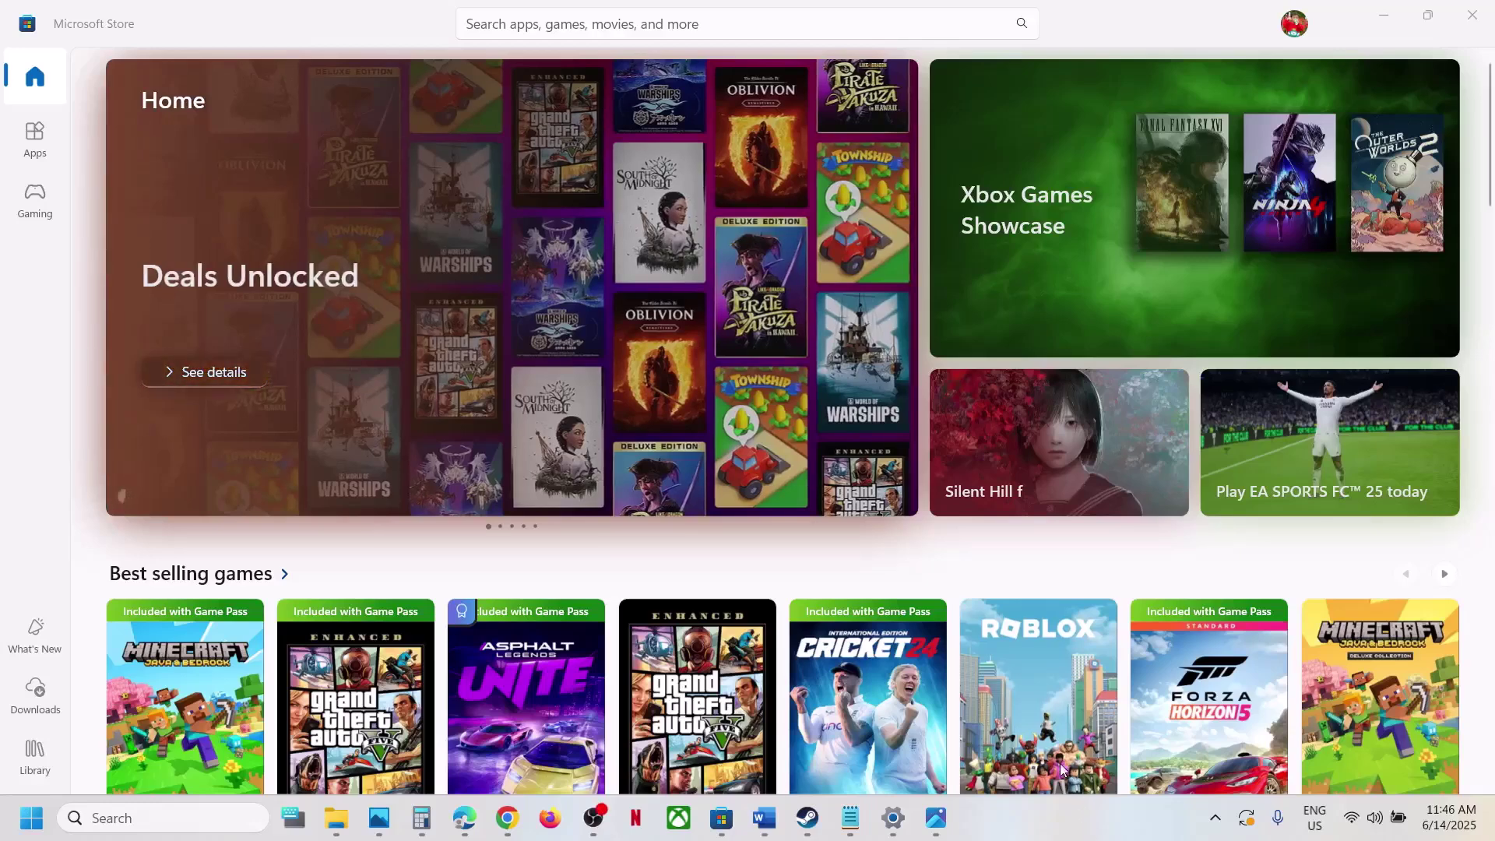
View the 0x80070005 Store error screenshot in Photos, then the Word document listing the fix steps.
{"action": "left_click", "coordinate": [937, 831]}
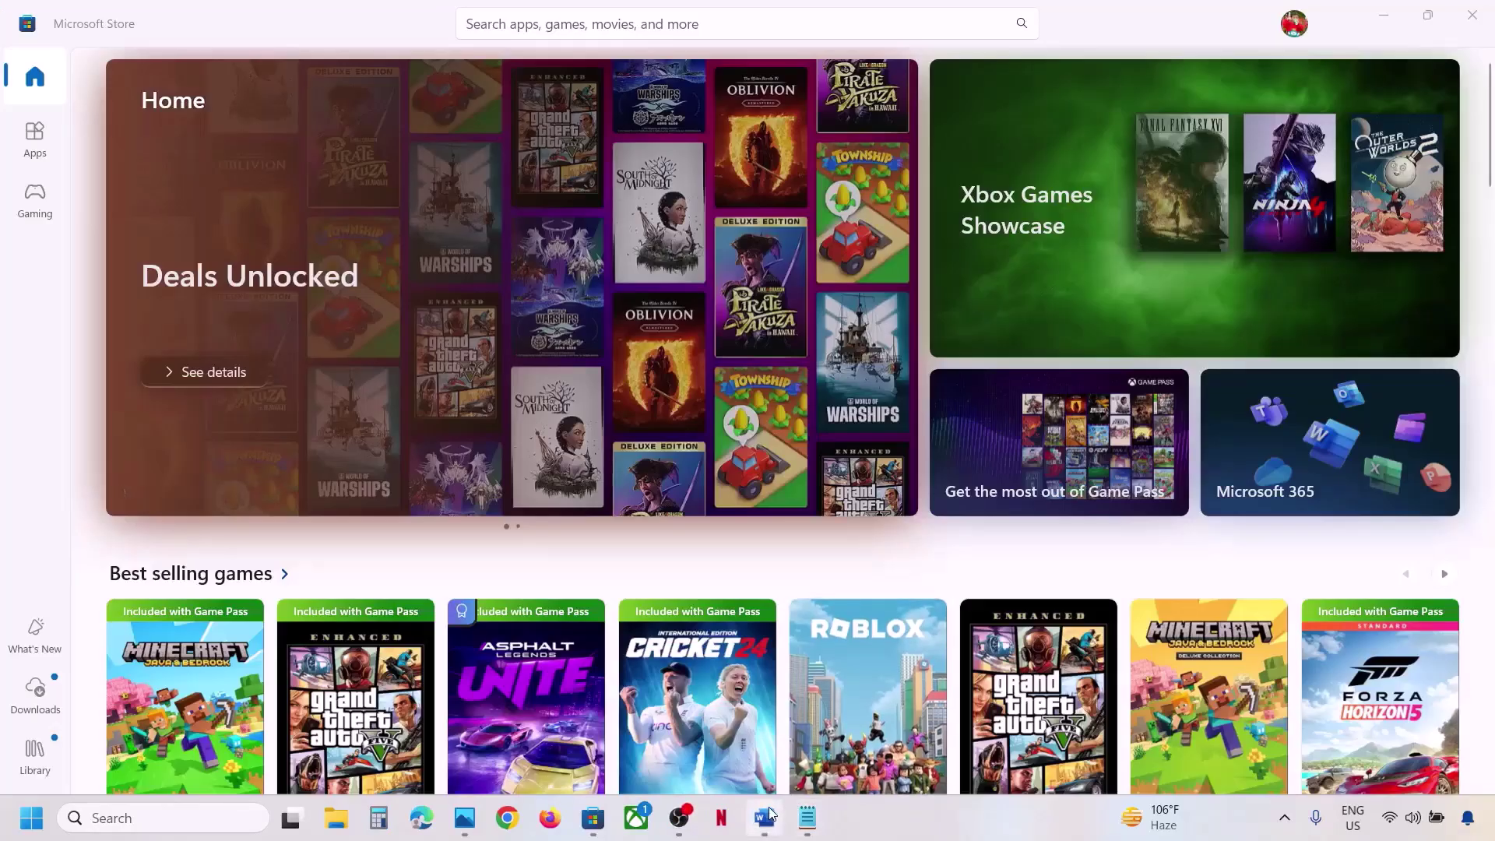
{"action": "left_click", "coordinate": [763, 817]}
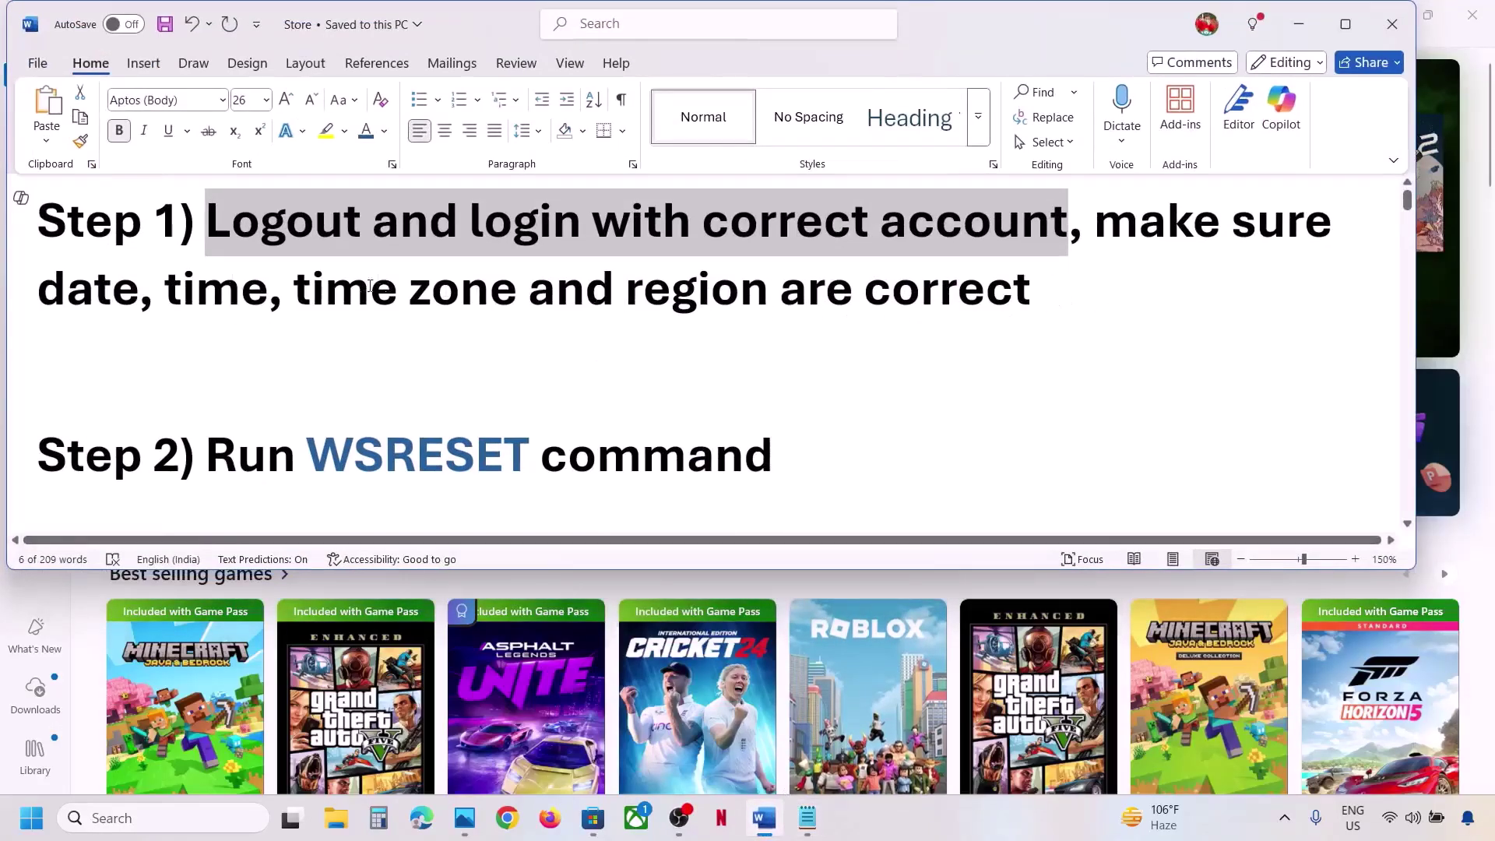
Sign out of Microsoft Store and sign back in with the Microsoft account, verifying with the PIN.
{"action": "left_click", "coordinate": [1299, 30]}
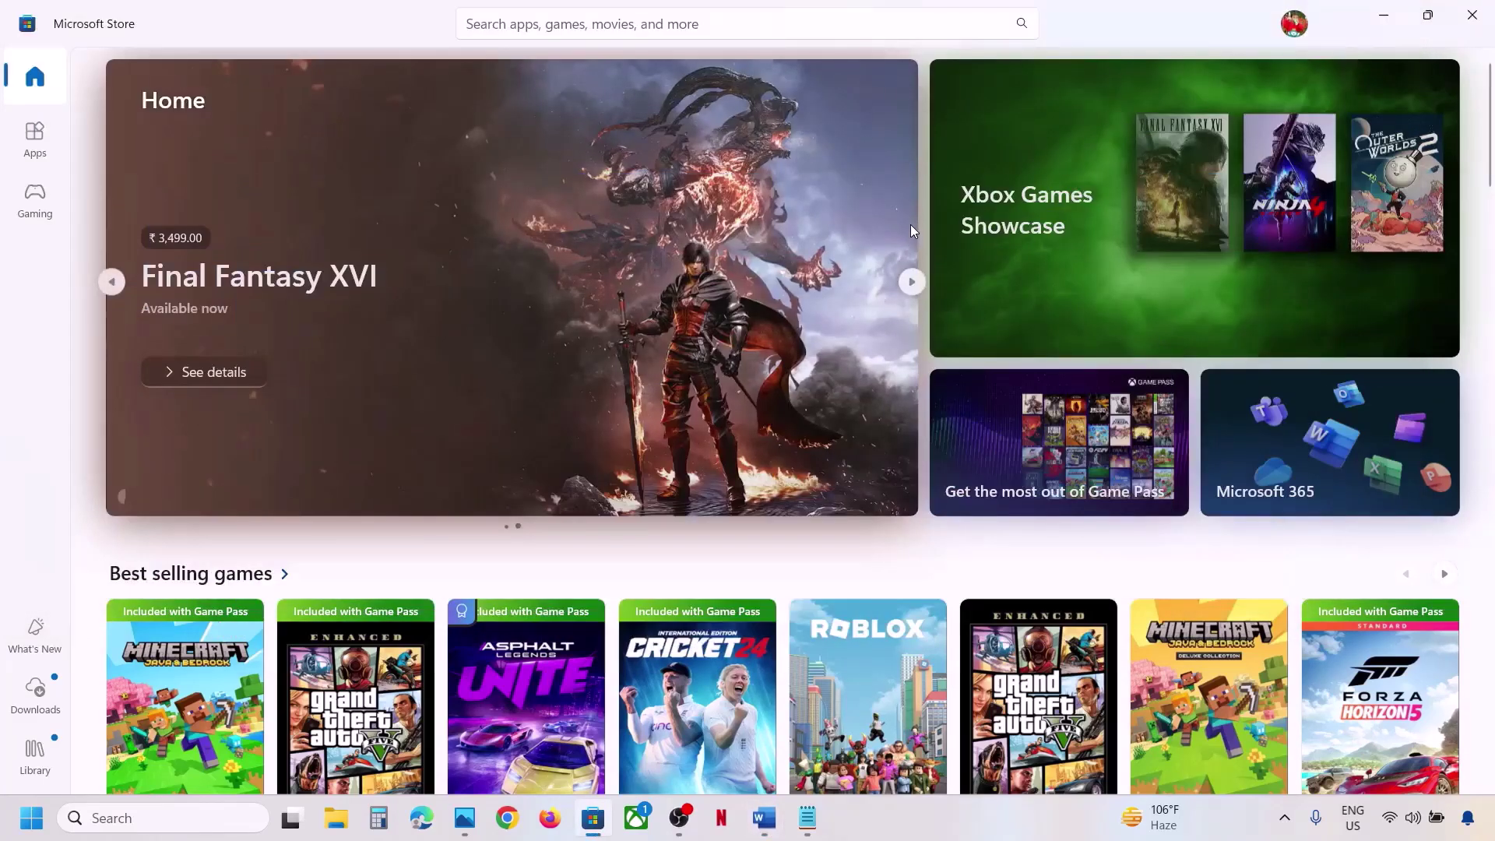
{"action": "left_click", "coordinate": [1296, 25]}
{"action": "left_click", "coordinate": [1092, 109]}
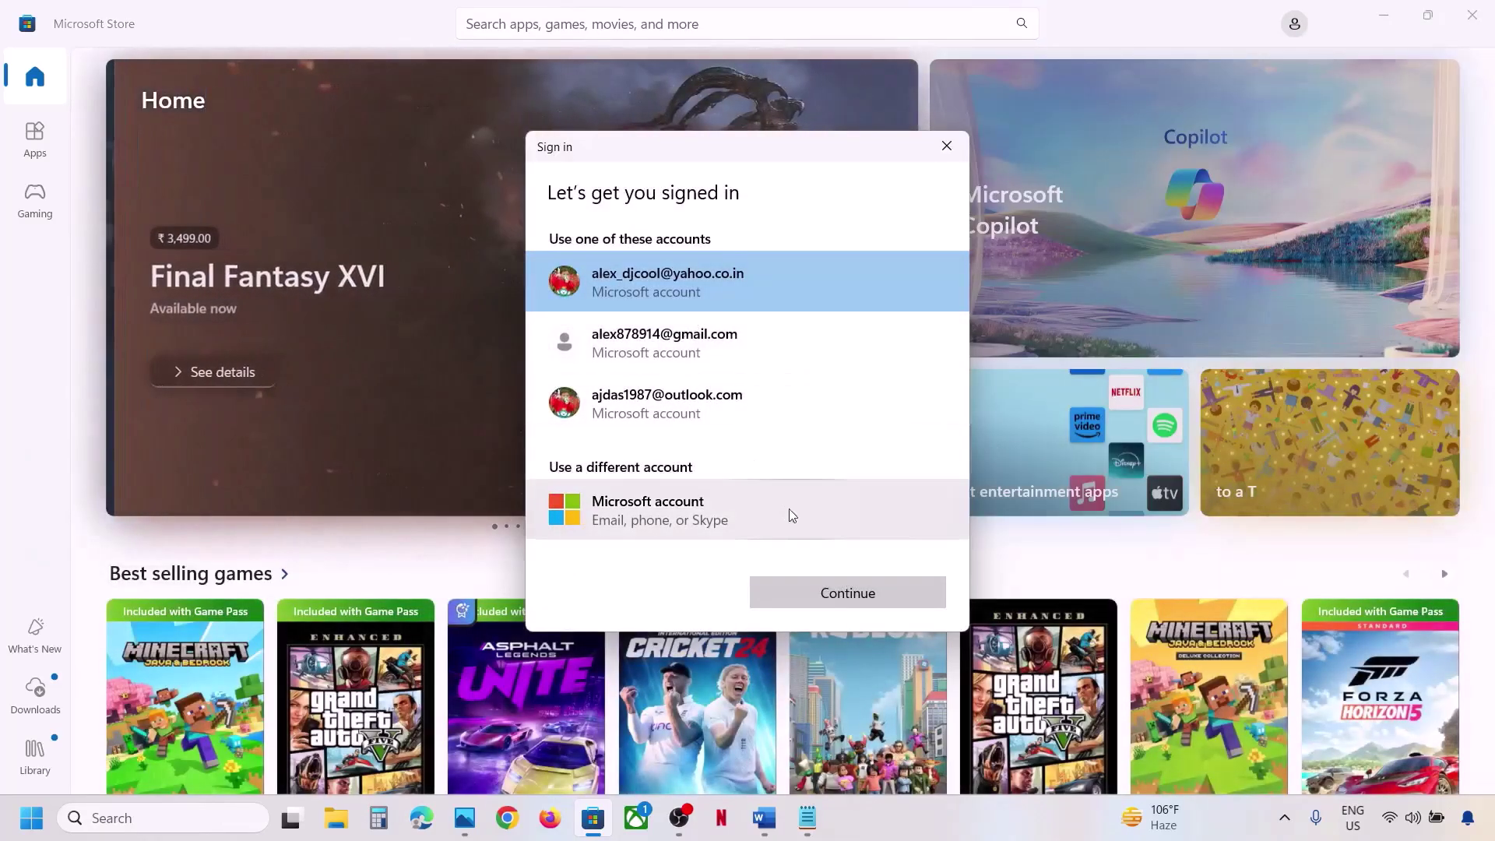
{"action": "left_click", "coordinate": [788, 510]}
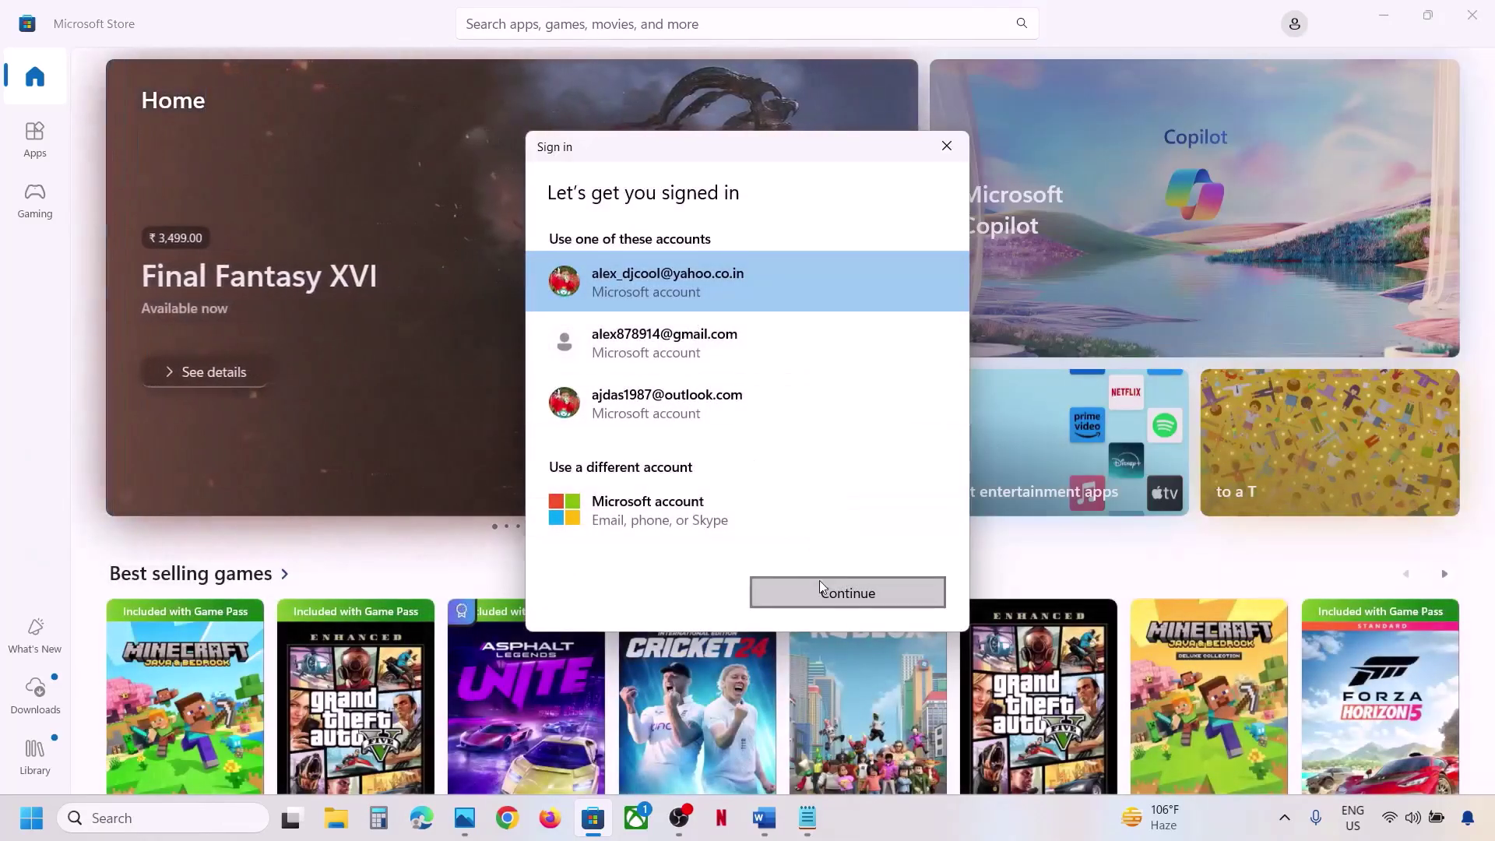
{"action": "left_click", "coordinate": [819, 590]}
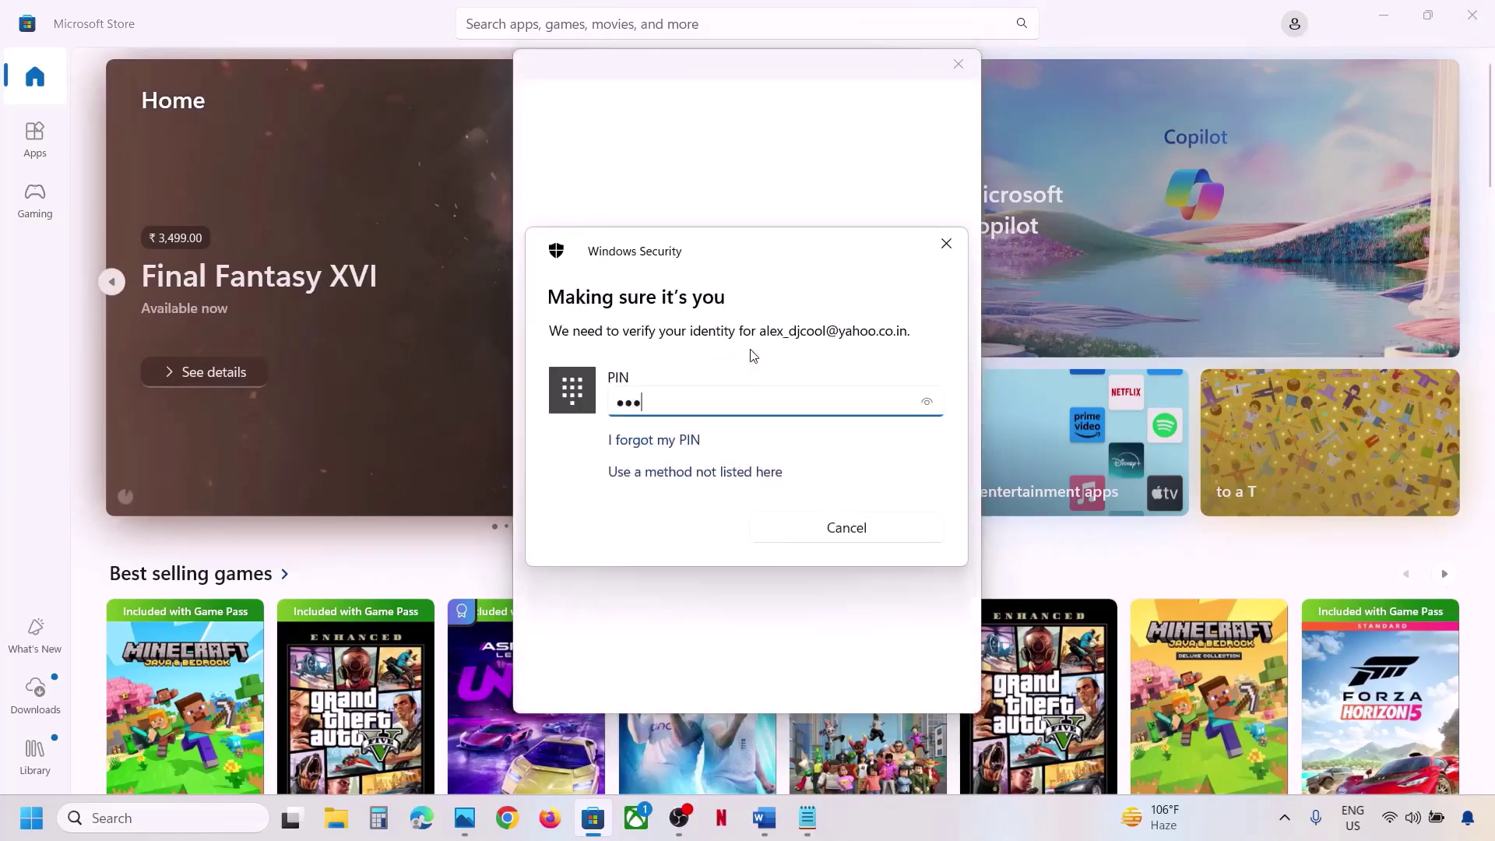
{"action": "type", "text": "1"}
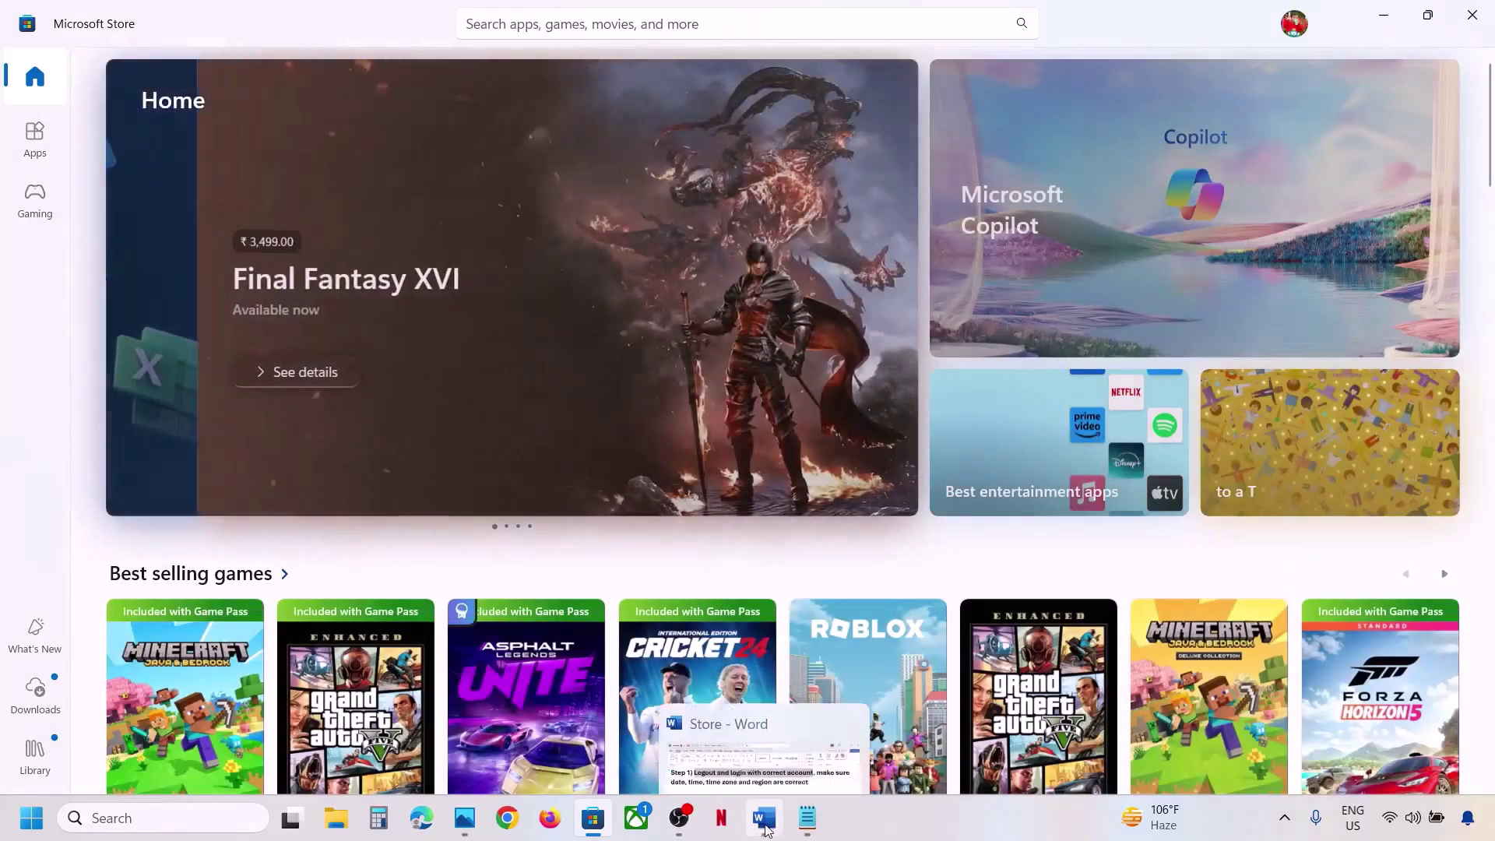
Check the steps document briefly, then bring up the Start menu.
{"action": "left_click", "coordinate": [764, 819]}
{"action": "left_click", "coordinate": [764, 826]}
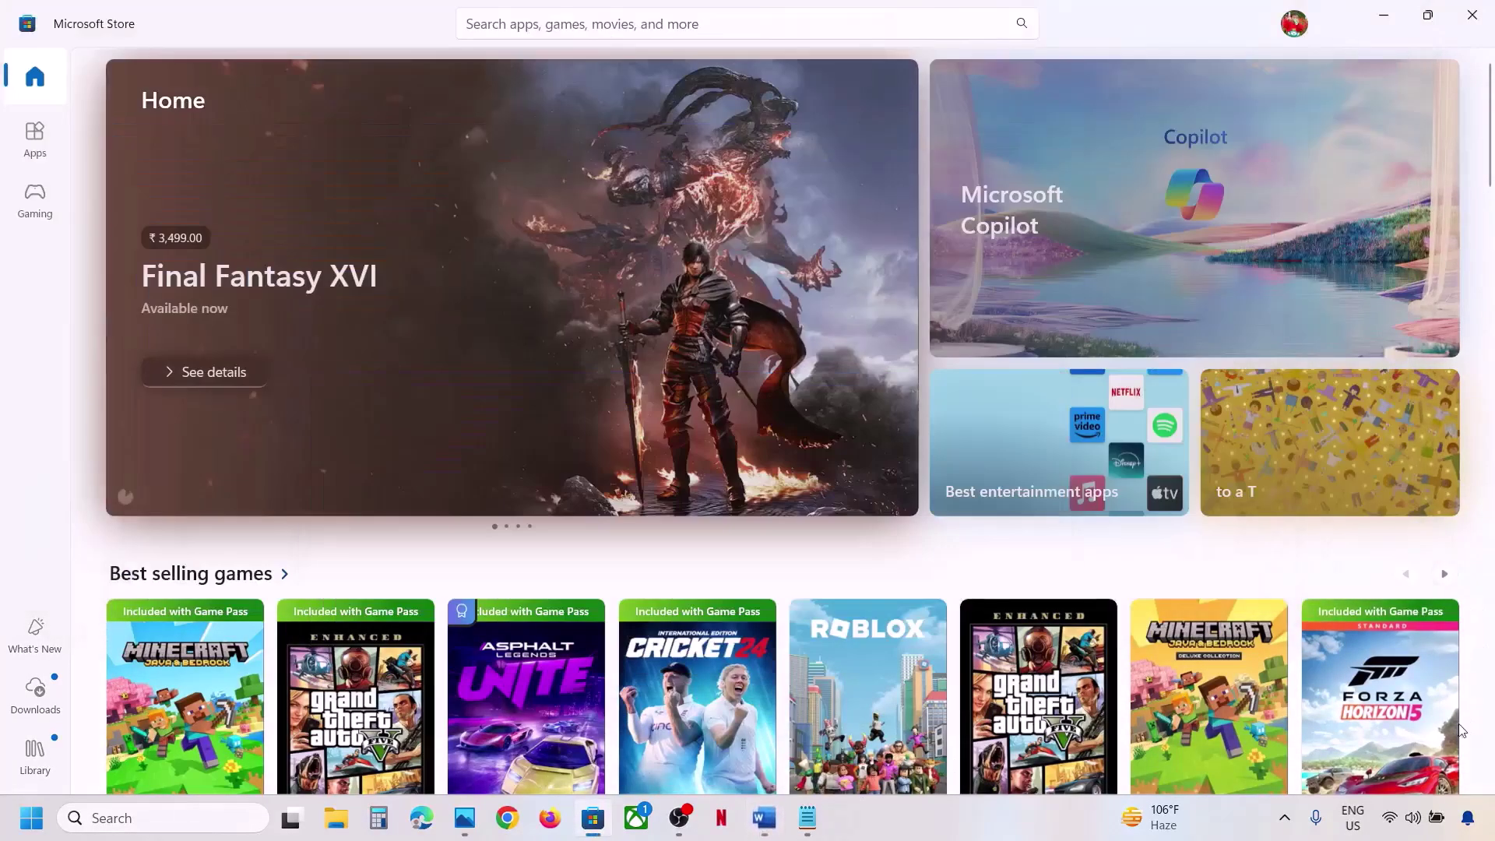
{"action": "left_click", "coordinate": [41, 823]}
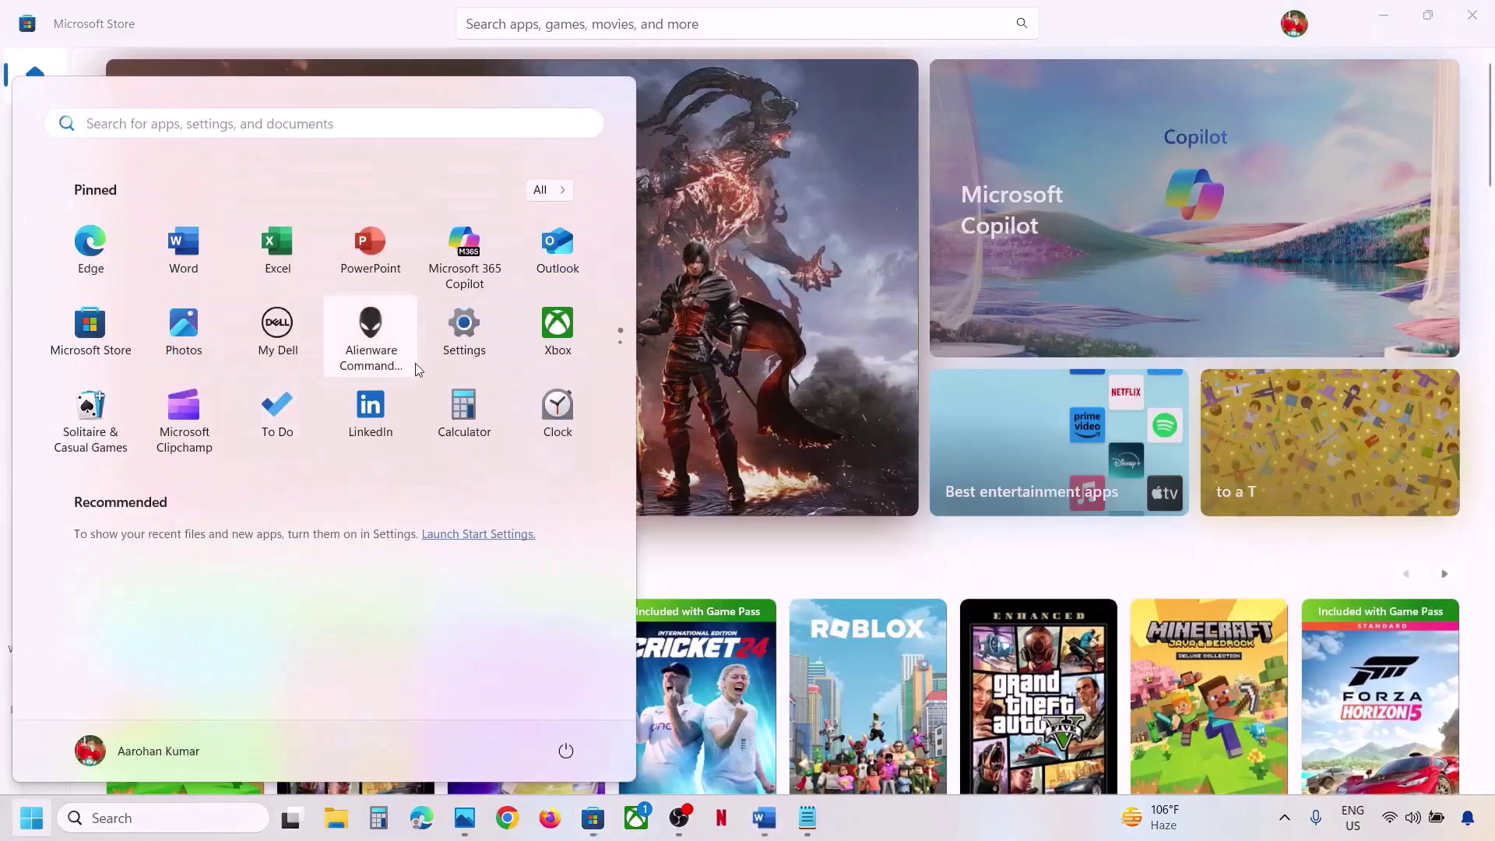
In Date & time, toggle automatic time zone and automatic time off and back on to resync.
{"action": "left_click", "coordinate": [444, 346]}
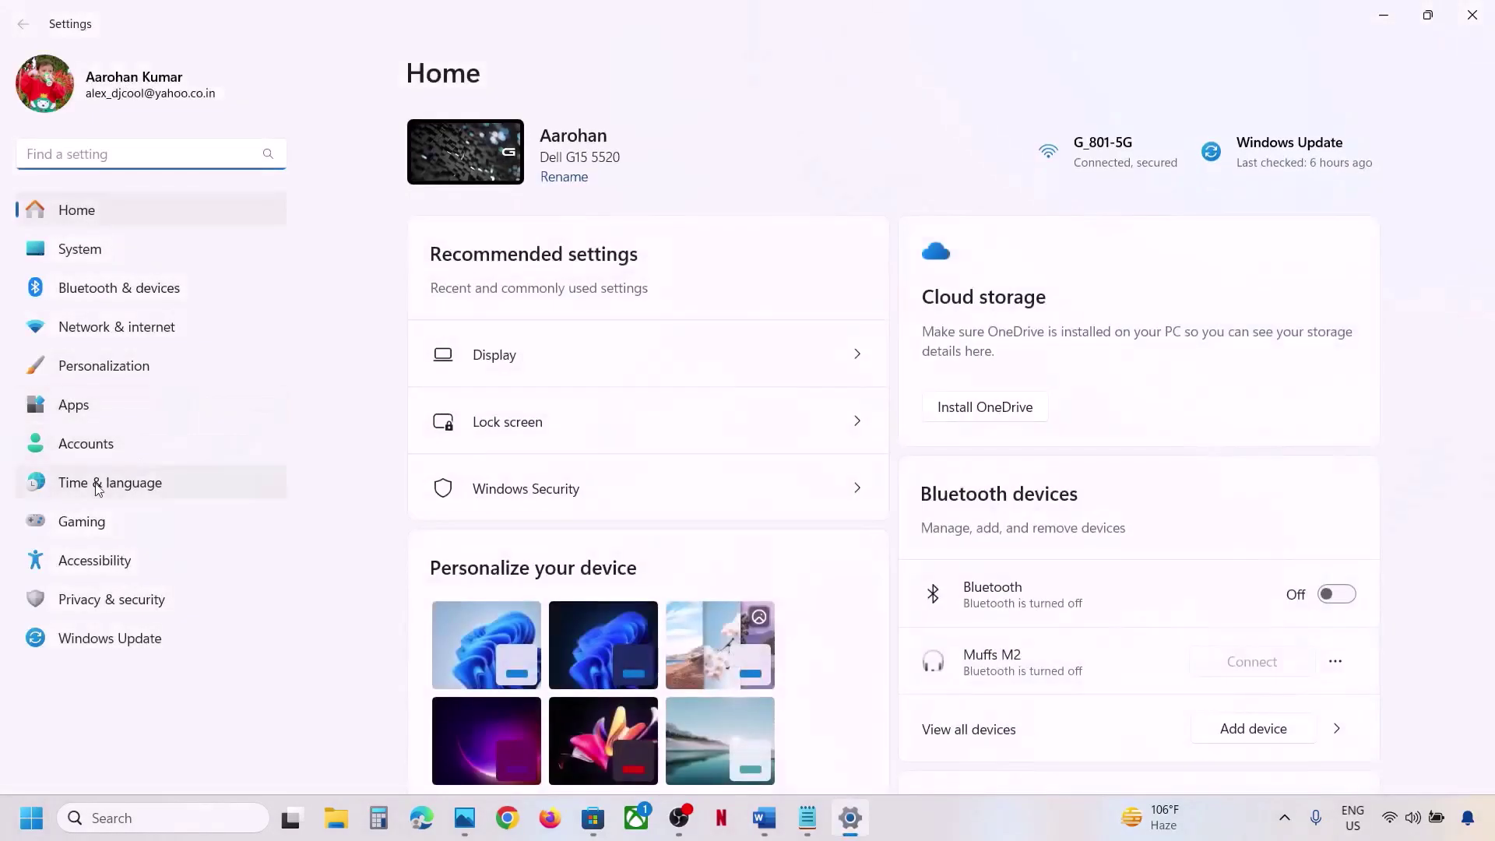
{"action": "left_click", "coordinate": [109, 482]}
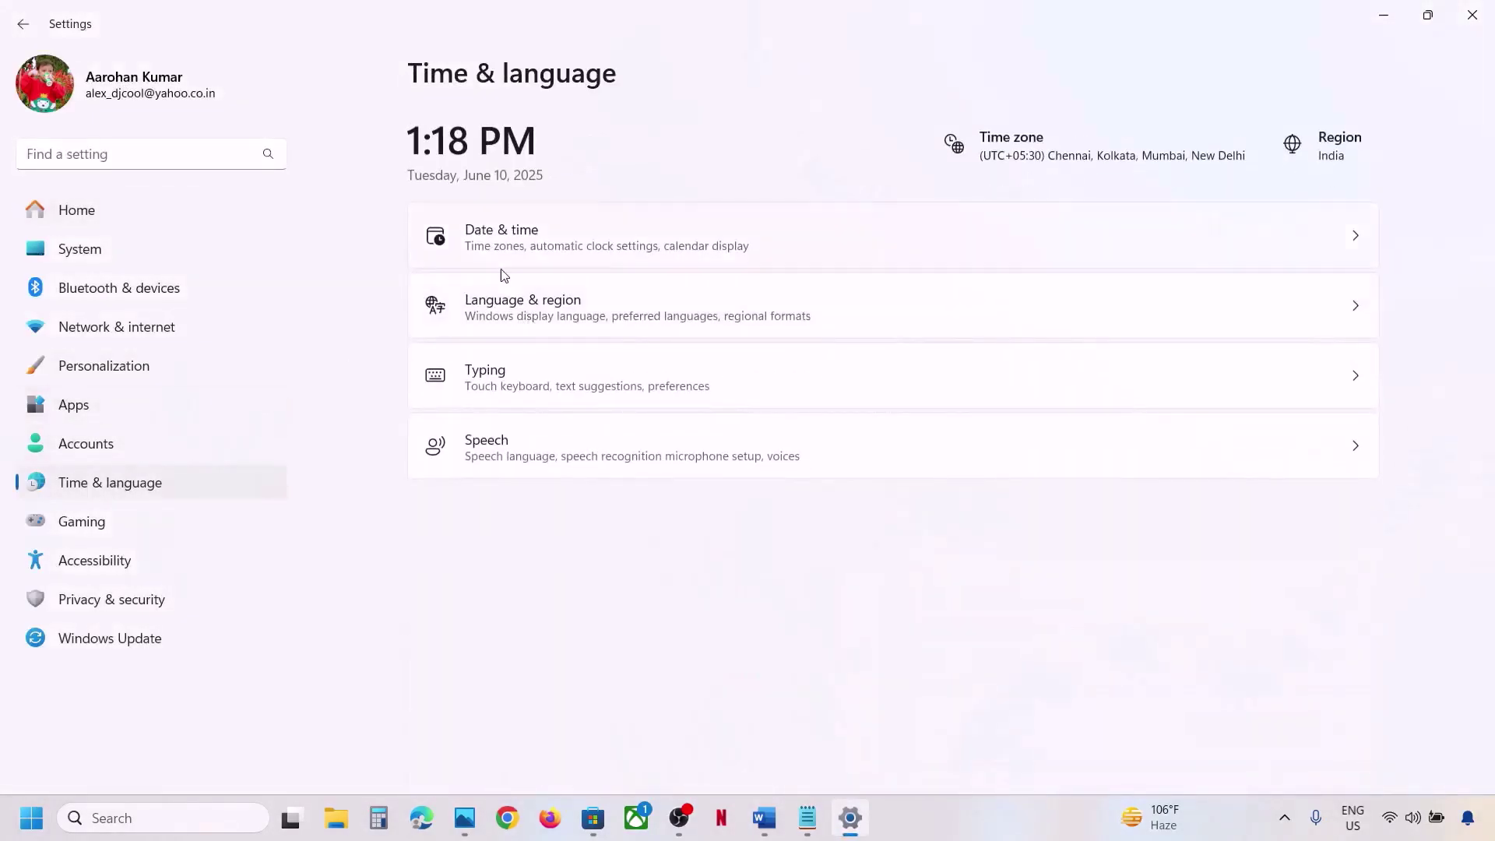
{"action": "left_click", "coordinate": [572, 254]}
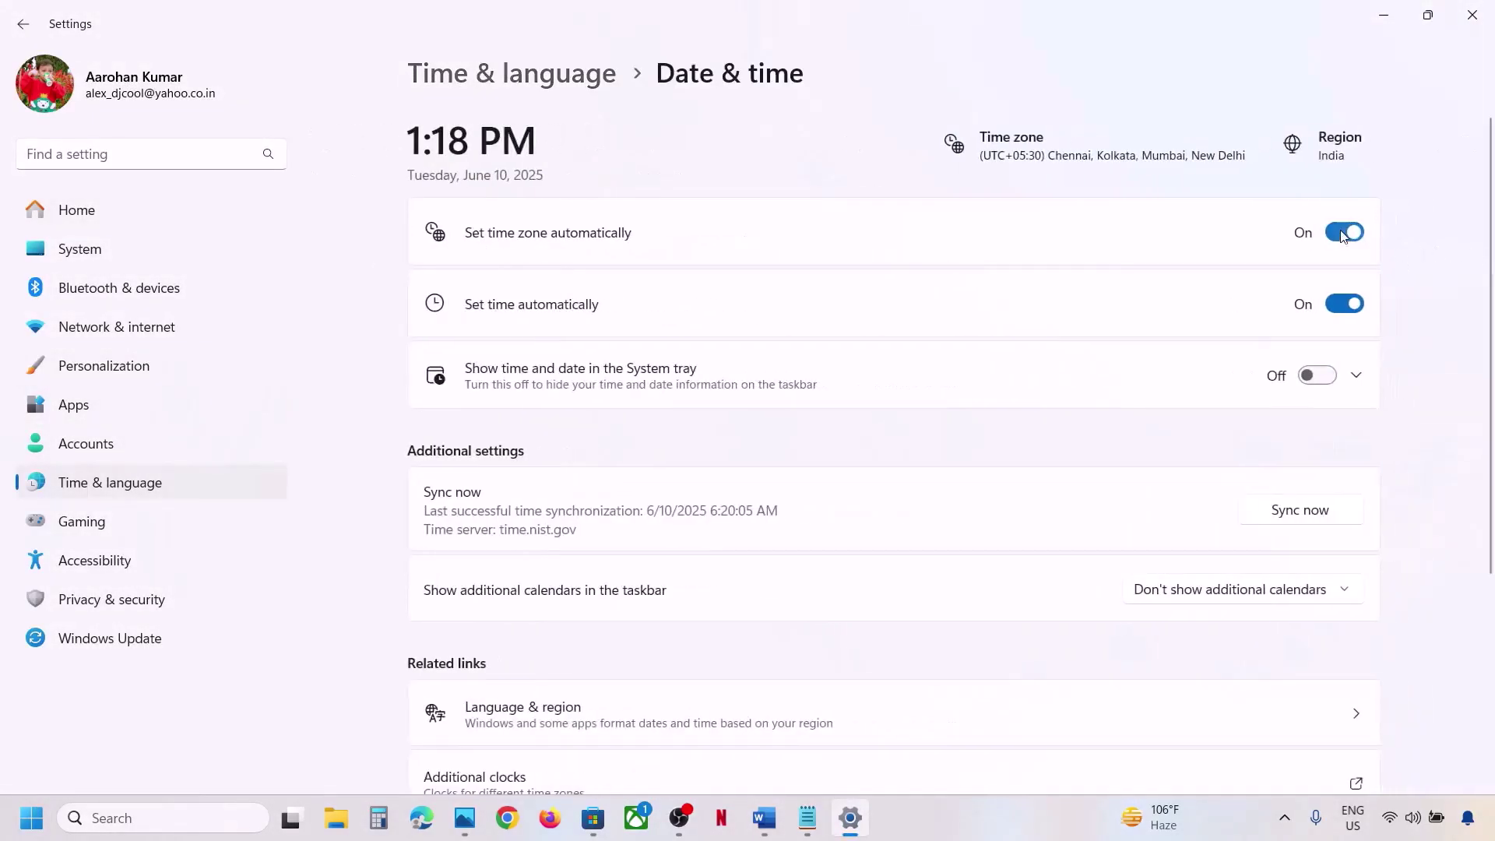
{"action": "left_click", "coordinate": [1345, 236]}
{"action": "left_click", "coordinate": [1323, 236]}
{"action": "left_click", "coordinate": [1360, 306]}
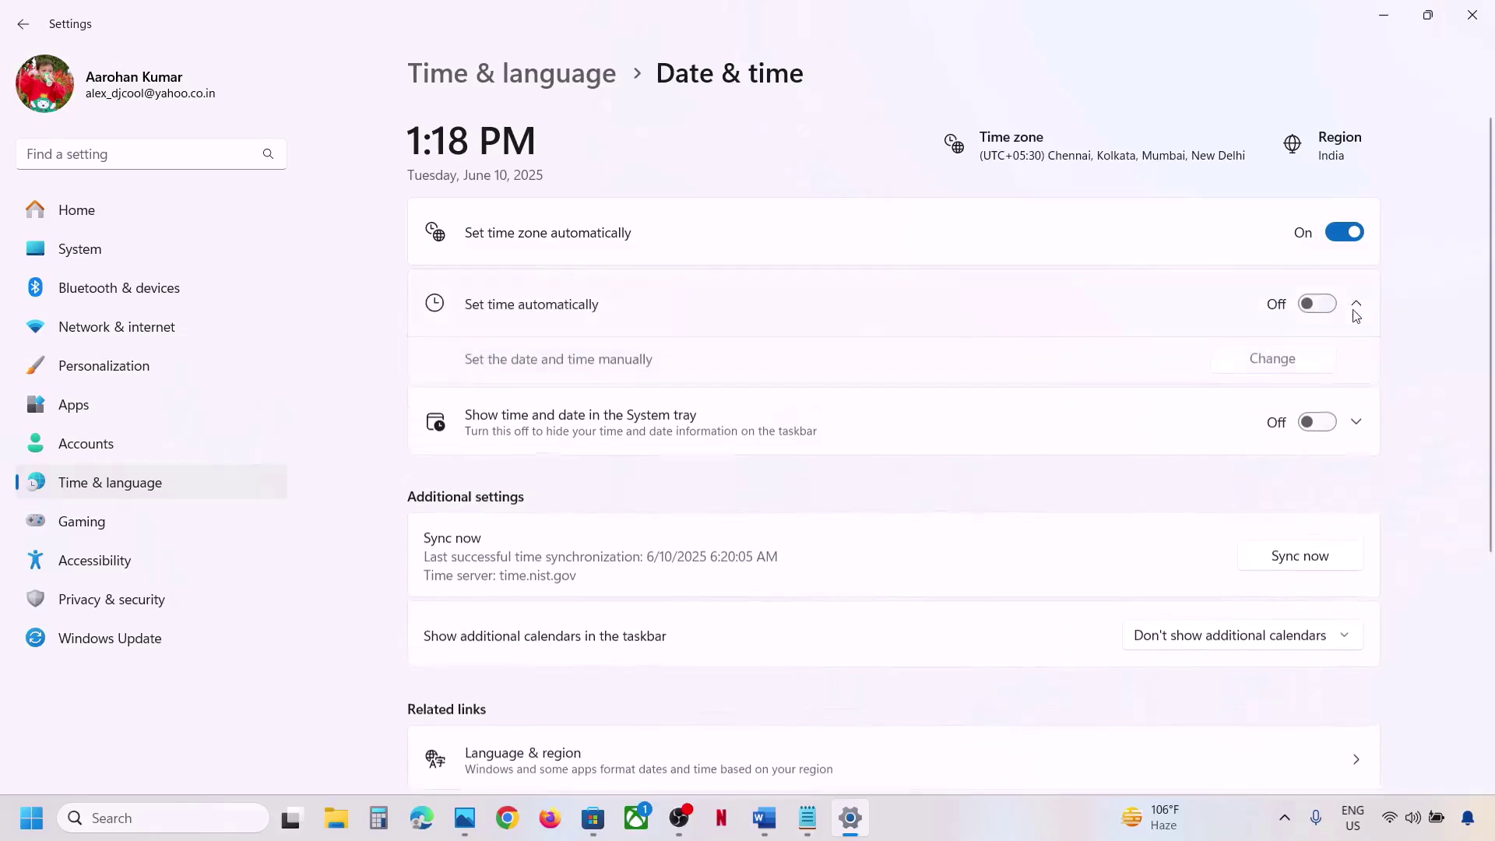
{"action": "left_click", "coordinate": [1333, 305]}
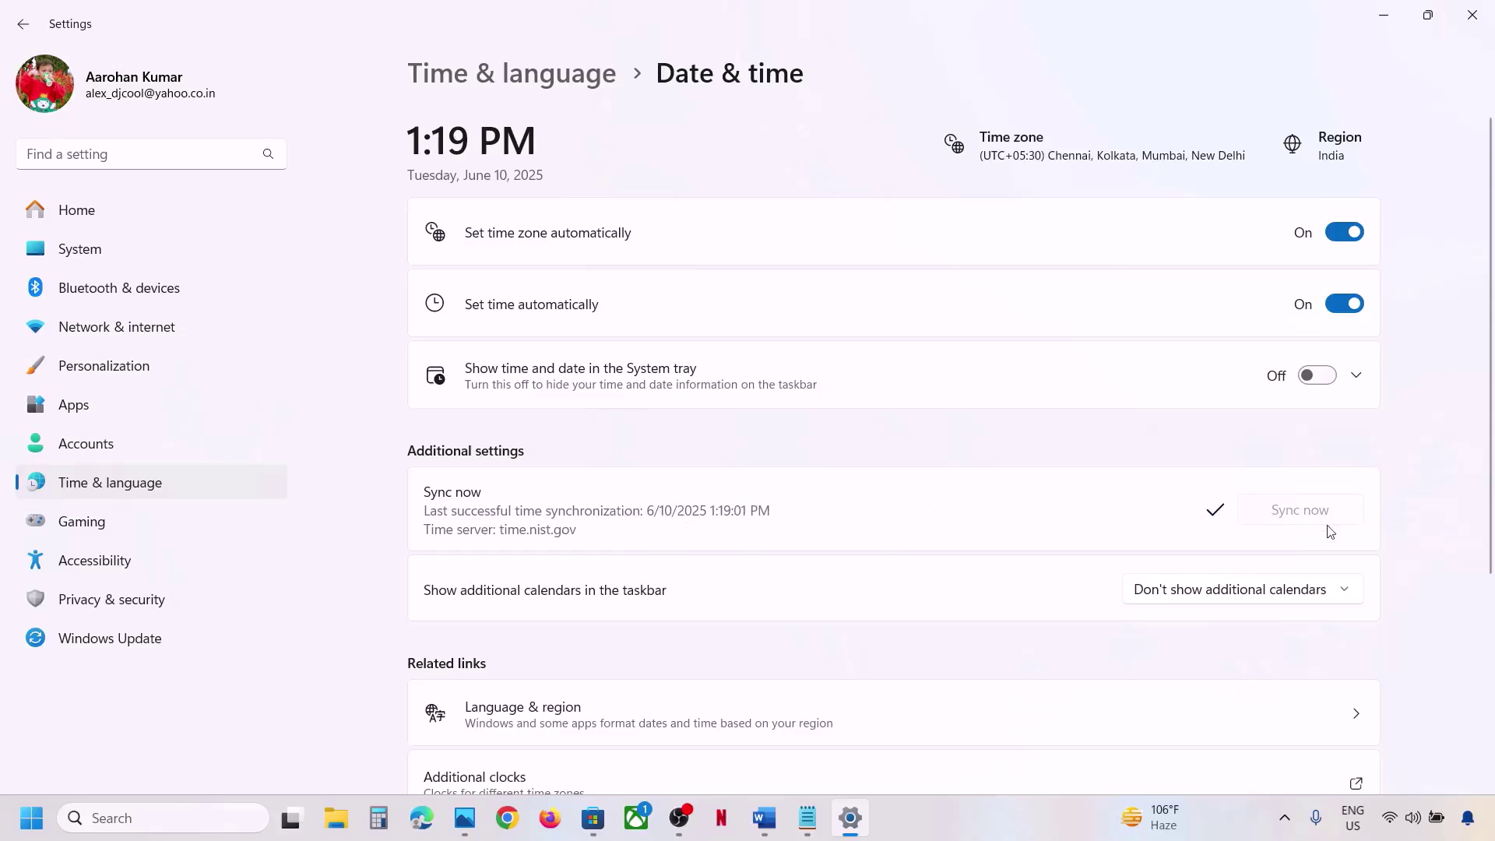
Confirm the country or region stays India under Language & region, then close Settings.
{"action": "left_click", "coordinate": [201, 492]}
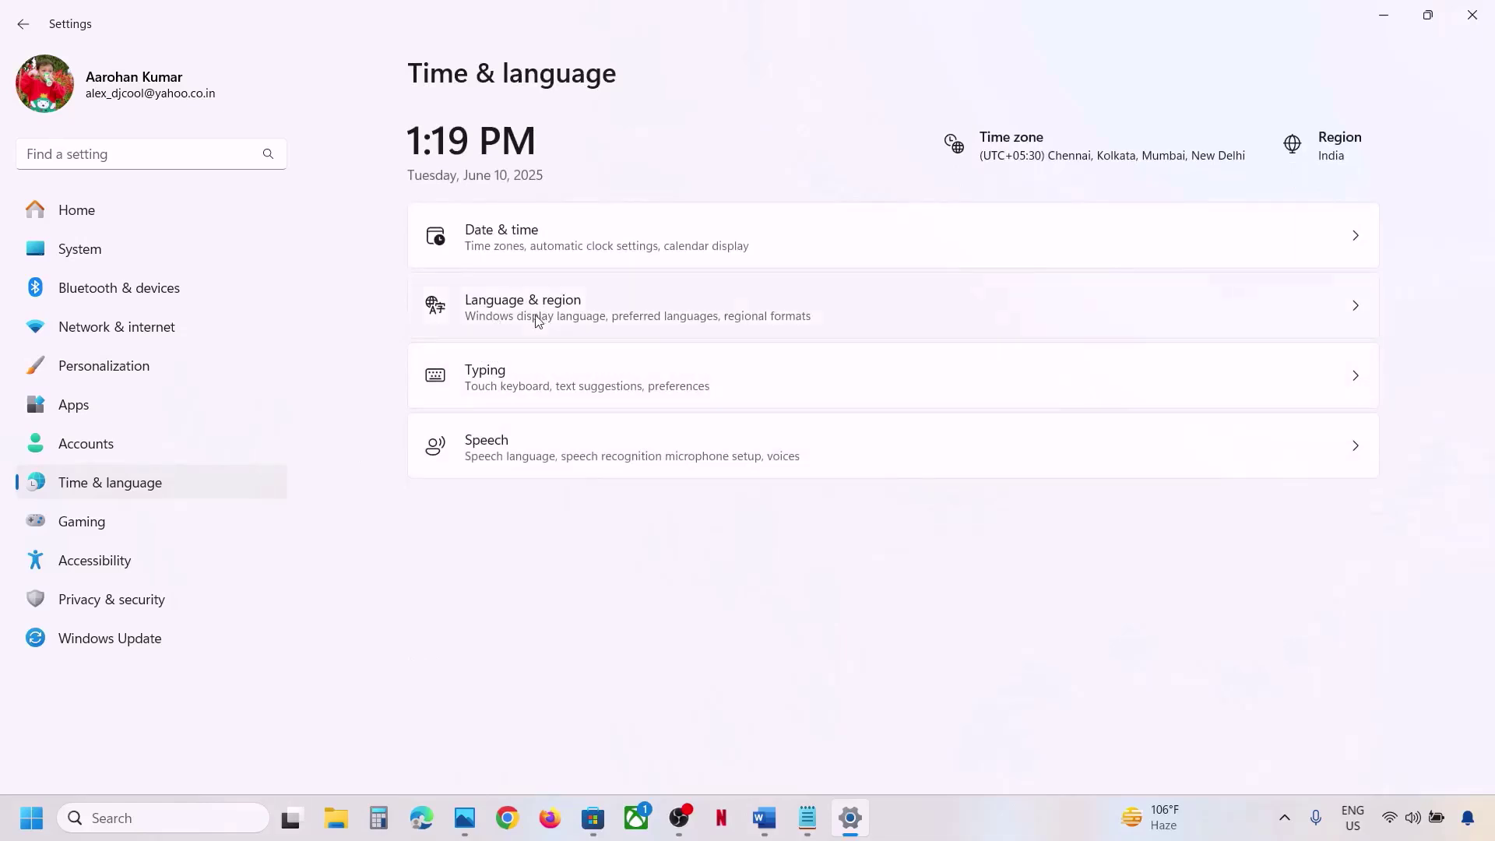
{"action": "left_click", "coordinate": [537, 321]}
{"action": "left_click", "coordinate": [1297, 483]}
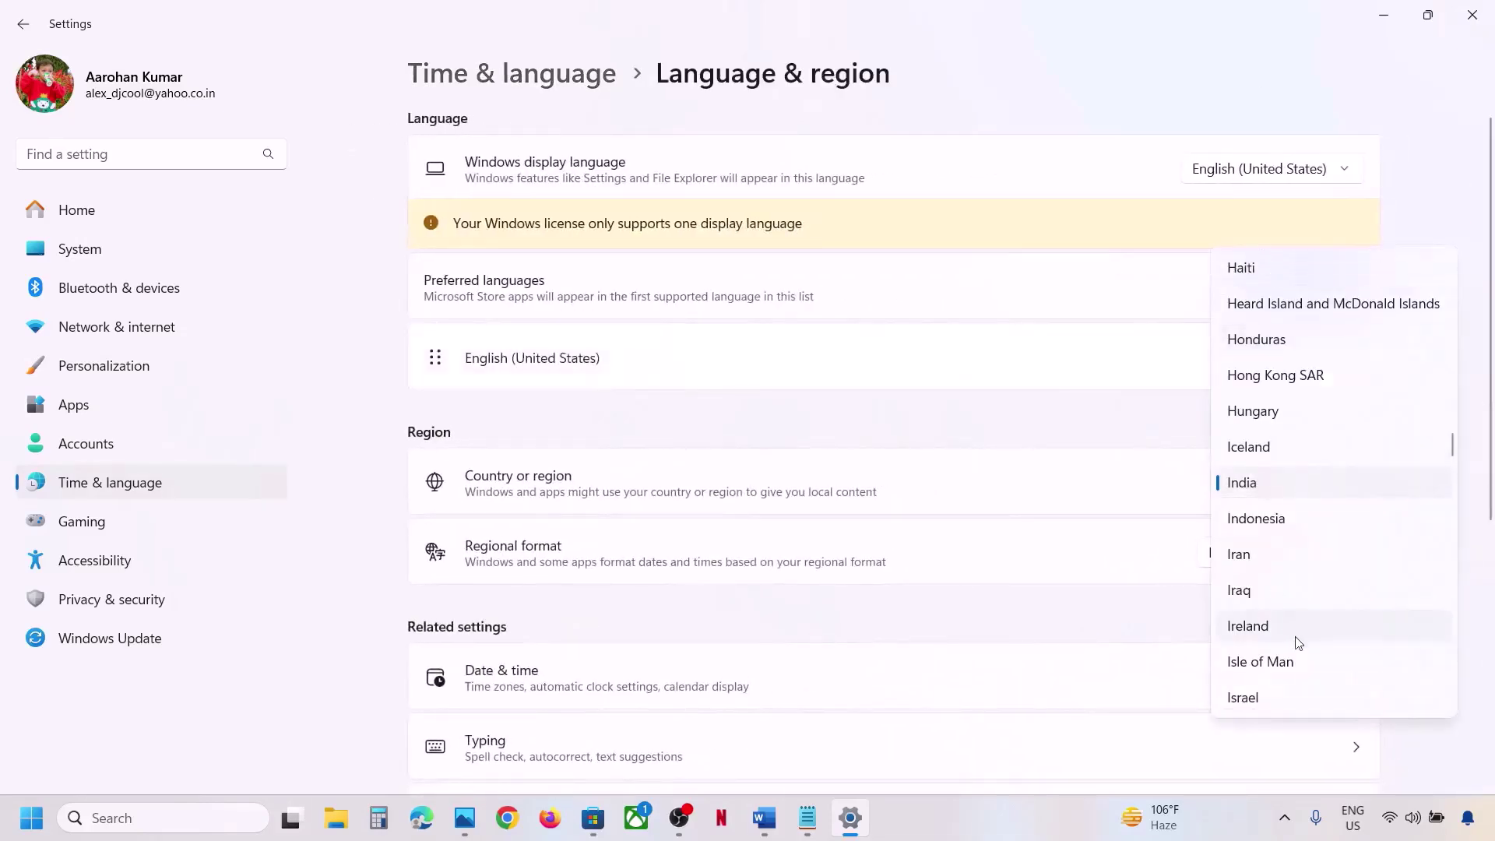
{"action": "left_click", "coordinate": [1471, 16]}
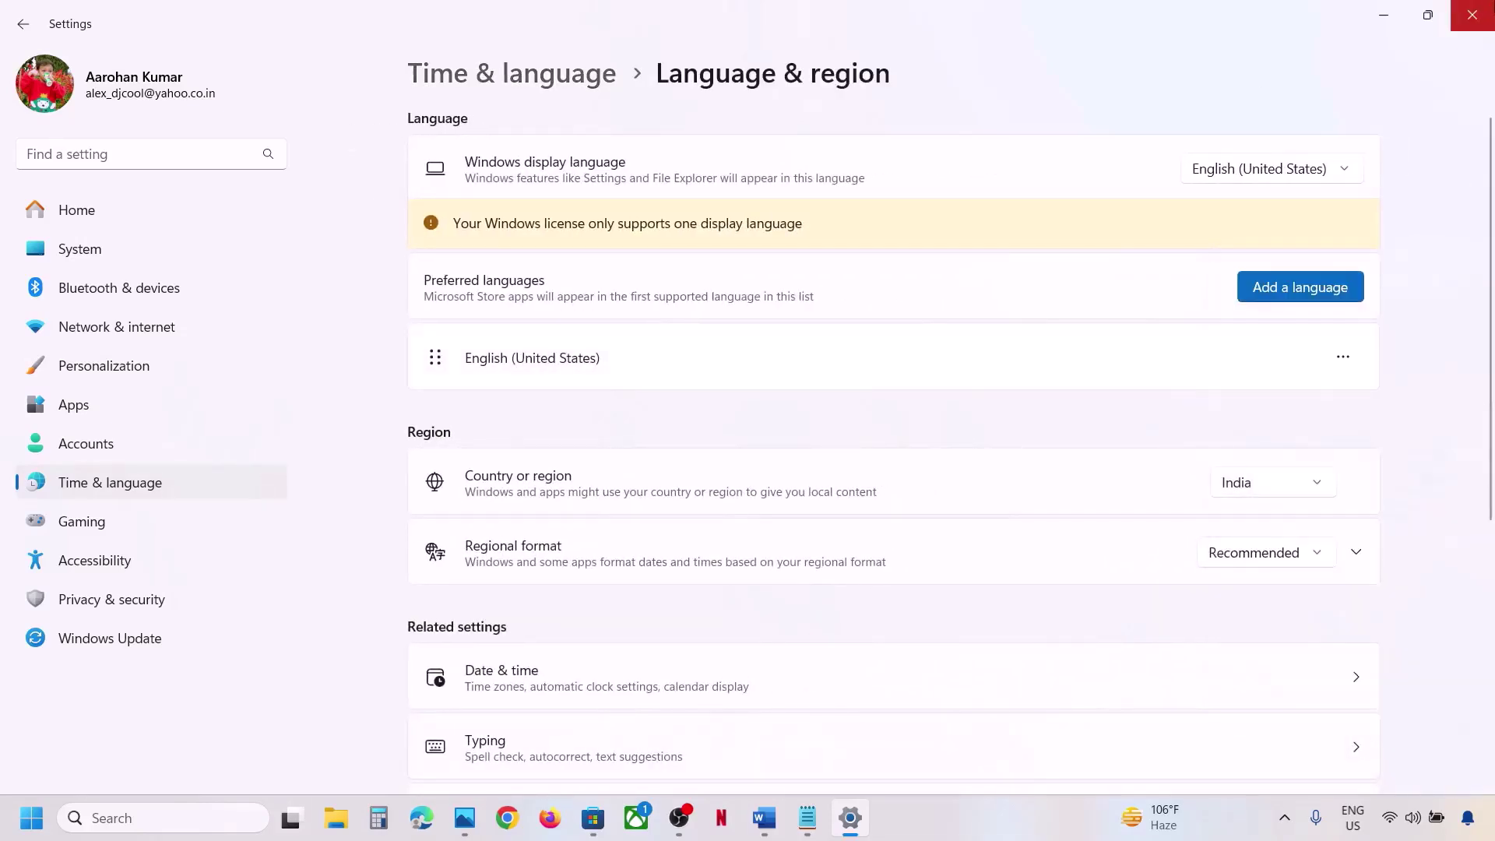
{"action": "left_click", "coordinate": [1472, 16]}
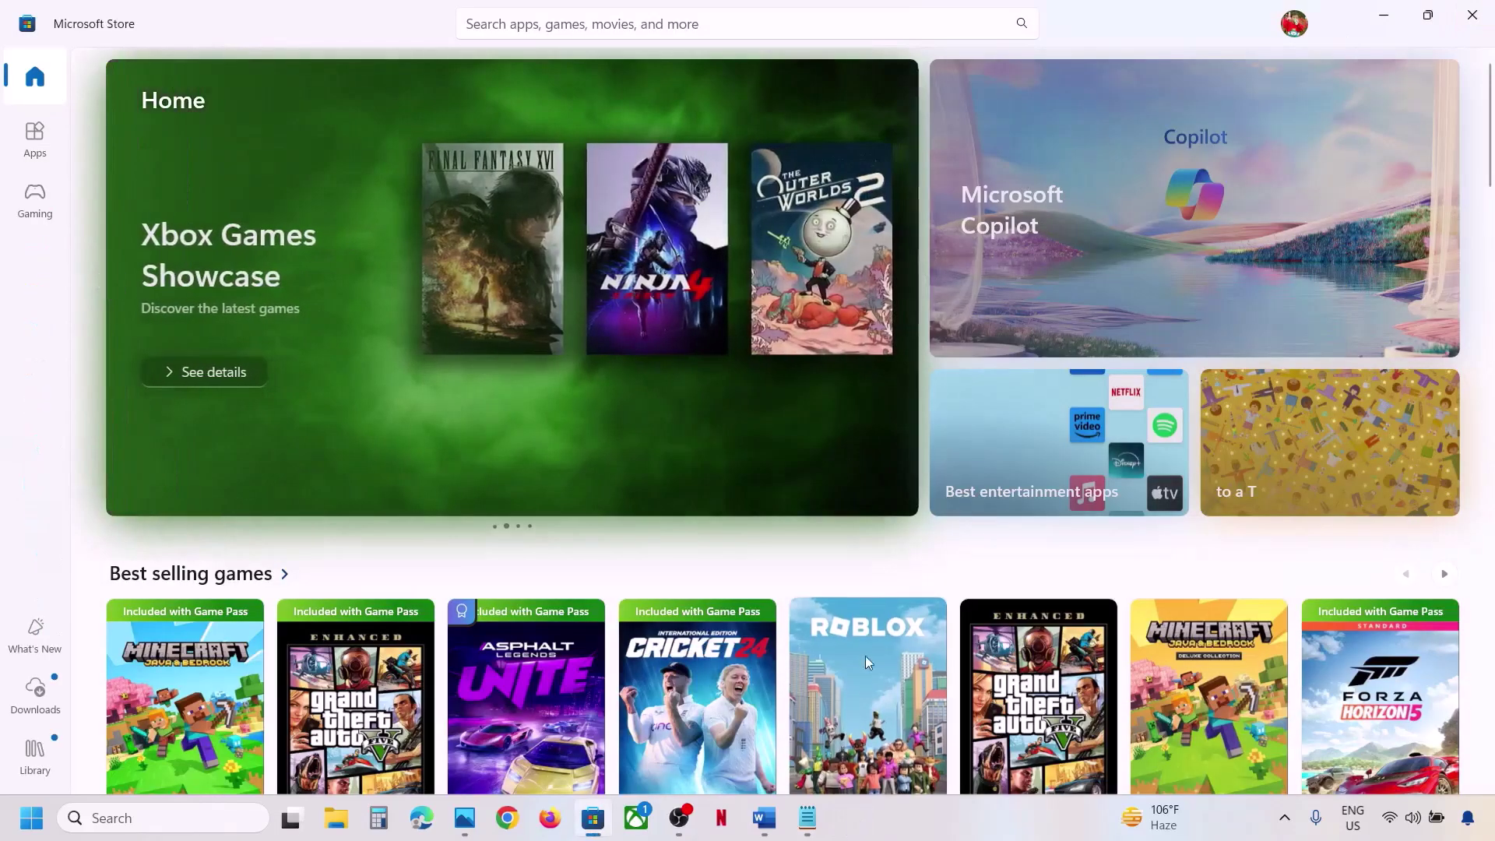
Take WSRESET from the steps document and run it from Windows Search.
{"action": "left_click", "coordinate": [779, 810]}
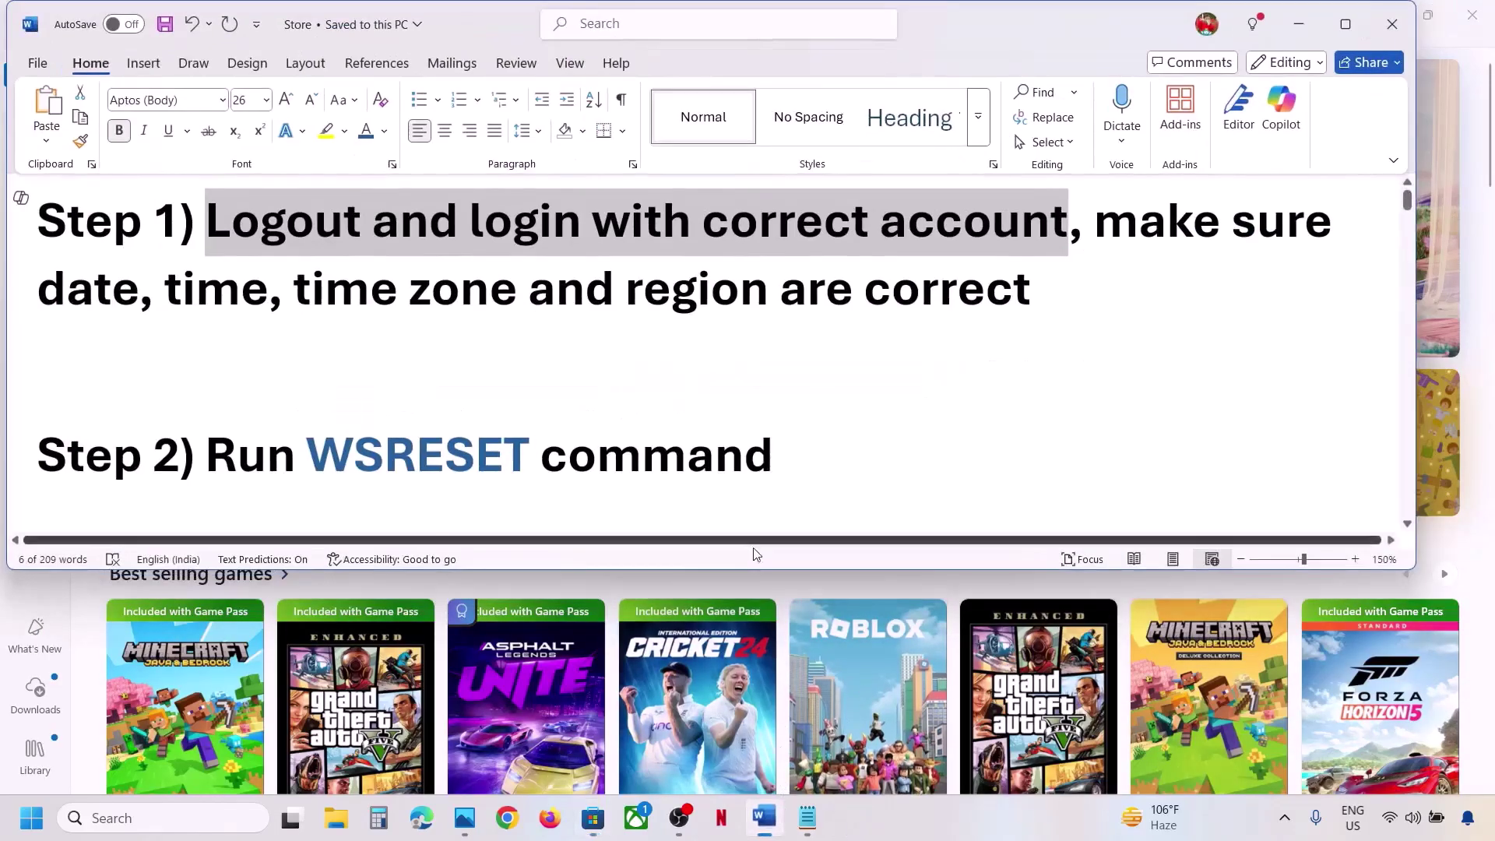
{"action": "double_click", "coordinate": [421, 467]}
{"action": "key", "text": "ctrl+c"}
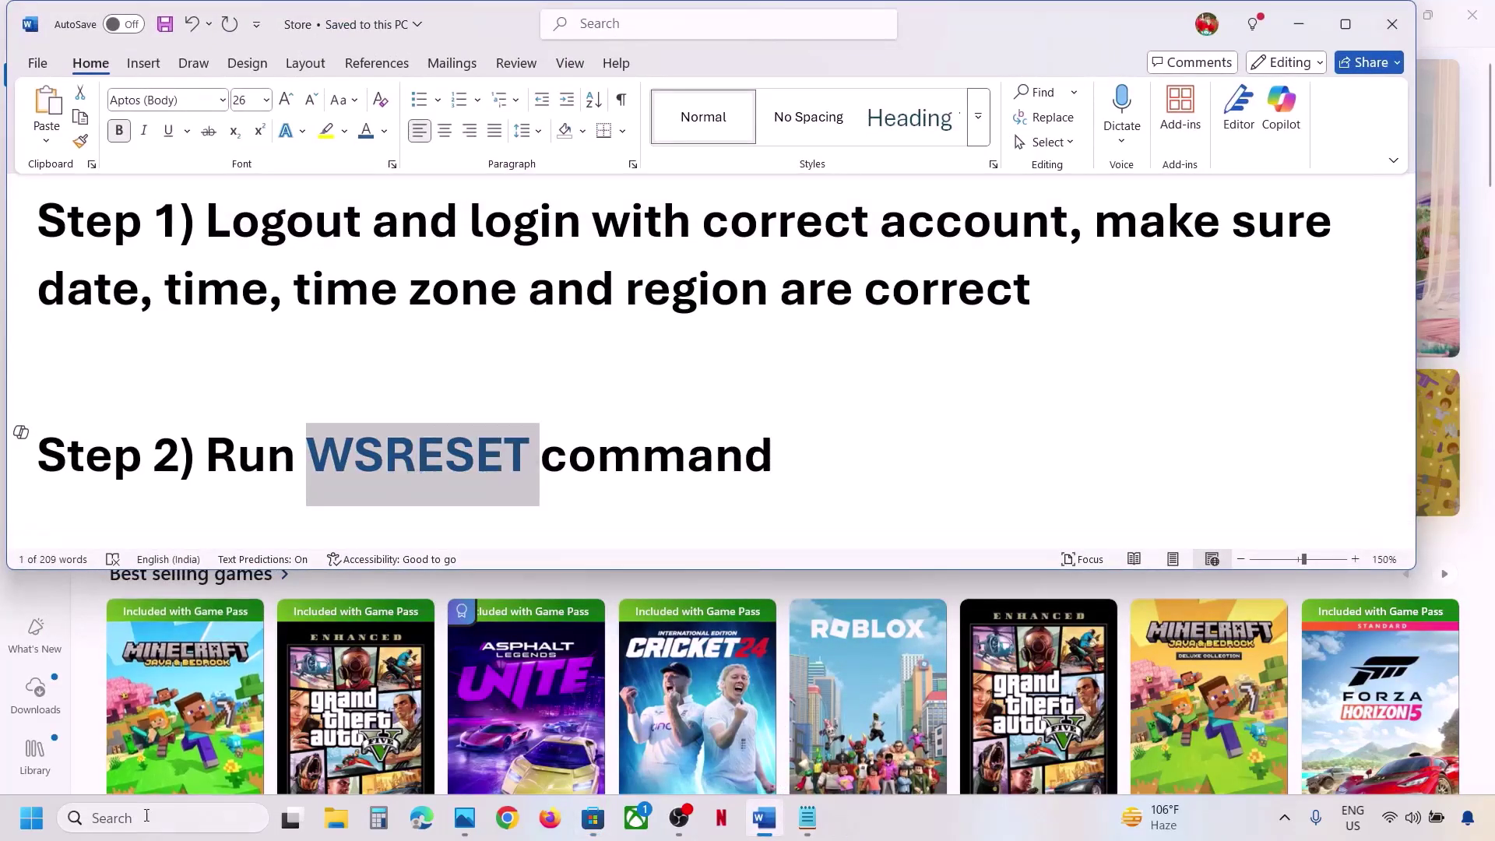
{"action": "left_click", "coordinate": [146, 816]}
{"action": "key", "text": "ctrl+v"}
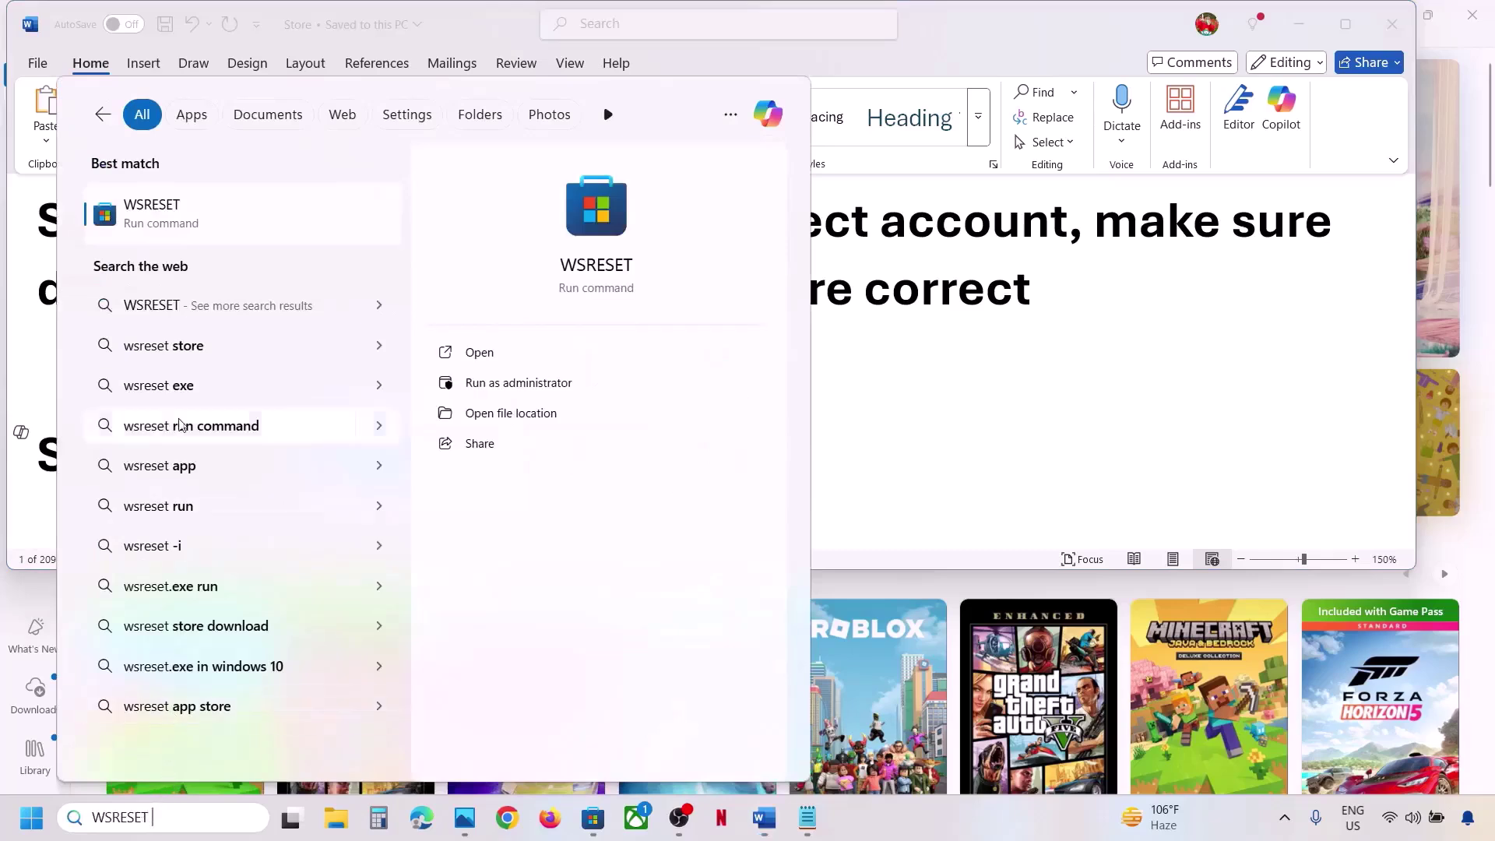
{"action": "left_click", "coordinate": [185, 228]}
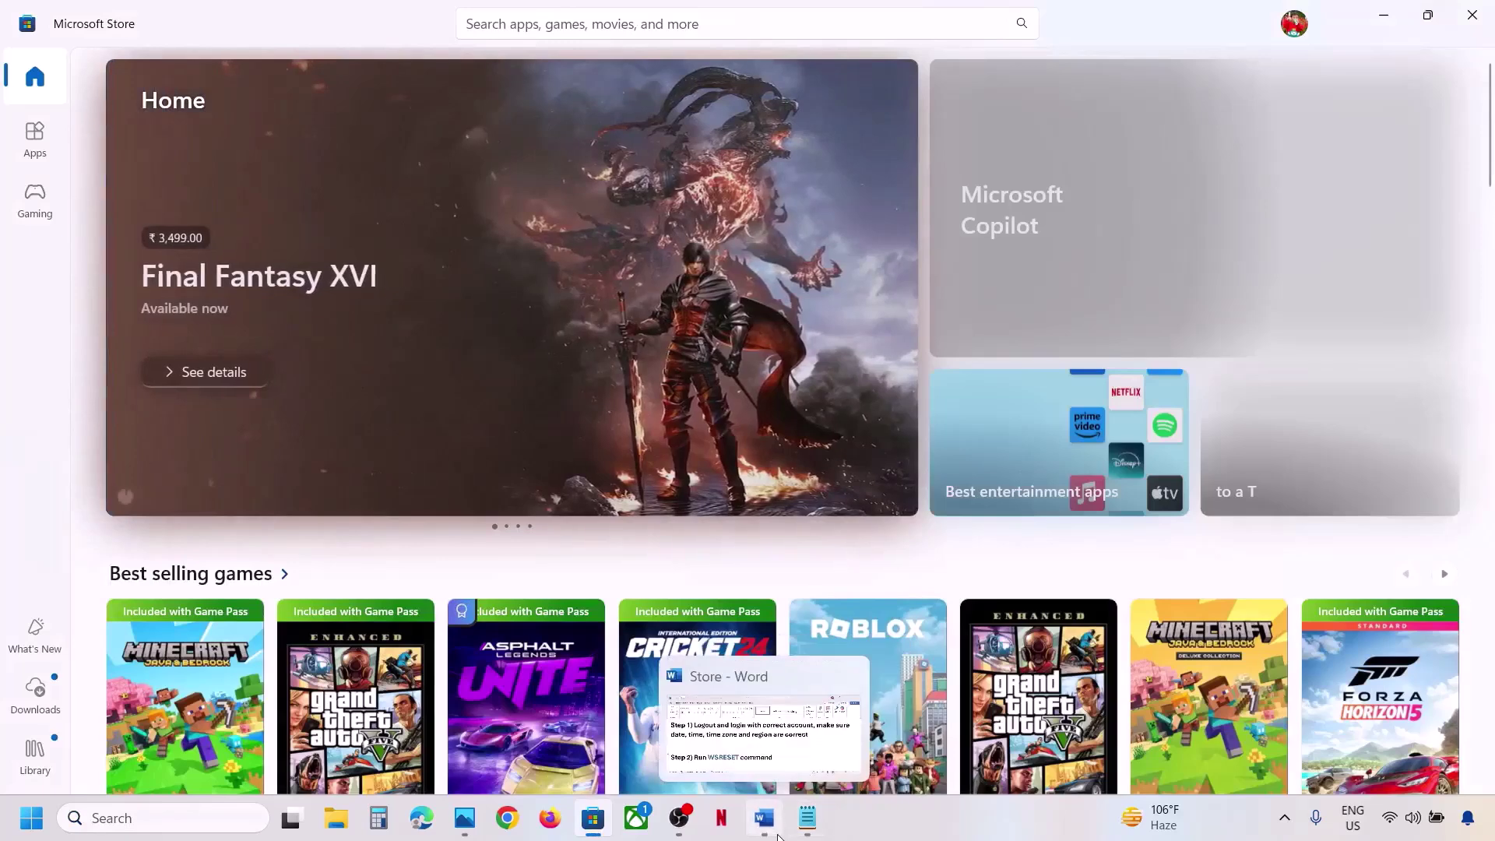
Select the Step 3 heading in the Word guide, then return to the Store.
{"action": "left_click", "coordinate": [777, 834]}
{"action": "scroll", "coordinate": [594, 426], "scroll_direction": "down", "scroll_amount": 4}
{"action": "scroll", "coordinate": [545, 424], "scroll_direction": "up", "scroll_amount": 1}
{"action": "left_click_drag", "start_coordinate": [206, 411], "coordinate": [907, 412]}
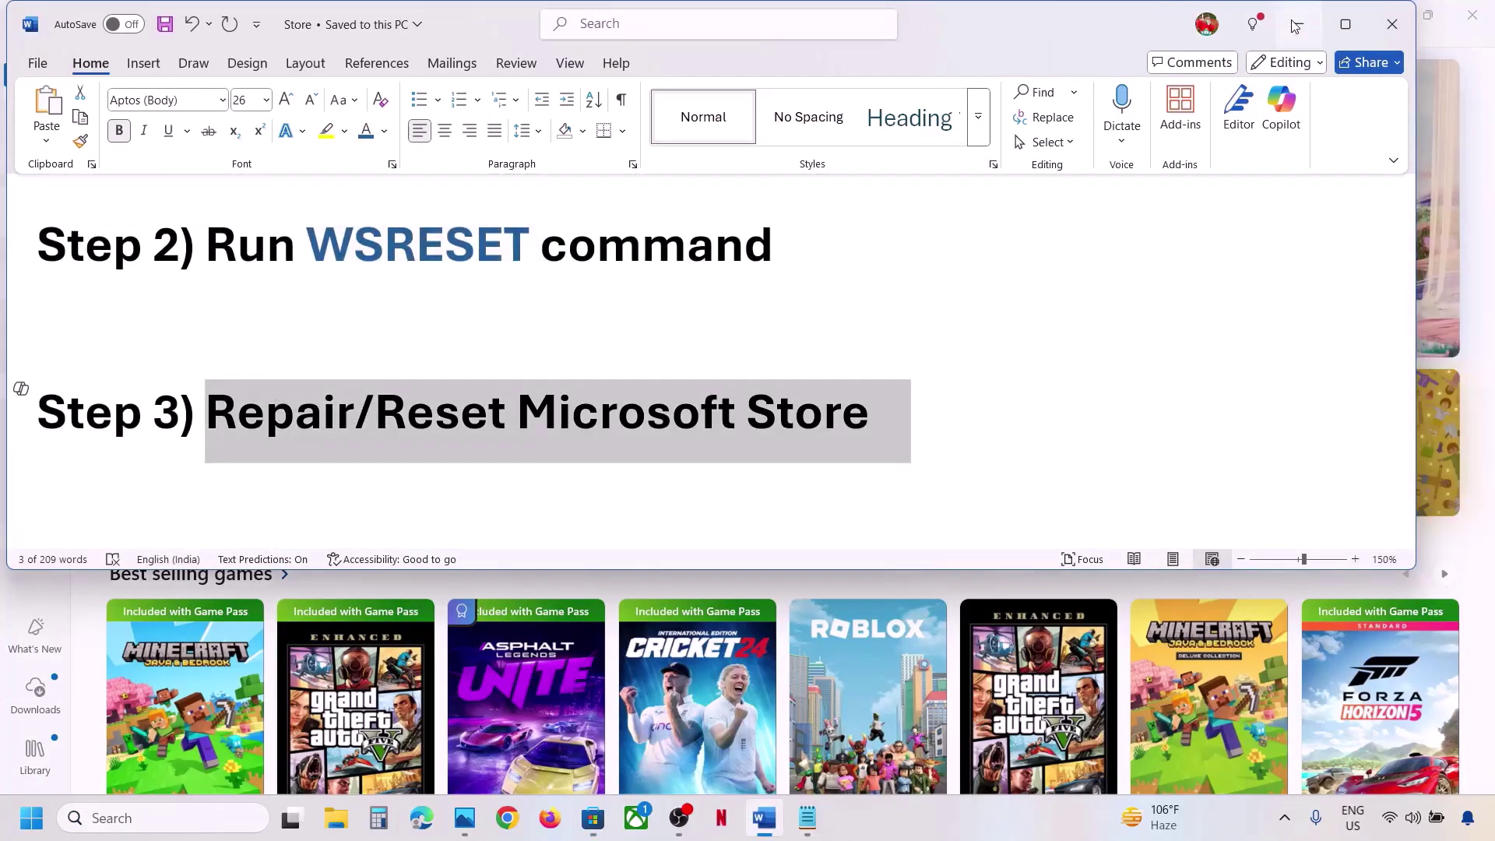
{"action": "left_click", "coordinate": [1298, 24]}
Open Microsoft Store's App settings from search and repair the app.
{"action": "left_click", "coordinate": [123, 816]}
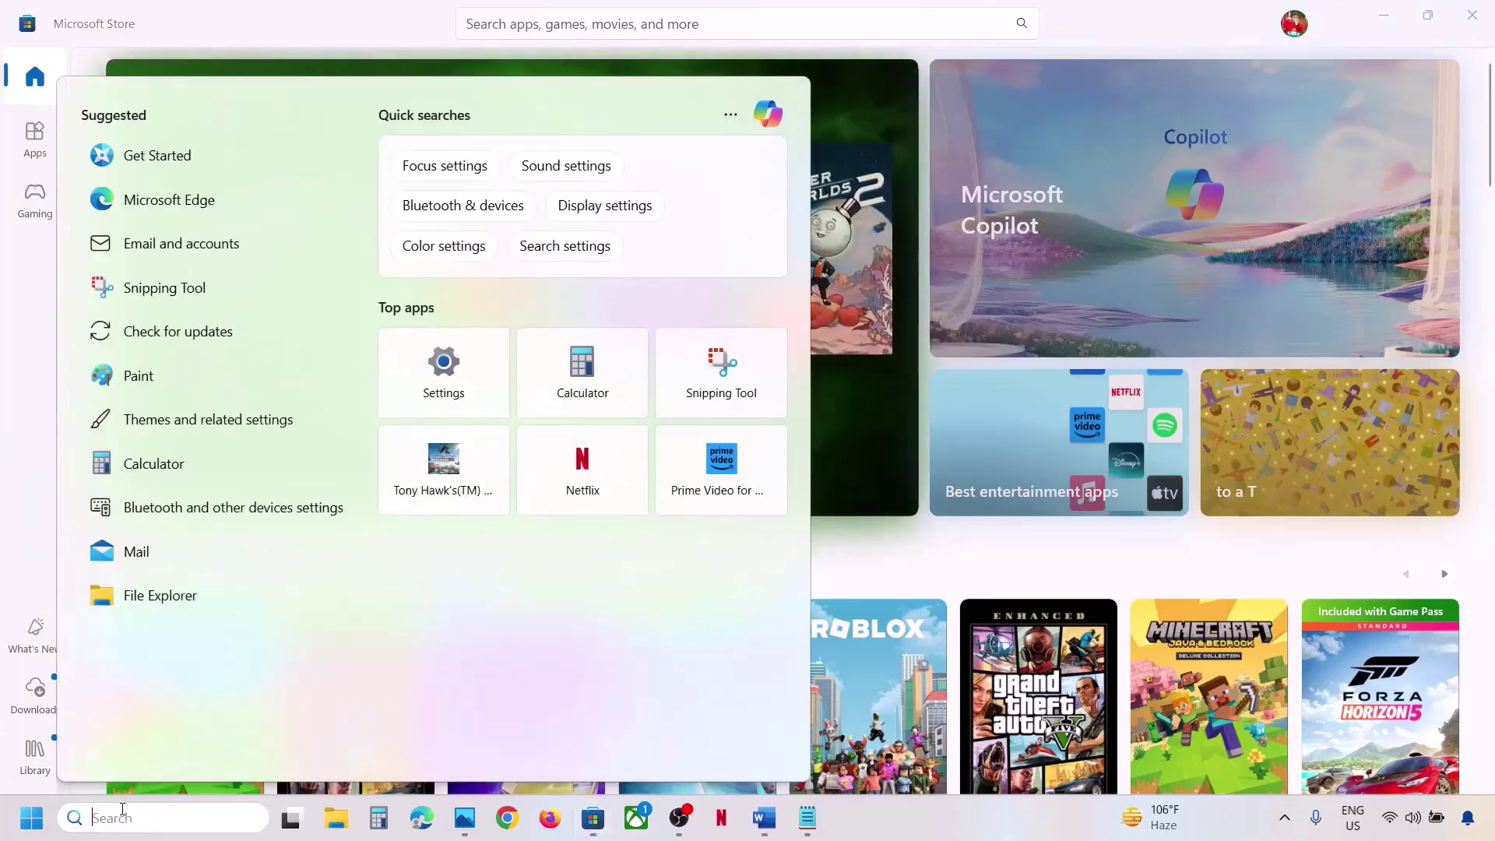
{"action": "type", "text": "store"}
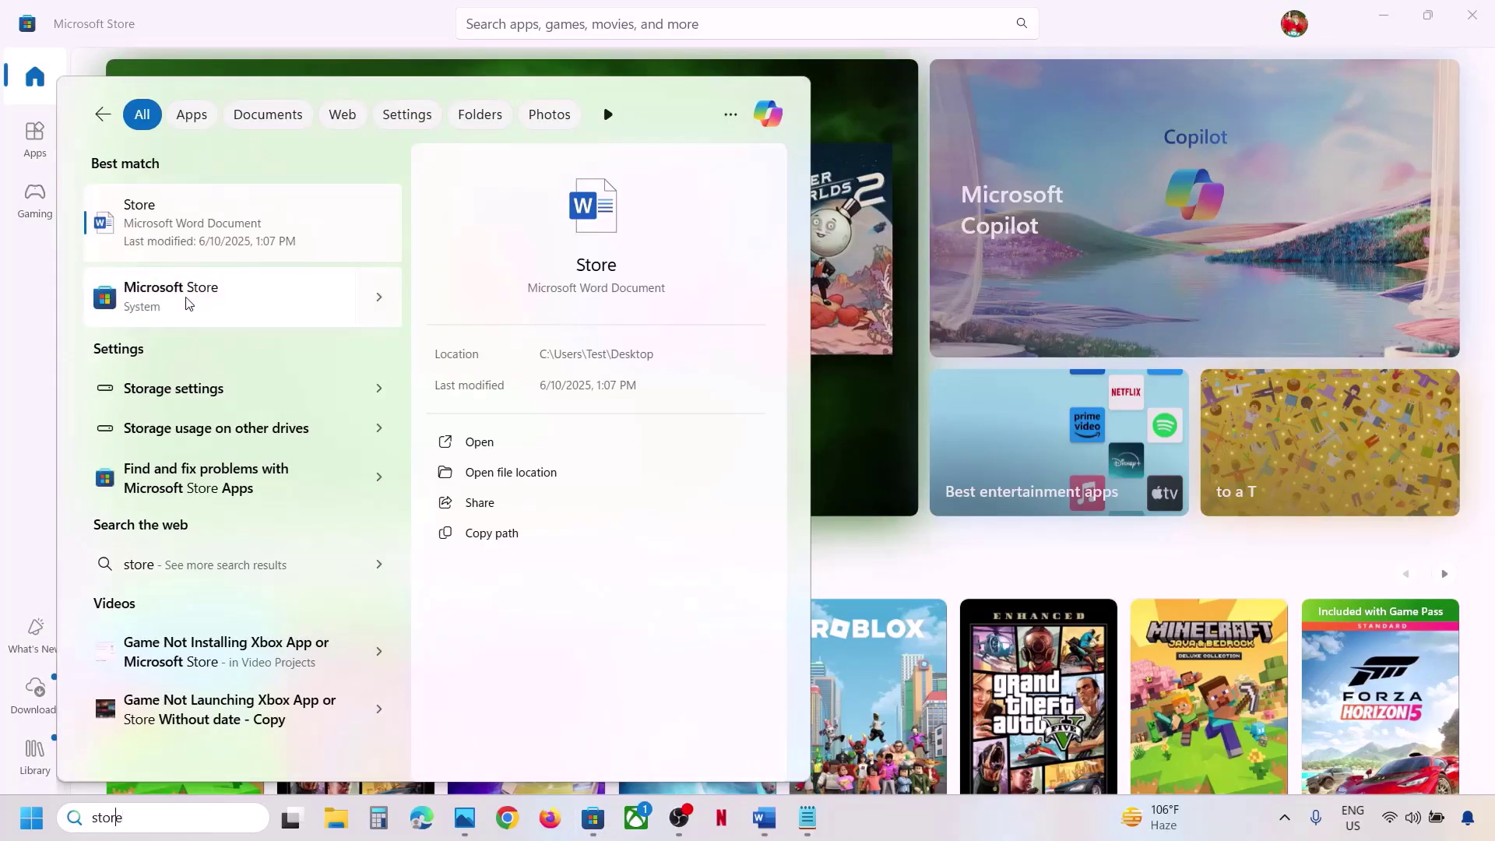
{"action": "type", "text": "microsoft"}
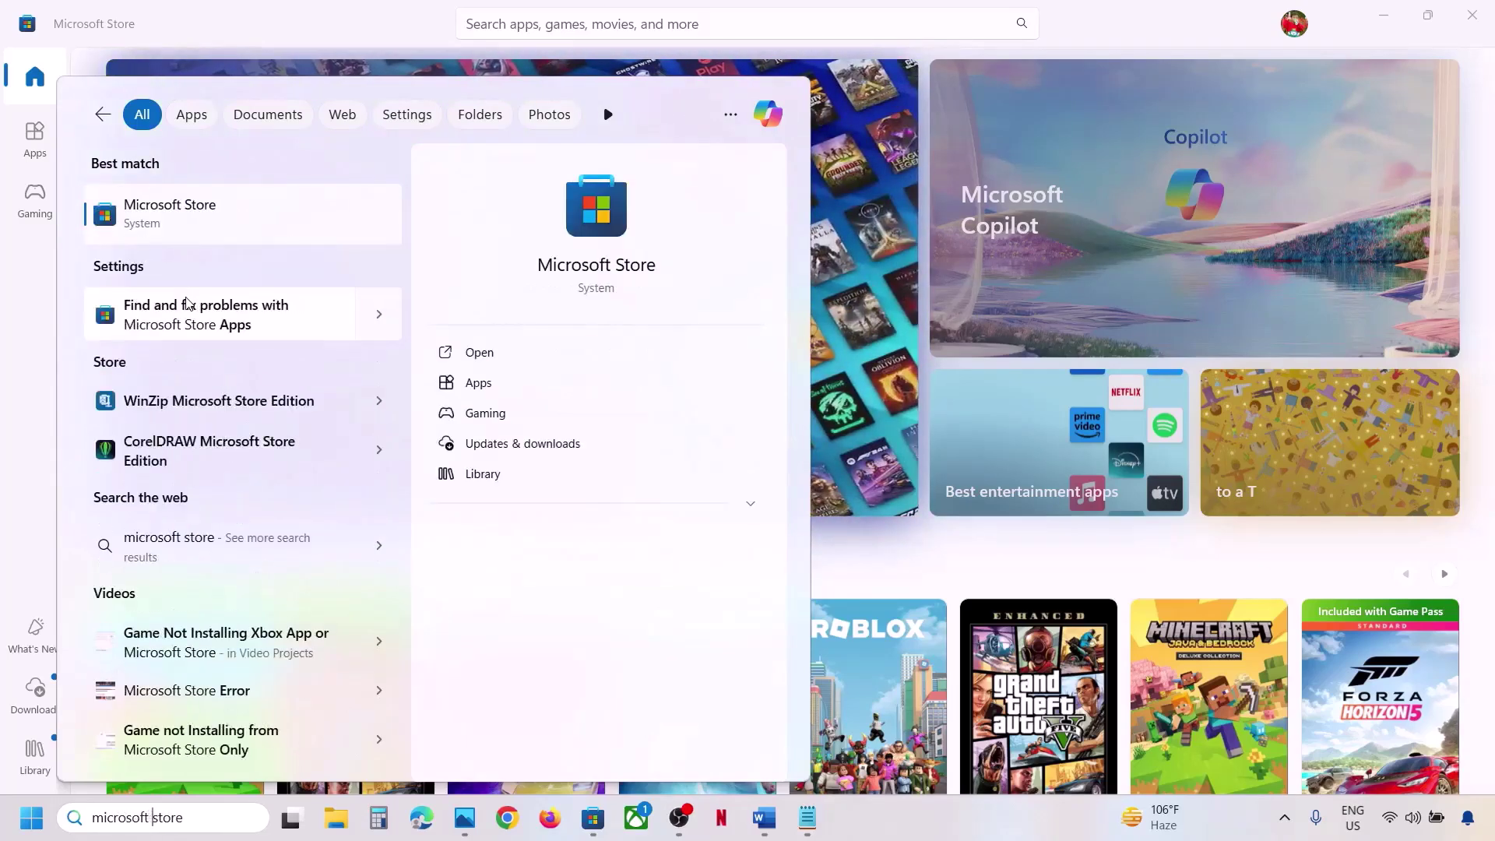
{"action": "right_click", "coordinate": [254, 218]}
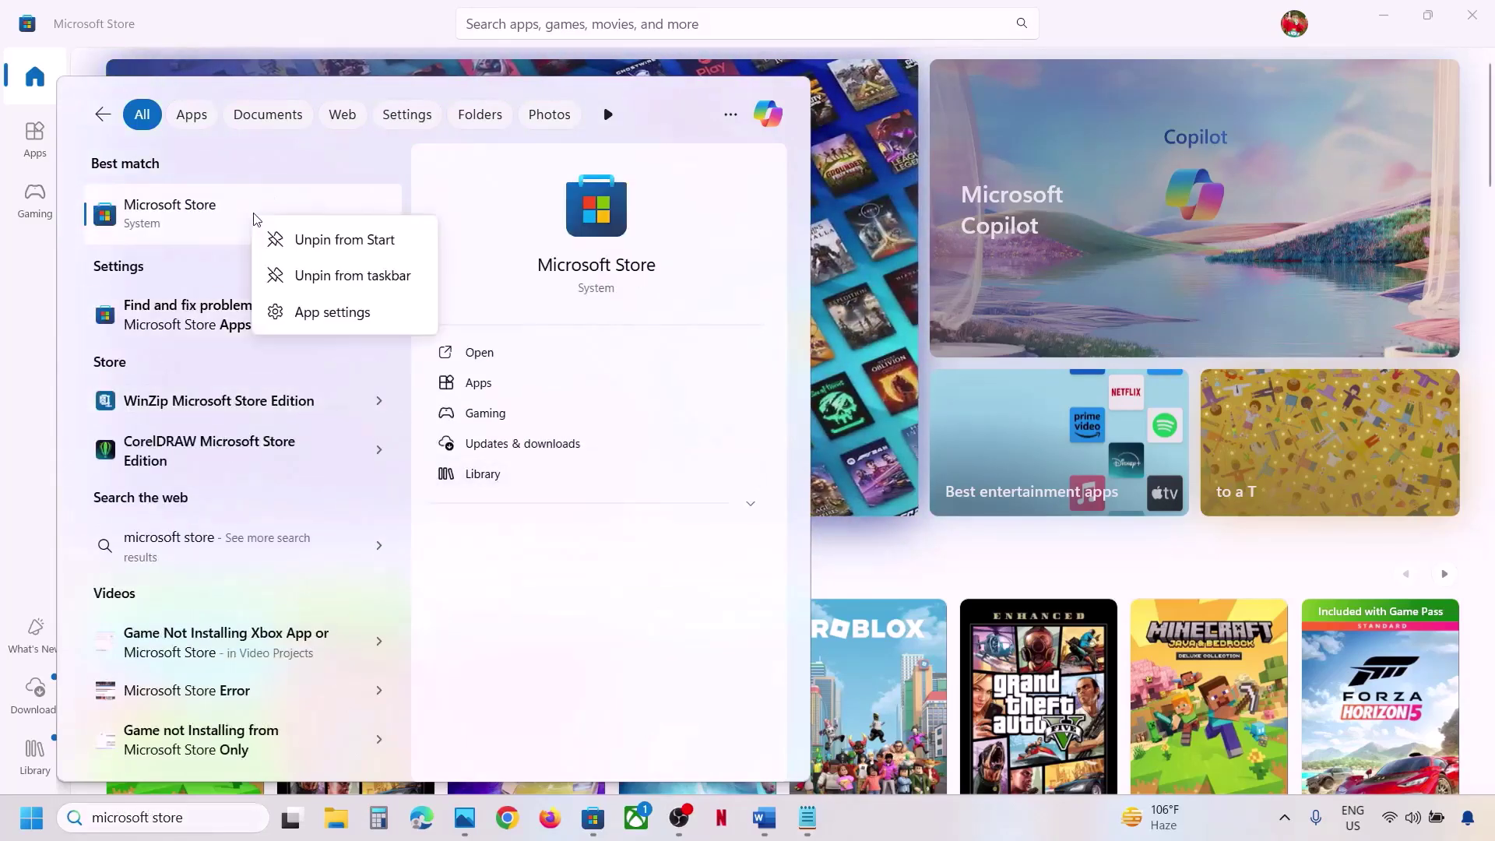
{"action": "left_click", "coordinate": [316, 311]}
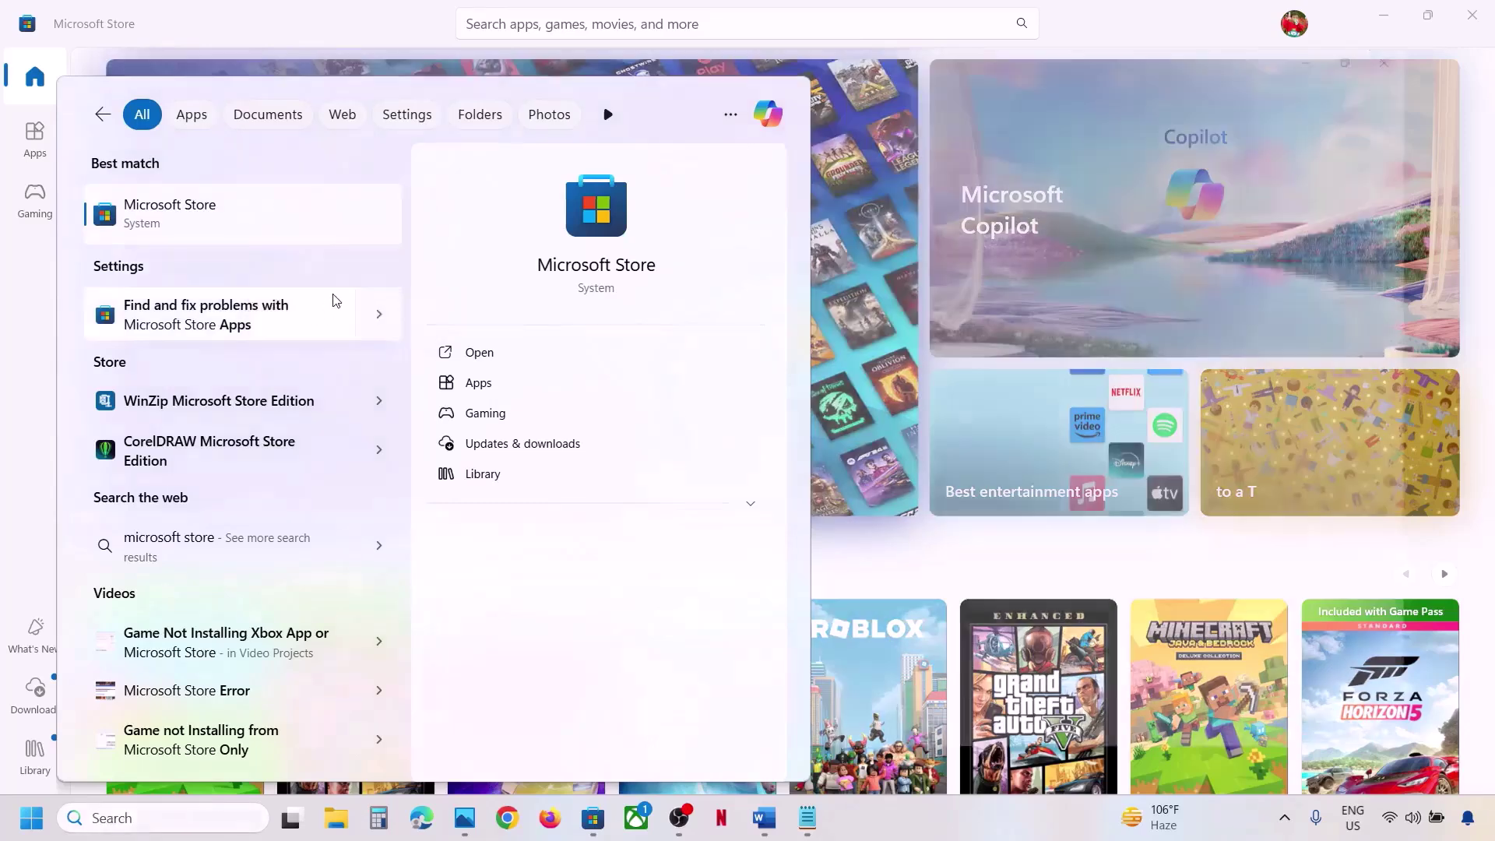
{"action": "scroll", "coordinate": [574, 467], "scroll_direction": "down", "scroll_amount": 10}
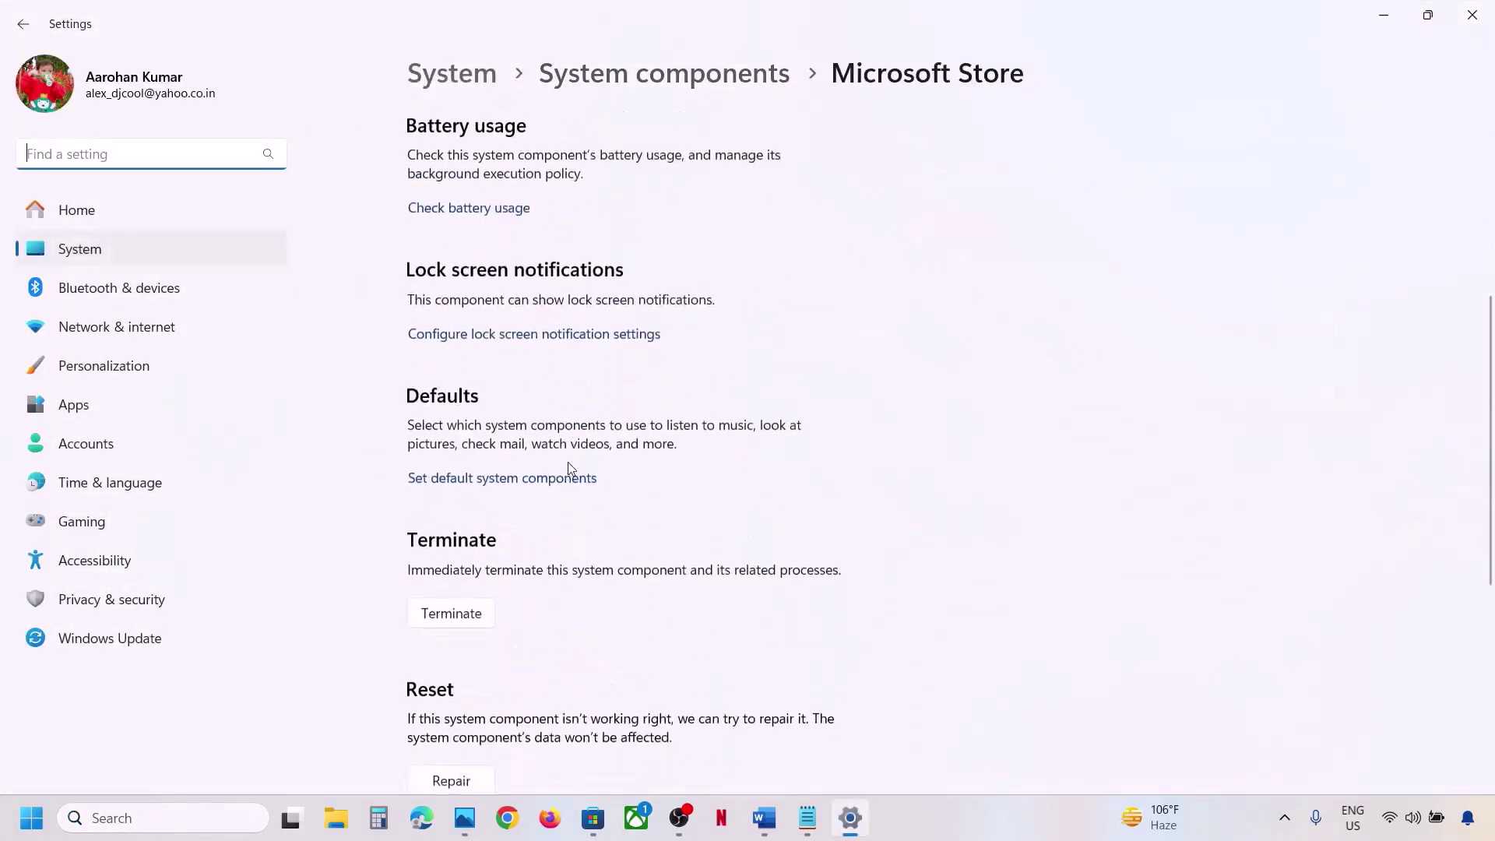
{"action": "left_click", "coordinate": [475, 374]}
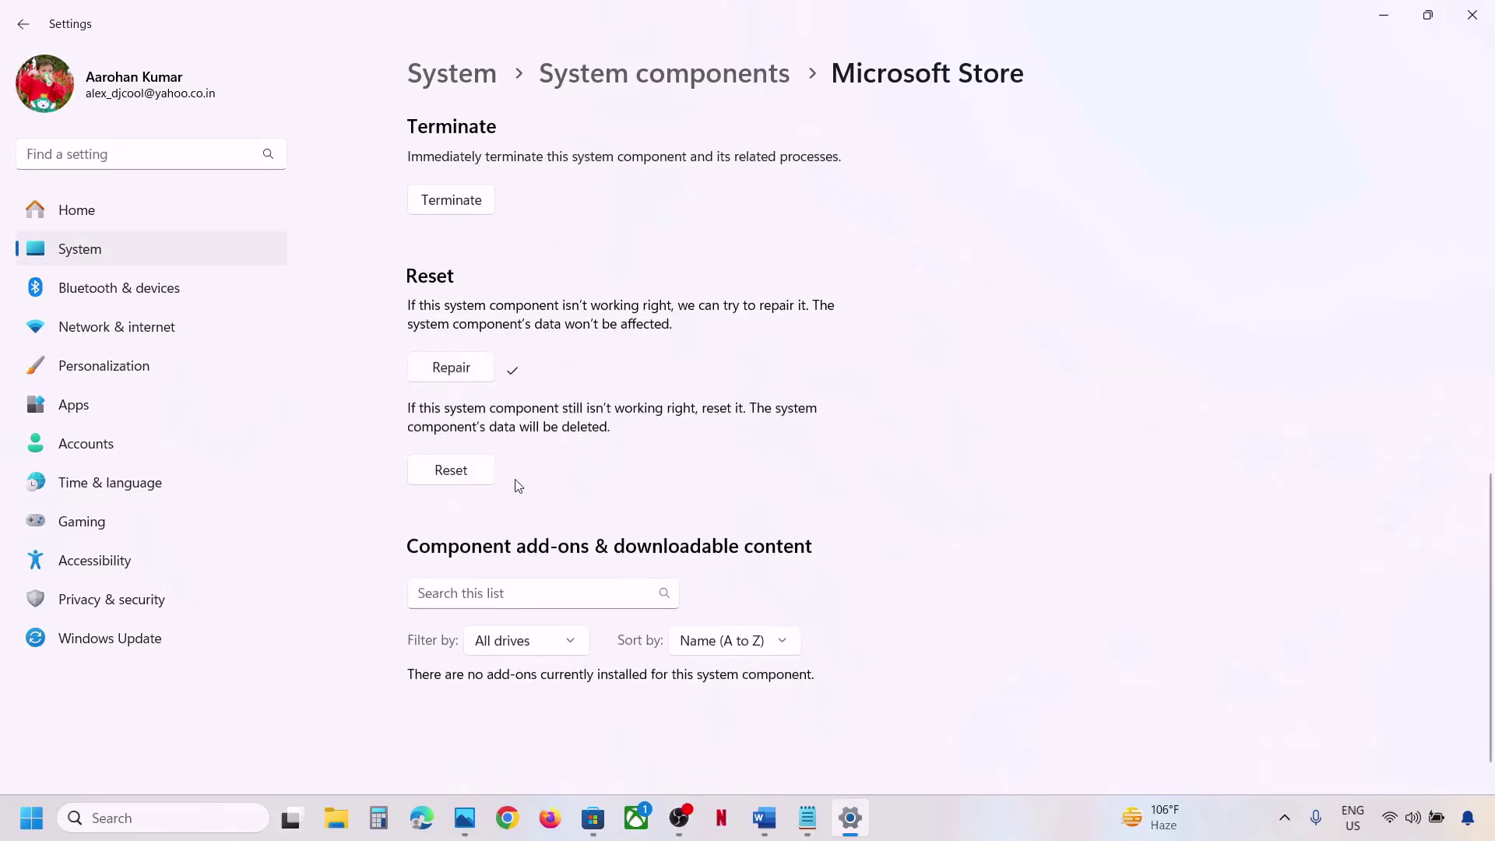
Reset Microsoft Store's app data, then launch the Store by searching 'store'.
{"action": "left_click", "coordinate": [459, 475]}
{"action": "left_click", "coordinate": [539, 419]}
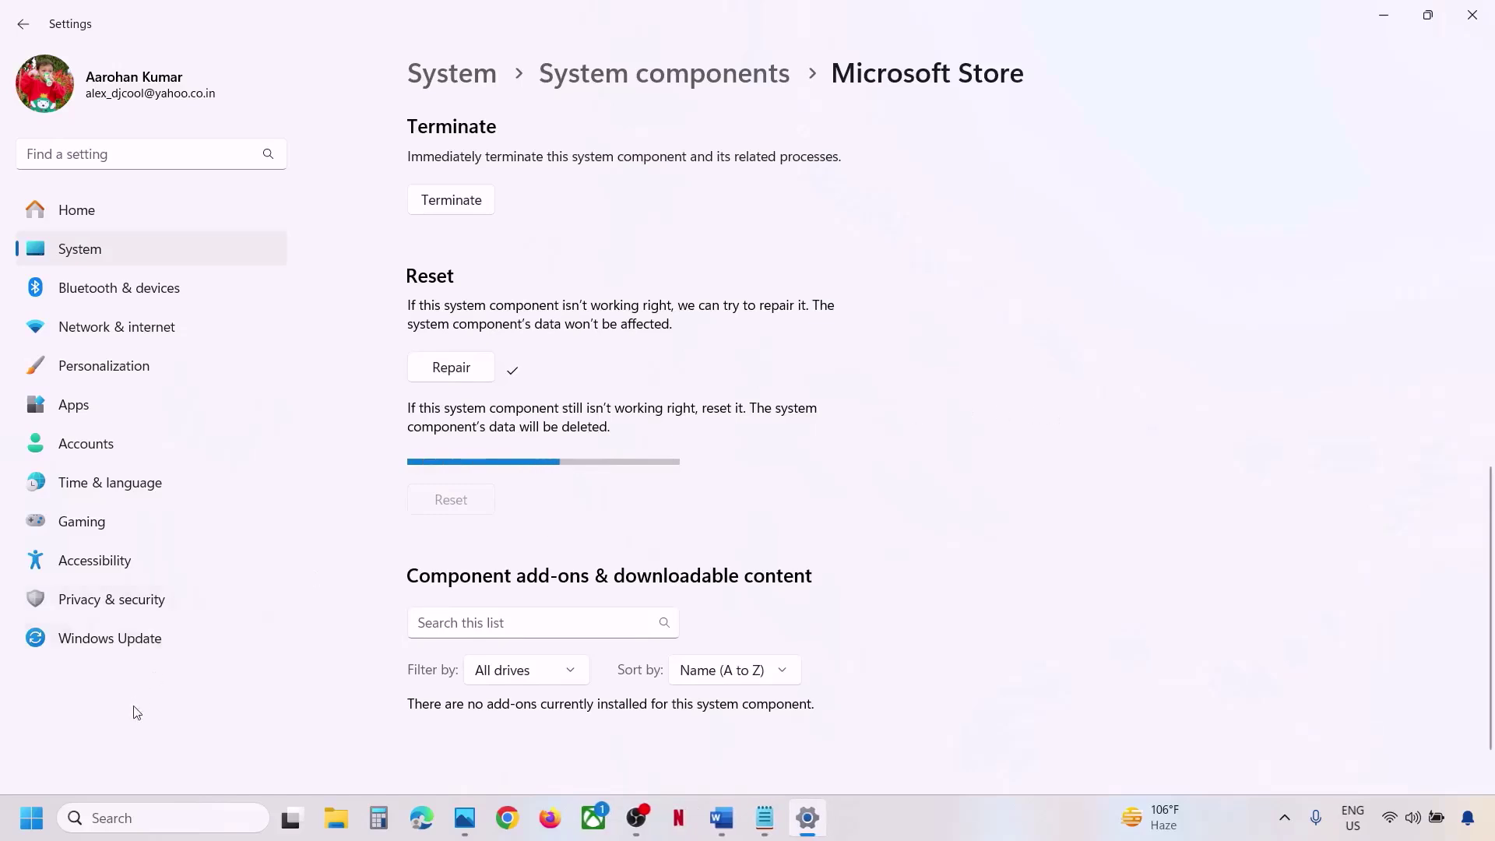
{"action": "left_click", "coordinate": [173, 817]}
{"action": "type", "text": "store"}
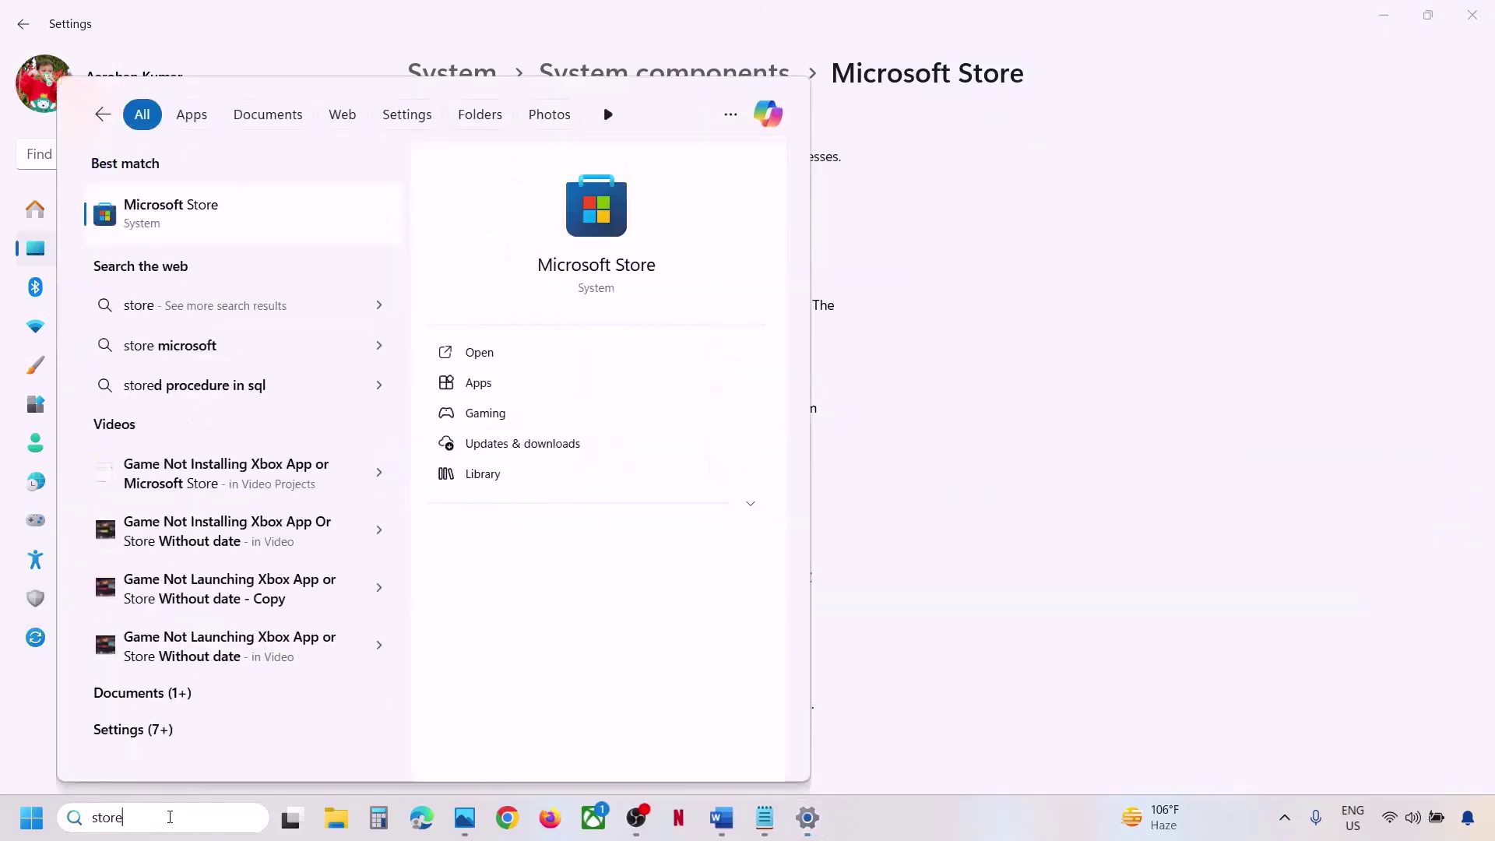
{"action": "key", "text": "Escape"}
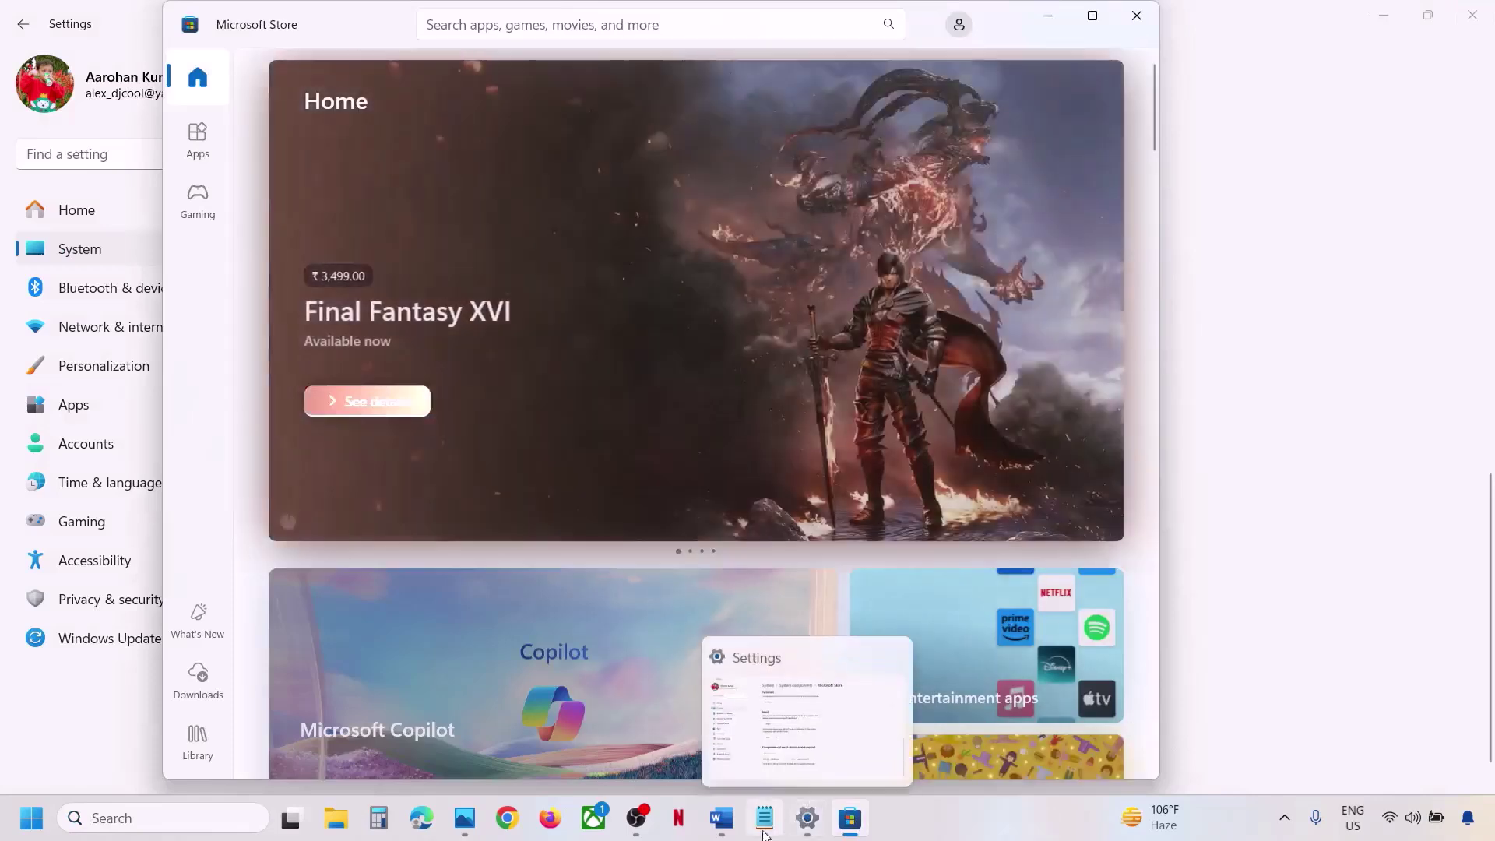
Copy inetcpl.cpl from the Word guide and paste it into Windows Search.
{"action": "left_click", "coordinate": [721, 817]}
{"action": "scroll", "coordinate": [447, 423], "scroll_direction": "down", "scroll_amount": 3}
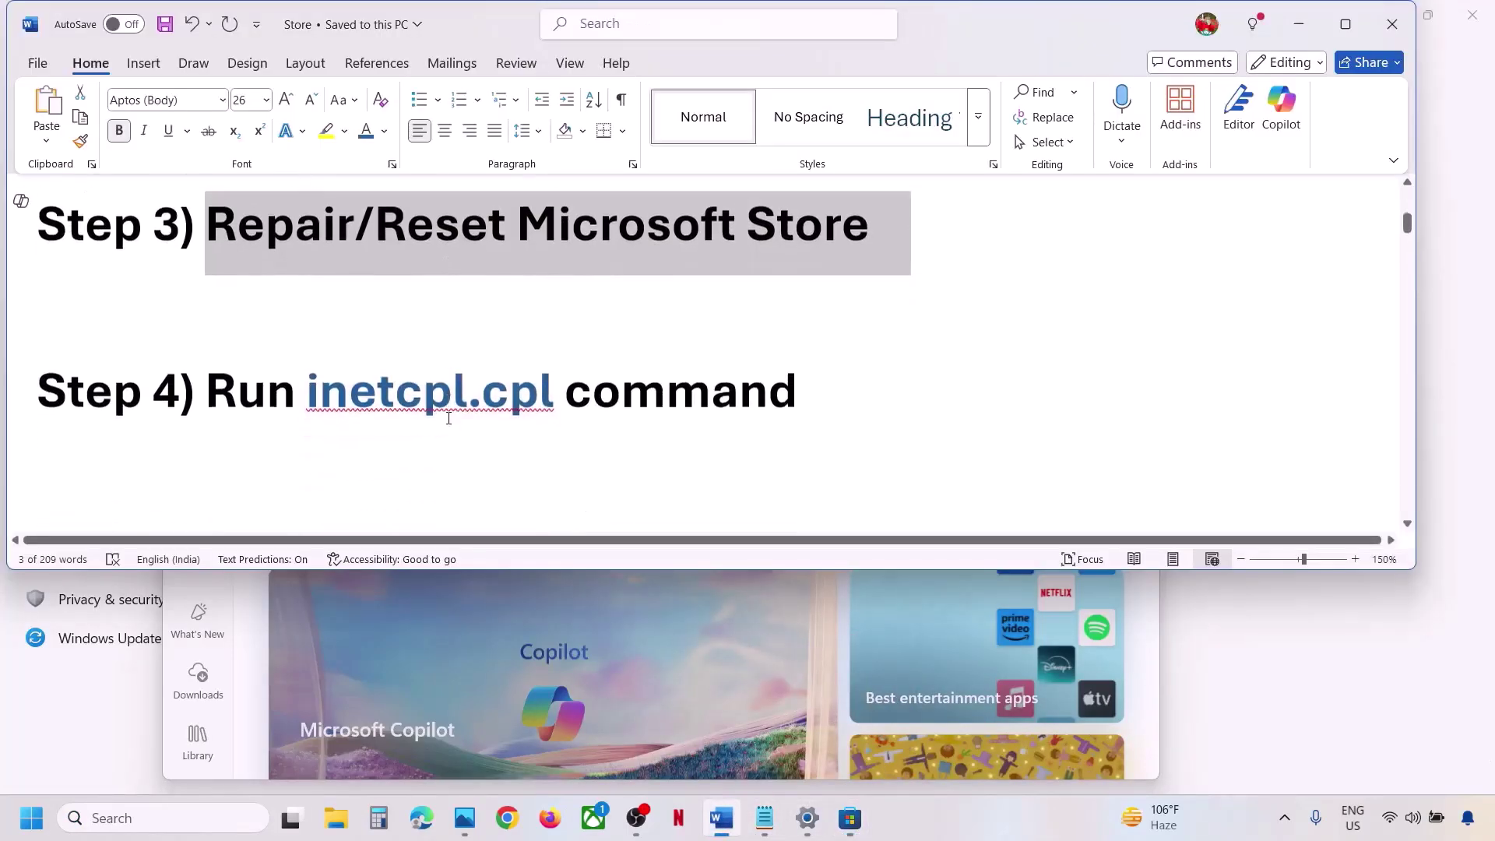
{"action": "left_click_drag", "start_coordinate": [557, 380], "coordinate": [357, 380]}
{"action": "key", "text": "ctrl+c"}
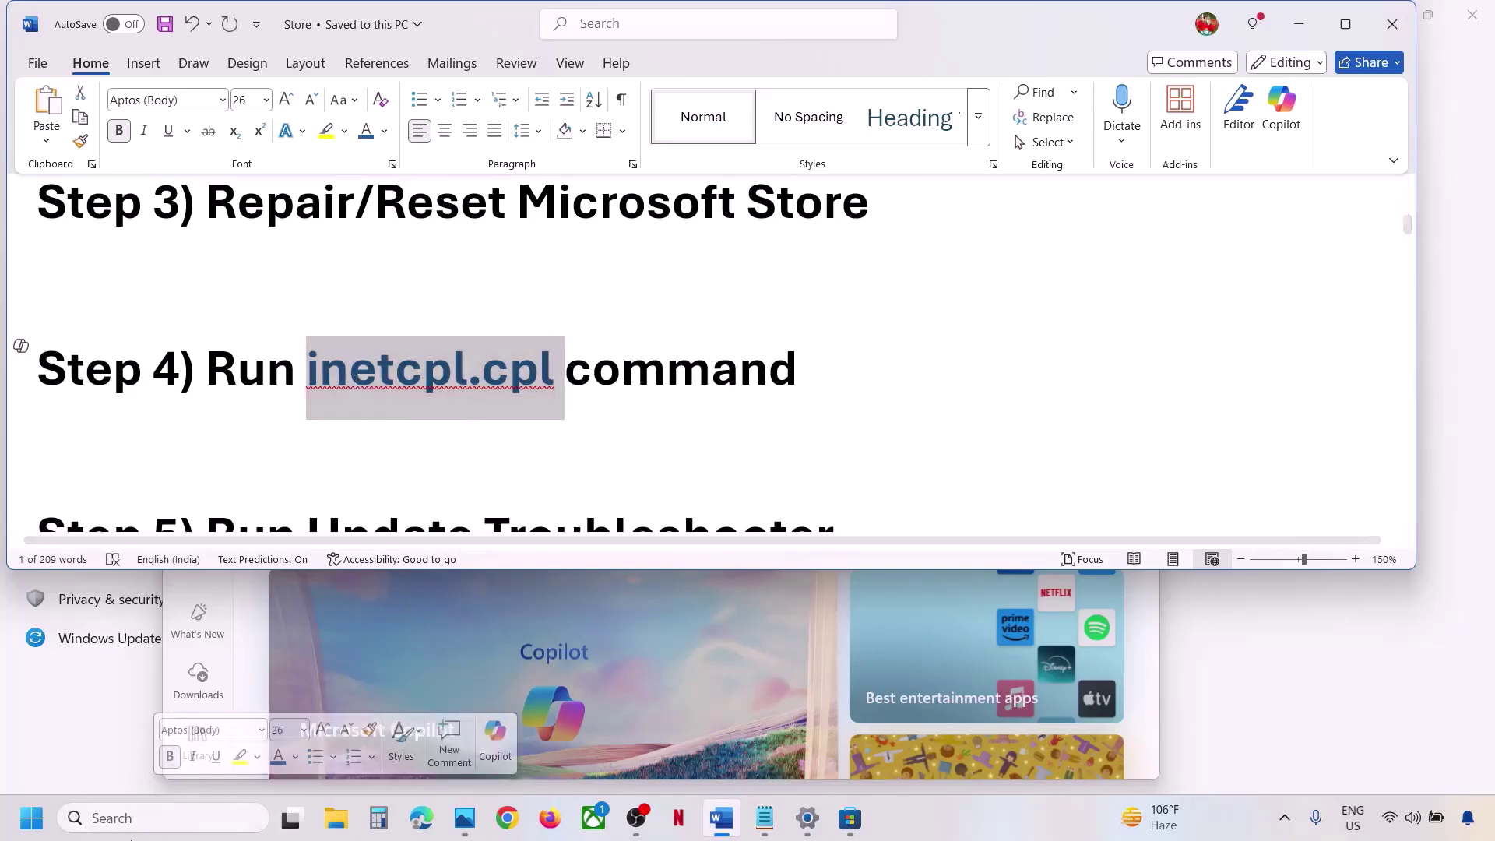
{"action": "left_click", "coordinate": [176, 817]}
{"action": "key", "text": "ctrl+v"}
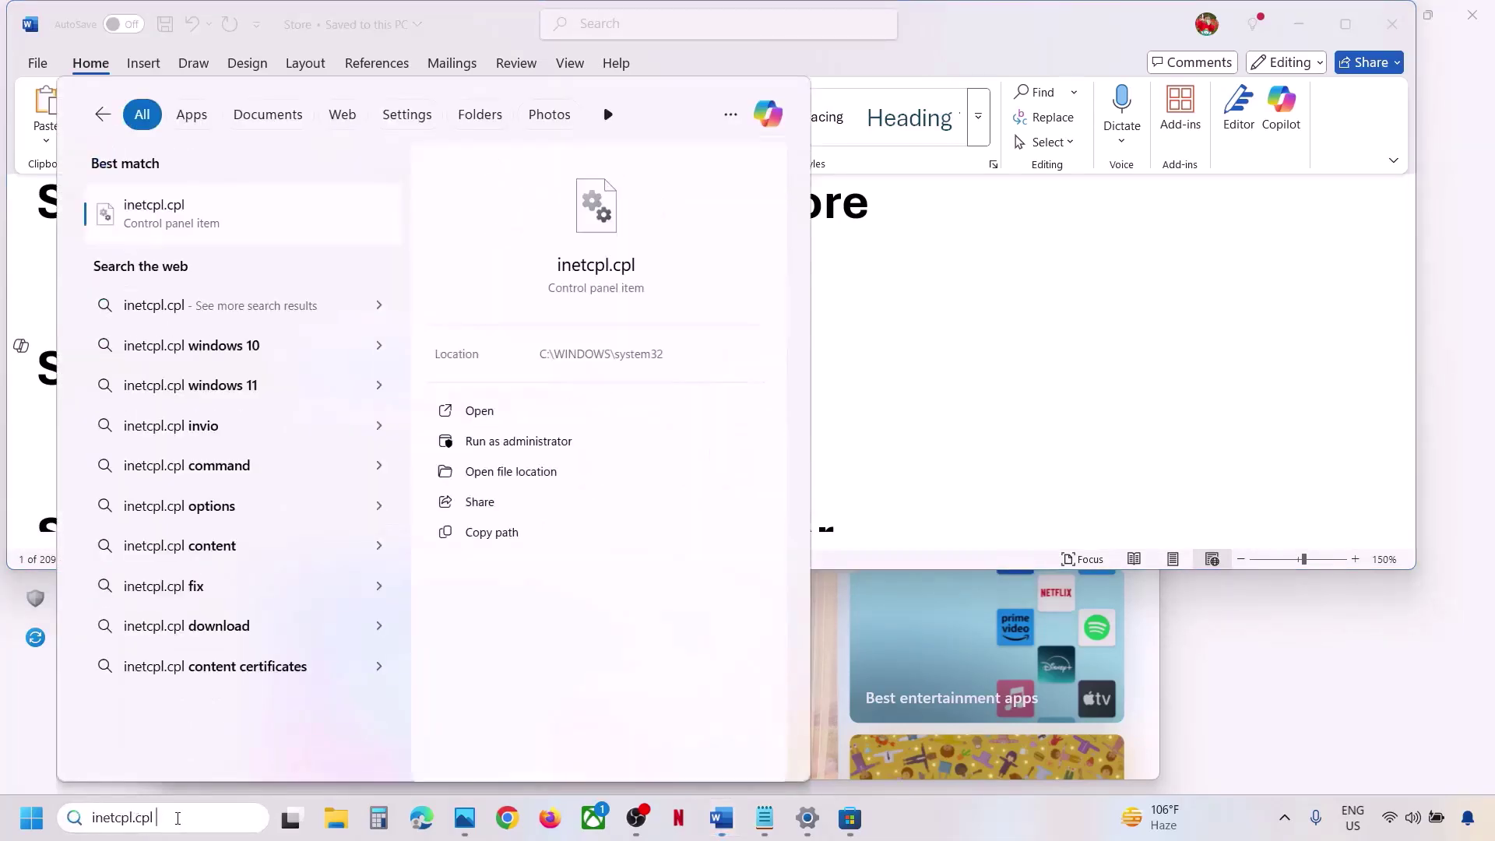
In Internet Properties, review the Advanced tab's TLS 1.0–1.3 settings and close with OK.
{"action": "left_click", "coordinate": [165, 224]}
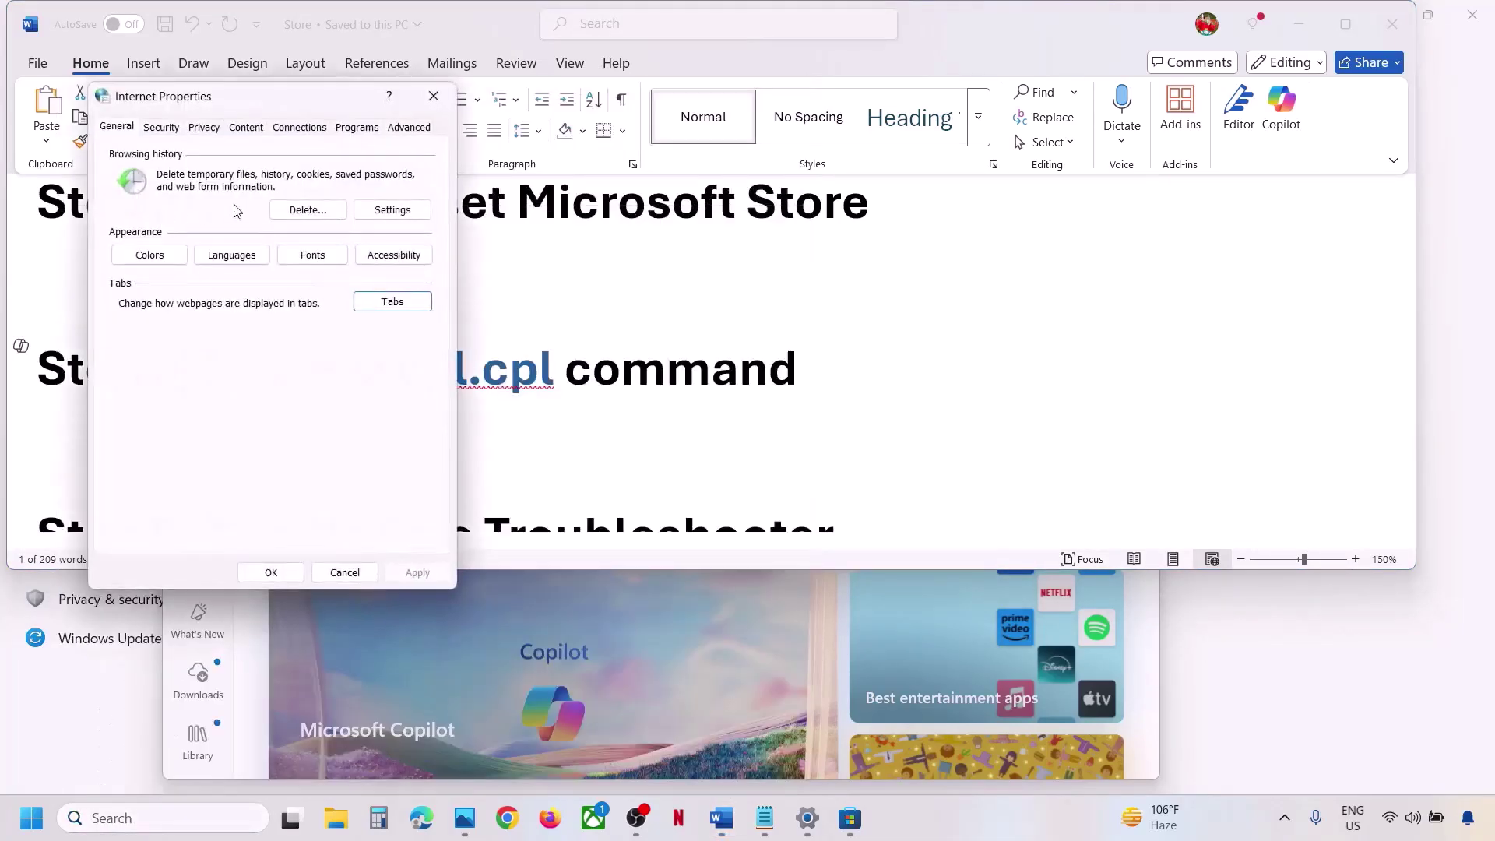
{"action": "left_click", "coordinate": [407, 127]}
{"action": "scroll", "coordinate": [228, 389], "scroll_direction": "down", "scroll_amount": 10}
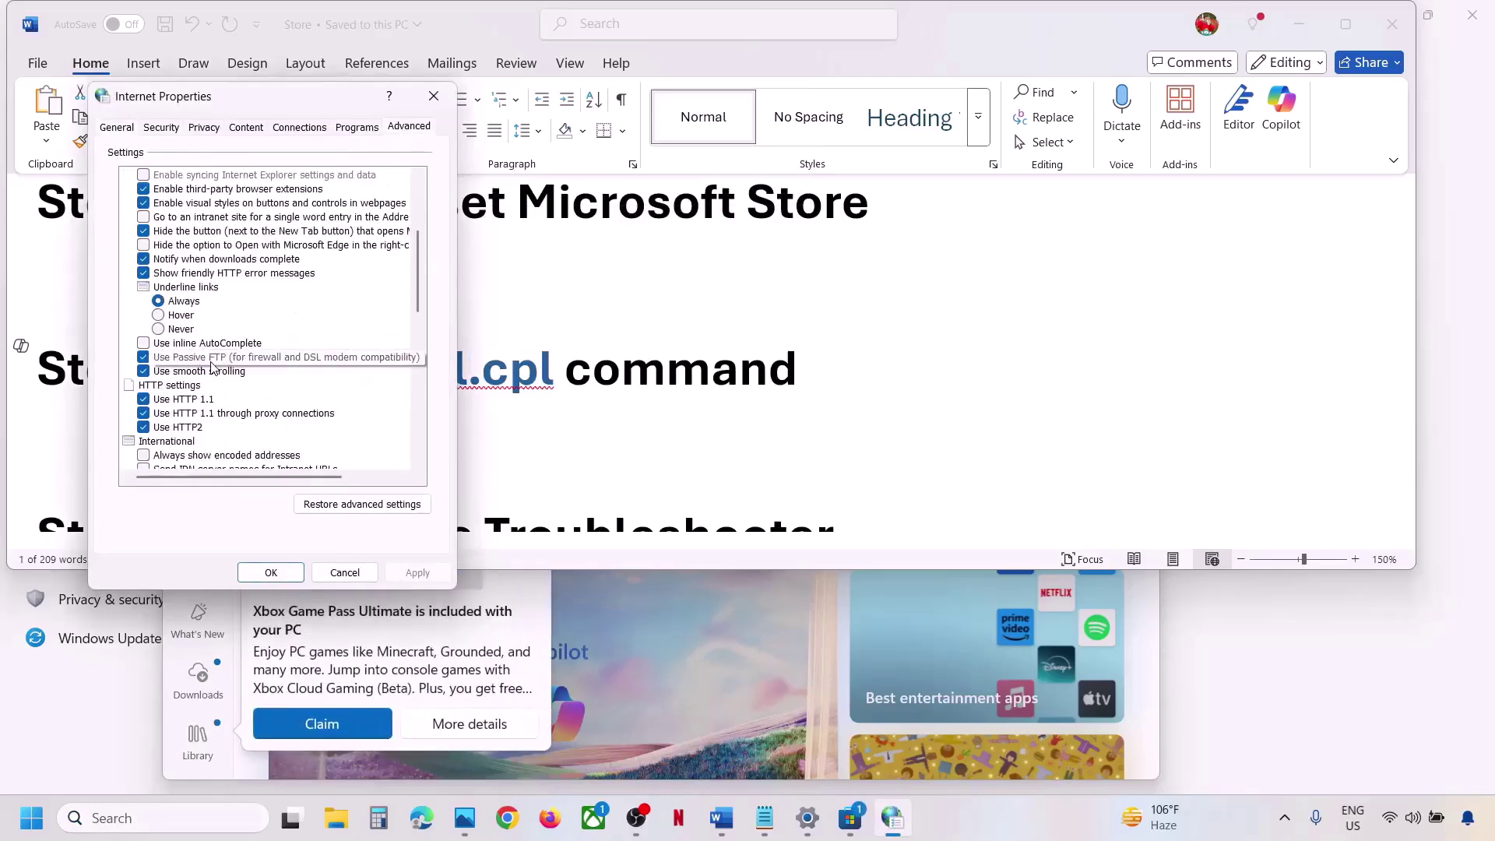
{"action": "scroll", "coordinate": [222, 396], "scroll_direction": "down", "scroll_amount": 1}
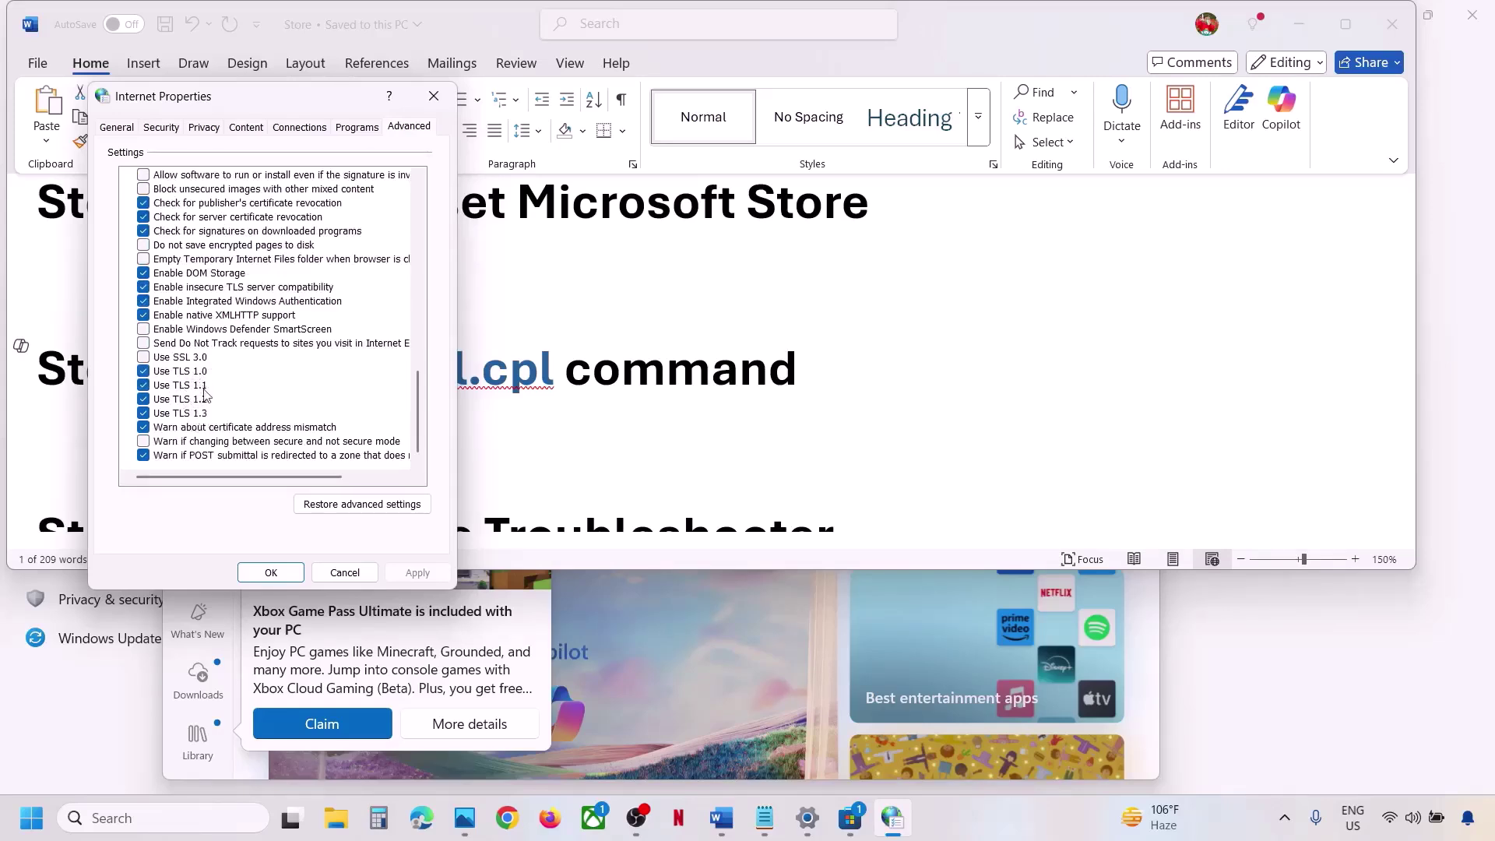
{"action": "left_click", "coordinate": [272, 572]}
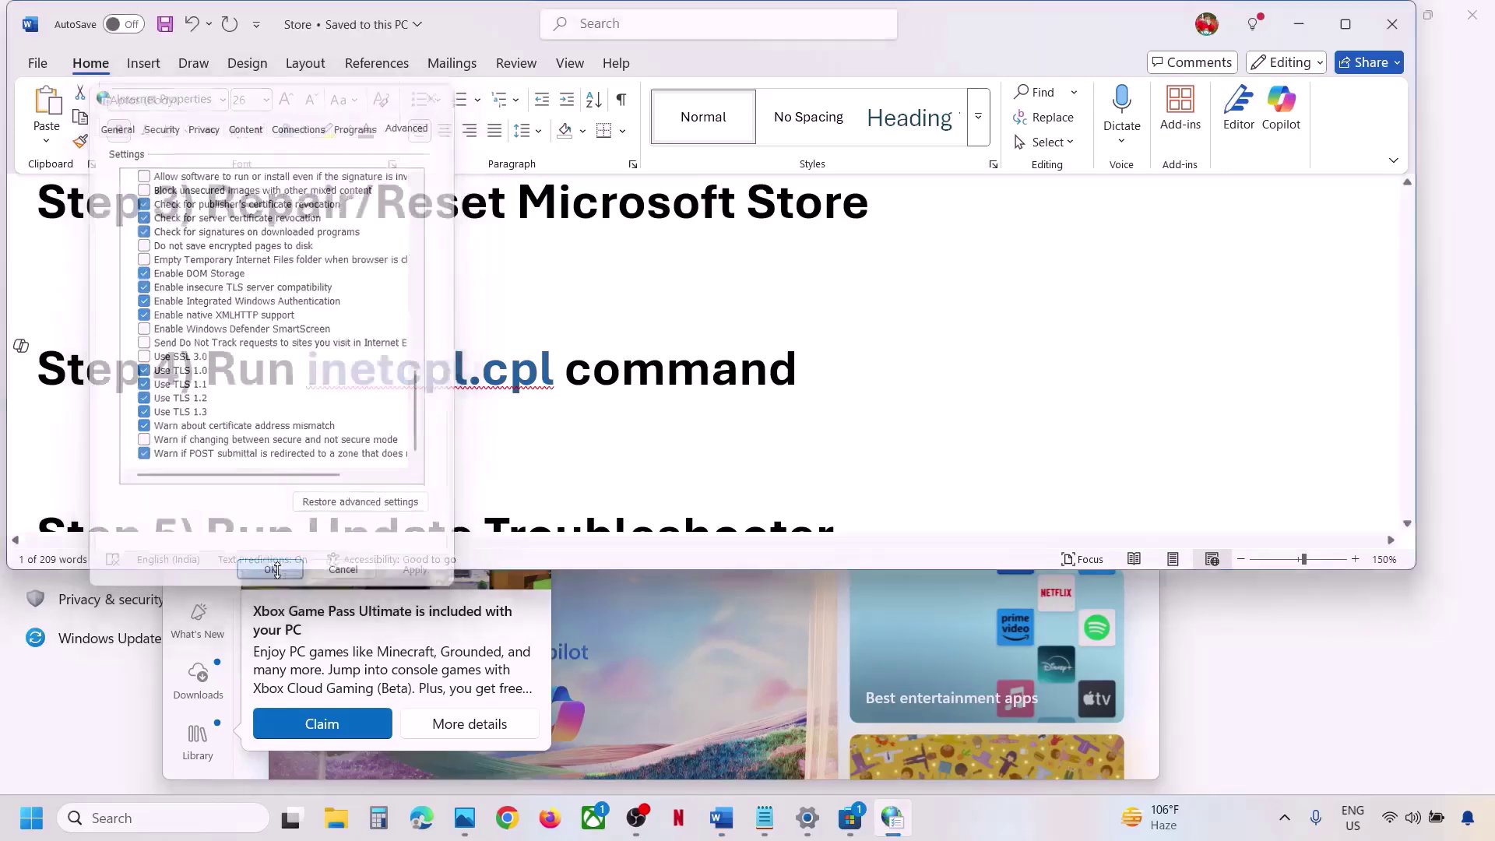
{"action": "scroll", "coordinate": [532, 386], "scroll_direction": "down", "scroll_amount": 1}
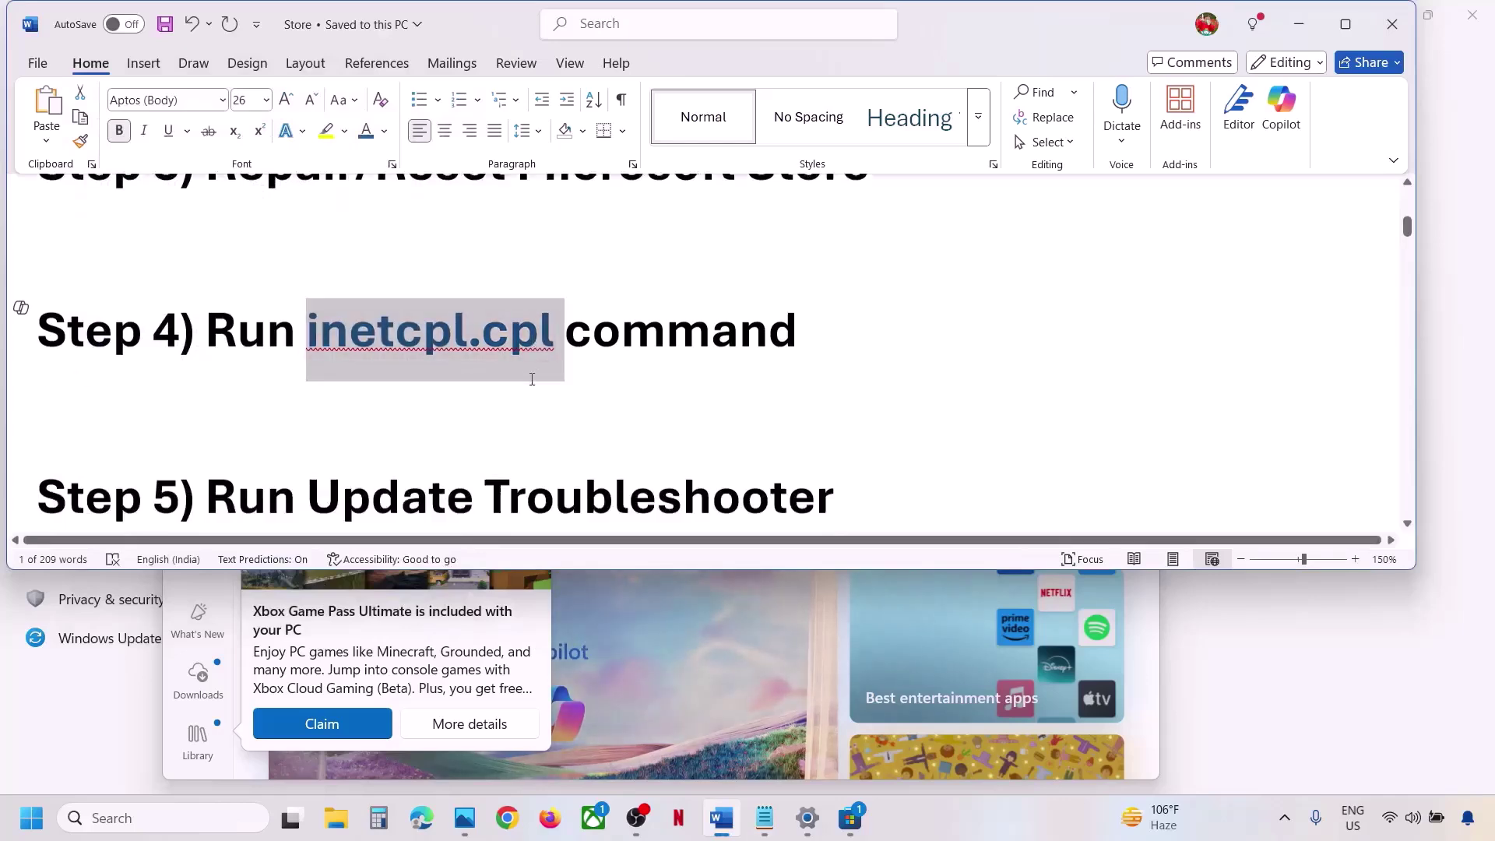
Go to Settings > System > Troubleshoot > Other troubleshooters and run the Windows Update troubleshooter.
{"action": "left_click_drag", "start_coordinate": [238, 445], "coordinate": [1105, 474]}
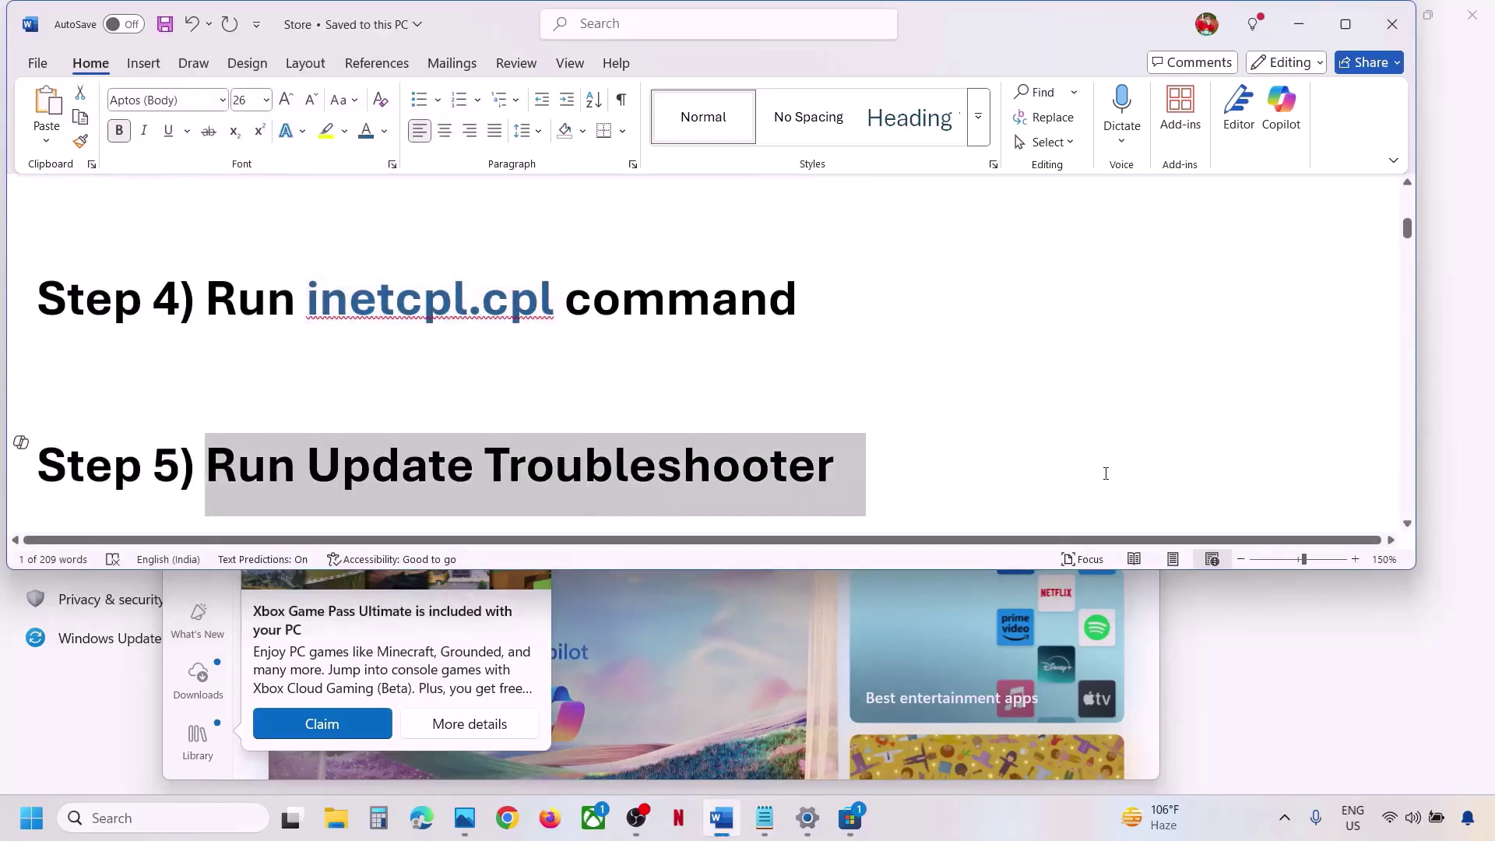
{"action": "key", "text": "super"}
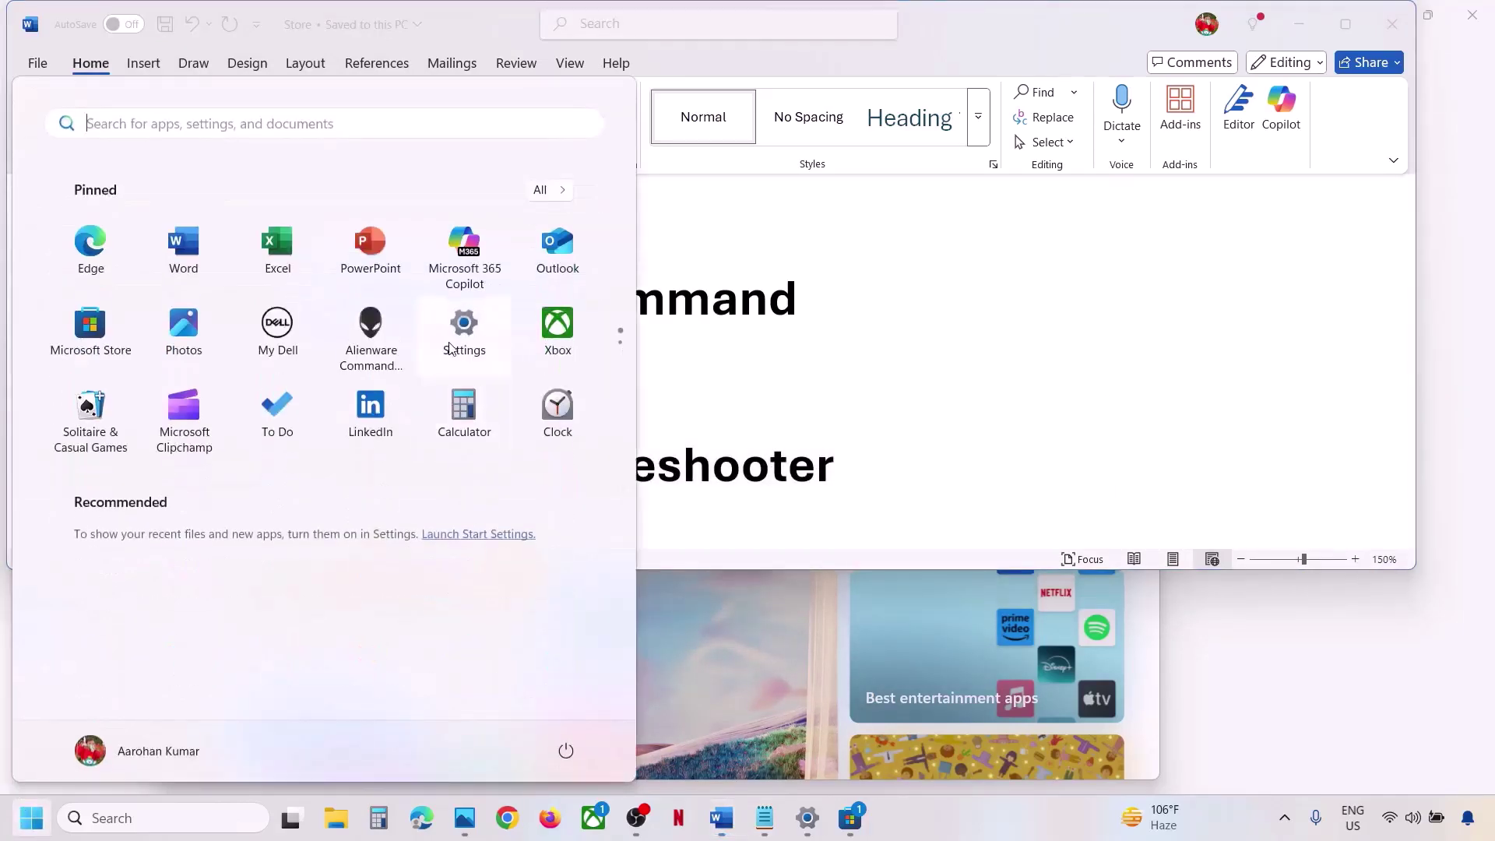
{"action": "left_click", "coordinate": [450, 347]}
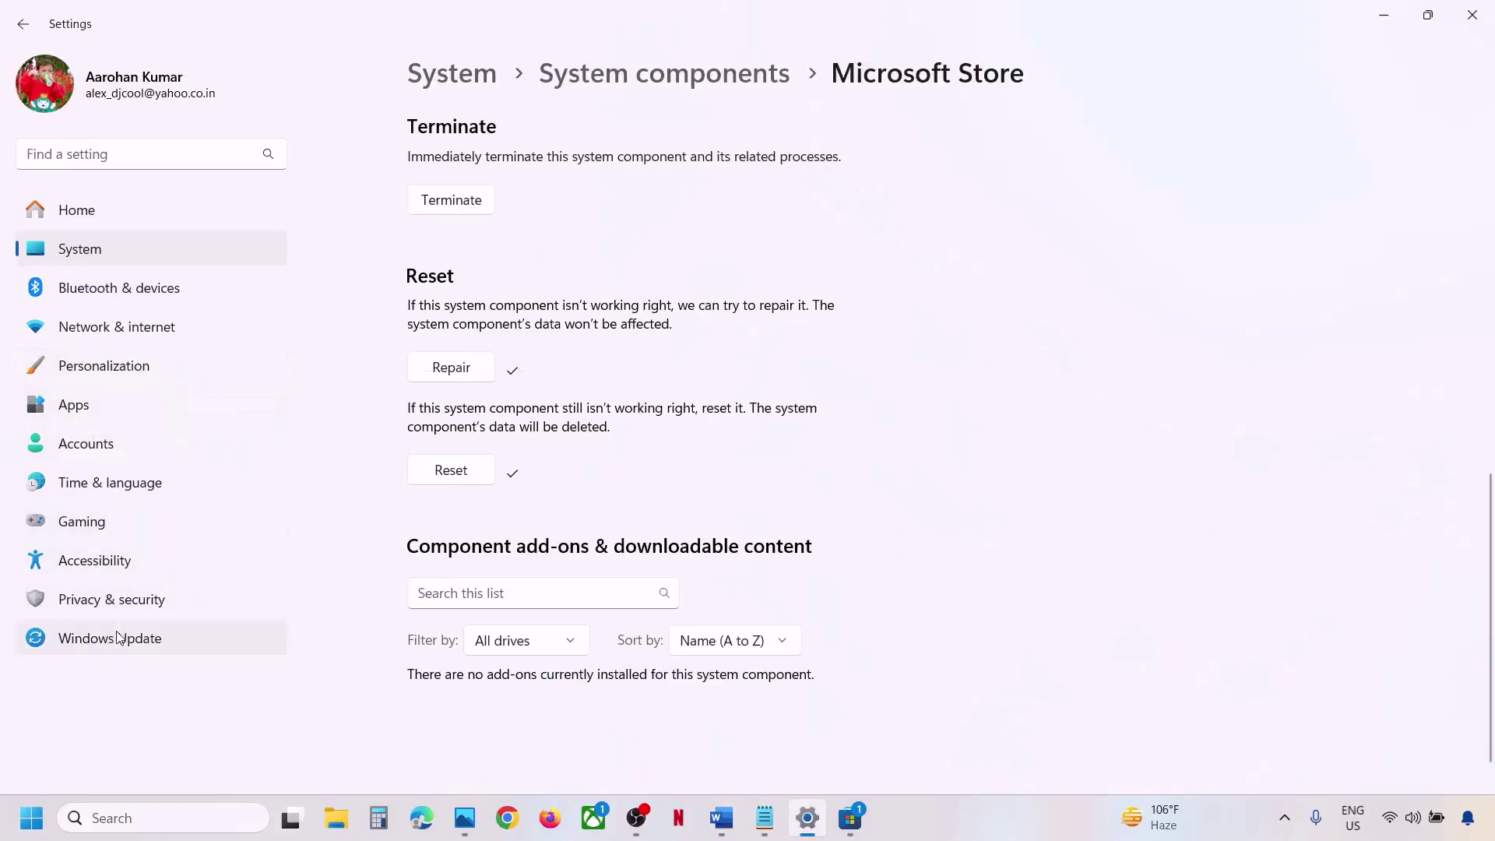
{"action": "left_click", "coordinate": [78, 249]}
{"action": "scroll", "coordinate": [635, 477], "scroll_direction": "down", "scroll_amount": 5}
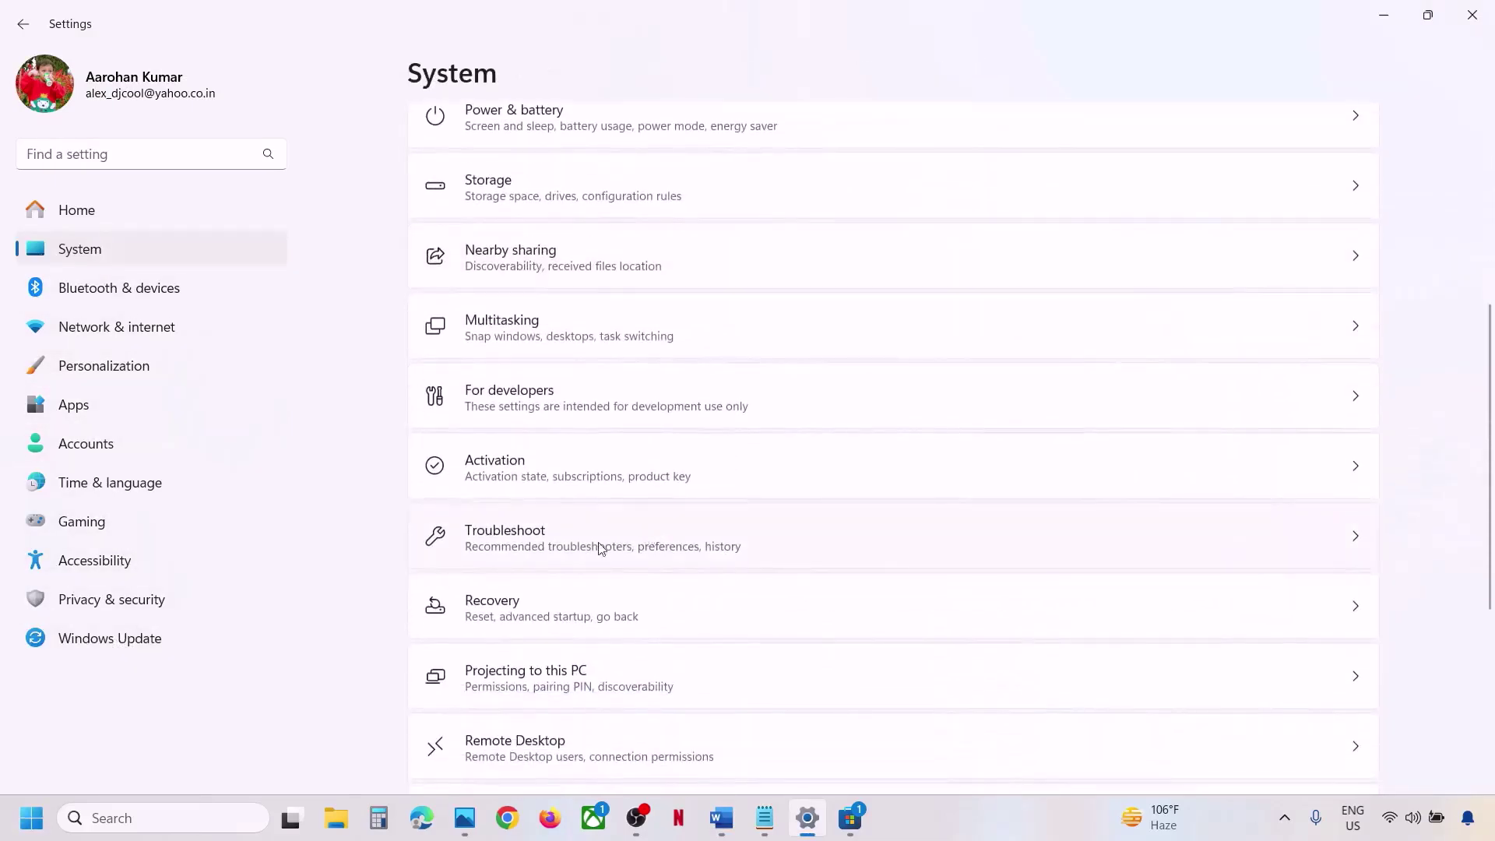
{"action": "left_click", "coordinate": [522, 540]}
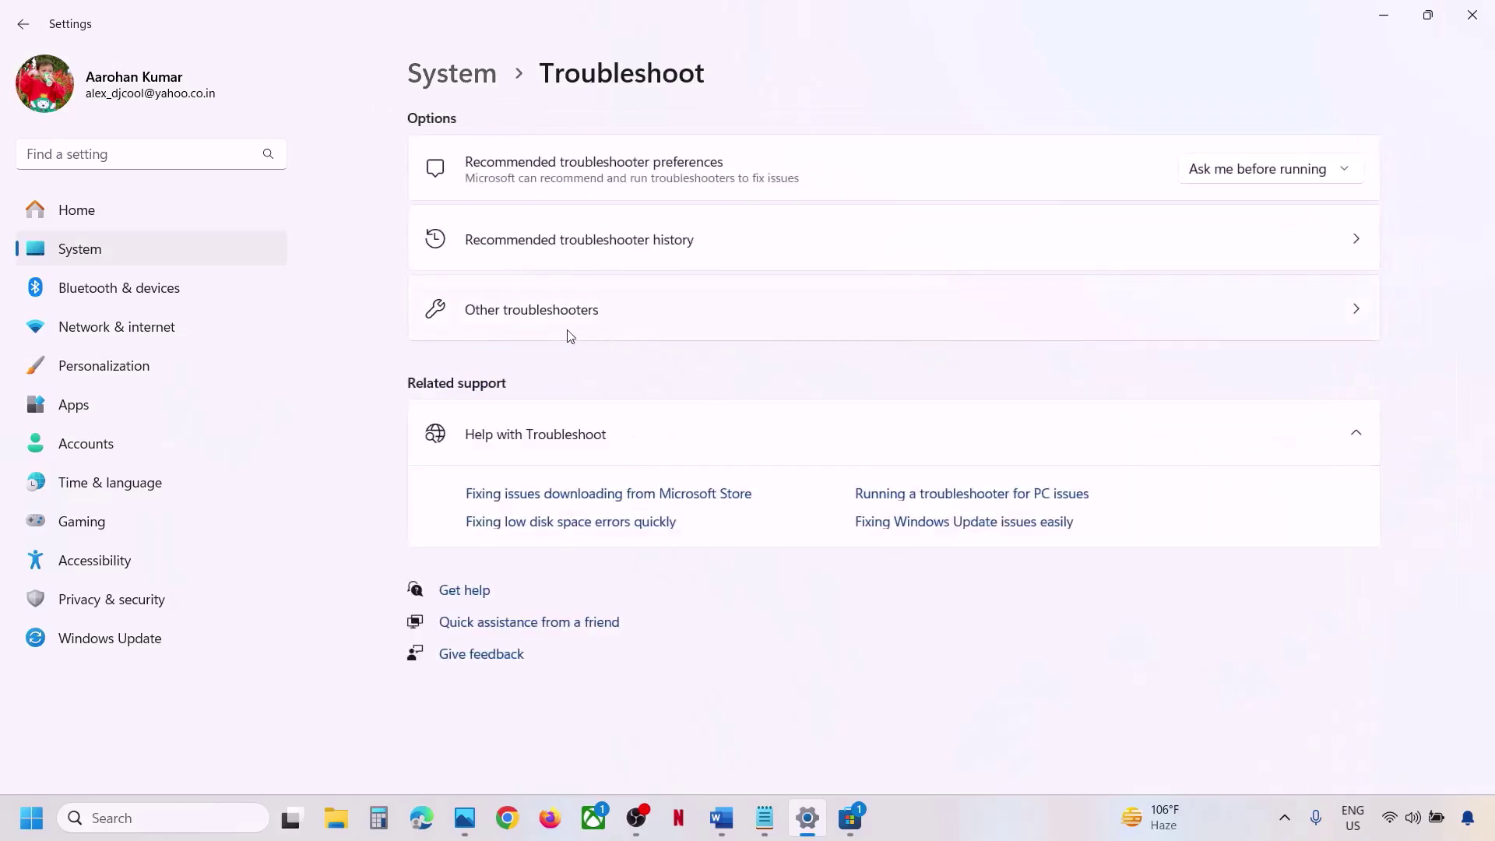
{"action": "left_click", "coordinate": [555, 330]}
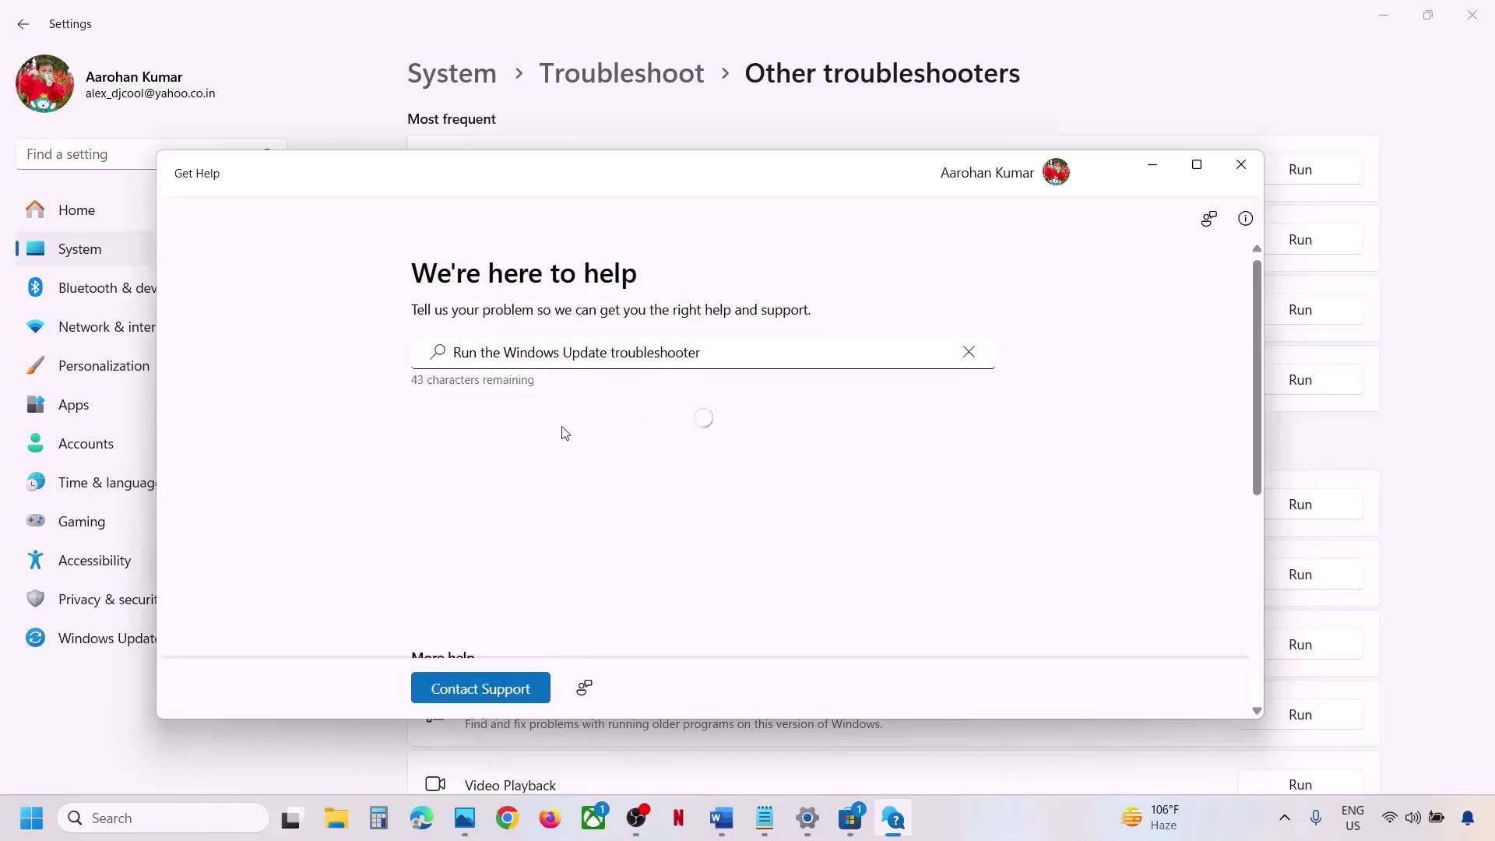
{"action": "left_click", "coordinate": [1455, 220]}
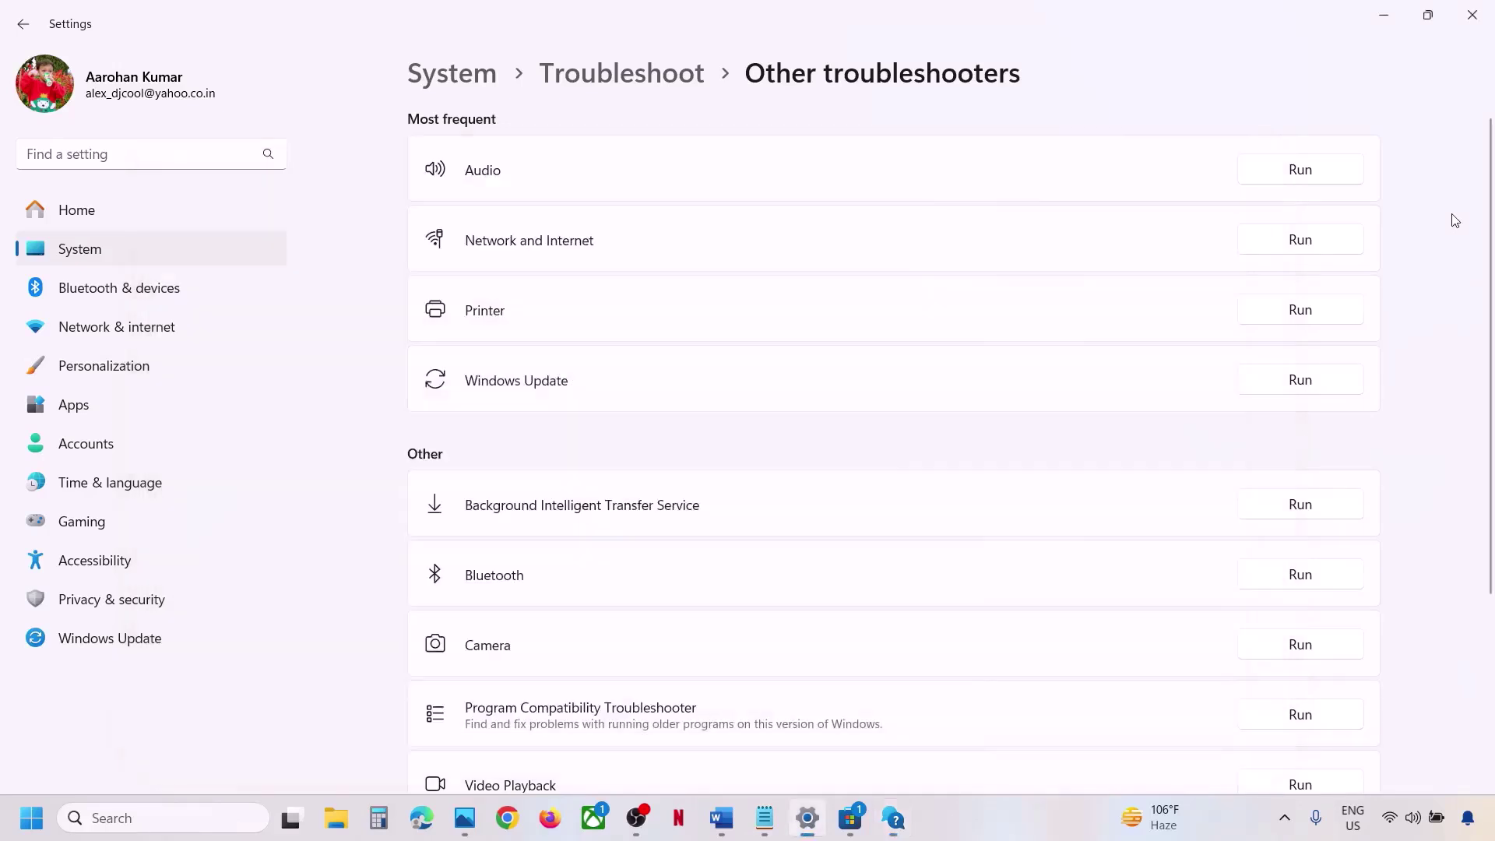
Copy the Step 6 reset commands, from SC config through net start appidsvc, in Word.
{"action": "left_click", "coordinate": [721, 817]}
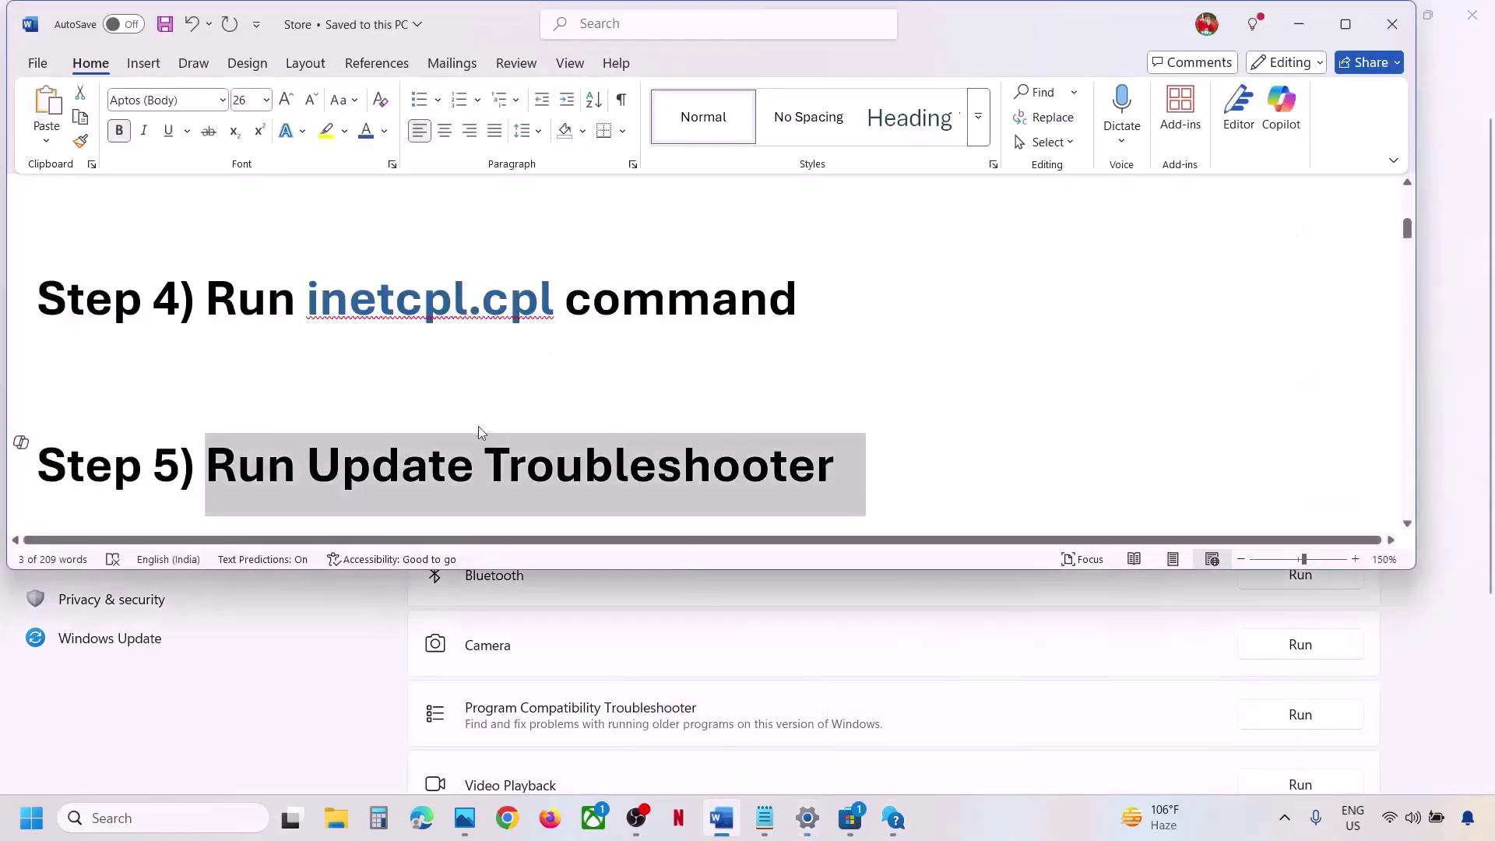
{"action": "scroll", "coordinate": [481, 427], "scroll_direction": "down", "scroll_amount": 2}
{"action": "scroll", "coordinate": [480, 427], "scroll_direction": "down", "scroll_amount": 1}
{"action": "left_click_drag", "start_coordinate": [226, 347], "coordinate": [1075, 354]}
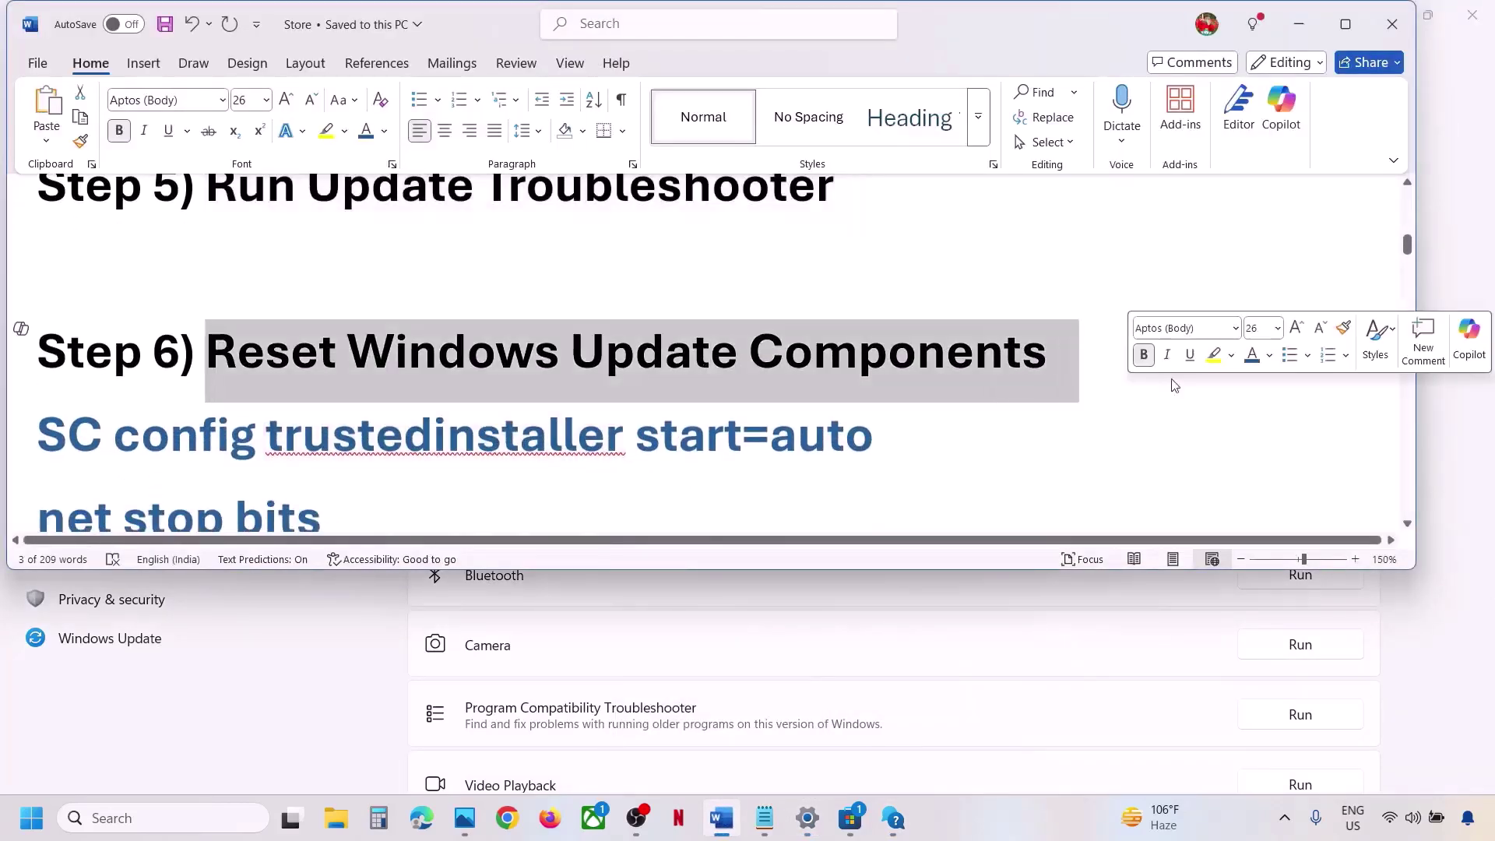
{"action": "left_click", "coordinate": [1345, 24]}
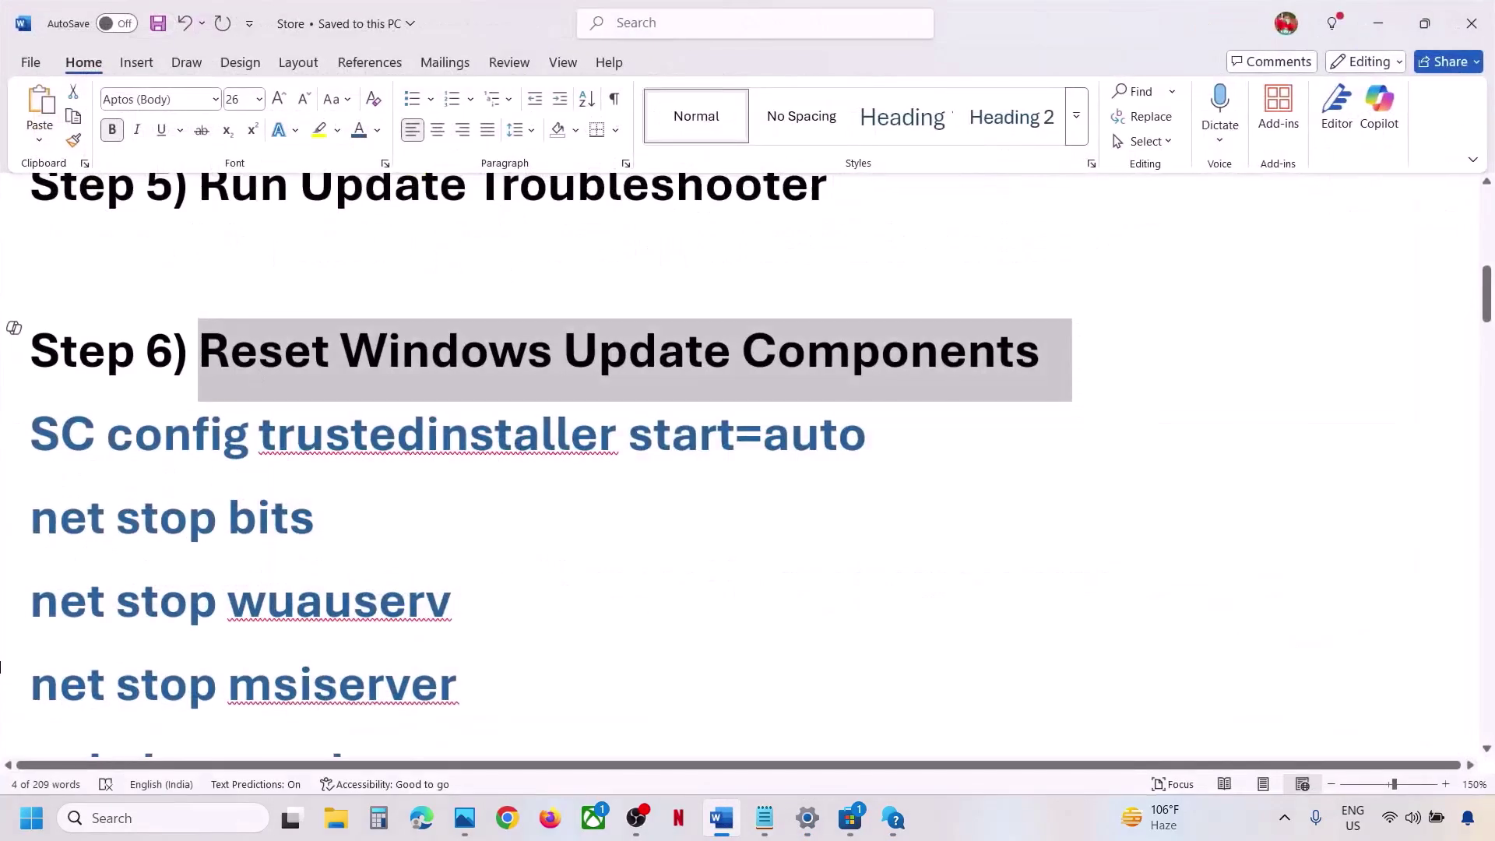
{"action": "left_click", "coordinate": [38, 421]}
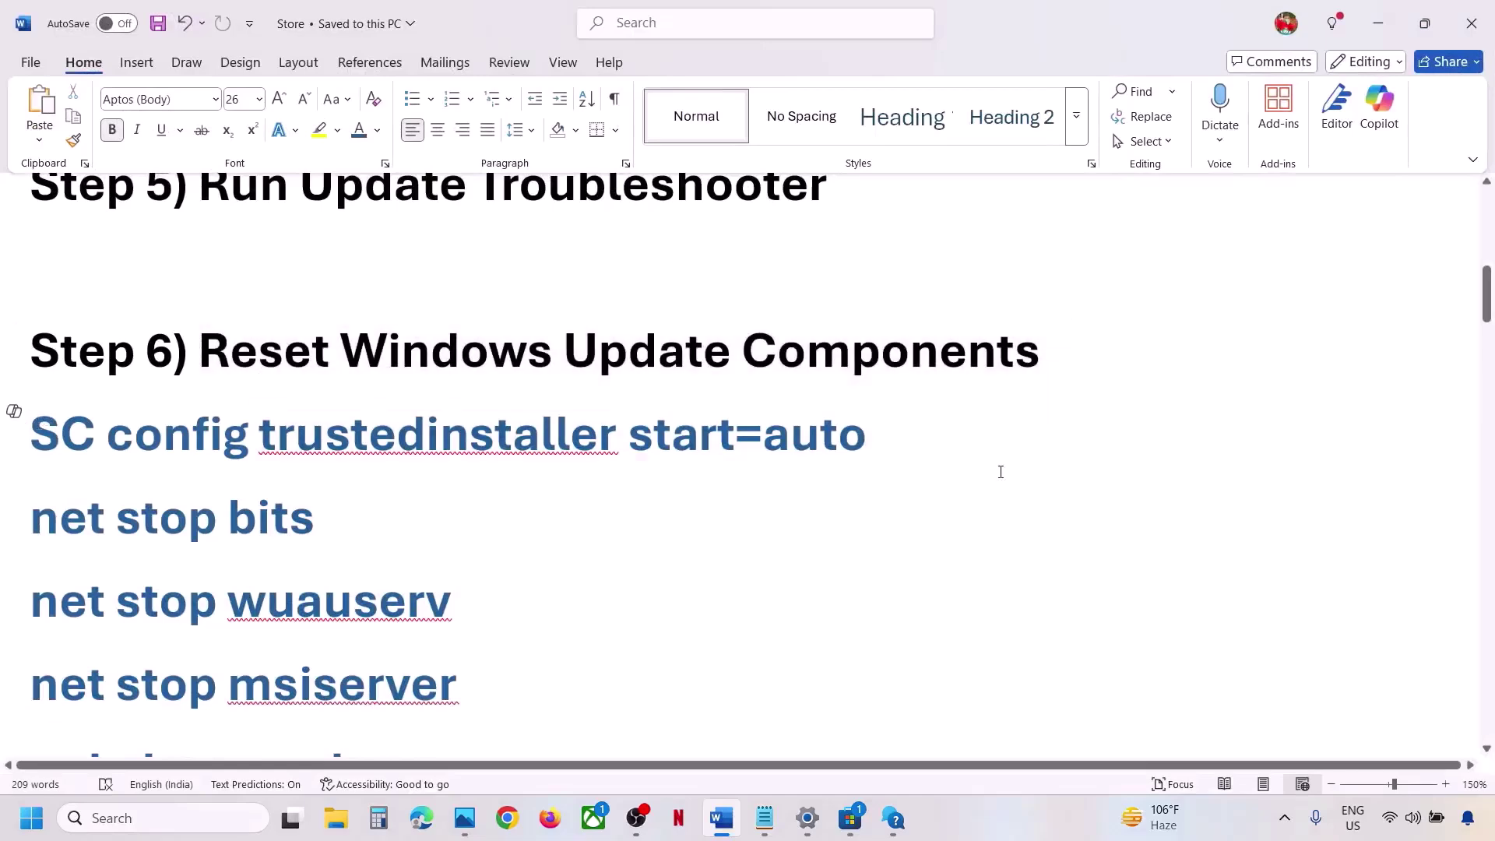
{"action": "key", "text": "shift+Down"}
{"action": "key", "text": "shift+Down"}
{"action": "key", "text": "shift+Down"}
{"action": "key", "text": "shift+Down"}
{"action": "key", "text": "shift+Down"}
{"action": "key", "text": "shift+Down"}
{"action": "key", "text": "shift+Down"}
{"action": "key", "text": "shift+Down"}
{"action": "key", "text": "shift+Down"}
{"action": "key", "text": "shift+Down"}
{"action": "key", "text": "shift+Down"}
{"action": "key", "text": "shift+Down"}
{"action": "key", "text": "shift+Down"}
{"action": "key", "text": "shift+Down"}
{"action": "key", "text": "shift+Down"}
{"action": "key", "text": "shift+Down"}
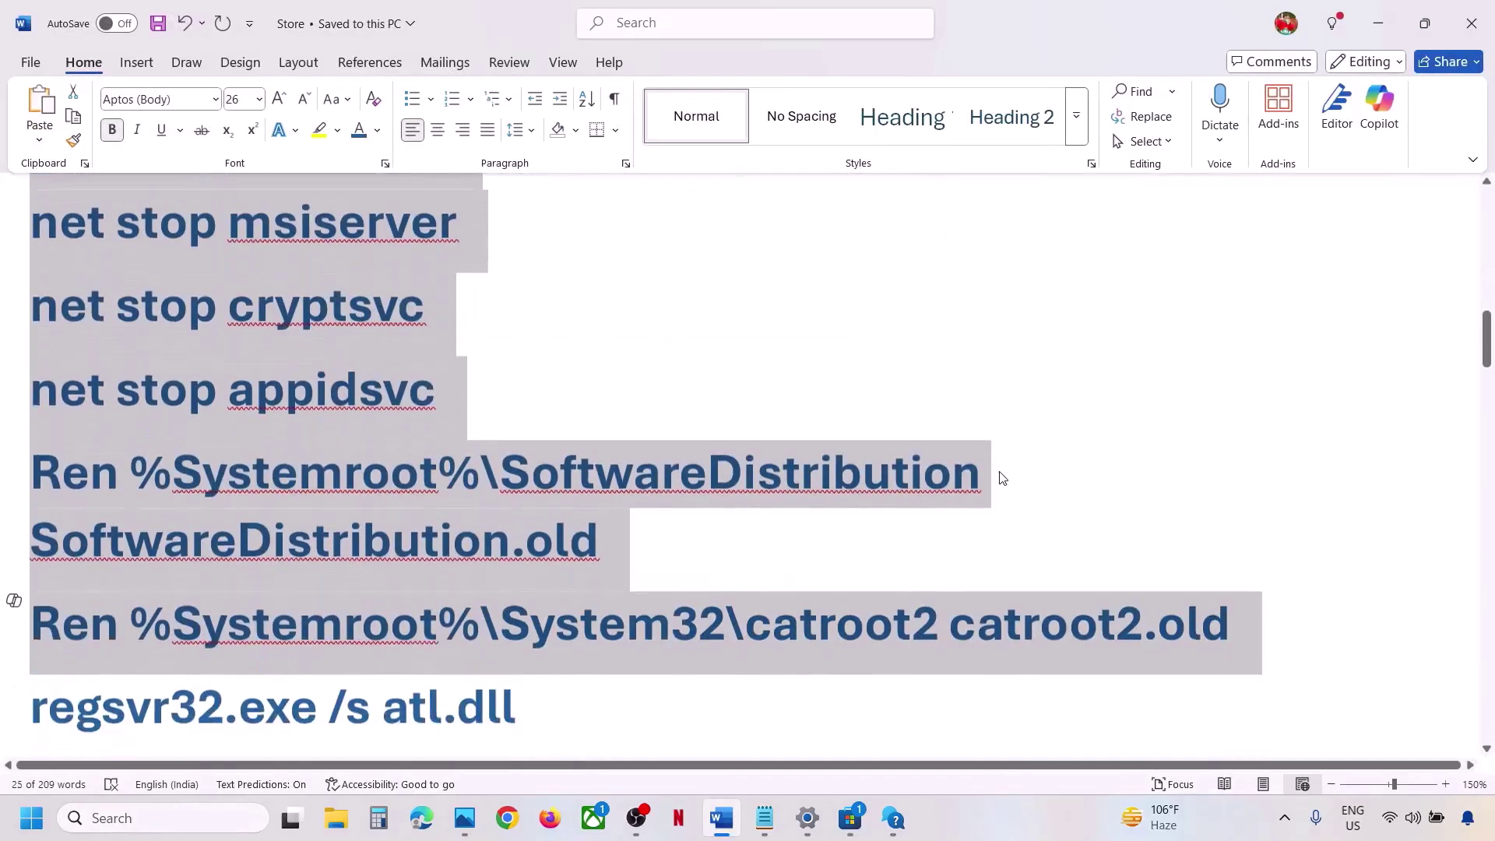
{"action": "key", "text": "shift+Down"}
{"action": "key", "text": "shift+Down"}
{"action": "key", "text": "shift+Down"}
{"action": "key", "text": "shift+Down"}
{"action": "key", "text": "shift+Down"}
{"action": "key", "text": "shift+Down"}
{"action": "key", "text": "shift+Down"}
{"action": "key", "text": "shift+Down"}
{"action": "key", "text": "shift+Down"}
{"action": "key", "text": "shift+Down"}
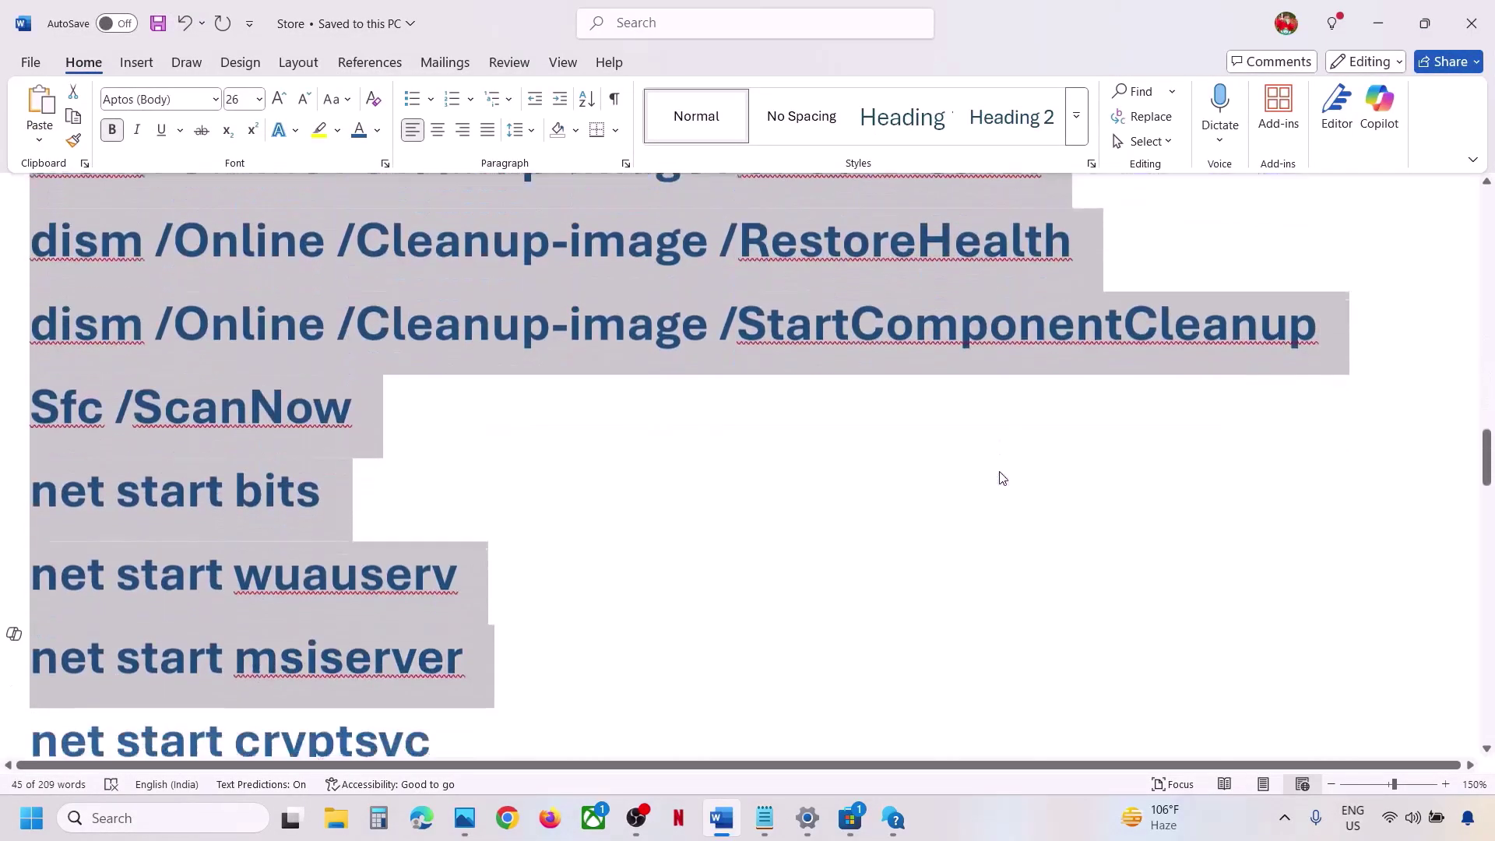
{"action": "key", "text": "shift+Down"}
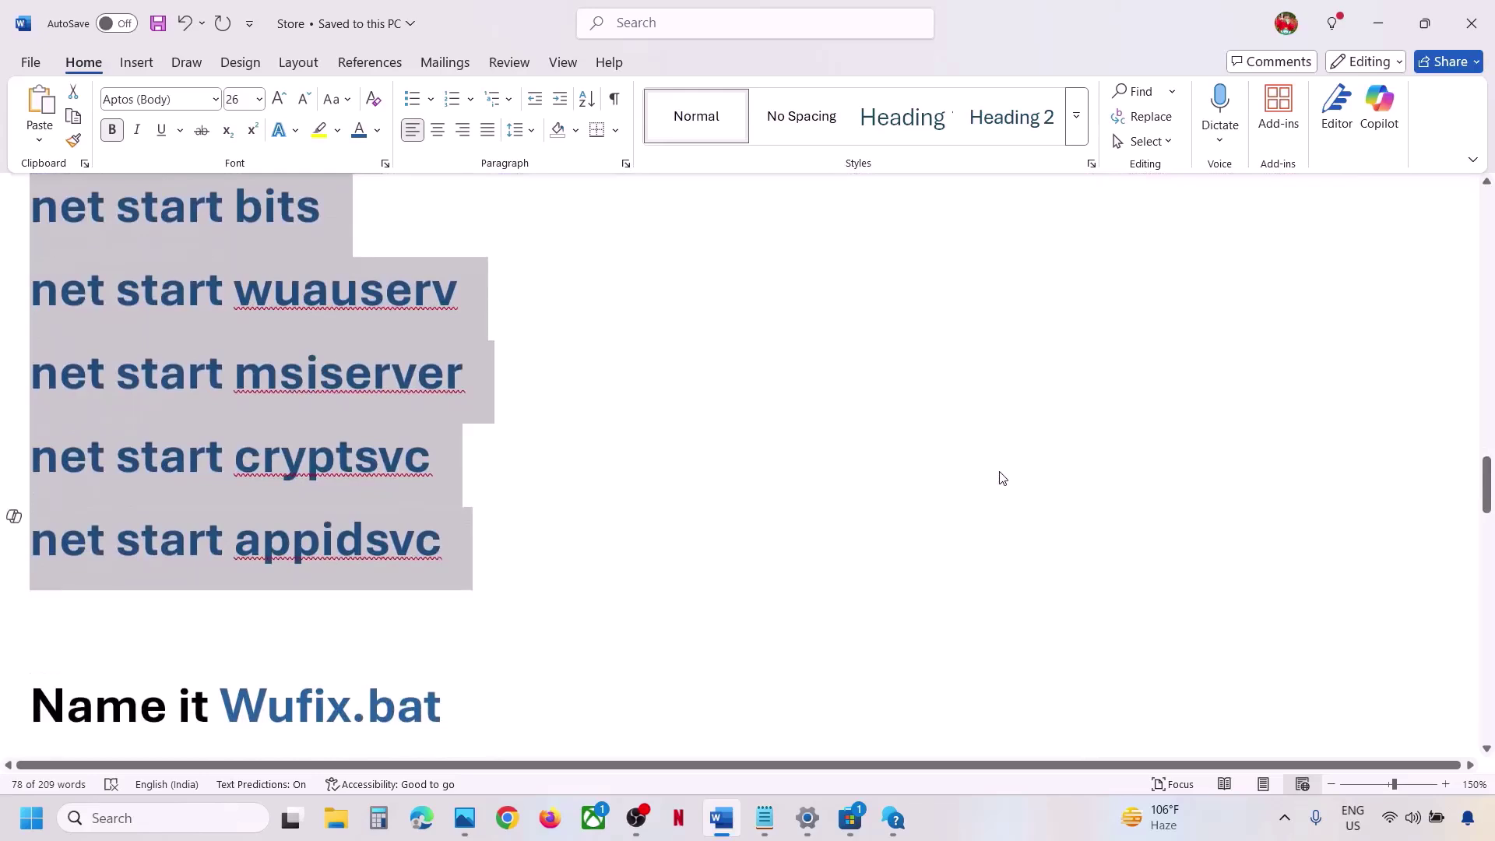
{"action": "right_click", "coordinate": [194, 327]}
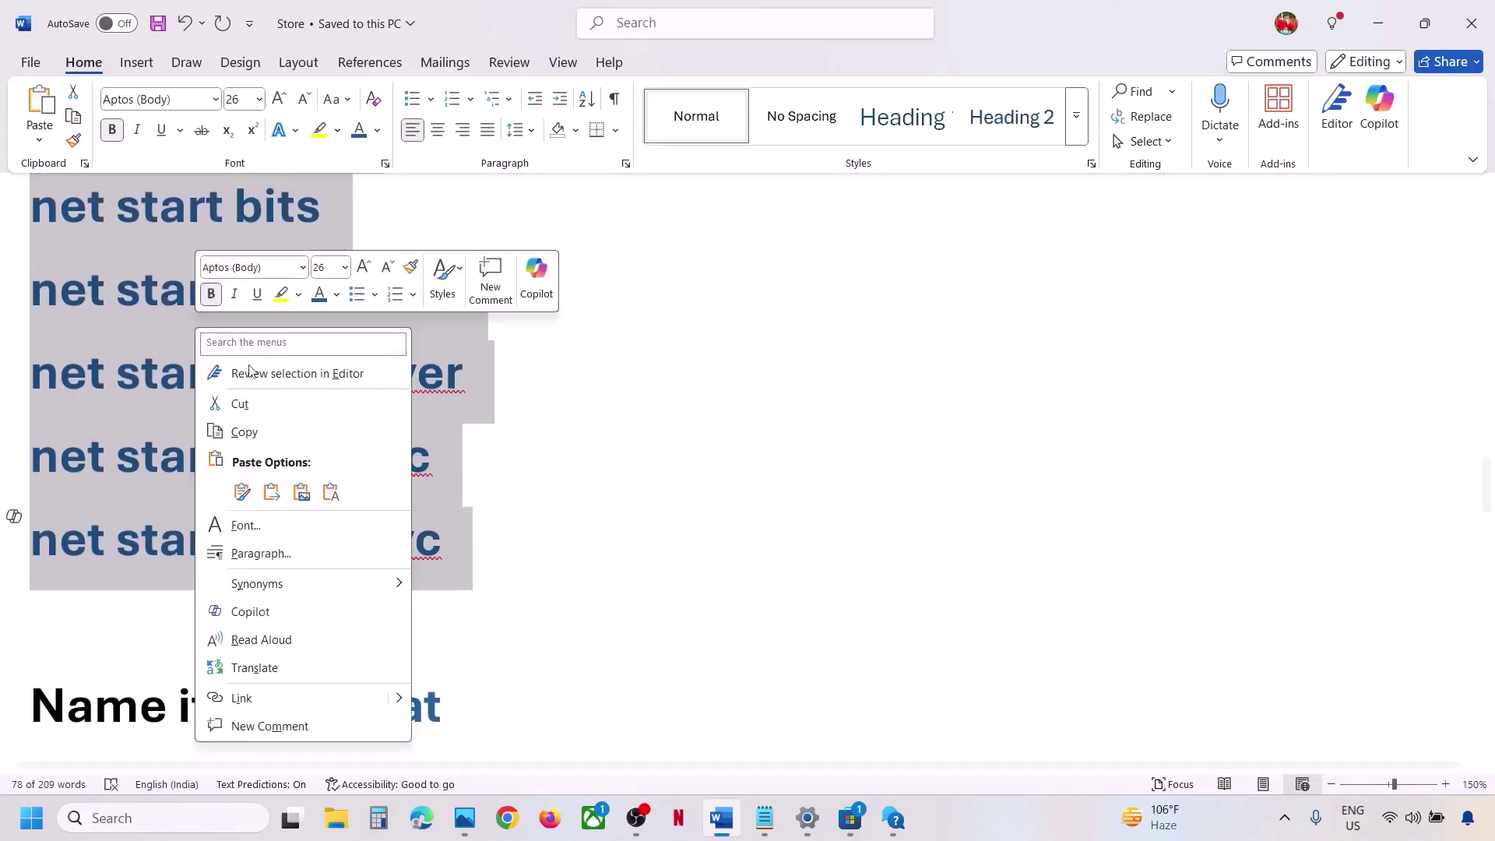
{"action": "left_click", "coordinate": [257, 433]}
Paste the commands into a new Notepad note and copy the name Wufix.bat from the guide.
{"action": "left_click", "coordinate": [186, 819]}
{"action": "type", "text": "no"}
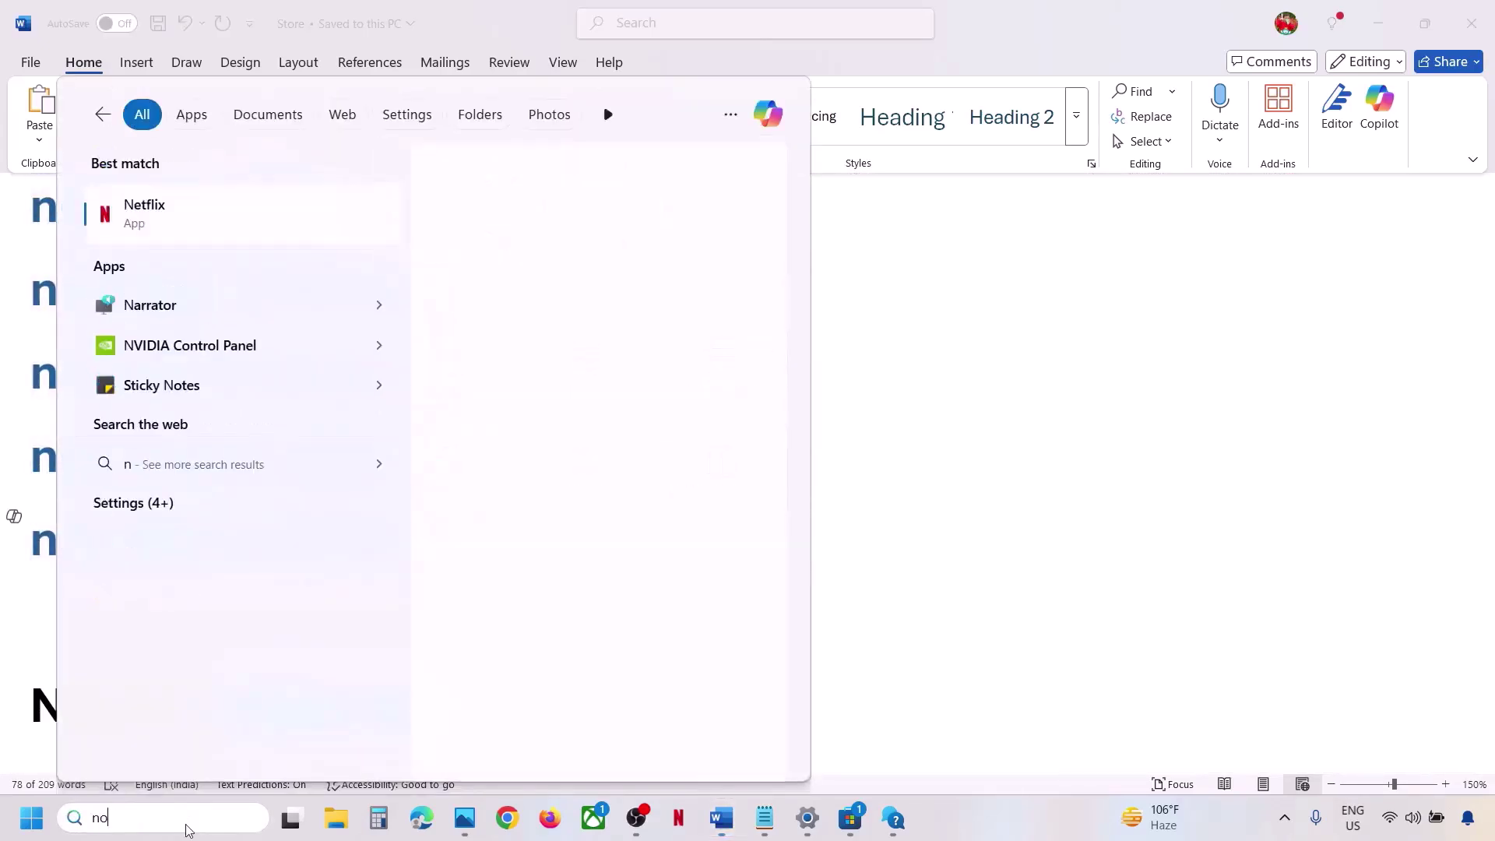
{"action": "type", "text": "te"}
{"action": "left_click", "coordinate": [225, 221]}
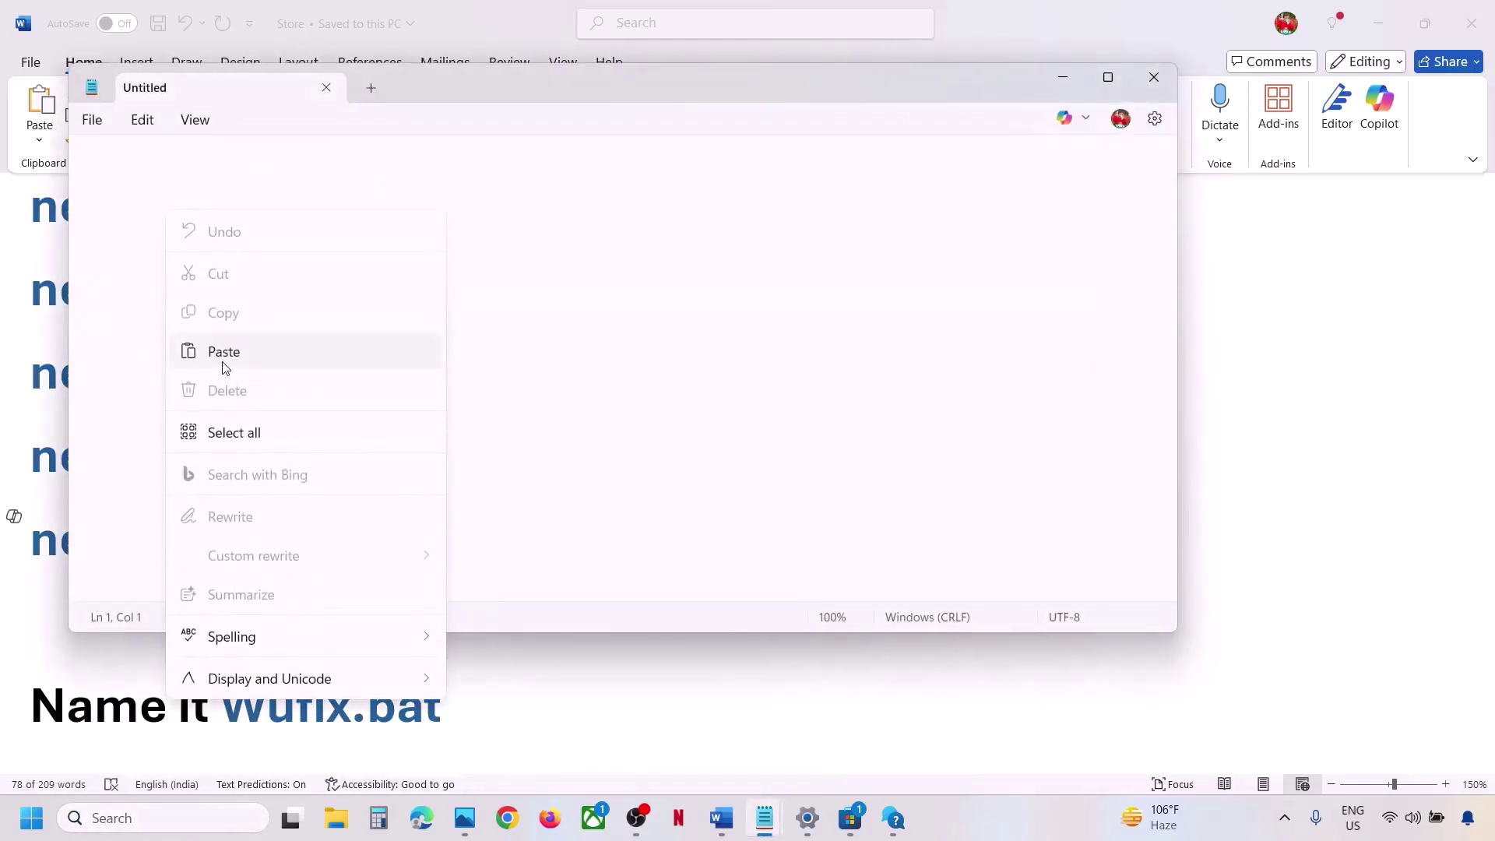
{"action": "left_click", "coordinate": [223, 351]}
{"action": "key", "text": "alt+Tab"}
{"action": "left_click_drag", "start_coordinate": [442, 705], "coordinate": [221, 705]}
{"action": "right_click", "coordinate": [271, 703]}
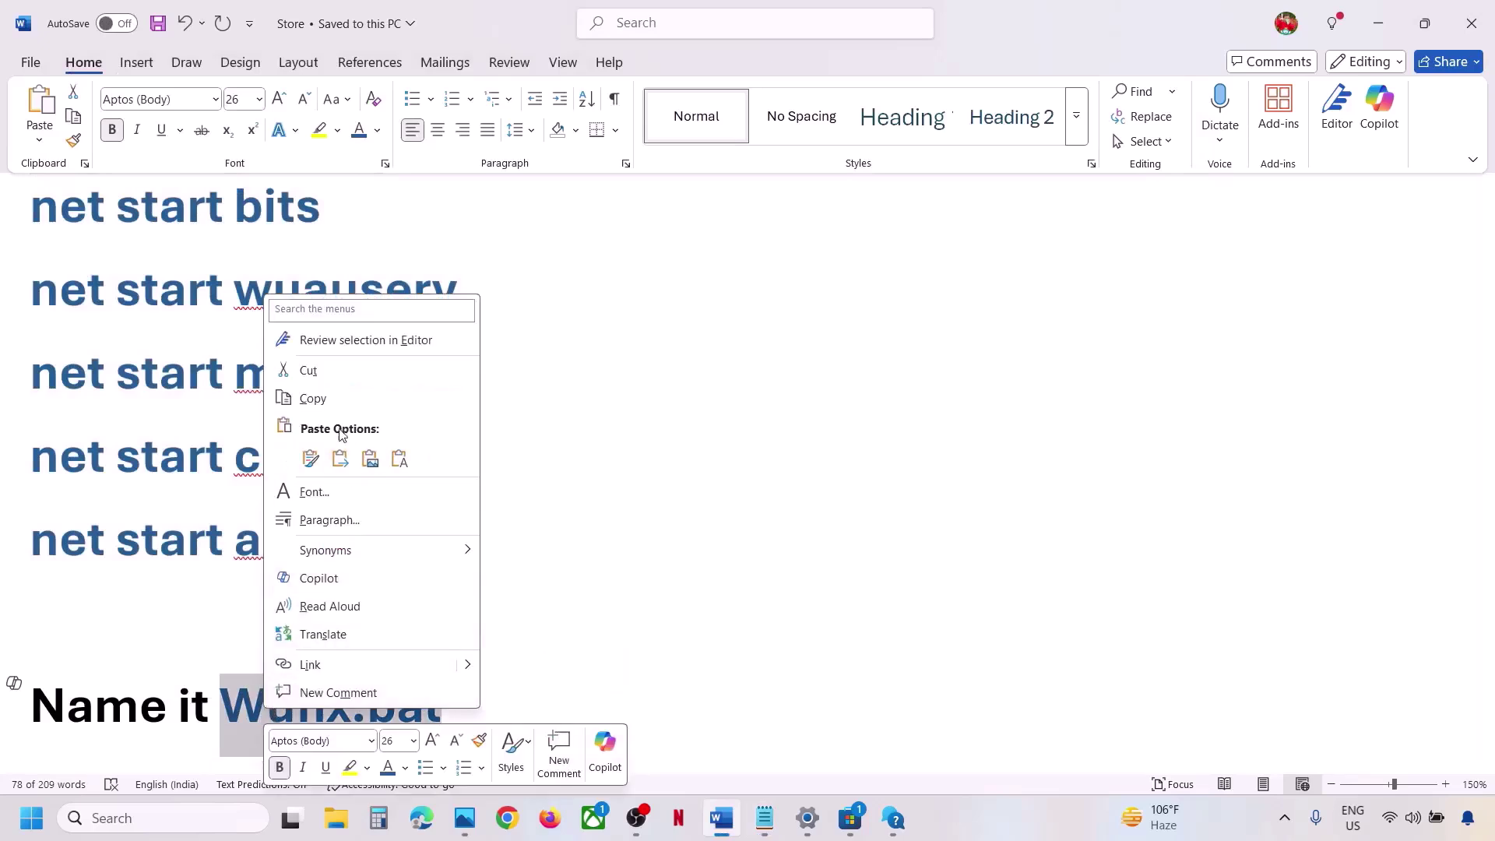
{"action": "left_click", "coordinate": [313, 399]}
Save the note to the Desktop as Wufix.bat with type All files, then close Notepad.
{"action": "mouse_move", "coordinate": [763, 817]}
{"action": "left_click", "coordinate": [864, 778]}
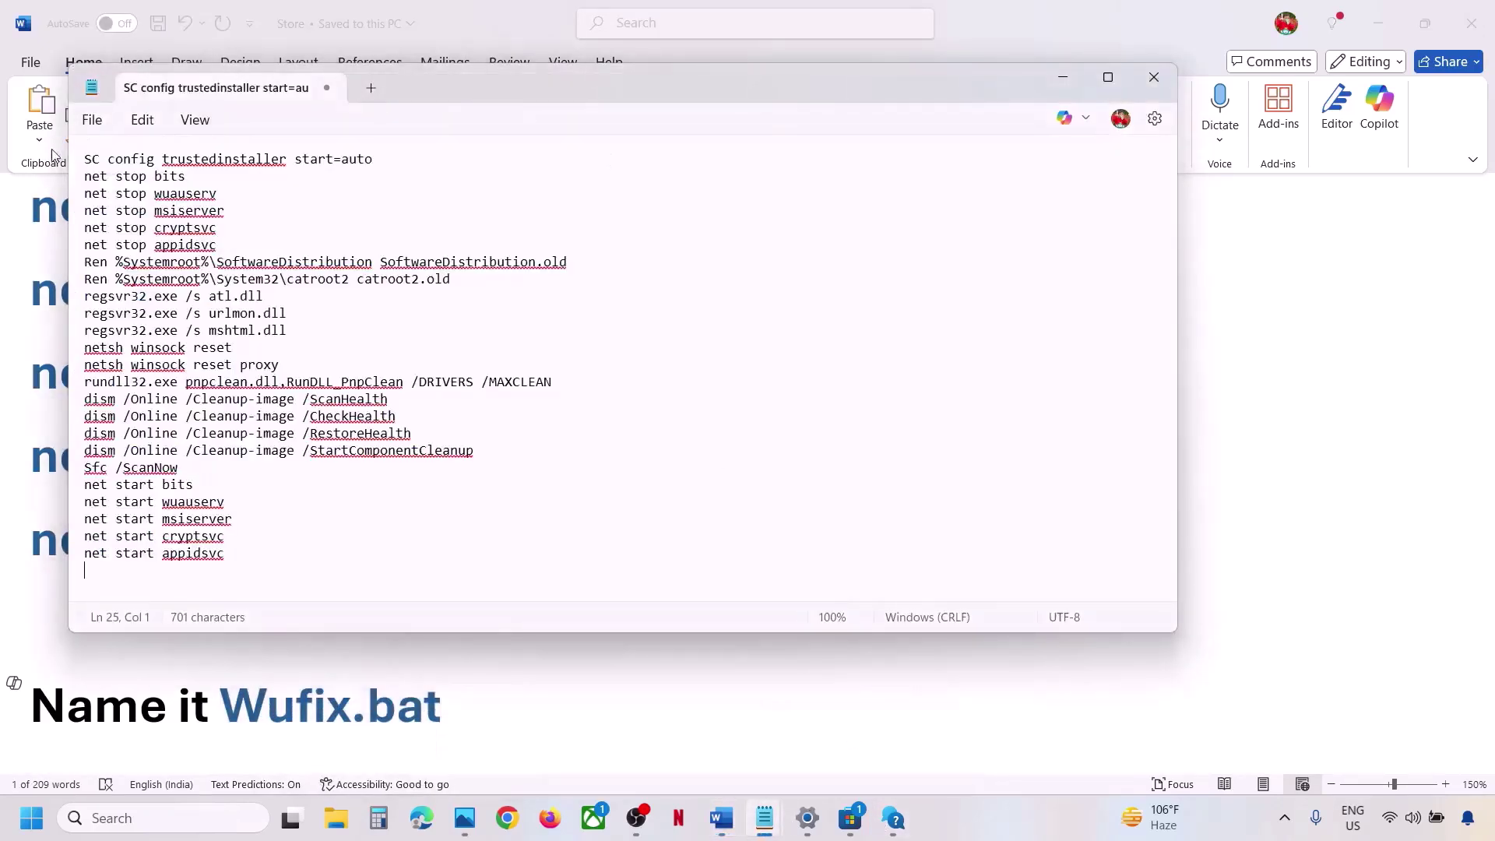
{"action": "left_click", "coordinate": [92, 119]}
{"action": "left_click", "coordinate": [137, 312]}
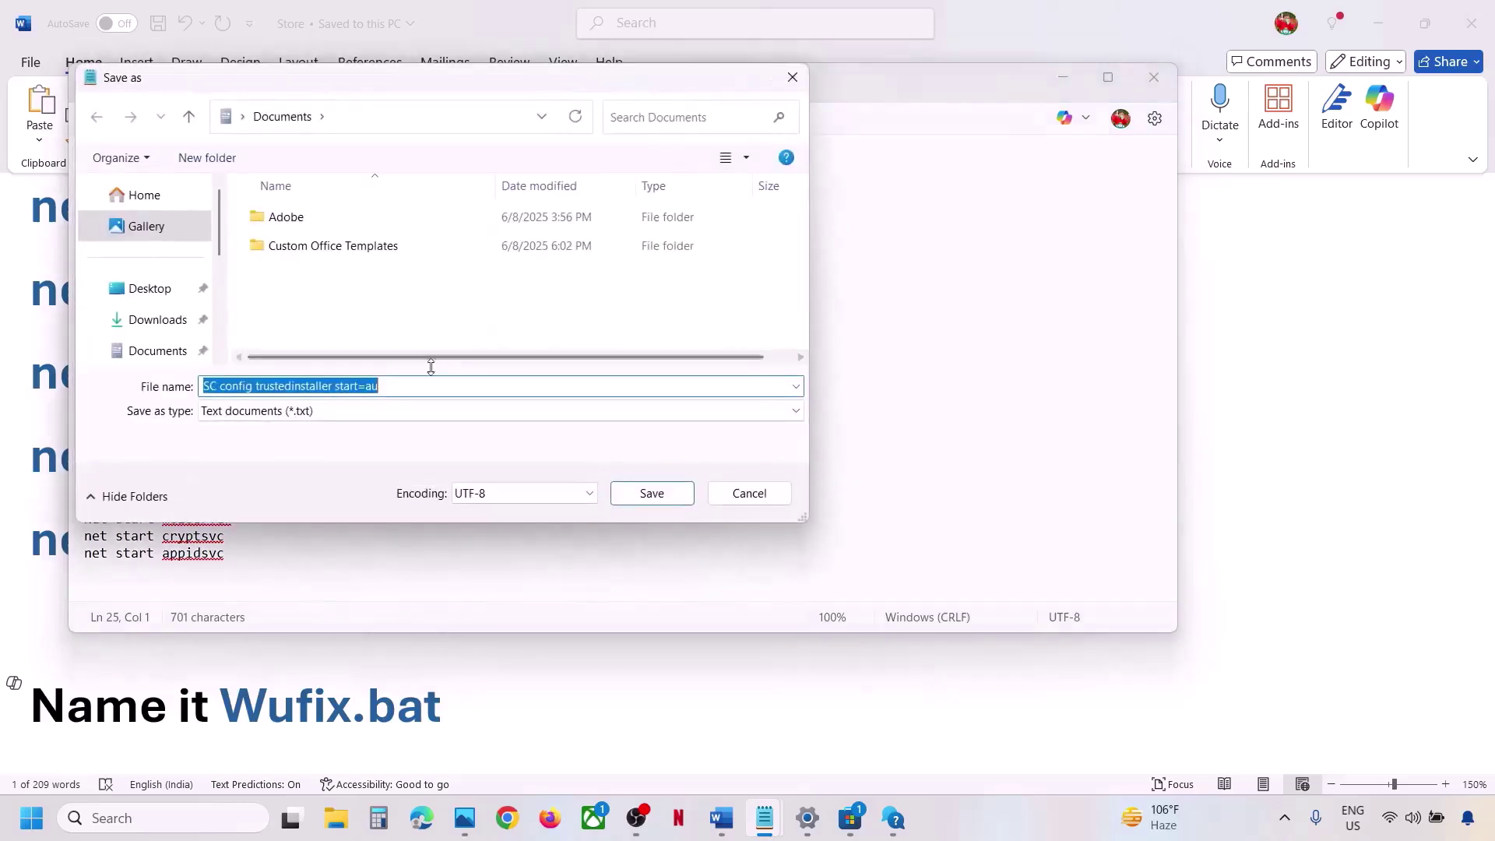
{"action": "key", "text": "ctrl+v"}
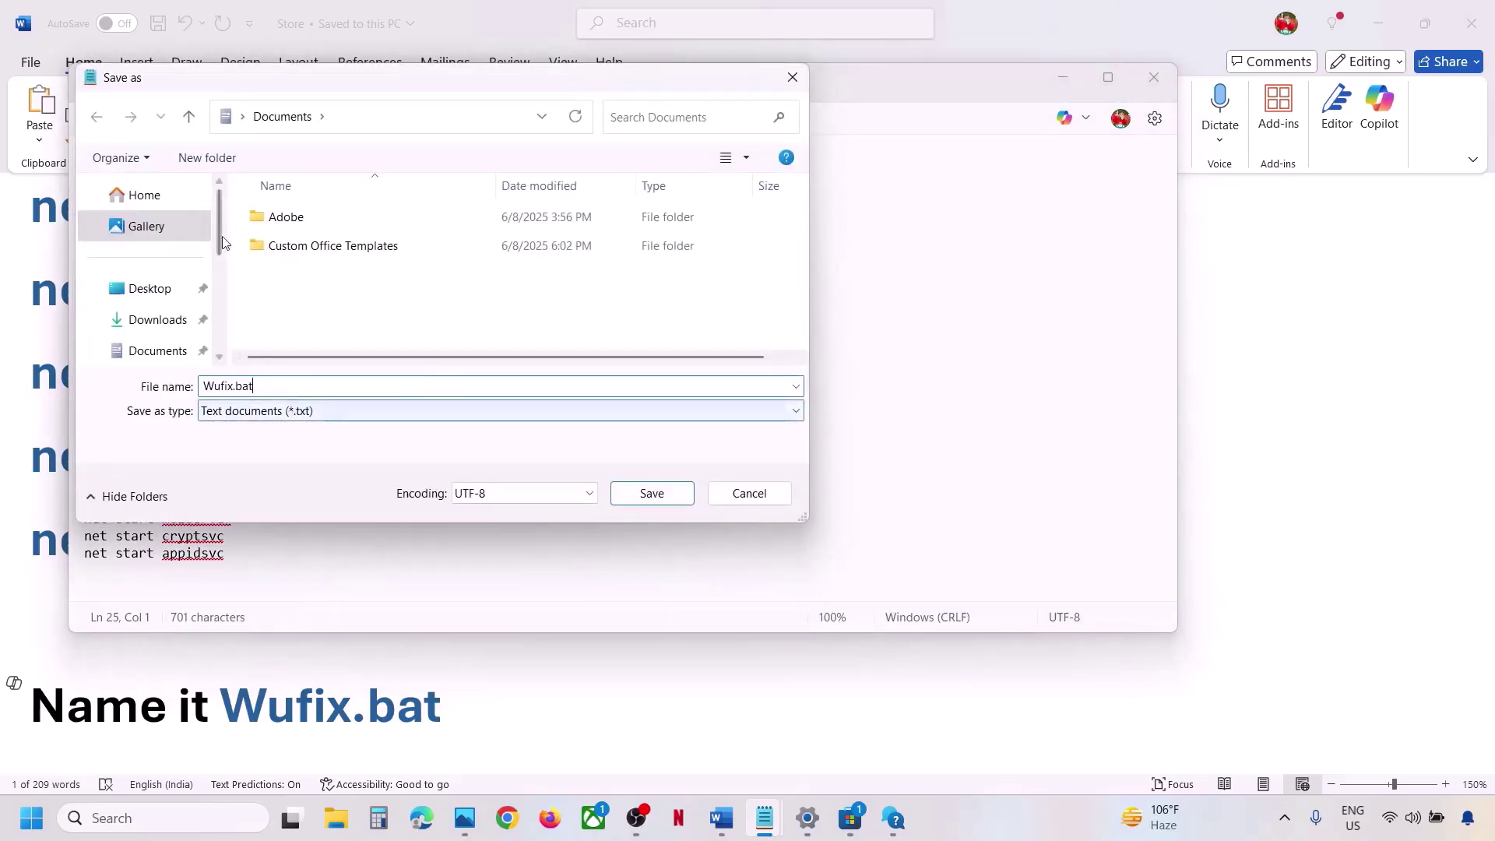
{"action": "left_click", "coordinate": [163, 292]}
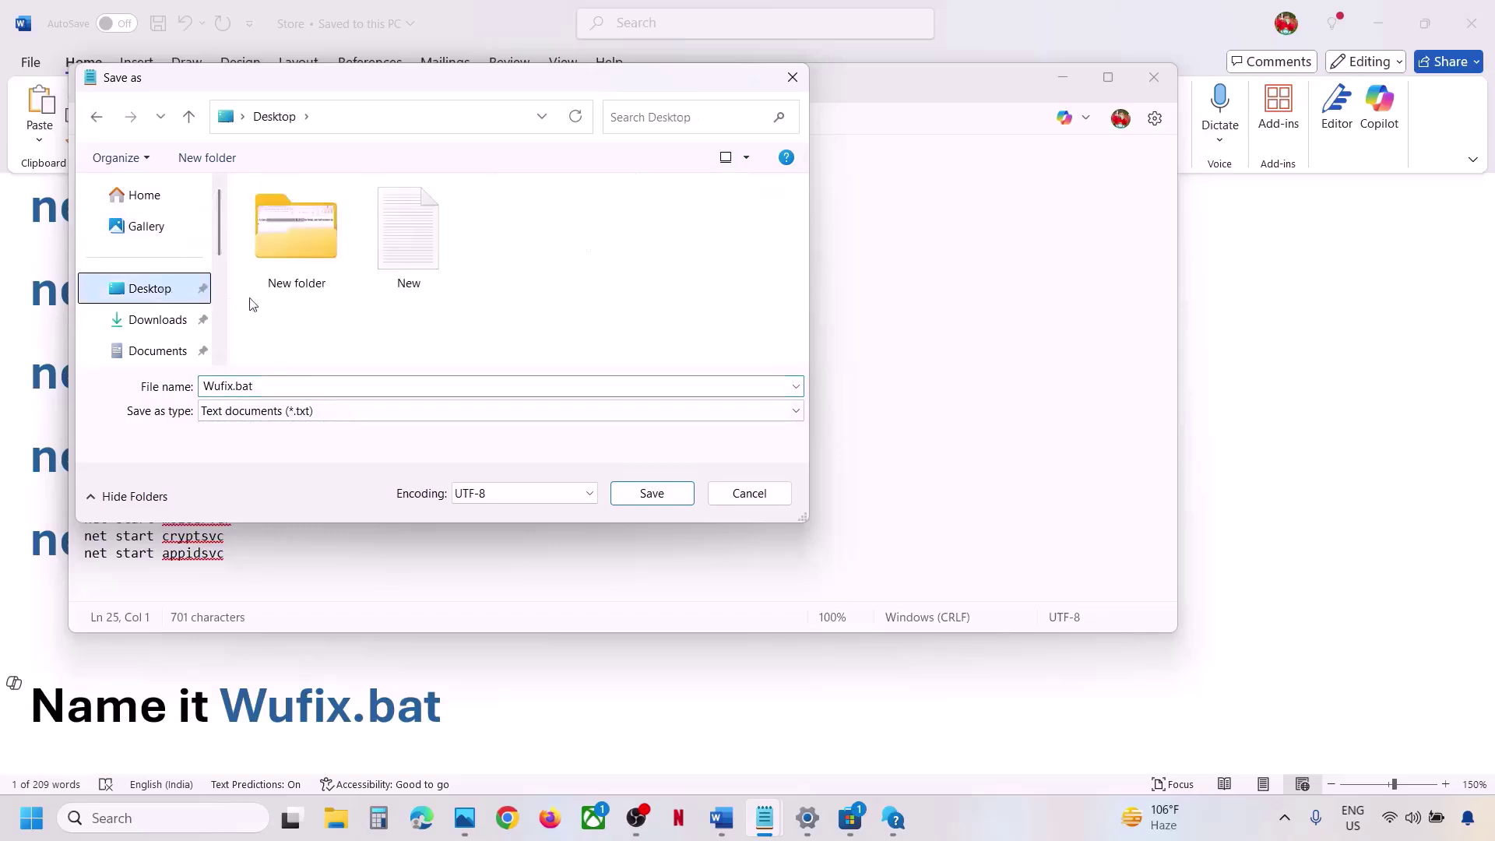
{"action": "left_click", "coordinate": [294, 416]}
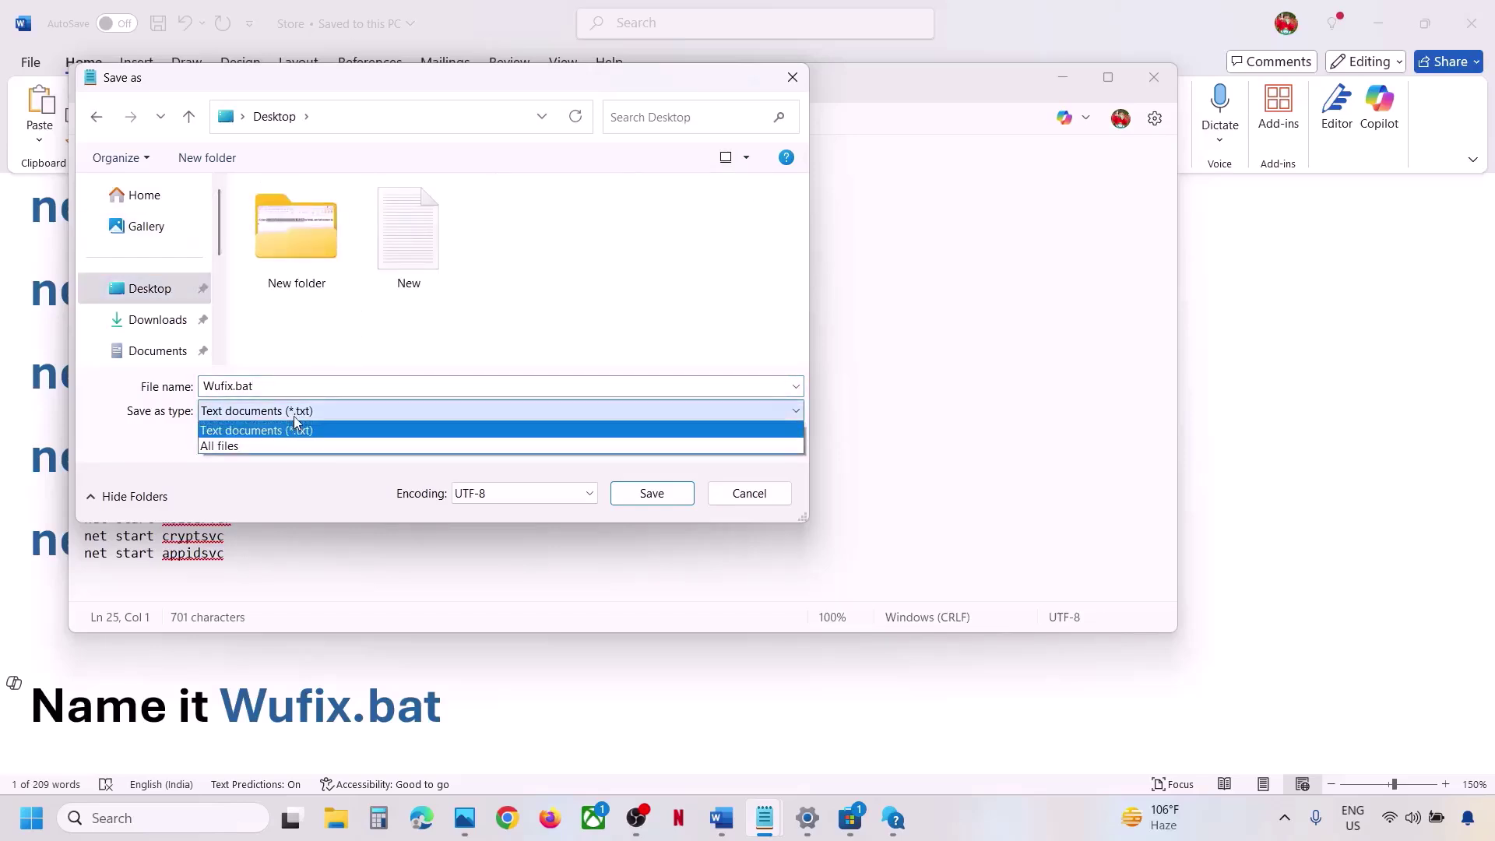
{"action": "left_click", "coordinate": [243, 447]}
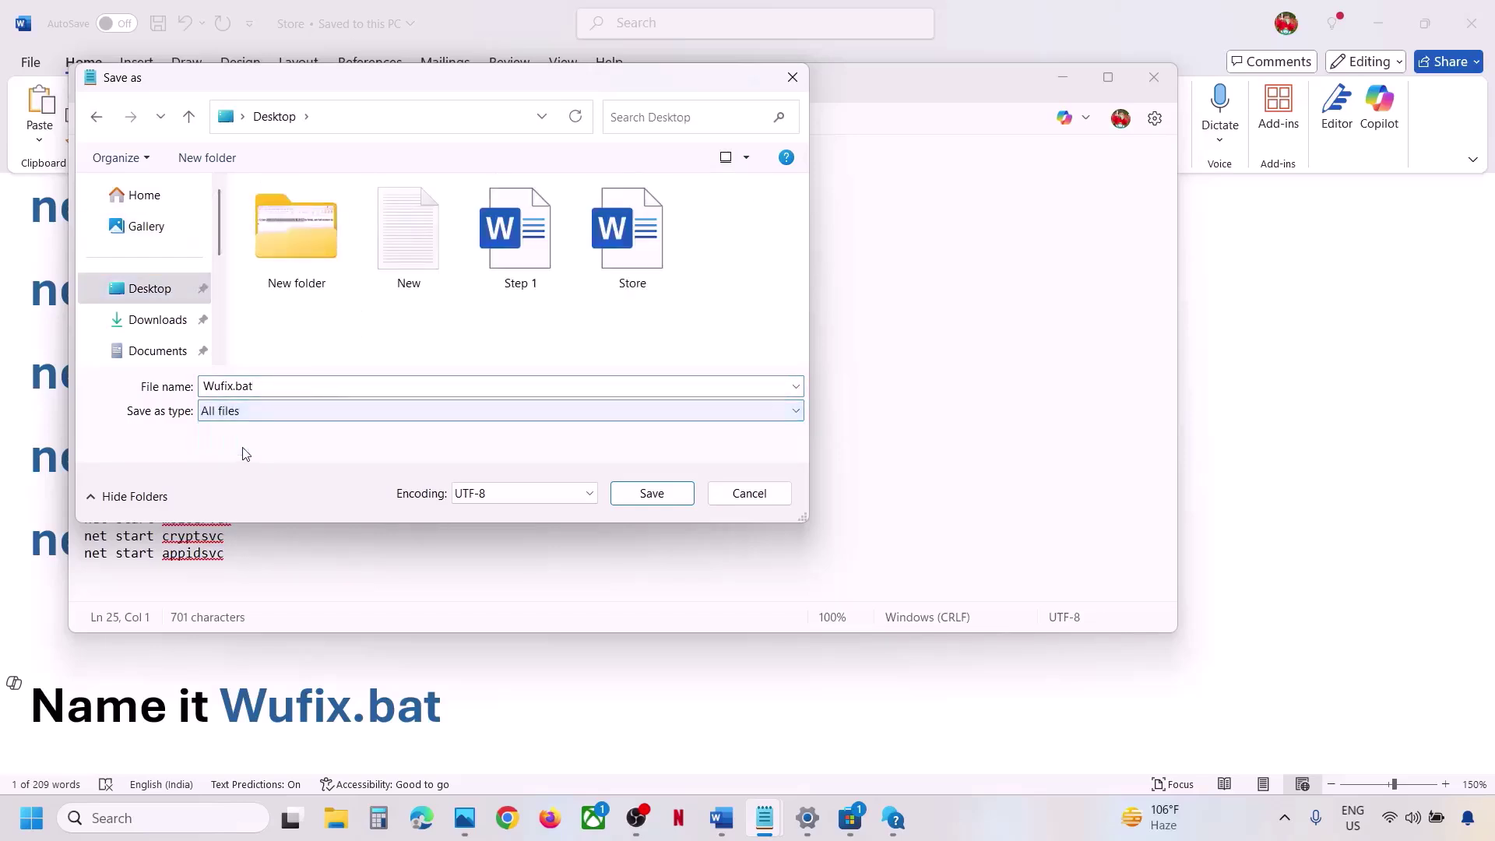
{"action": "left_click", "coordinate": [635, 495]}
{"action": "left_click", "coordinate": [1154, 77]}
{"action": "key", "text": "super+d"}
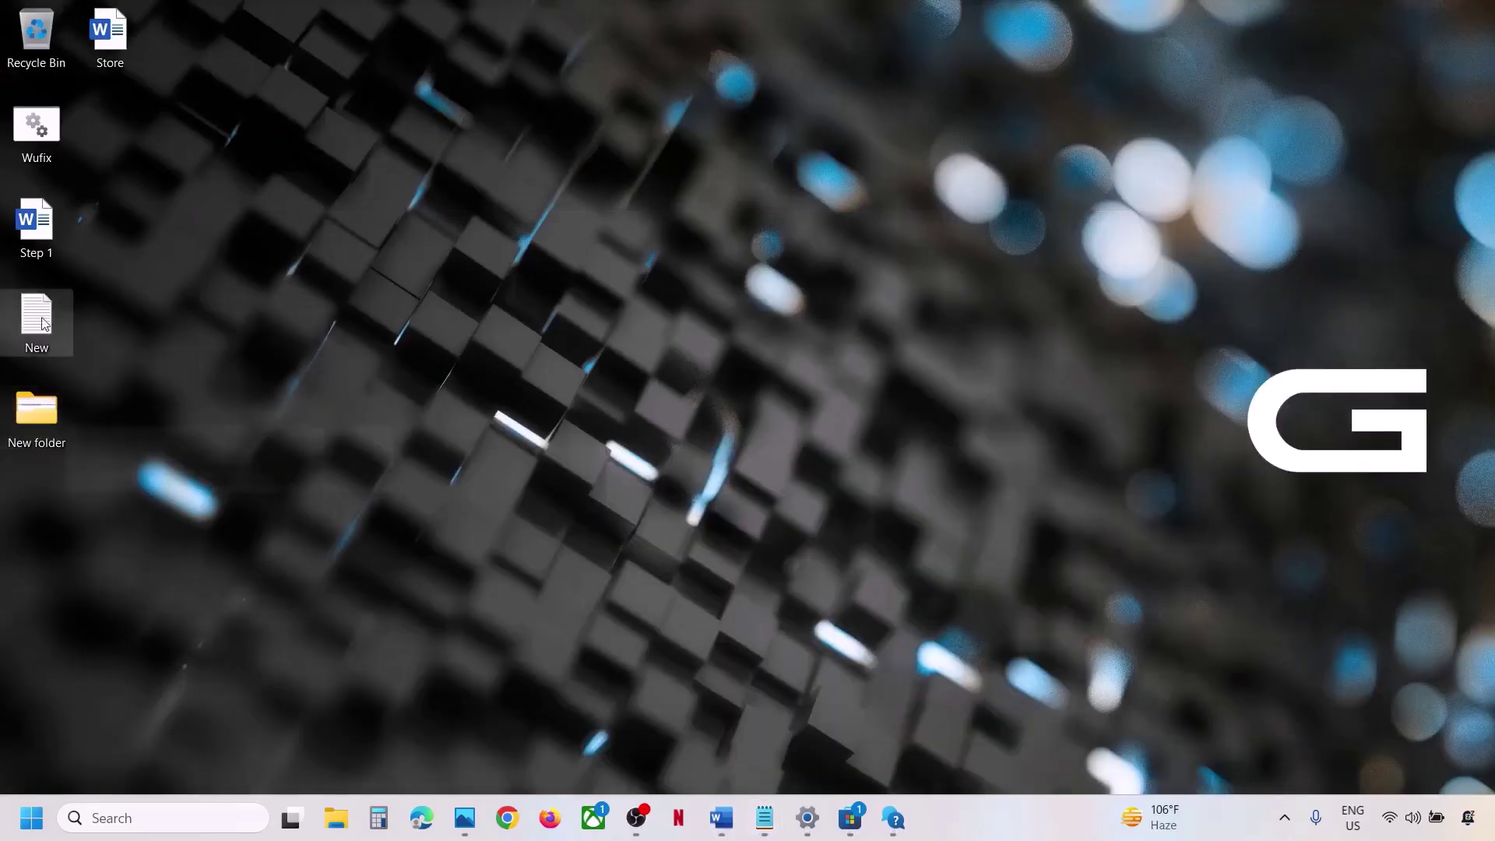
Run Wufix as administrator, approve UAC, and confirm stopping the cryptographic services.
{"action": "left_click_drag", "start_coordinate": [595, 227], "coordinate": [264, 231]}
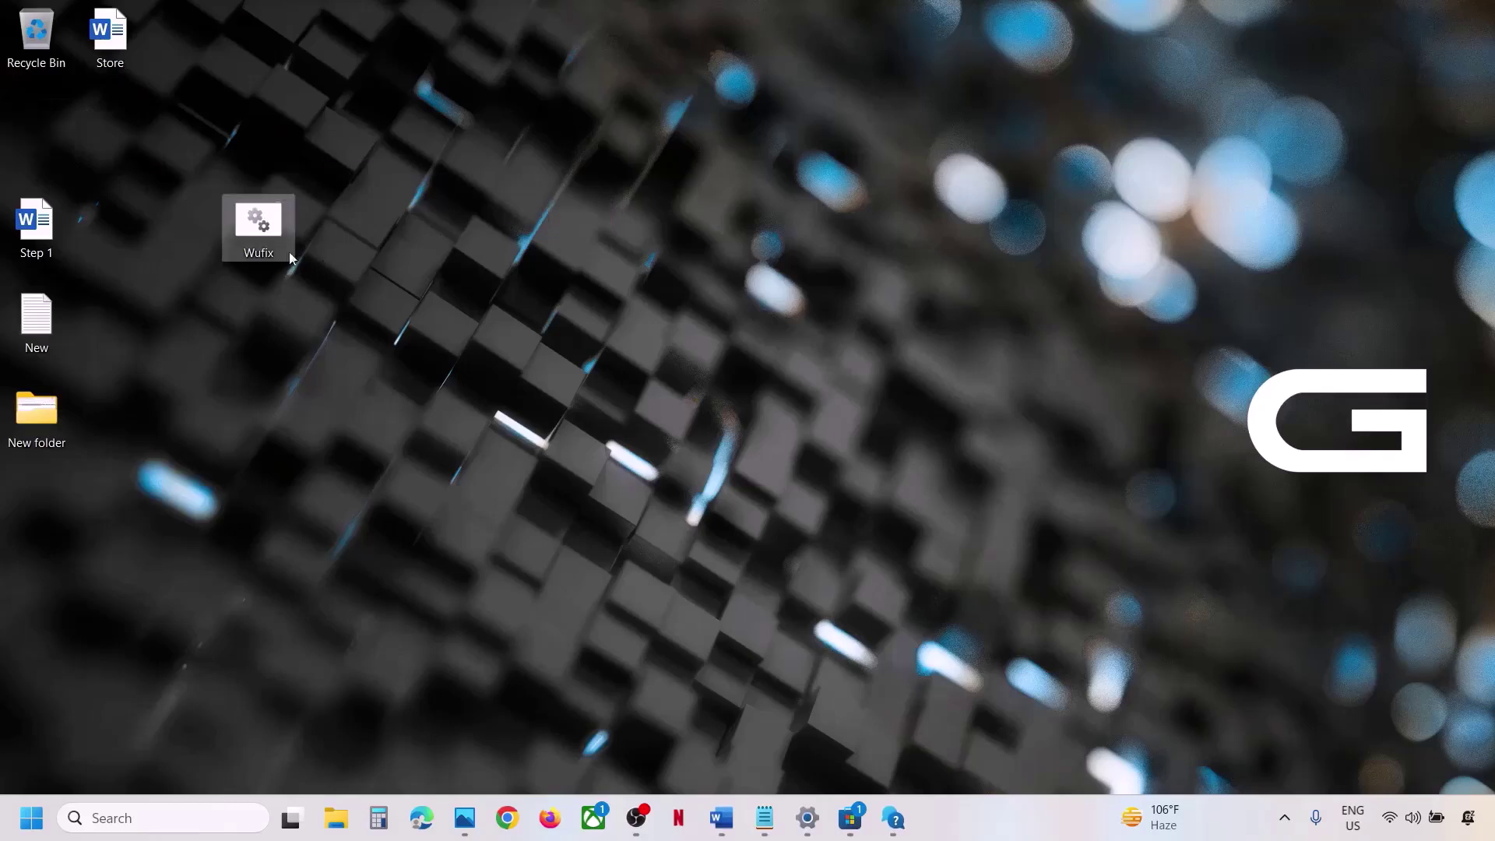
{"action": "right_click", "coordinate": [267, 237]}
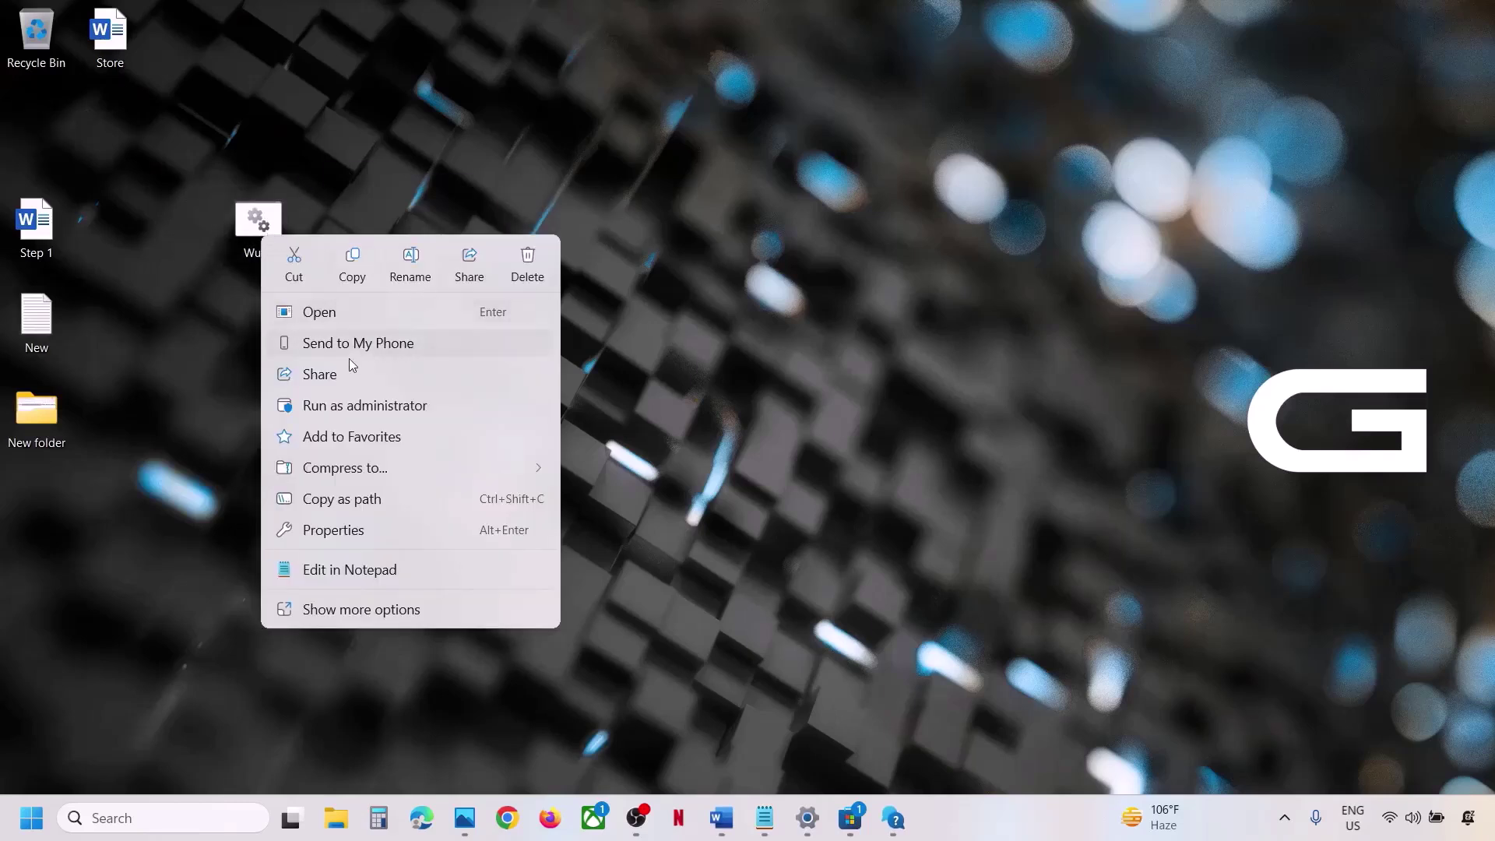
{"action": "left_click", "coordinate": [362, 408]}
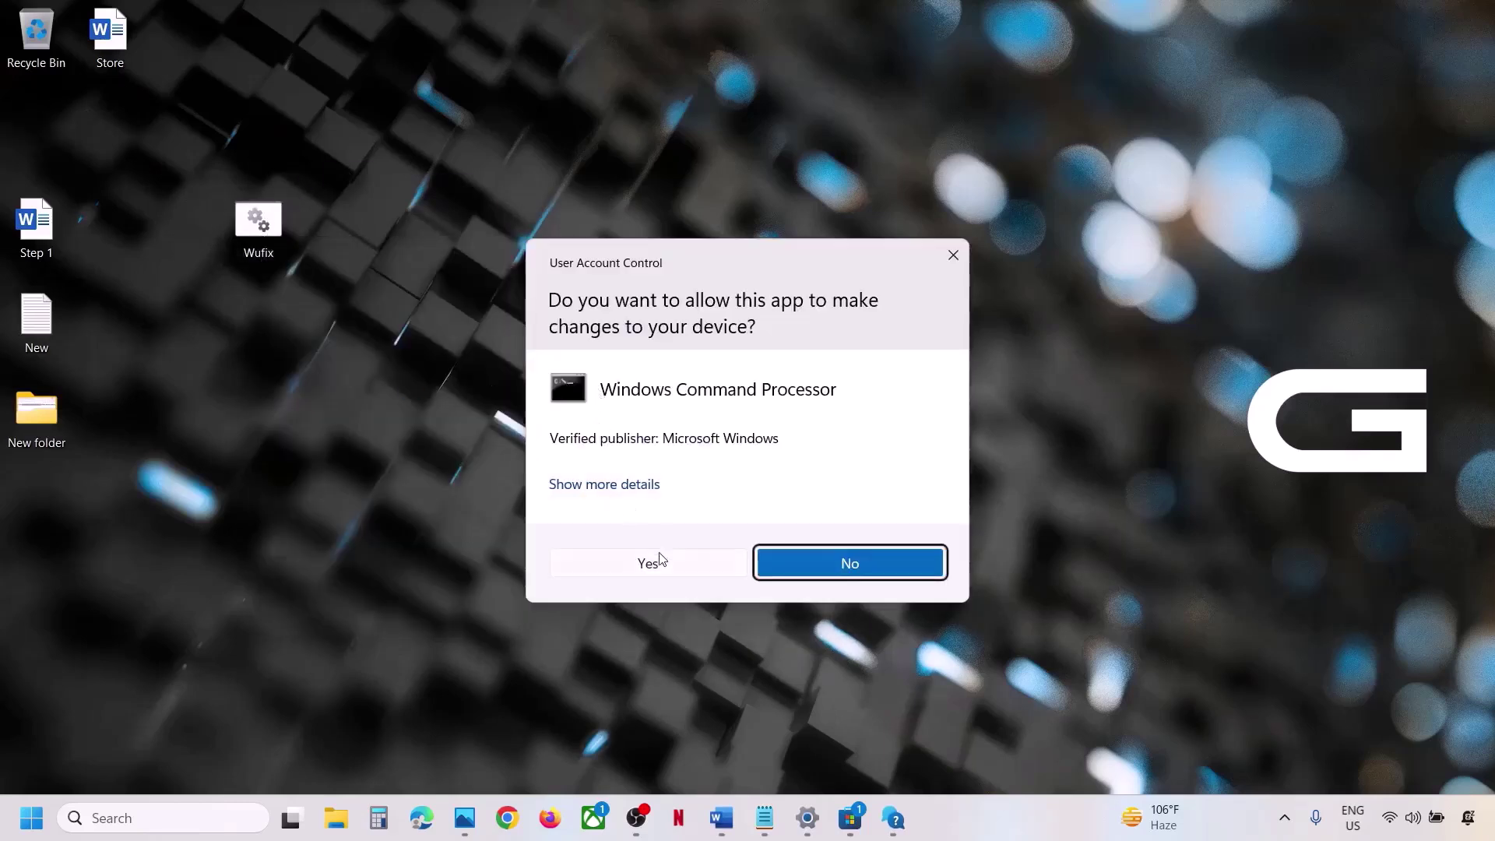
{"action": "left_click", "coordinate": [658, 560]}
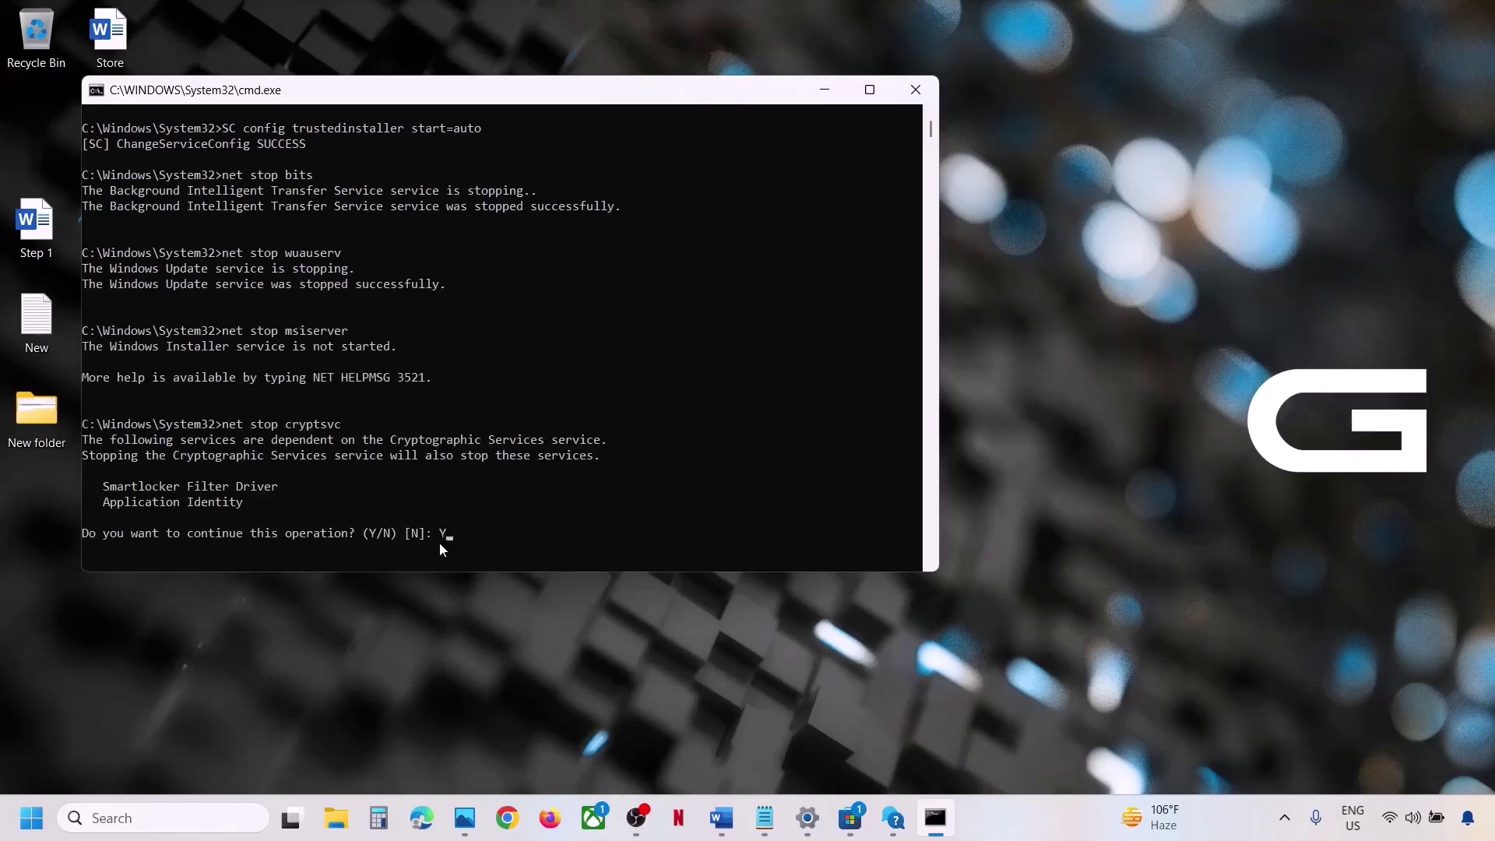
{"action": "key", "text": "Return"}
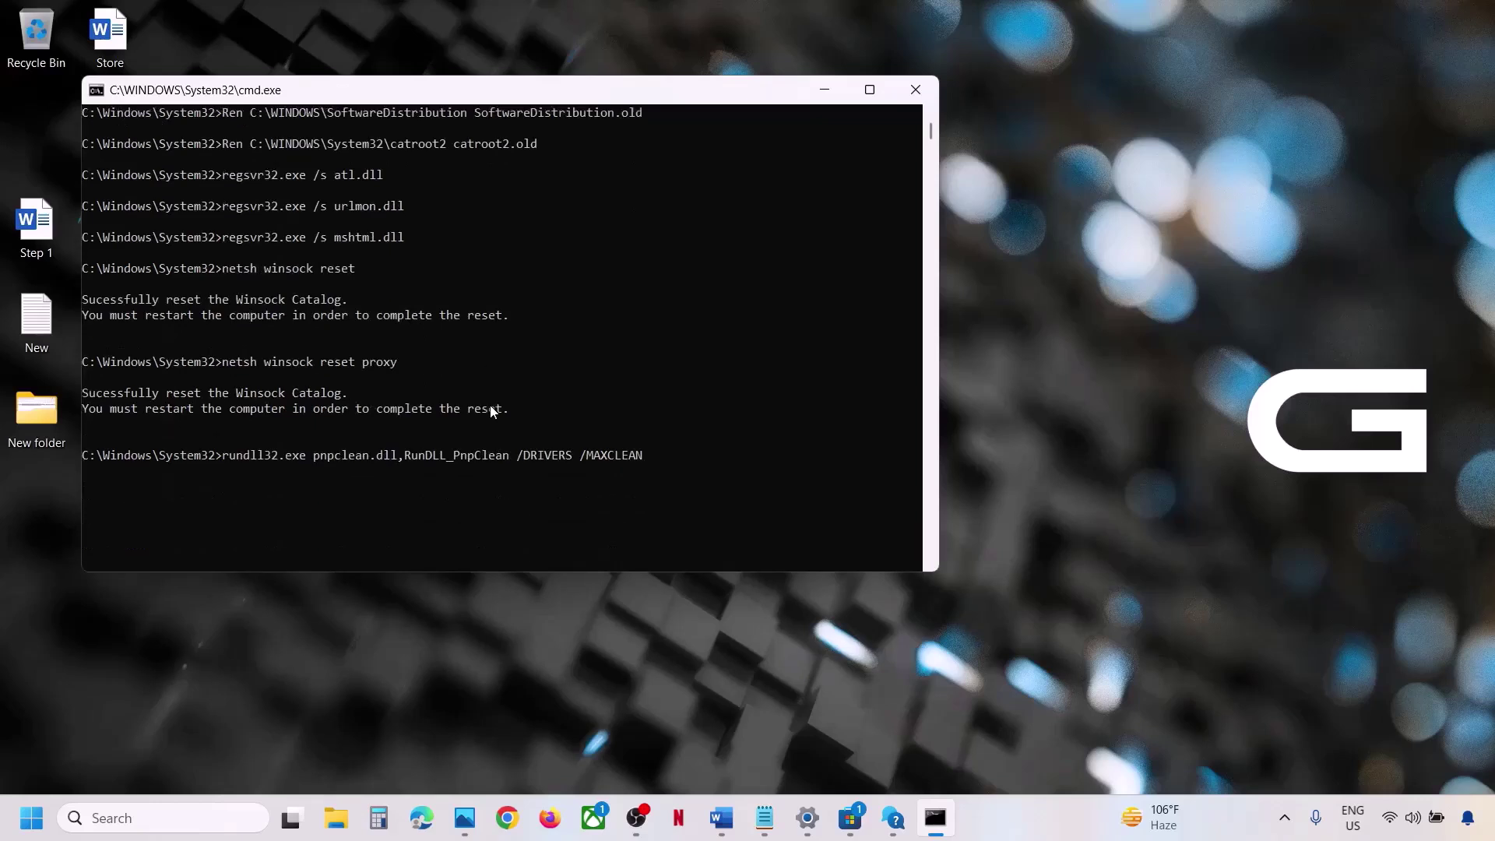
{"action": "scroll", "coordinate": [489, 405], "scroll_direction": "up", "scroll_amount": 1}
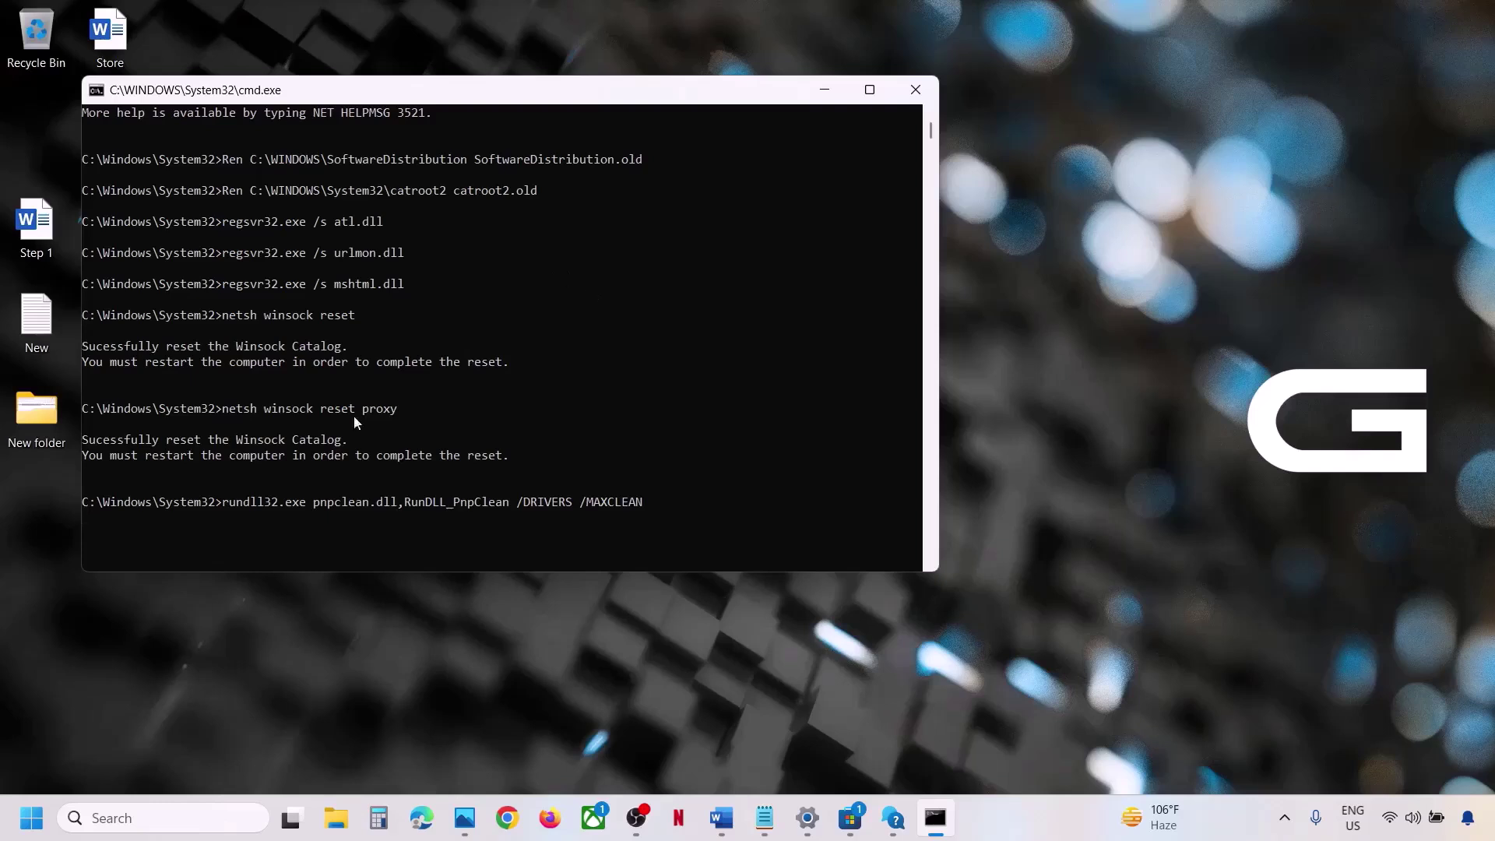
Check the restart options from the Start button menu, then bring Microsoft Store and the Word guide forward.
{"action": "left_click", "coordinate": [28, 830]}
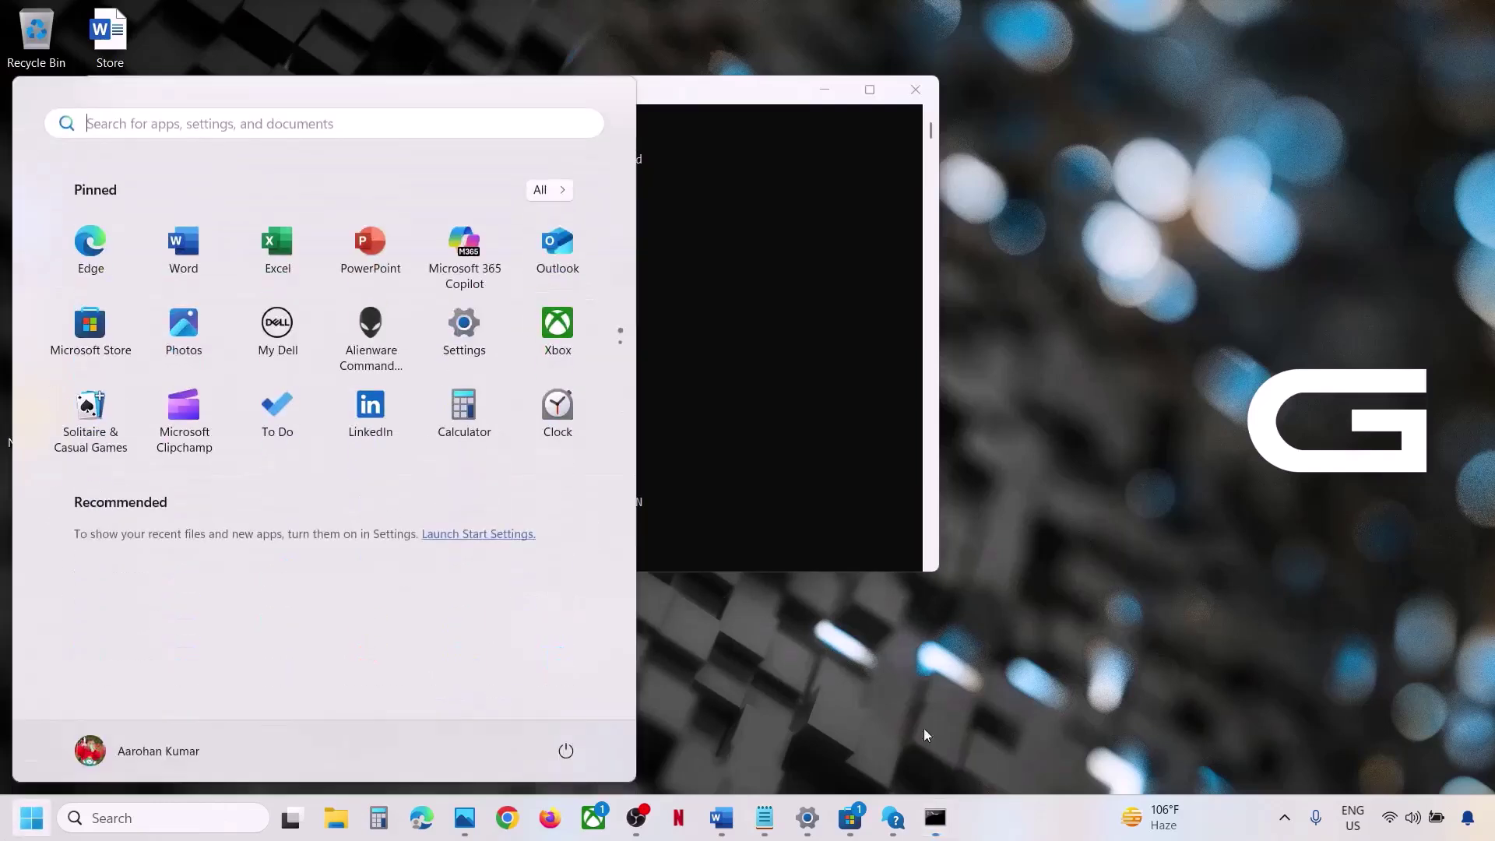
{"action": "left_click", "coordinate": [565, 749]}
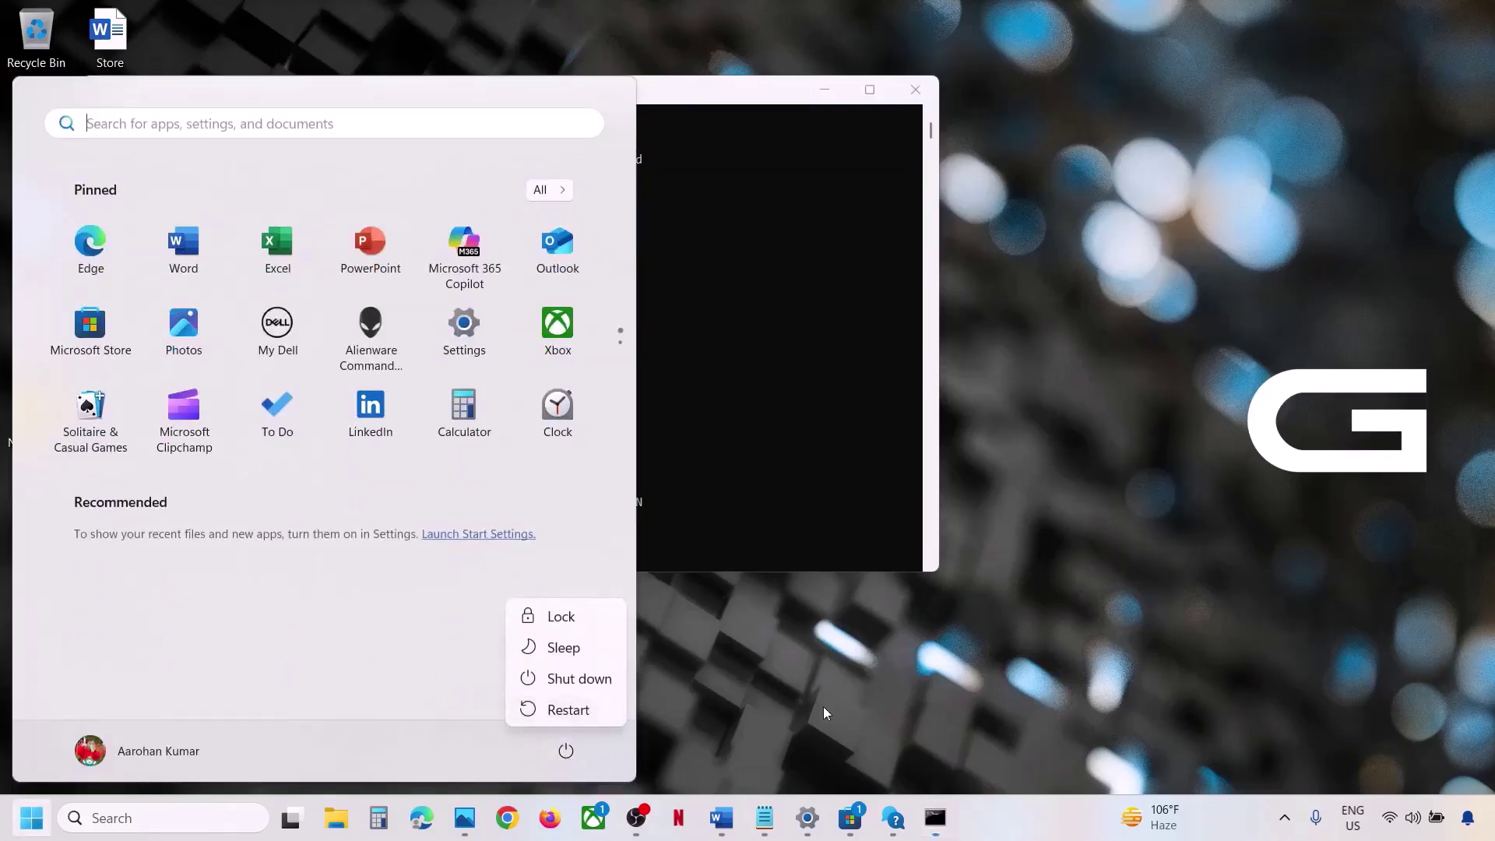
{"action": "left_click", "coordinate": [847, 832]}
{"action": "left_click", "coordinate": [847, 832]}
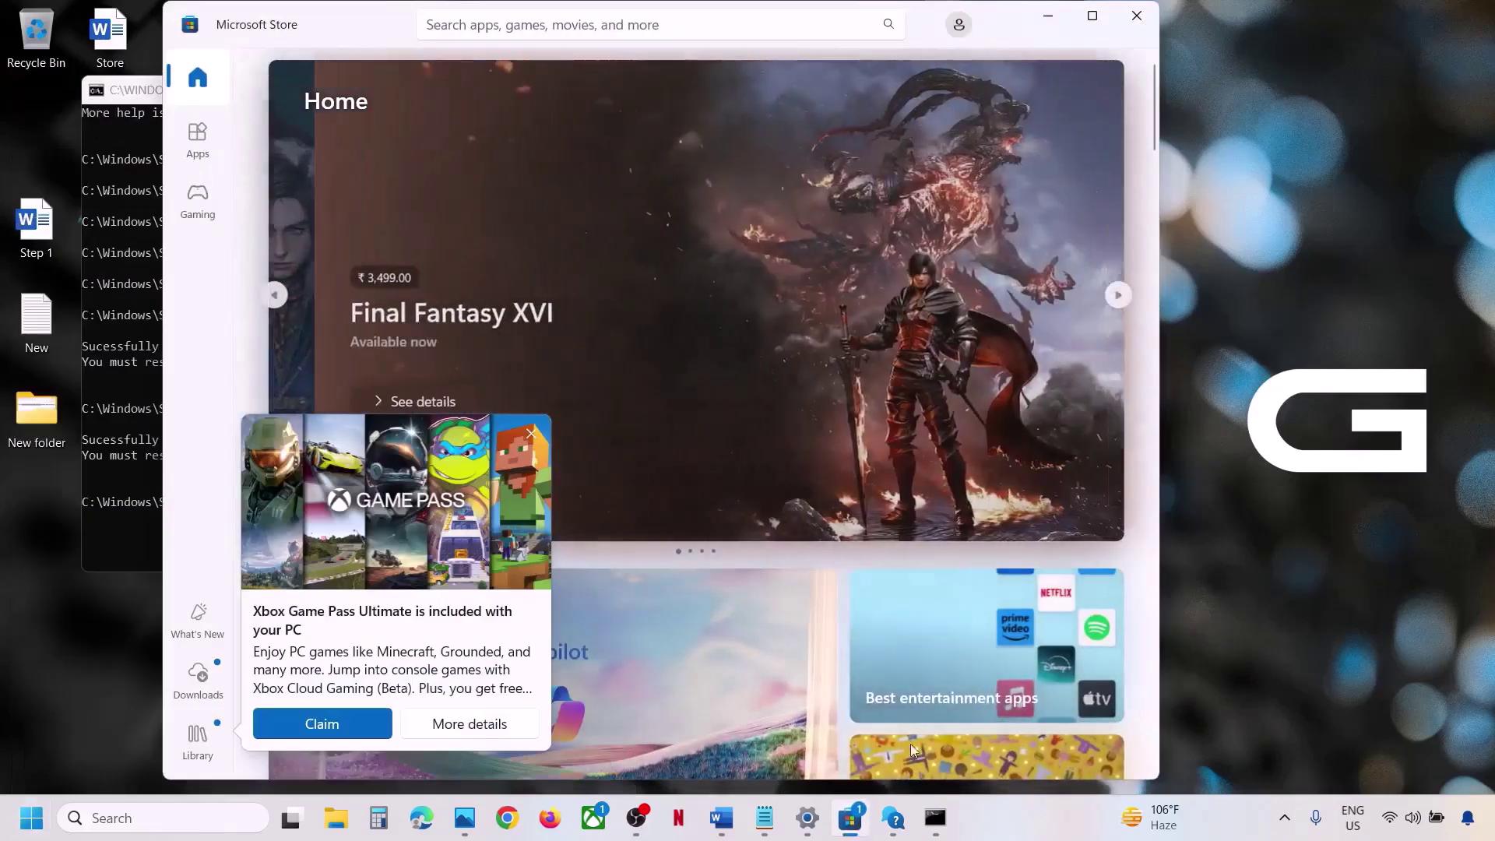
{"action": "left_click", "coordinate": [1092, 17]}
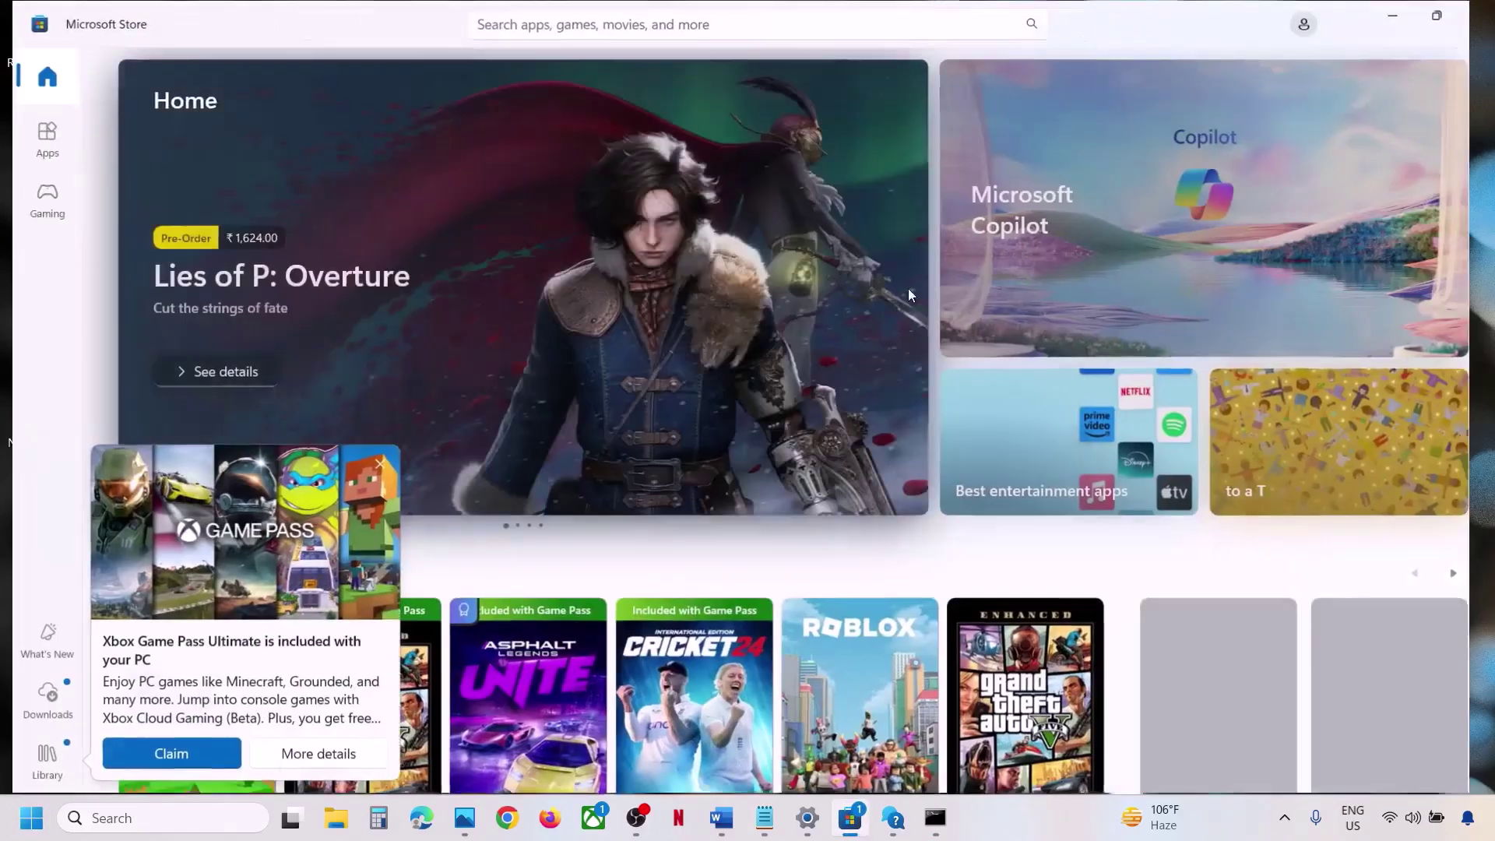
{"action": "left_click", "coordinate": [721, 817]}
Copy the Step 8 Get-AppxPackage PowerShell command from the Word guide.
{"action": "scroll", "coordinate": [466, 540], "scroll_direction": "down", "scroll_amount": 5}
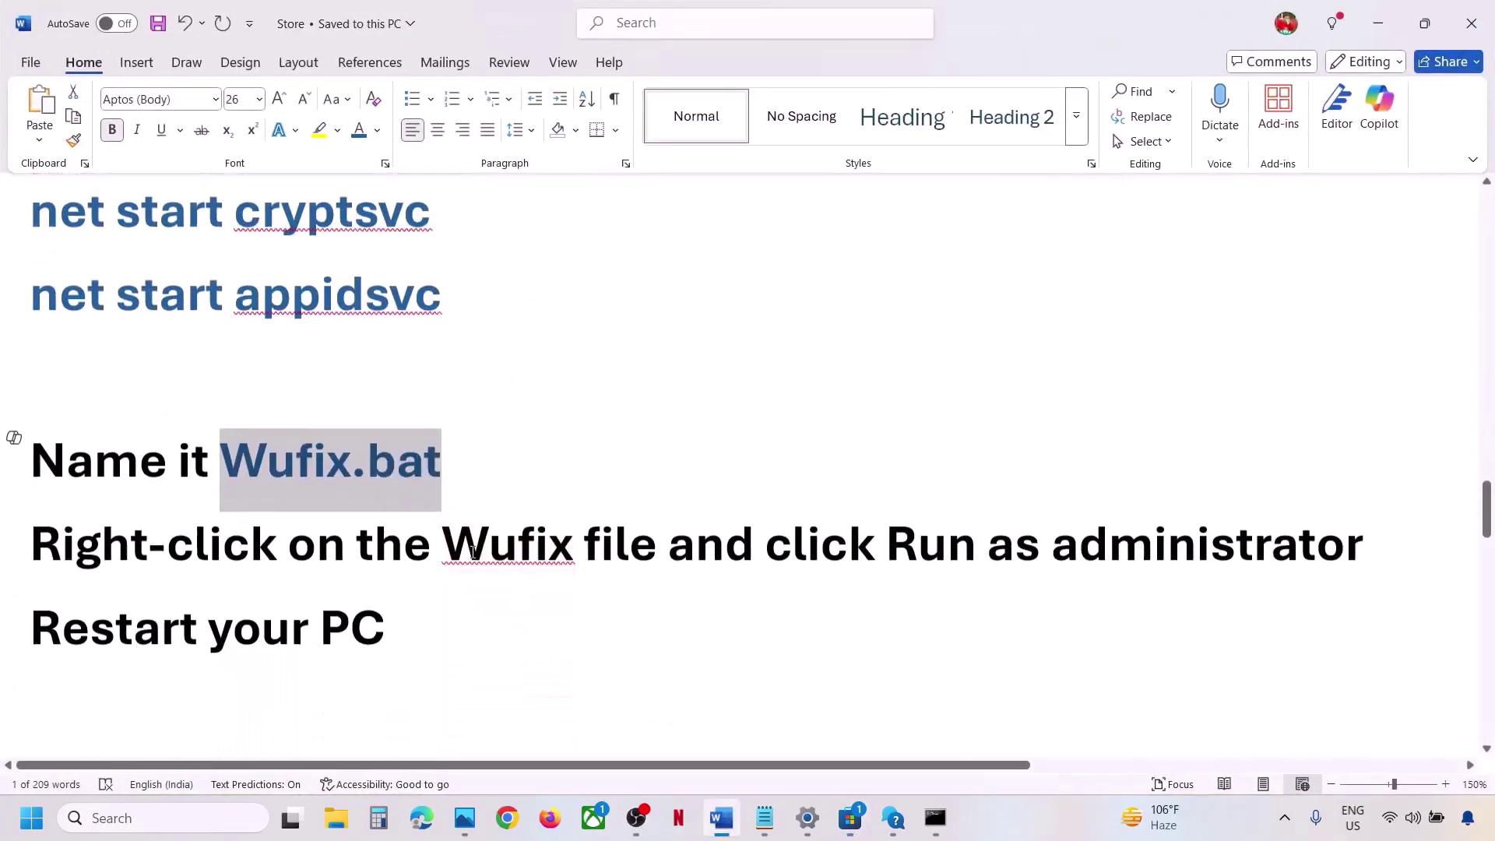
{"action": "scroll", "coordinate": [472, 548], "scroll_direction": "down", "scroll_amount": 4}
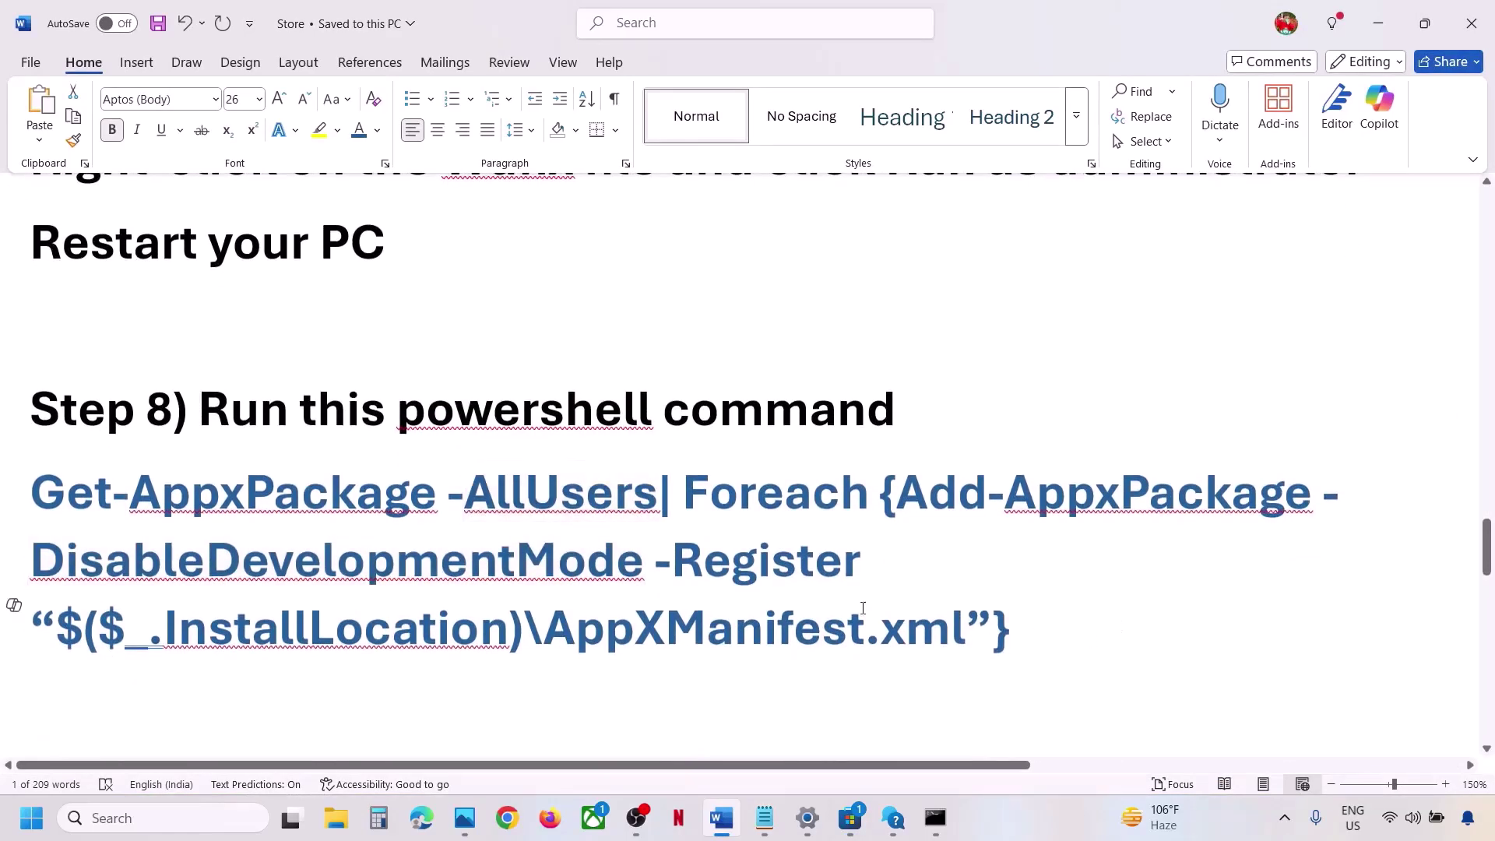
{"action": "triple_click", "coordinate": [863, 607]}
{"action": "right_click", "coordinate": [140, 524]}
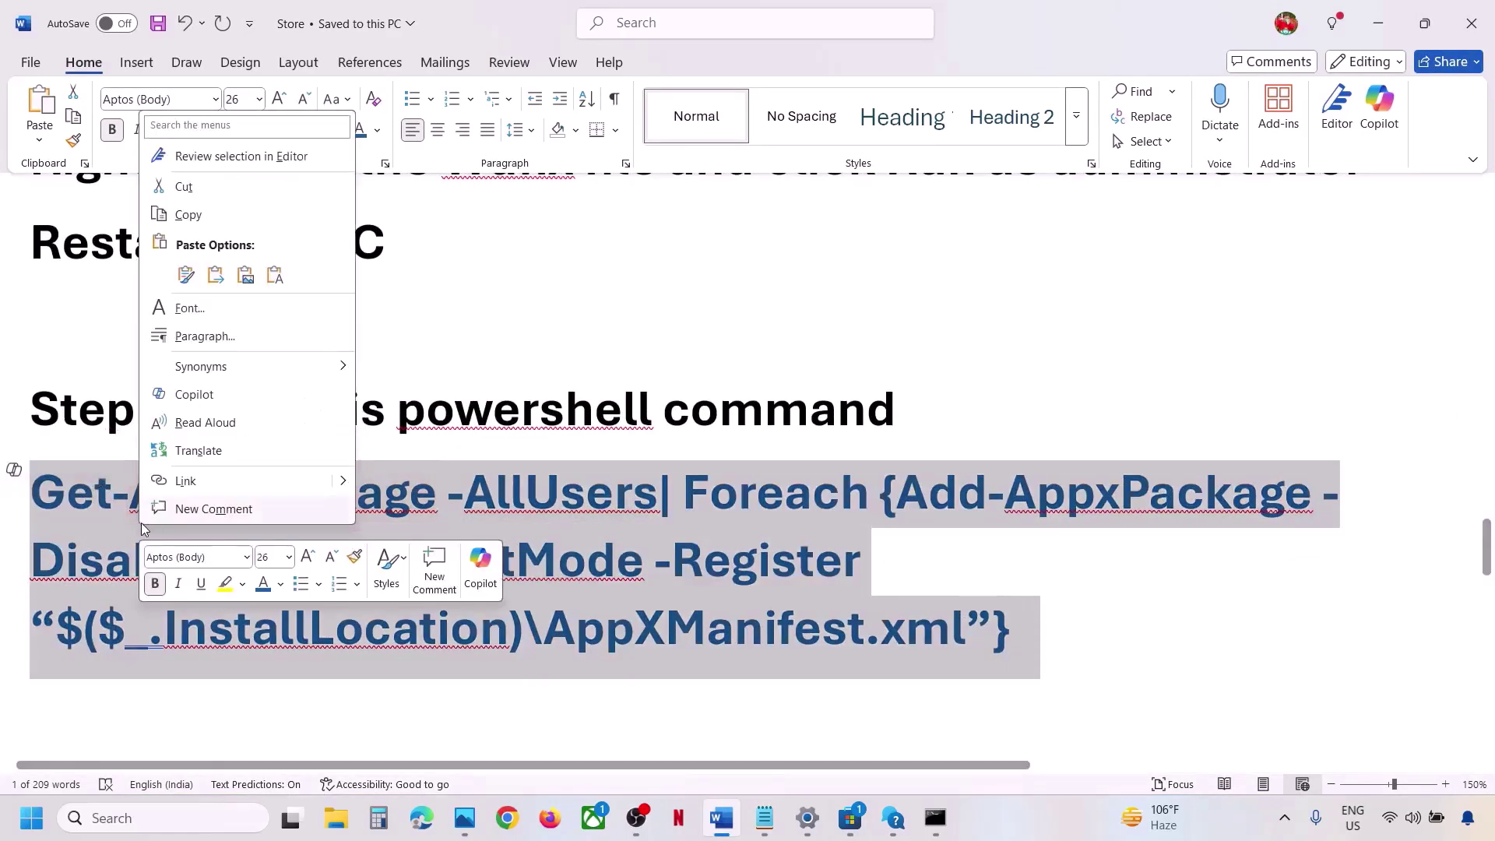
{"action": "left_click", "coordinate": [196, 222]}
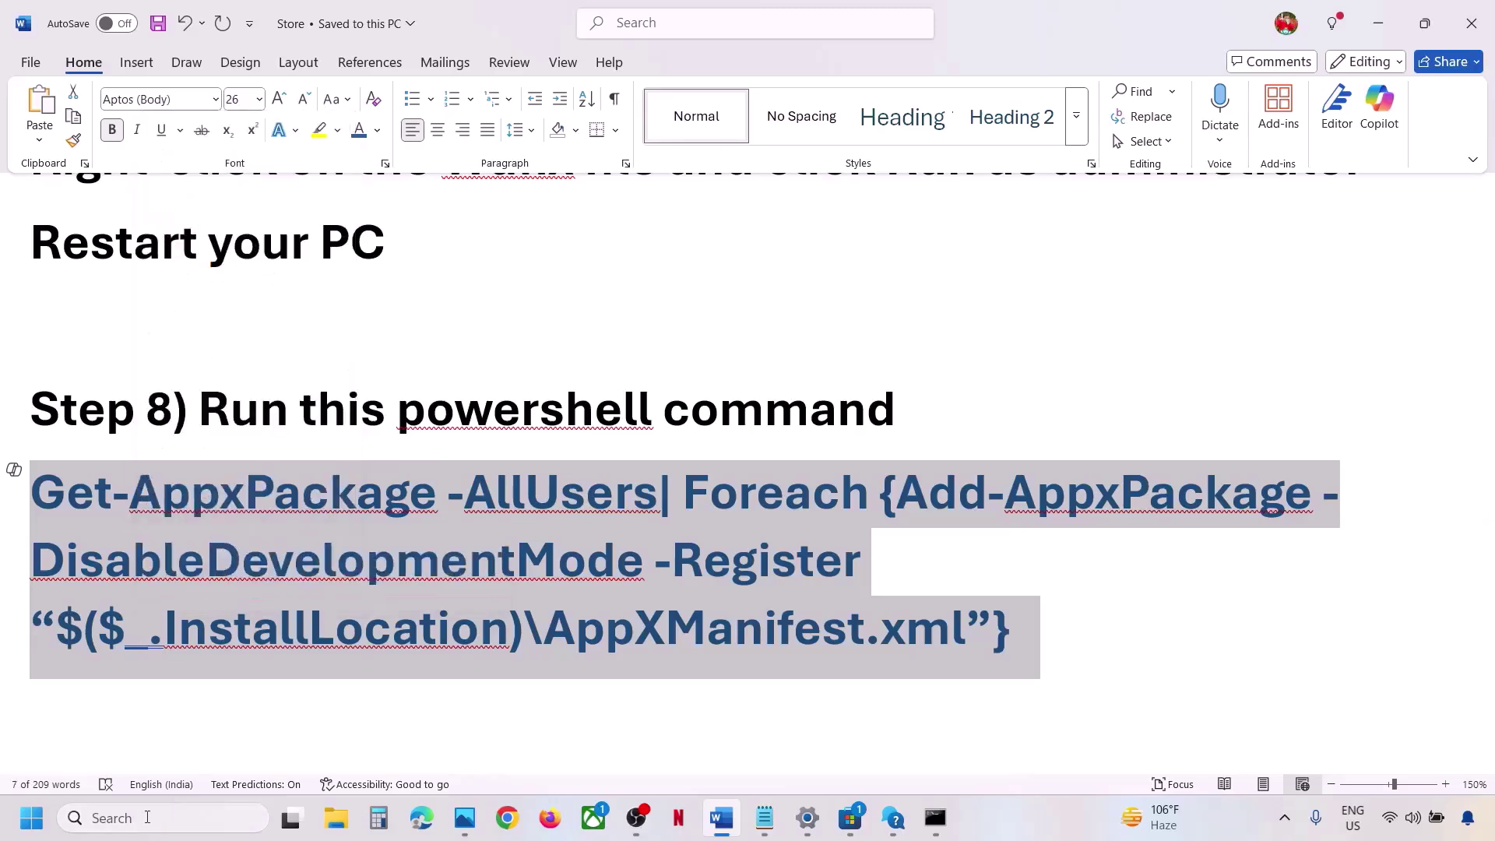
Search 'powershell' and show the launch options for Windows PowerShell.
{"action": "left_click", "coordinate": [147, 817]}
{"action": "type", "text": "powers"}
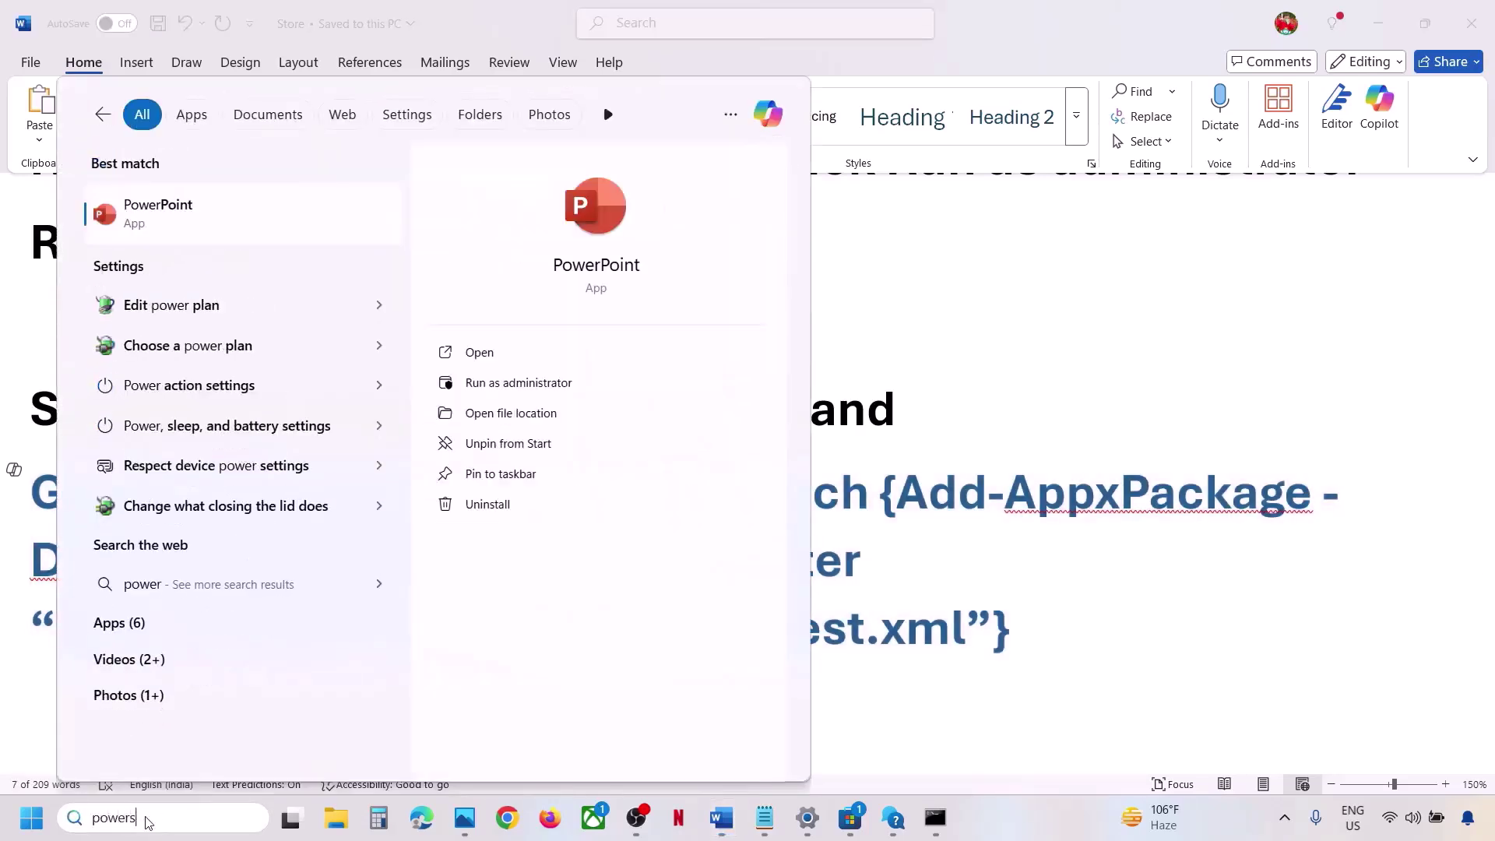
{"action": "type", "text": "hell"}
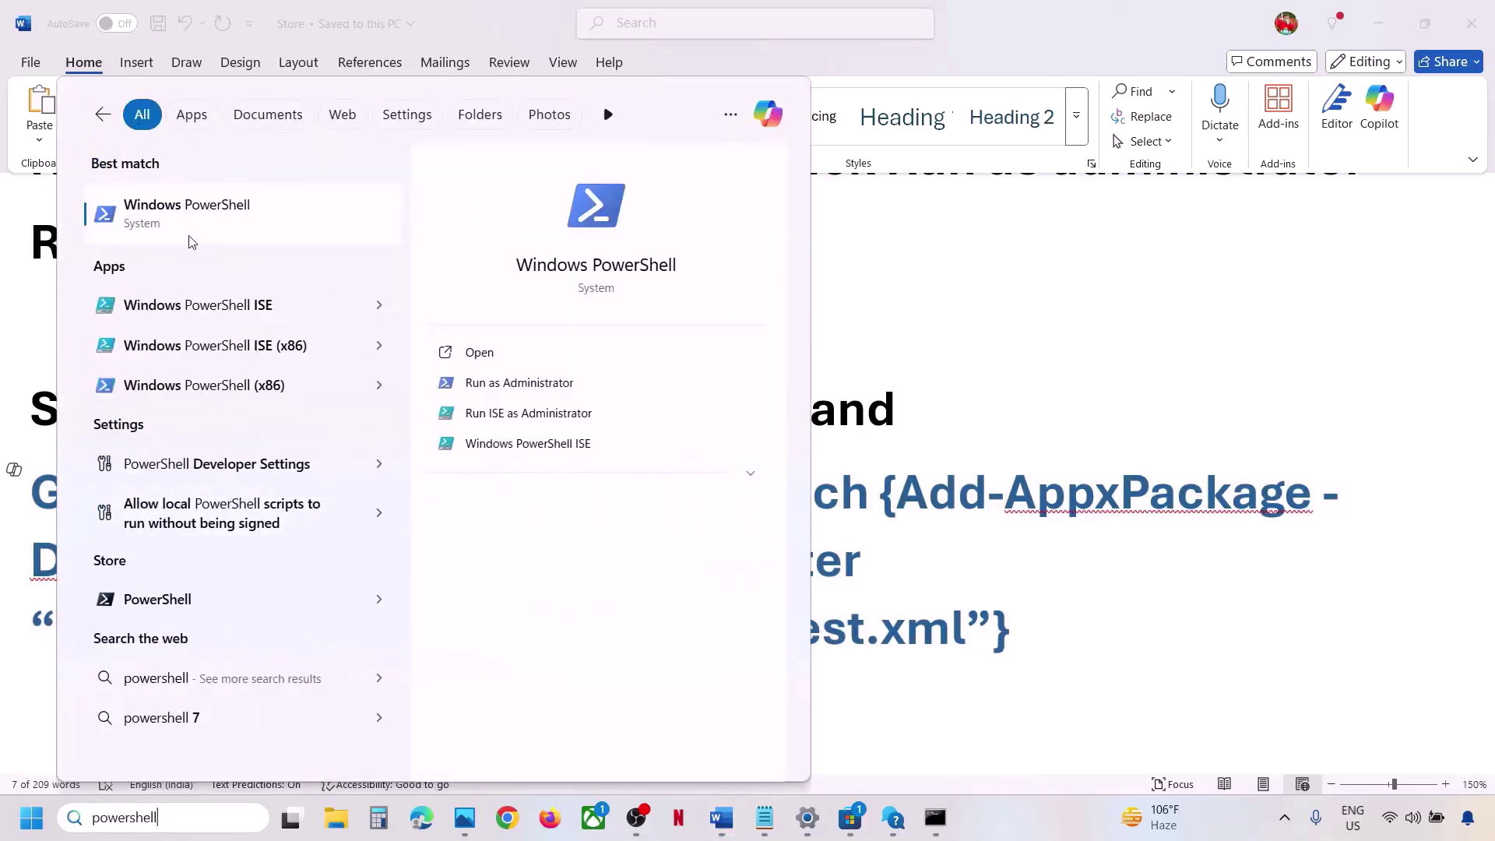
{"action": "right_click", "coordinate": [268, 236]}
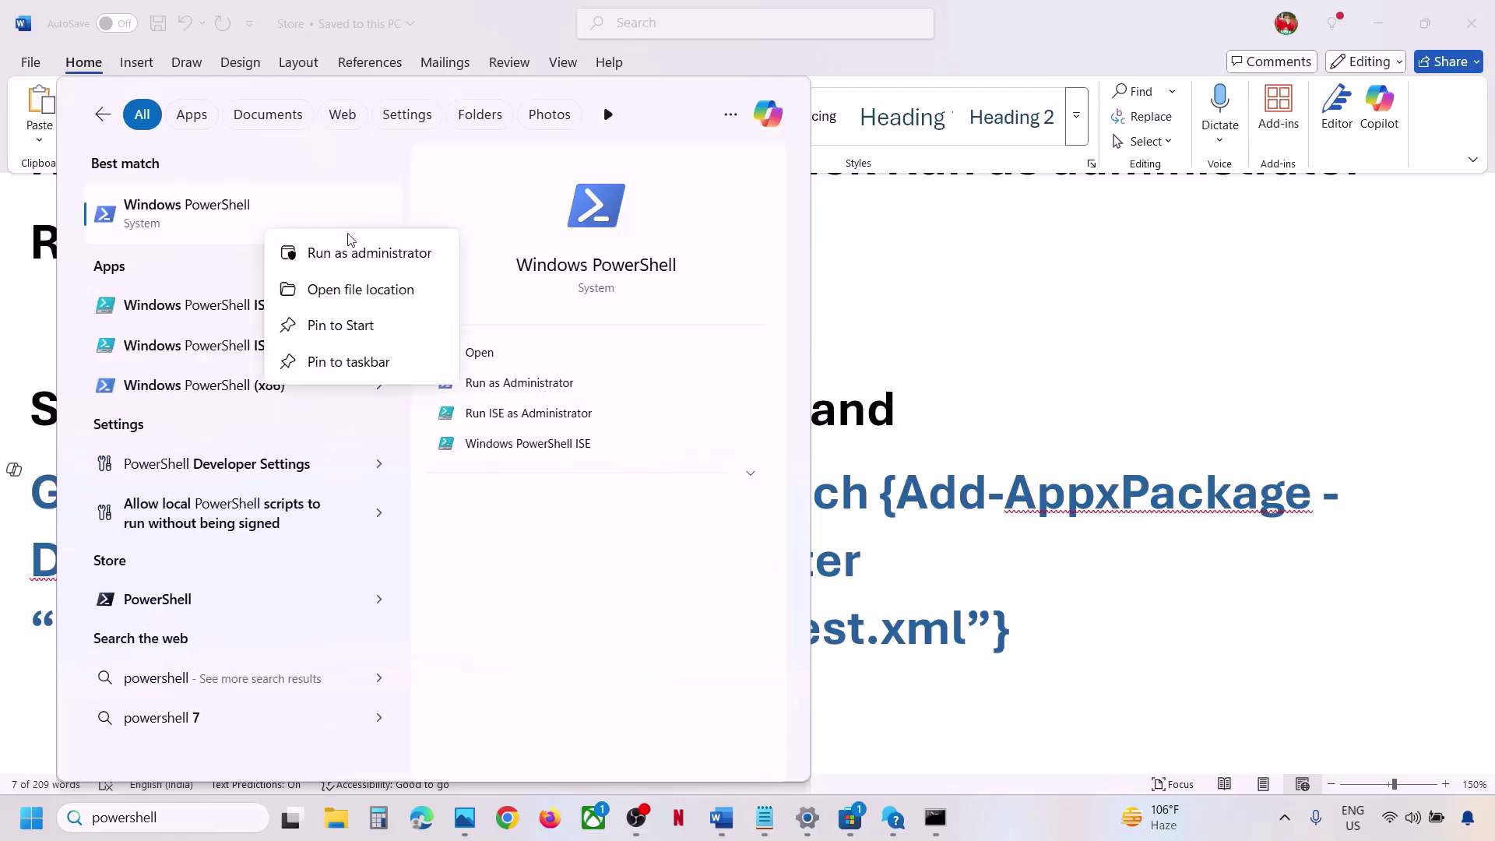
Run PowerShell as administrator and execute the pasted Get-AppxPackage re-registration command for all users.
{"action": "left_click", "coordinate": [381, 258]}
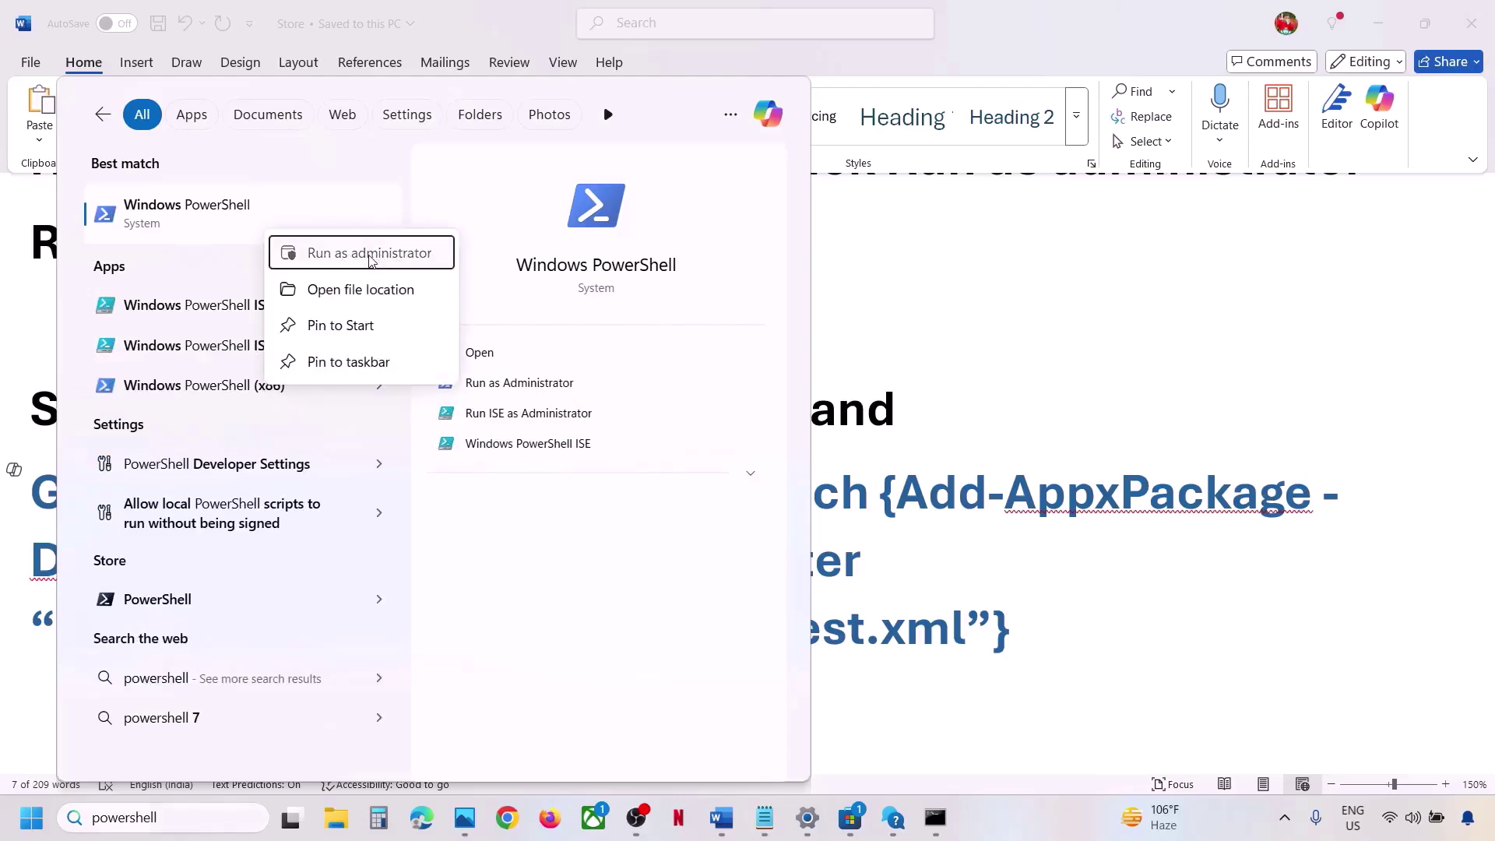
{"action": "left_click", "coordinate": [667, 560]}
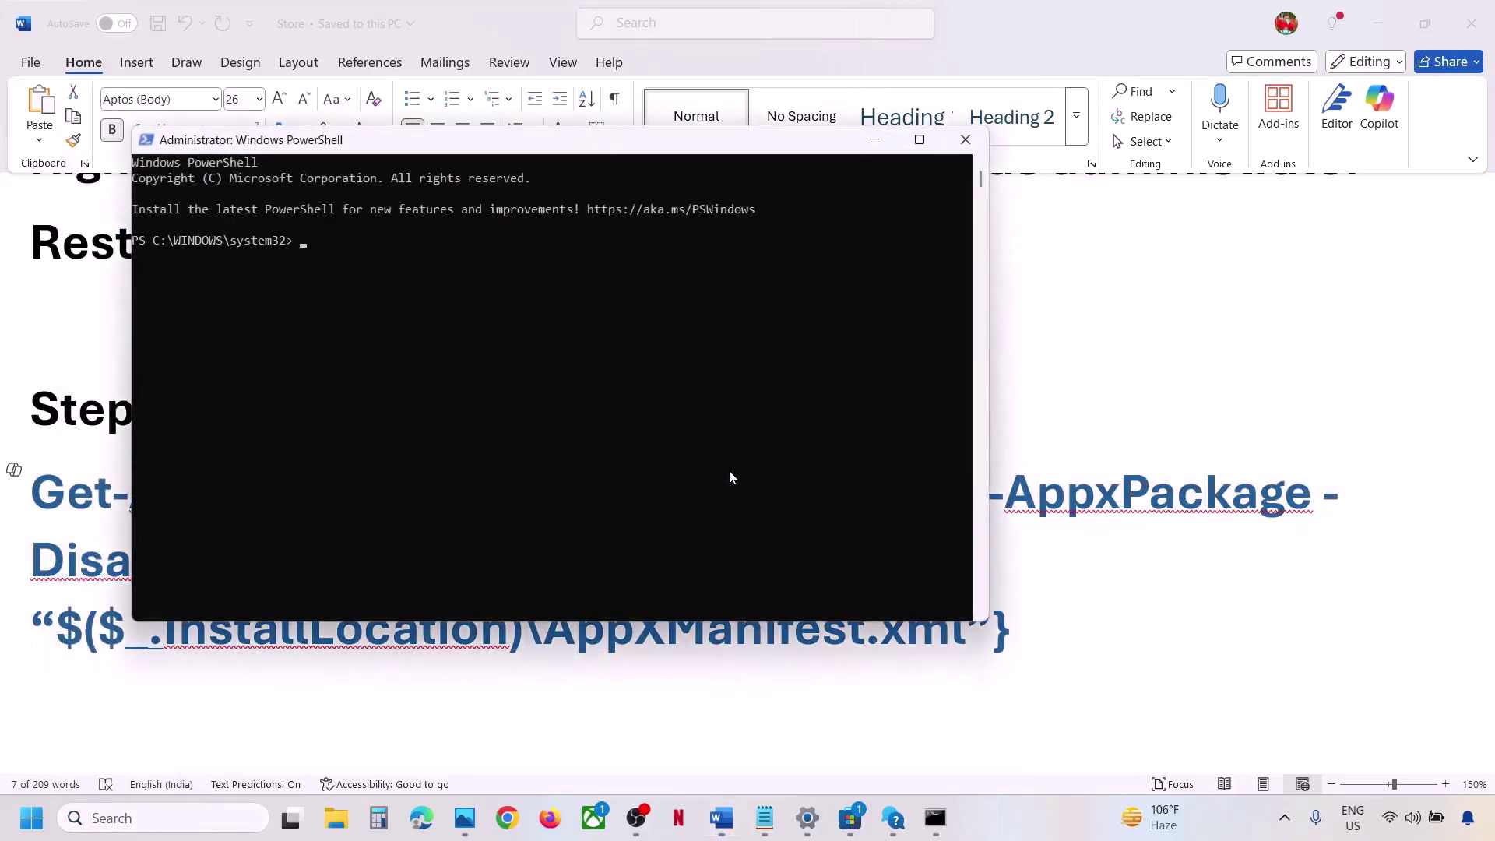
{"action": "right_click", "coordinate": [729, 470]}
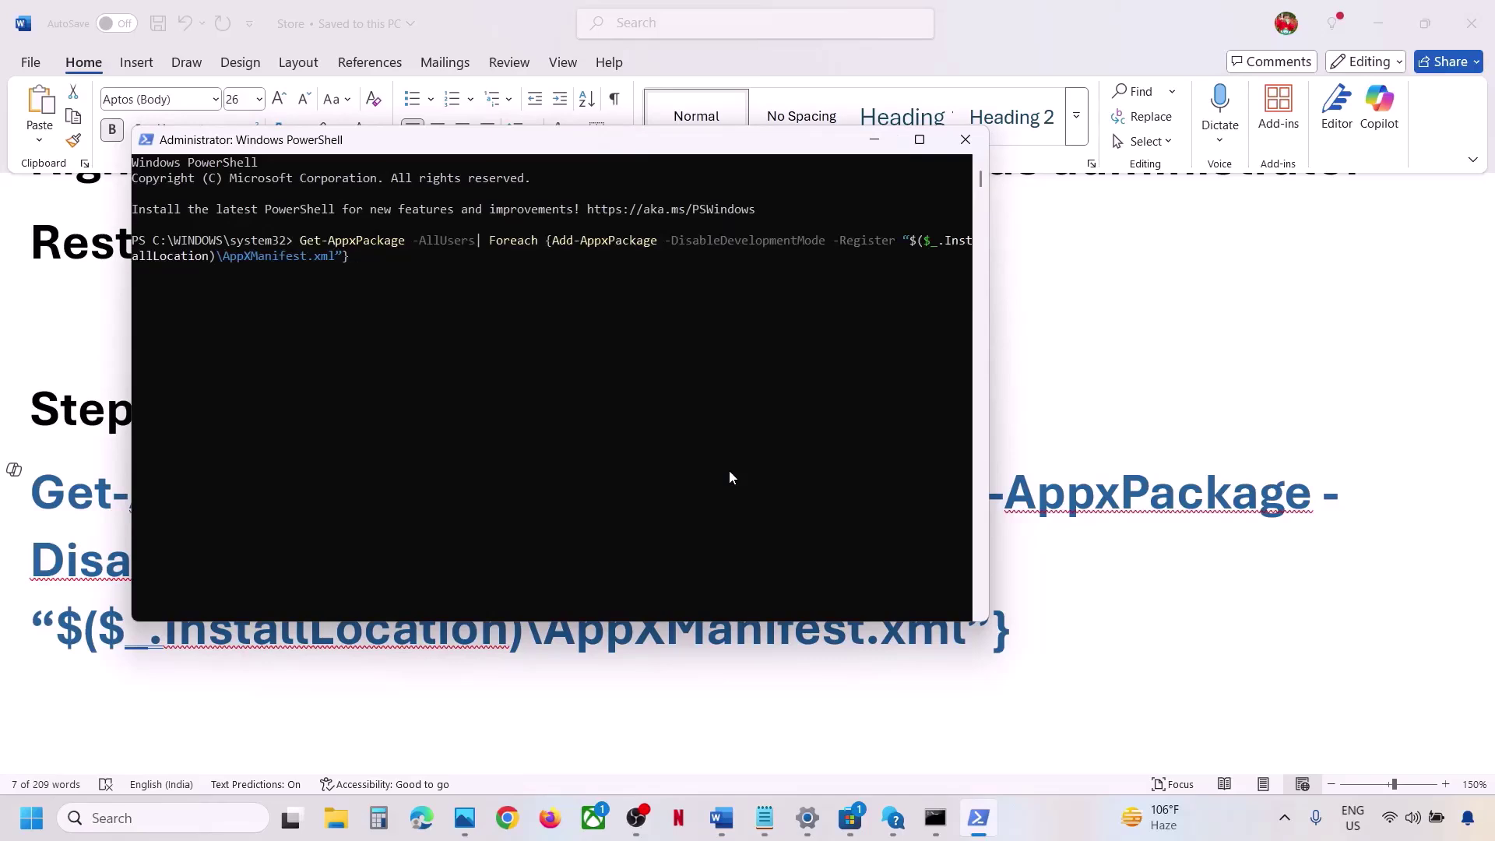
{"action": "key", "text": "Return"}
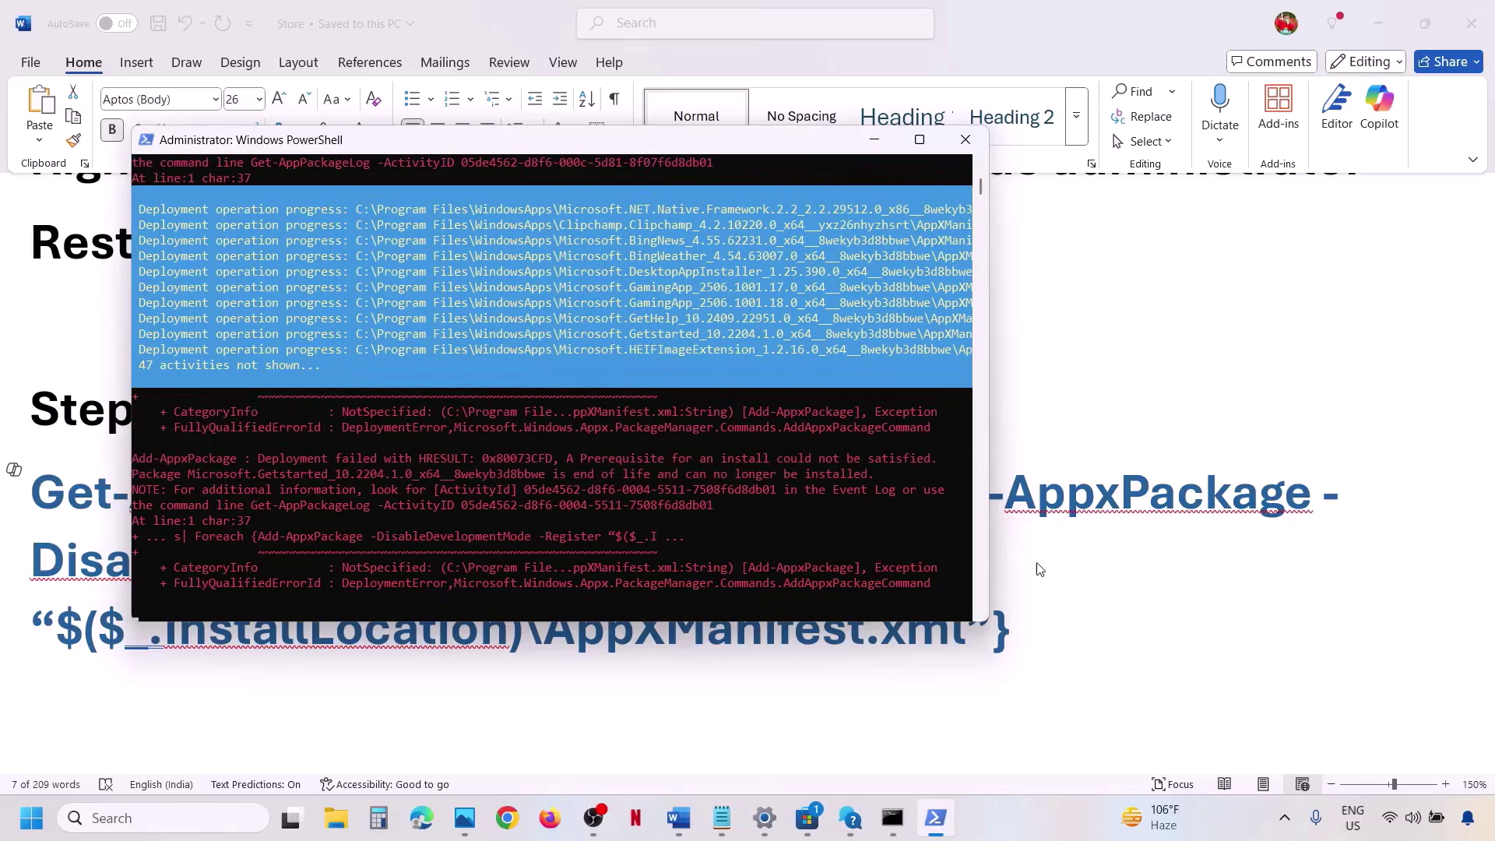
Set Word's Step 9 Store cache path line to 12 pt, then open the C: drive in File Explorer.
{"action": "left_click", "coordinate": [1044, 557]}
{"action": "scroll", "coordinate": [354, 513], "scroll_direction": "down", "scroll_amount": 3}
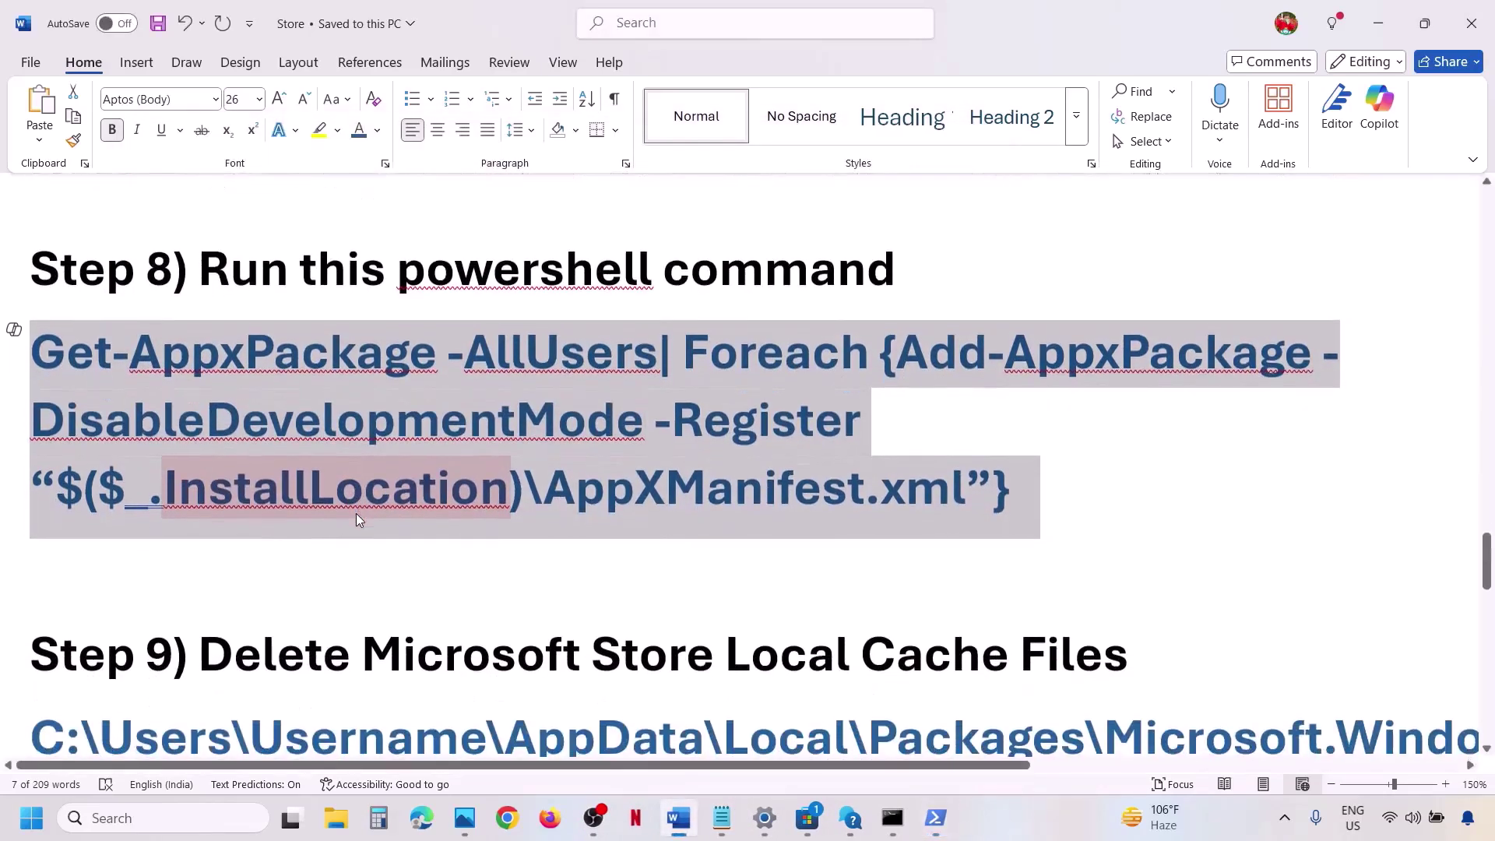
{"action": "double_click", "coordinate": [432, 590]}
{"action": "triple_click", "coordinate": [433, 590]}
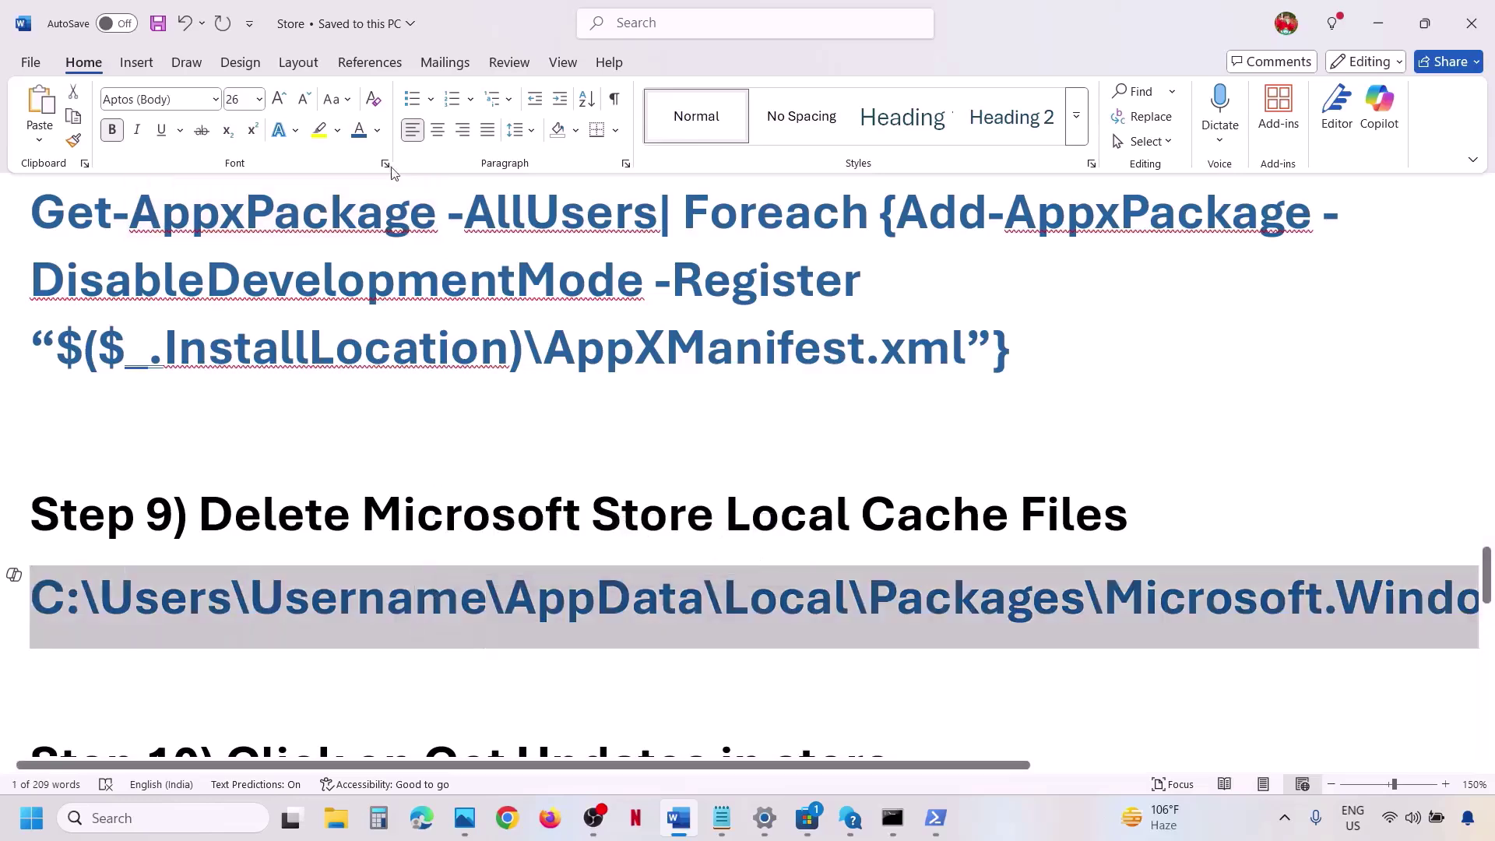
{"action": "left_click", "coordinate": [259, 99]}
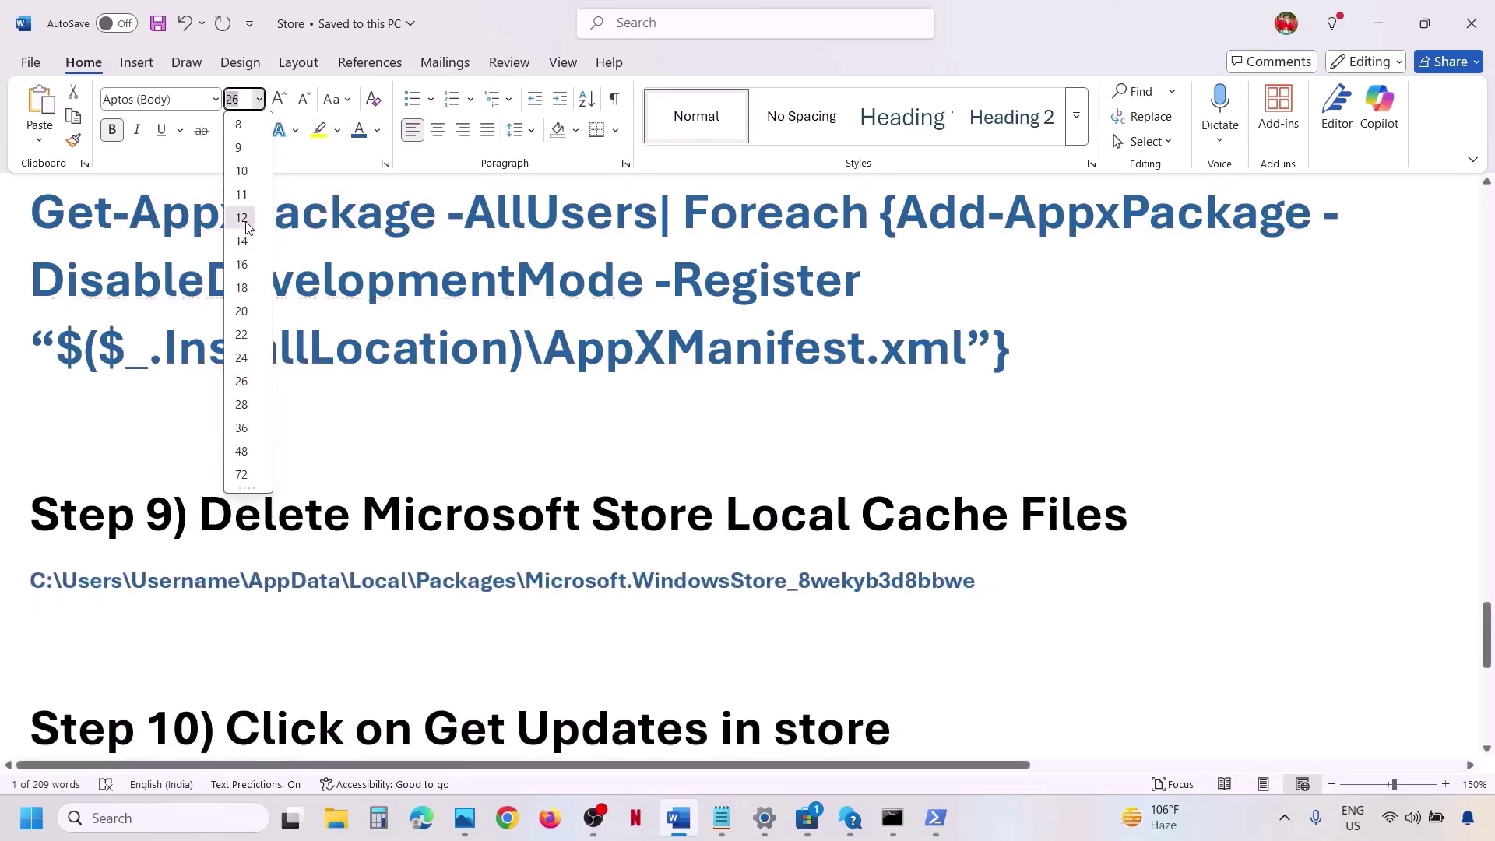
{"action": "left_click", "coordinate": [242, 218]}
{"action": "key", "text": "super+e"}
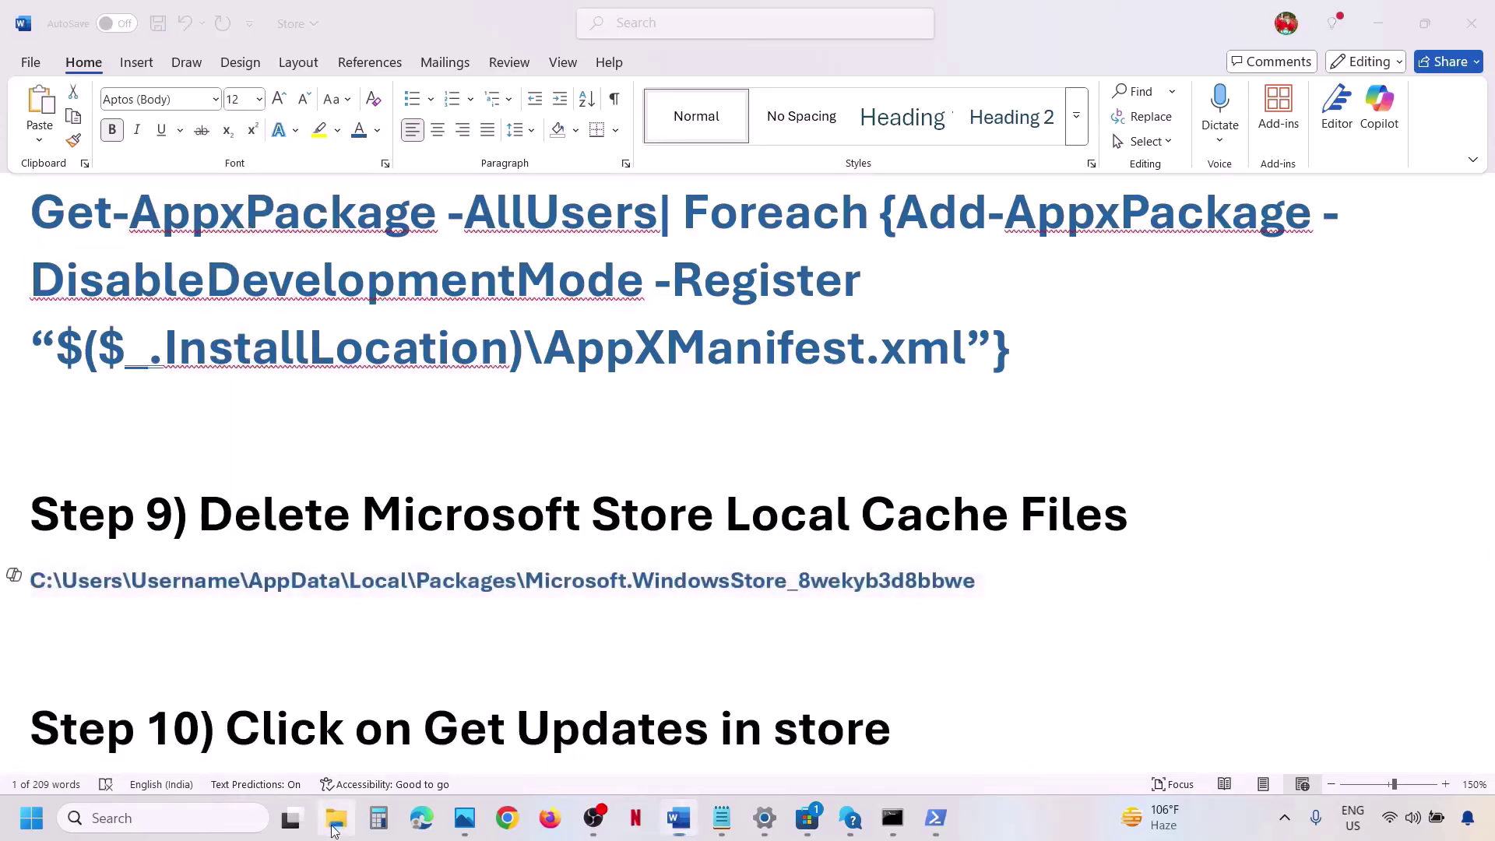
{"action": "double_click", "coordinate": [298, 204]}
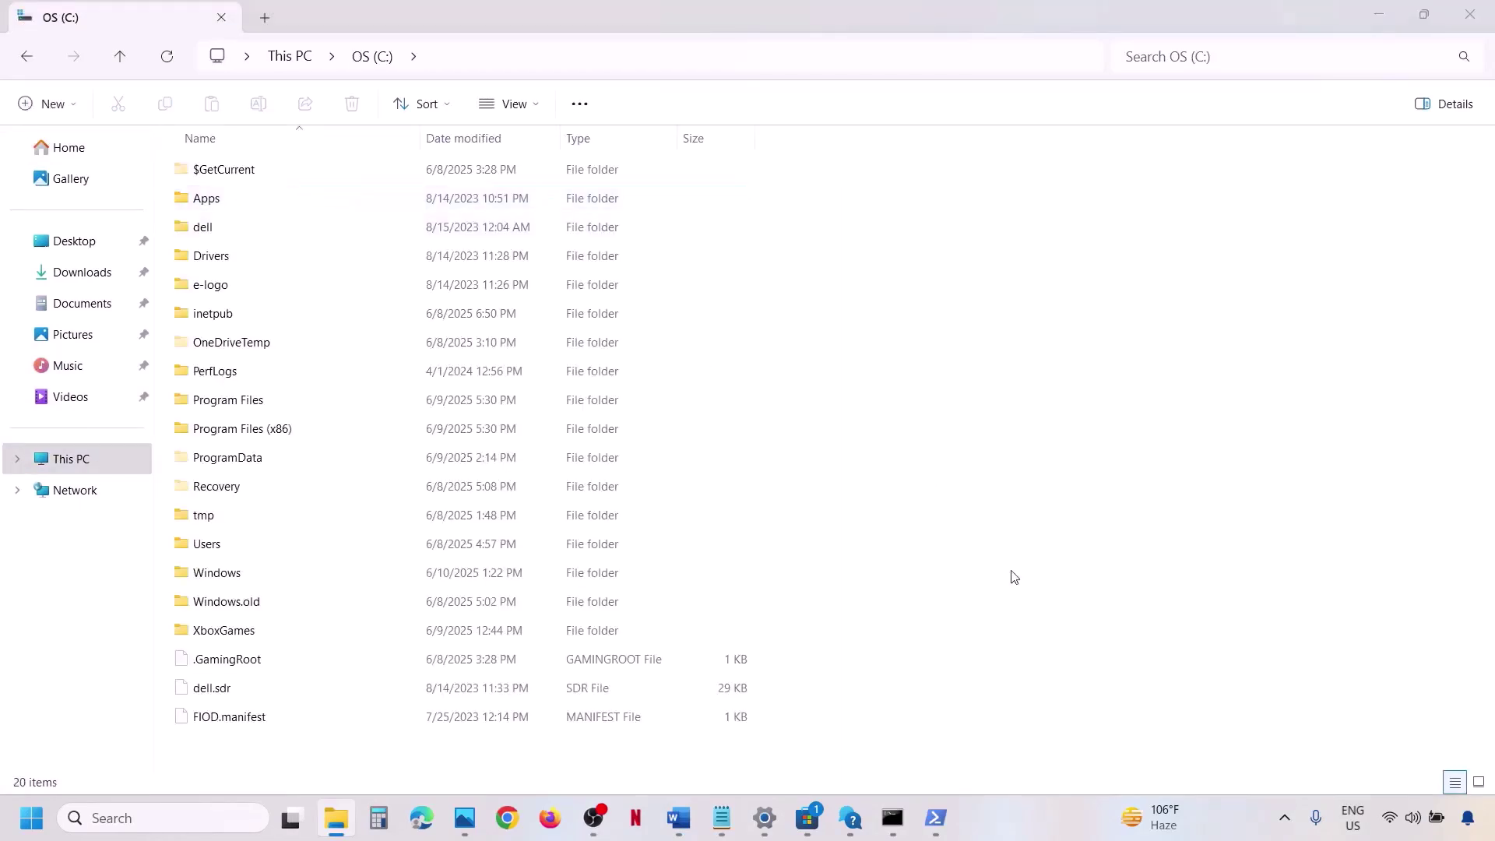
Browse through Users, the profile folder, AppData and Local into Packages, with hidden items shown.
{"action": "key", "text": "alt+Tab"}
{"action": "key", "text": "alt+Tab"}
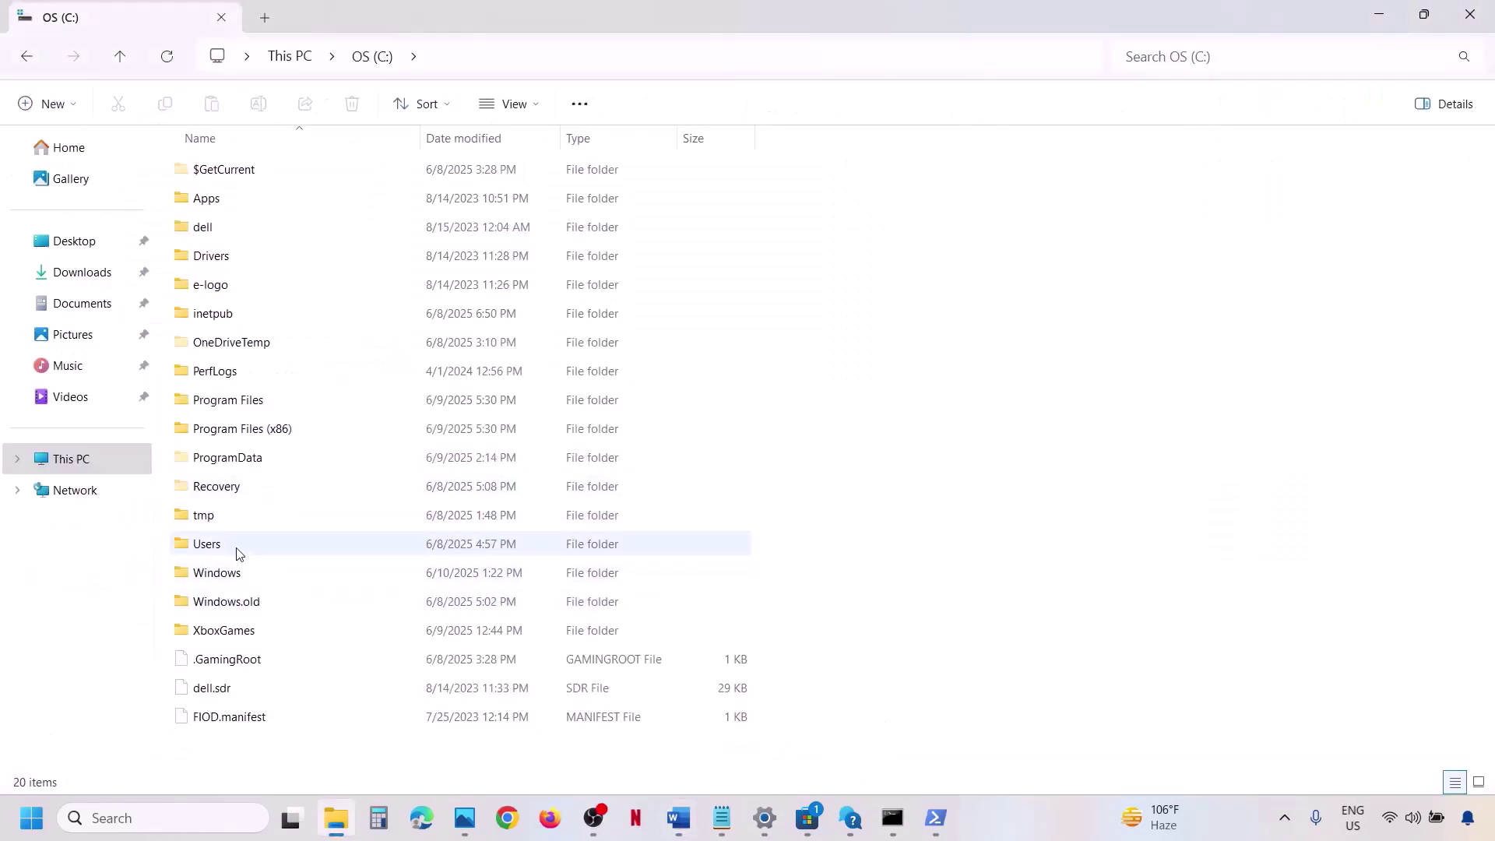
{"action": "double_click", "coordinate": [237, 552]}
{"action": "double_click", "coordinate": [220, 171]}
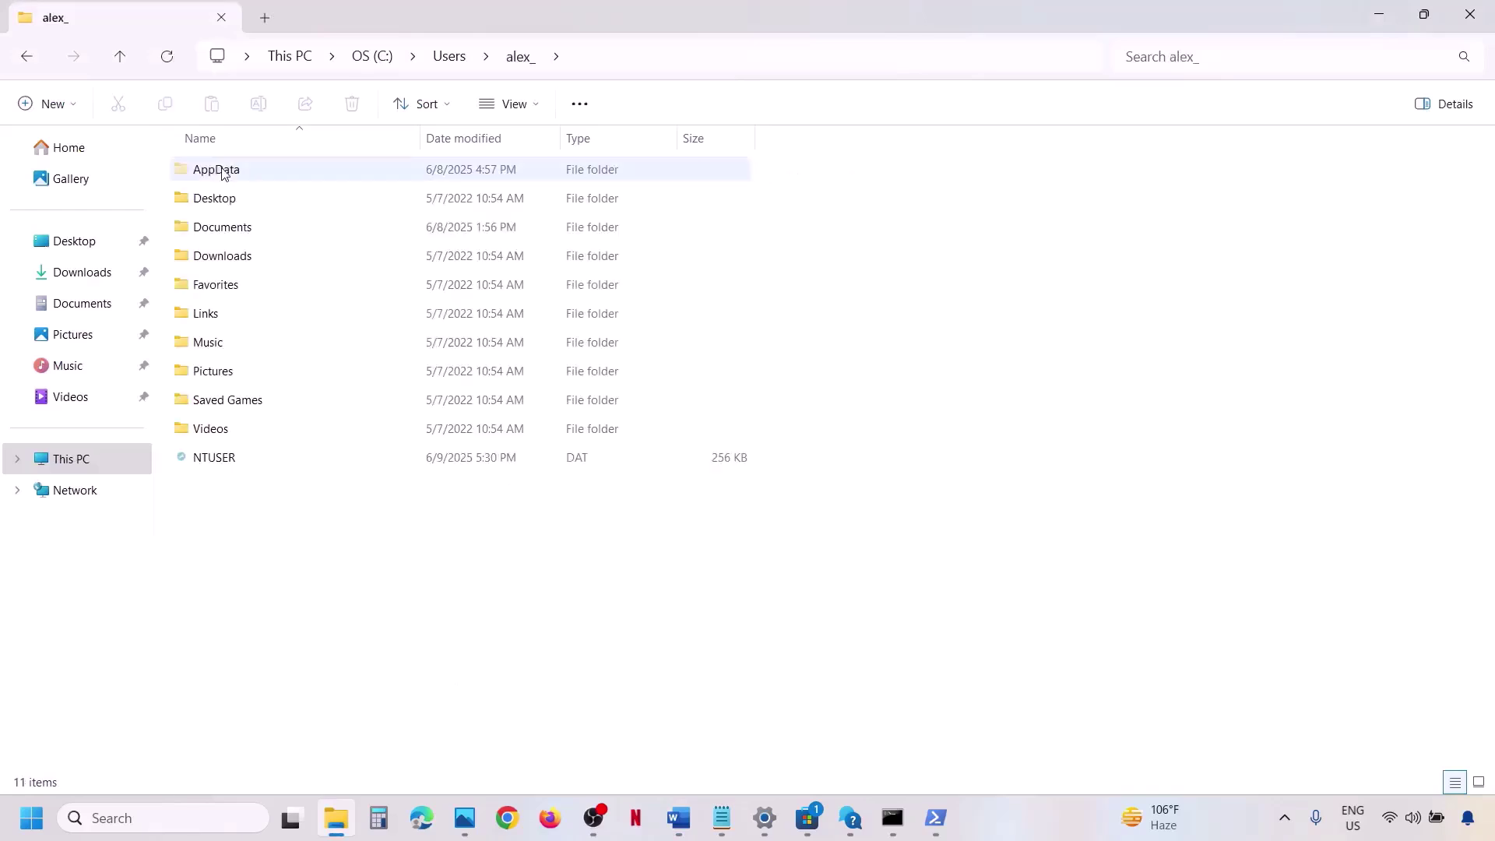
{"action": "left_click", "coordinate": [214, 169]}
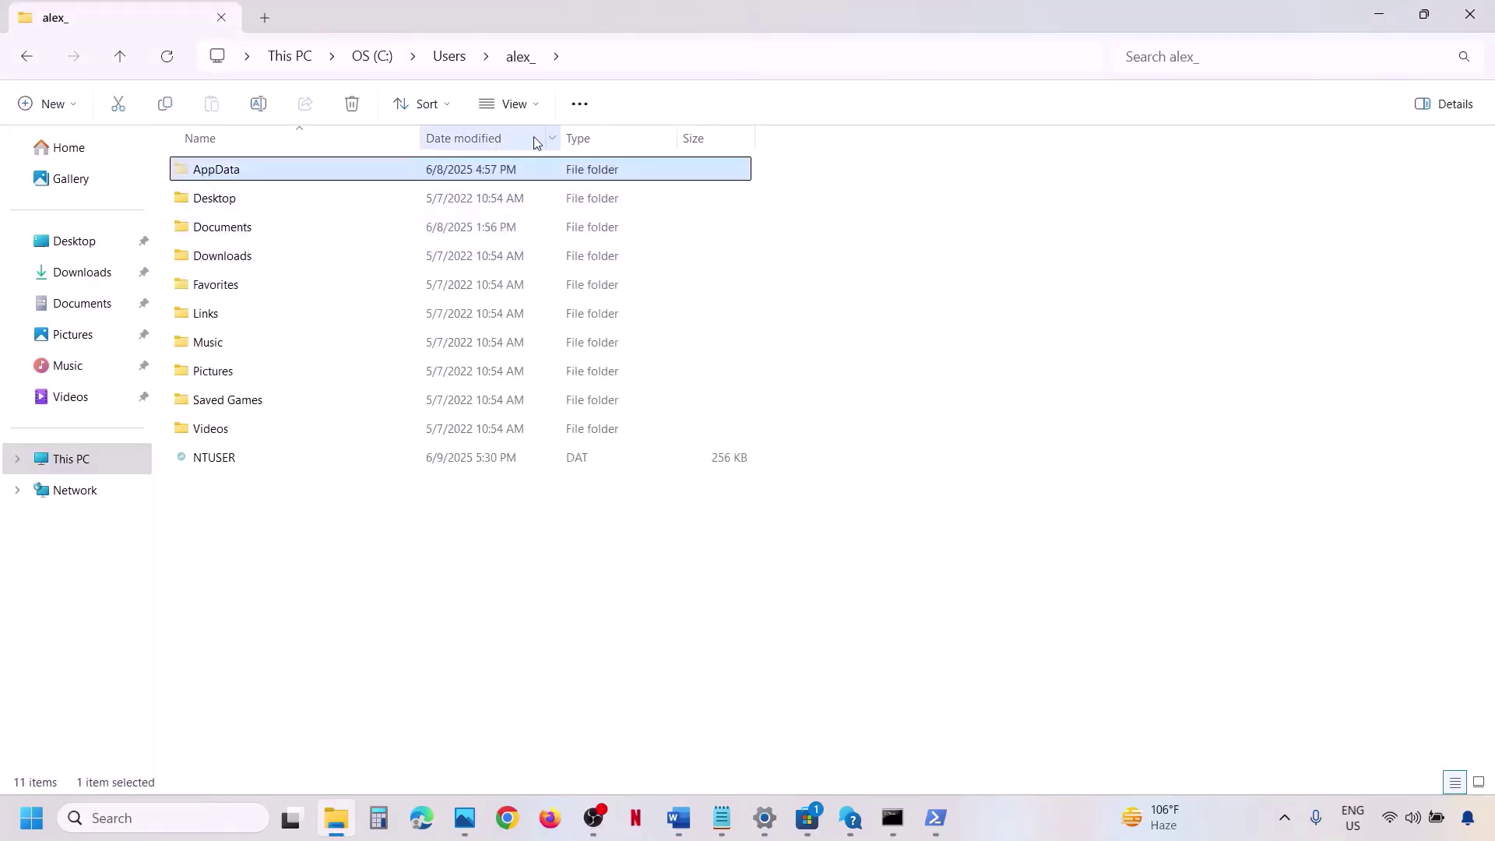
{"action": "left_click", "coordinate": [541, 103]}
{"action": "mouse_move", "coordinate": [495, 466]}
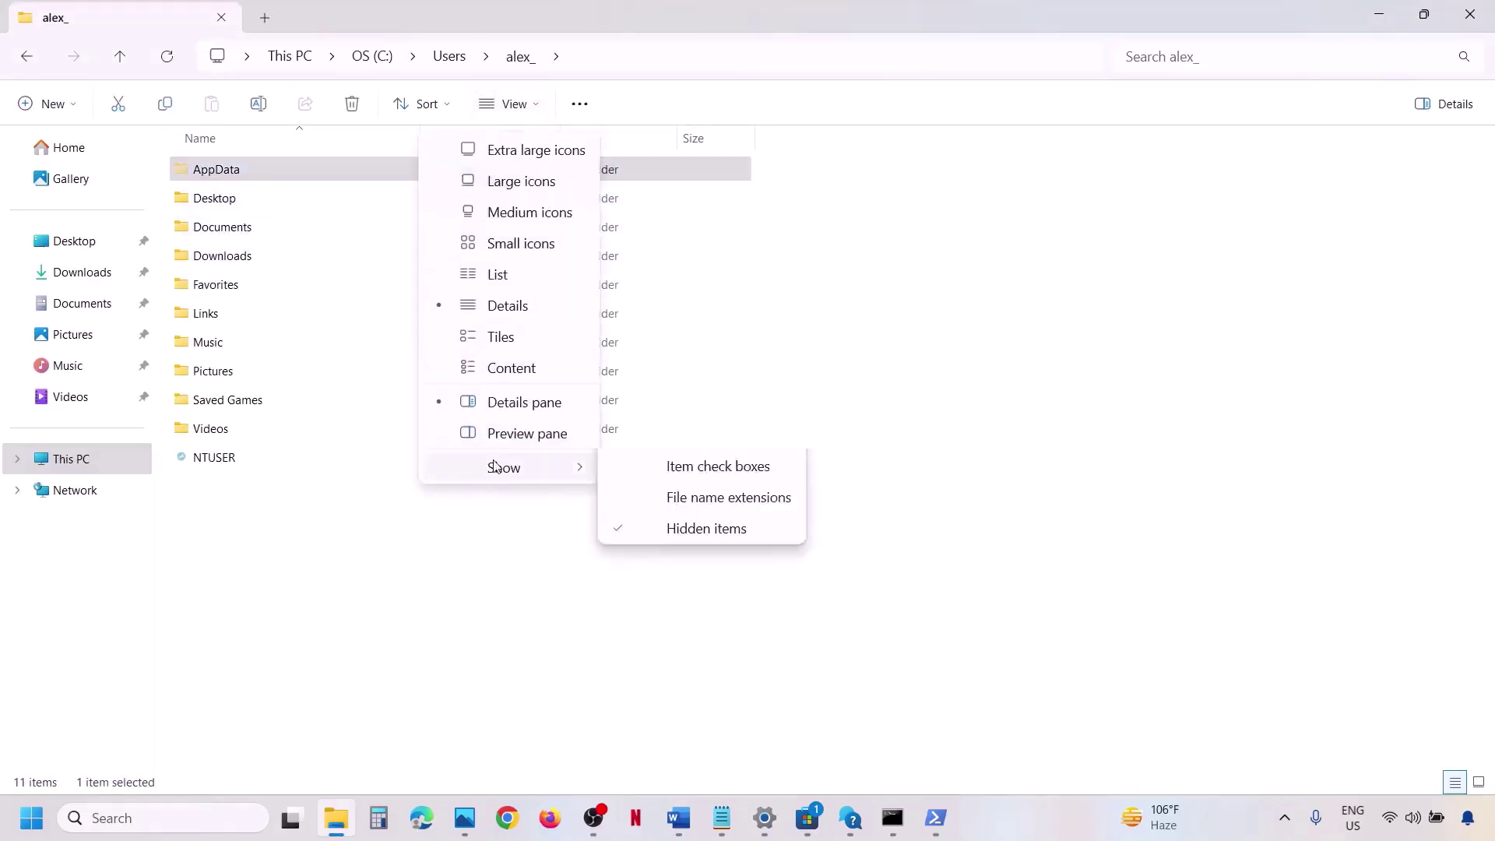
{"action": "left_click", "coordinate": [234, 173]}
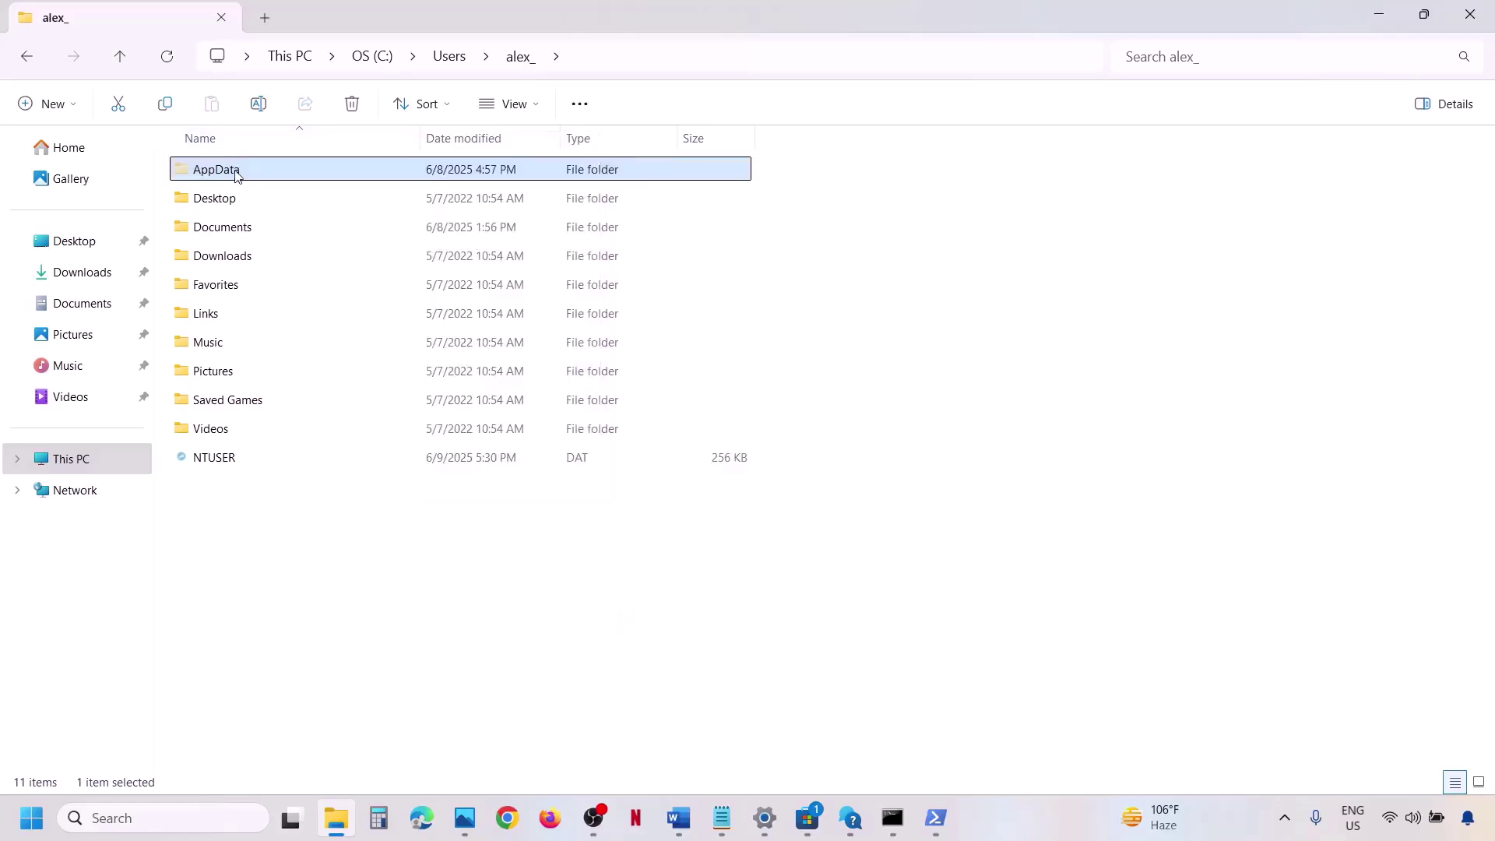
{"action": "double_click", "coordinate": [236, 173]}
{"action": "double_click", "coordinate": [237, 171]}
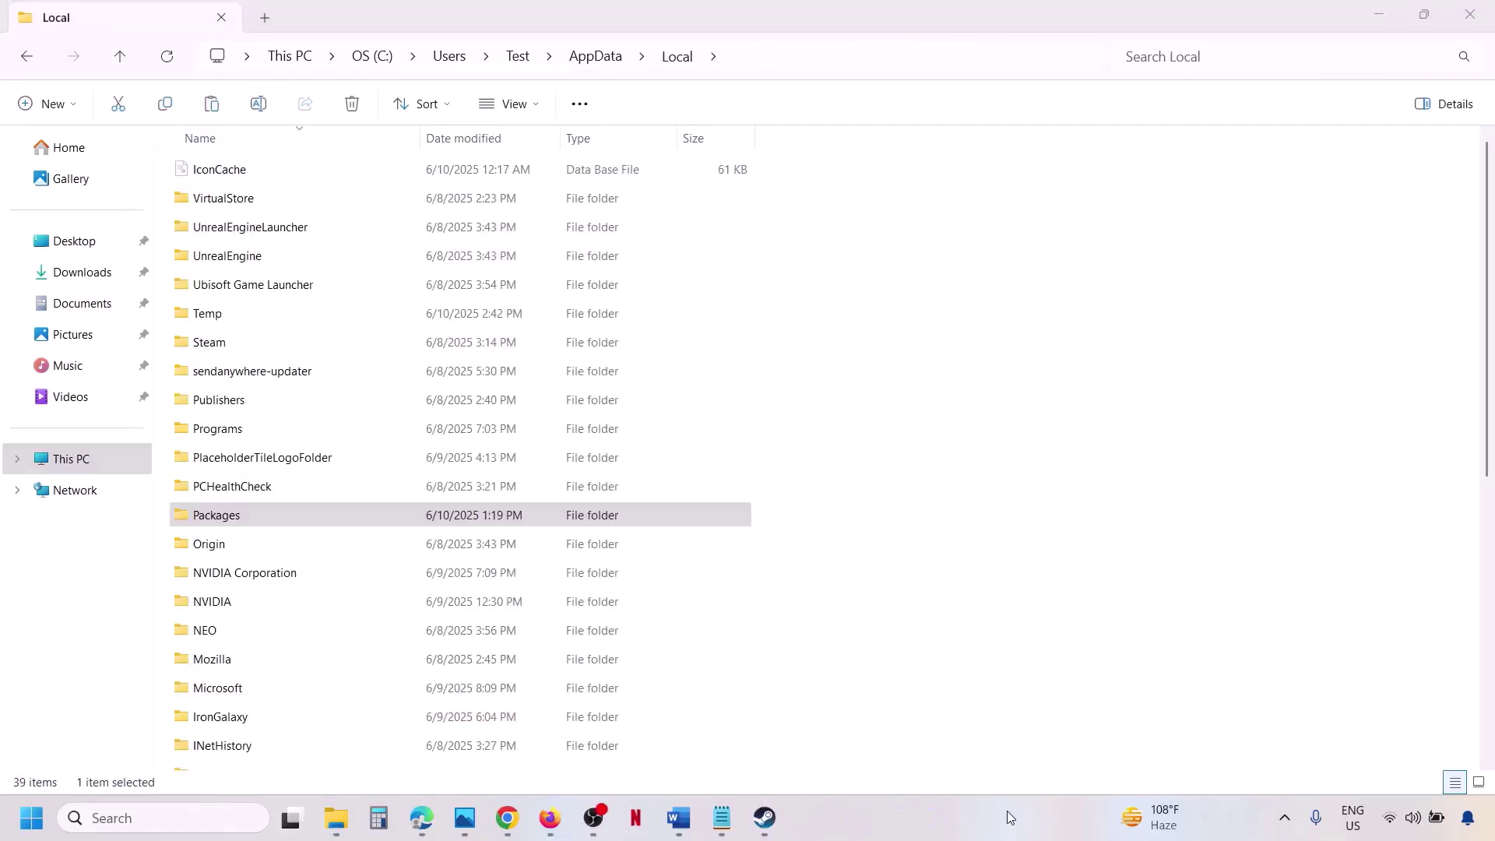
{"action": "left_click", "coordinate": [245, 519]}
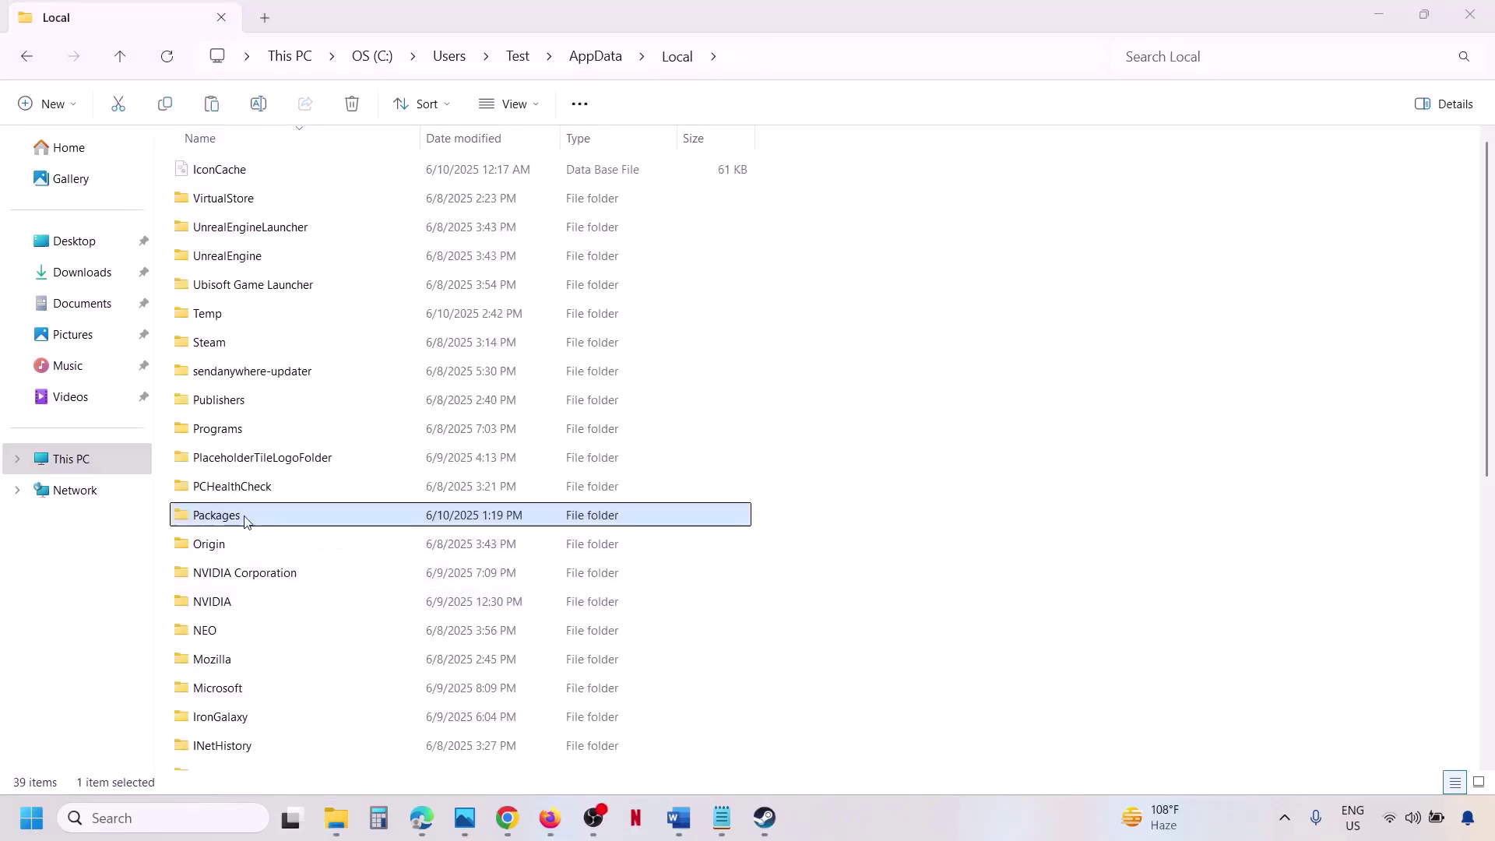
{"action": "double_click", "coordinate": [248, 518]}
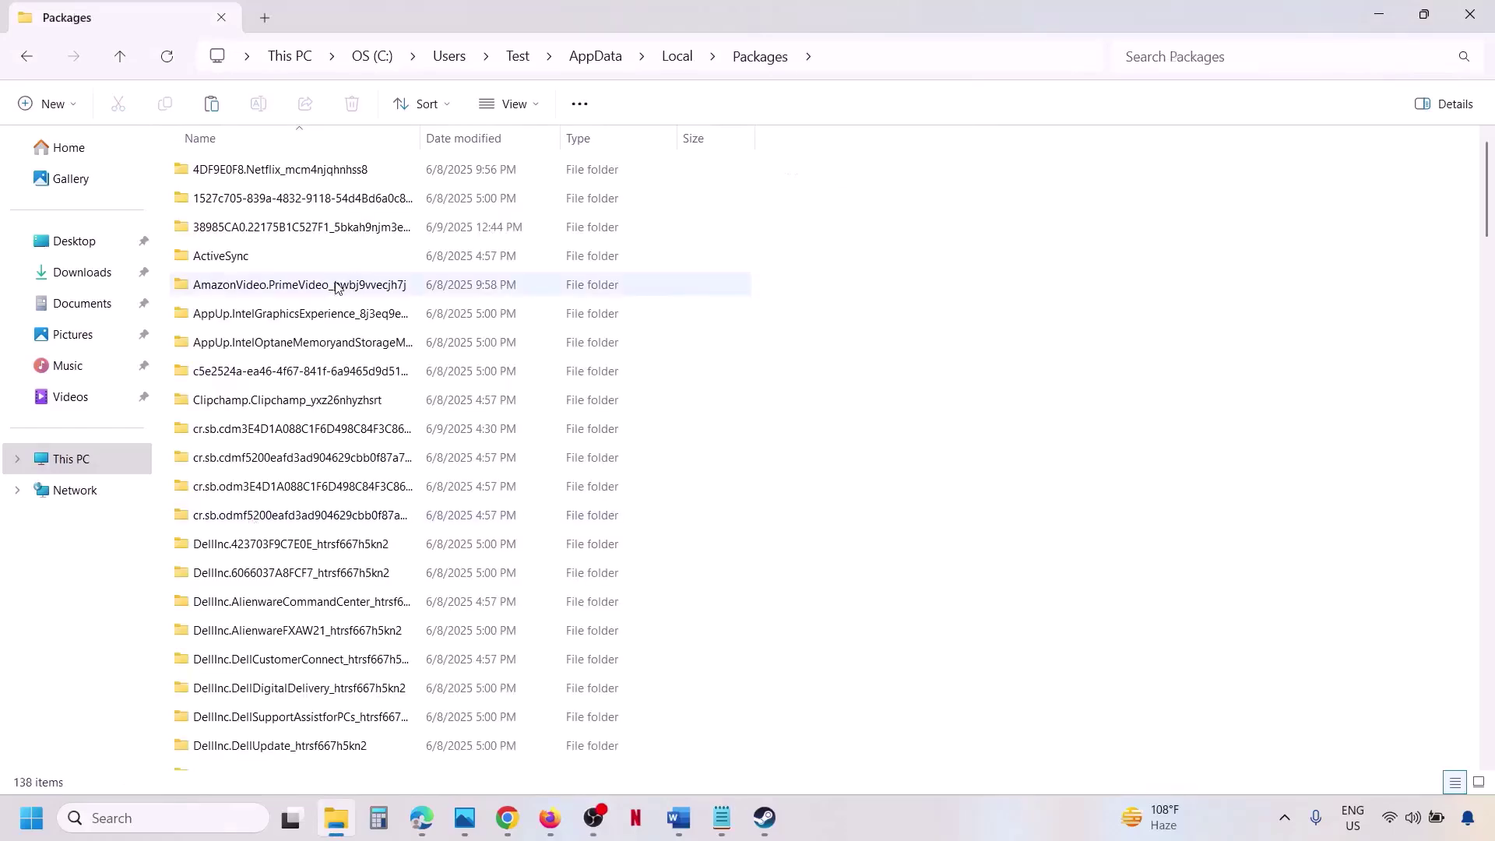
Locate and select Microsoft.WindowsStore_8wekyb3d8bbwe, checking it against the cache path in Word.
{"action": "scroll", "coordinate": [274, 389], "scroll_direction": "down", "scroll_amount": 7}
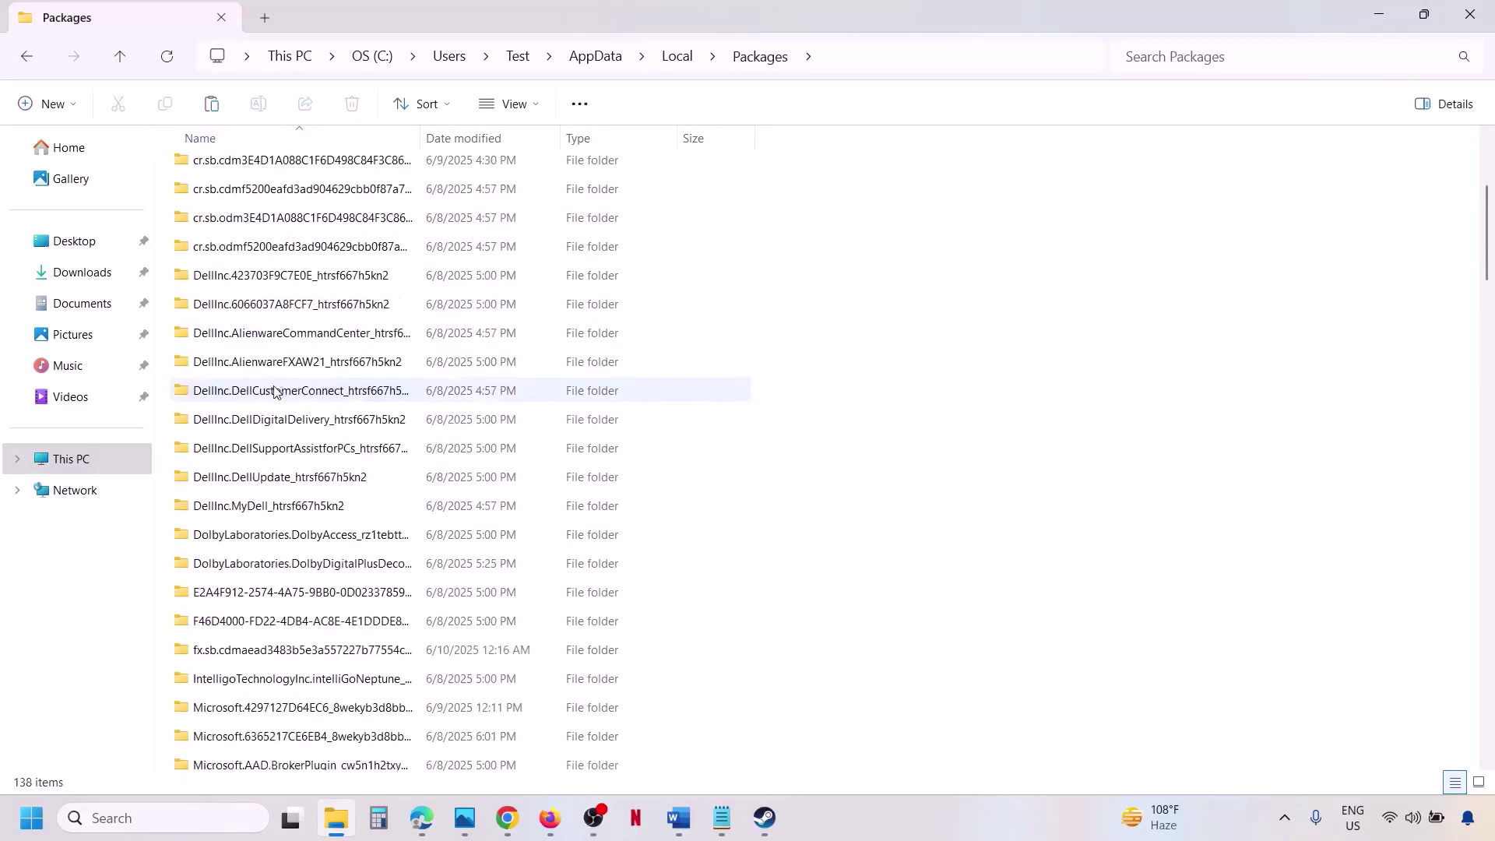
{"action": "scroll", "coordinate": [274, 389], "scroll_direction": "down", "scroll_amount": 13}
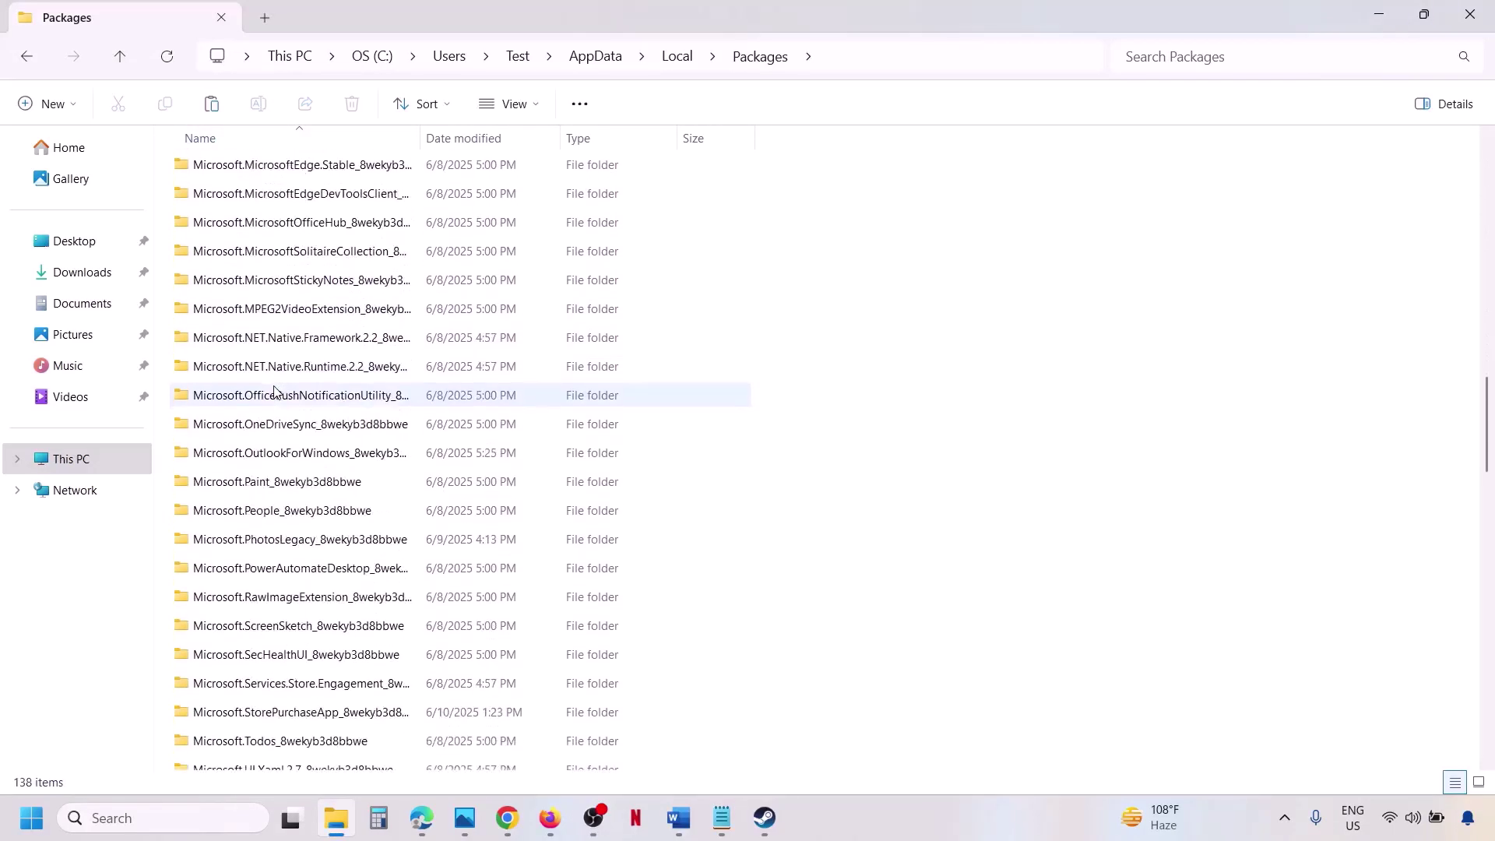
{"action": "scroll", "coordinate": [274, 391], "scroll_direction": "down", "scroll_amount": 7}
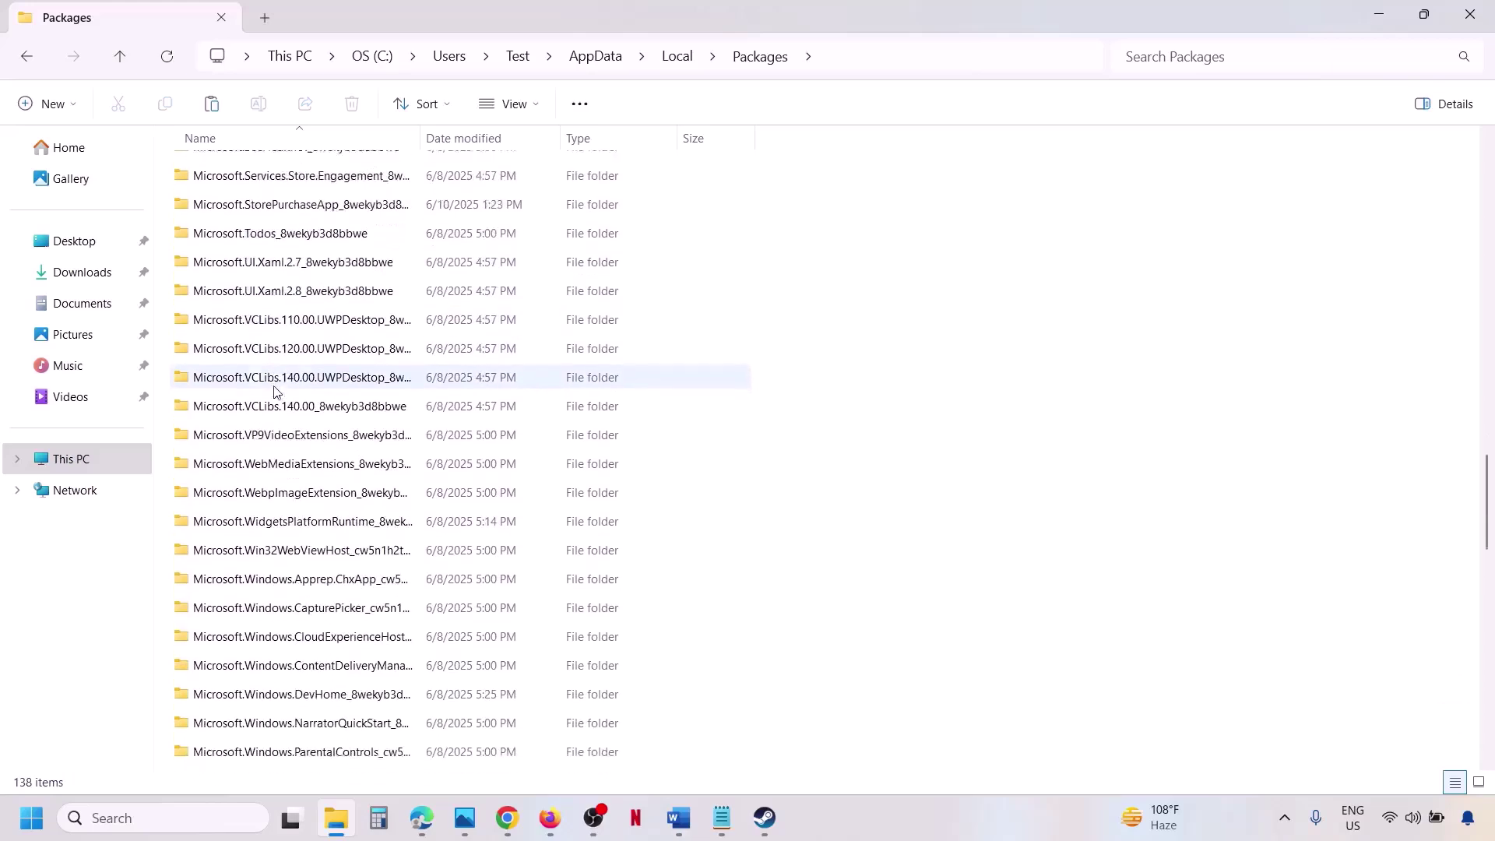
{"action": "scroll", "coordinate": [274, 390], "scroll_direction": "down", "scroll_amount": 12}
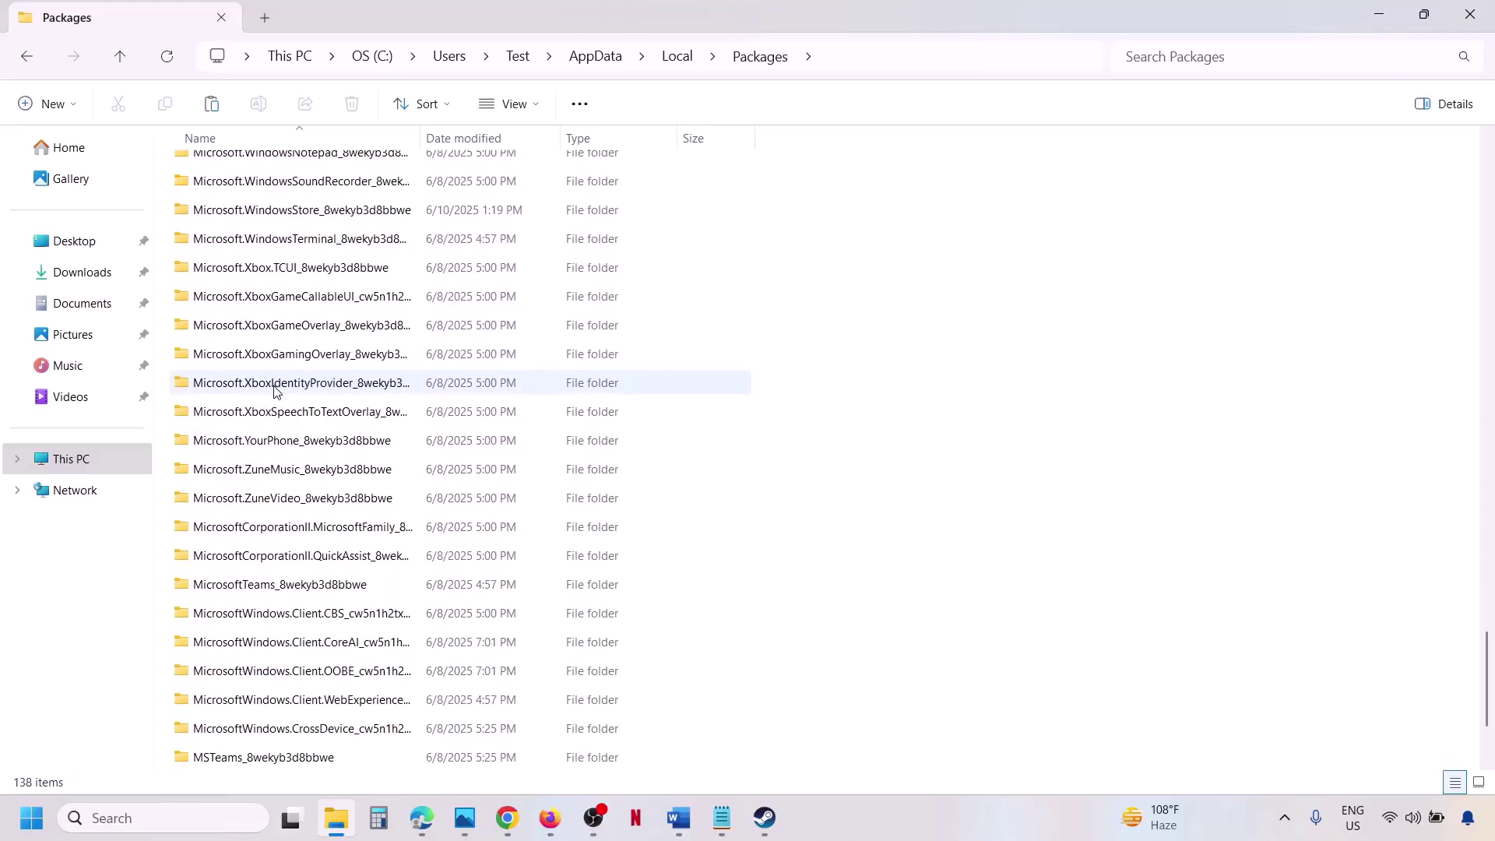
{"action": "scroll", "coordinate": [355, 341], "scroll_direction": "up", "scroll_amount": 1}
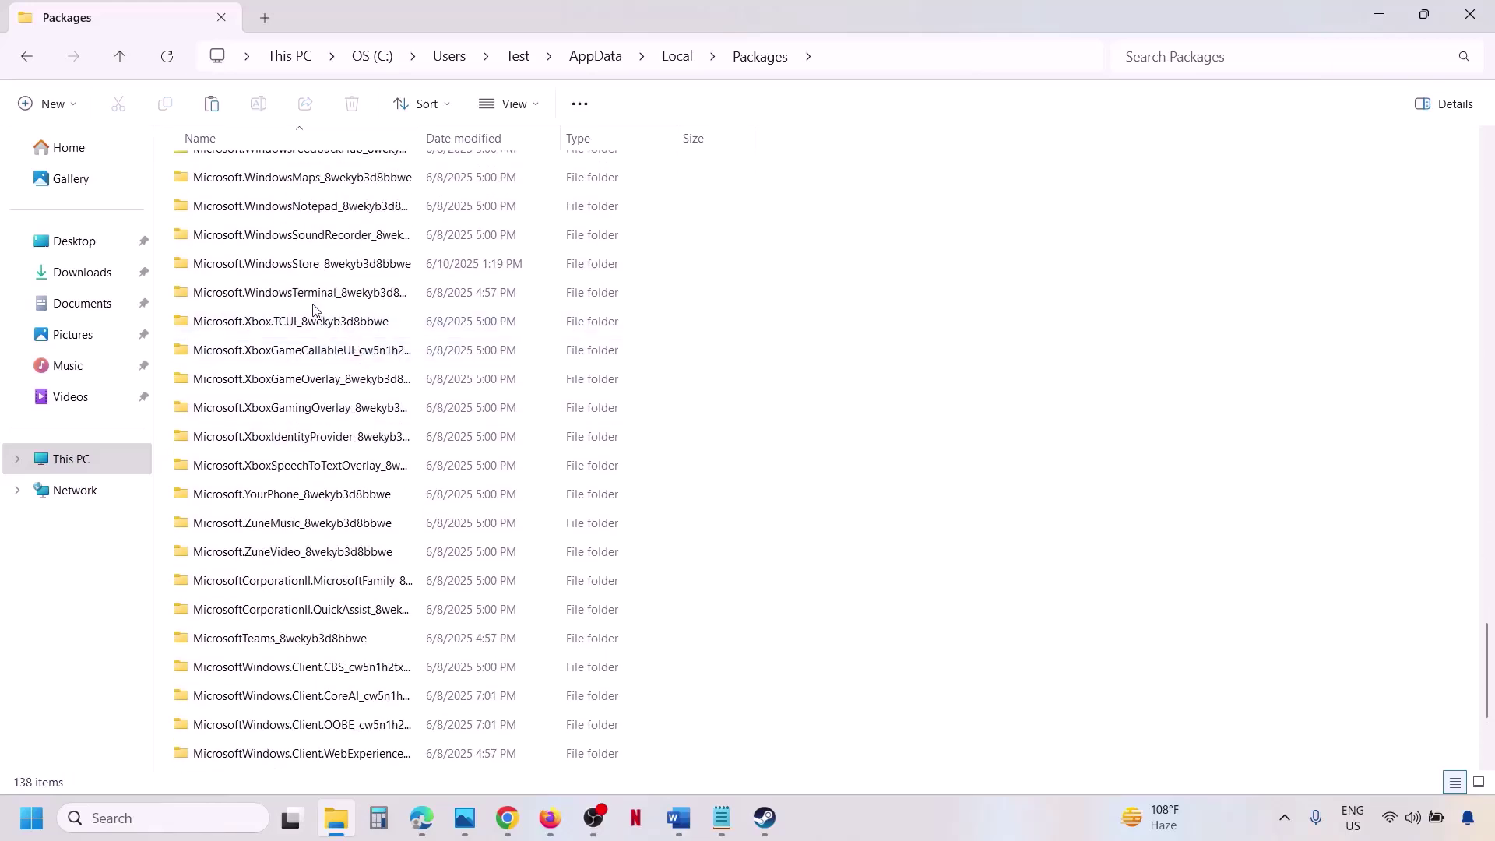
{"action": "left_click", "coordinate": [305, 262]}
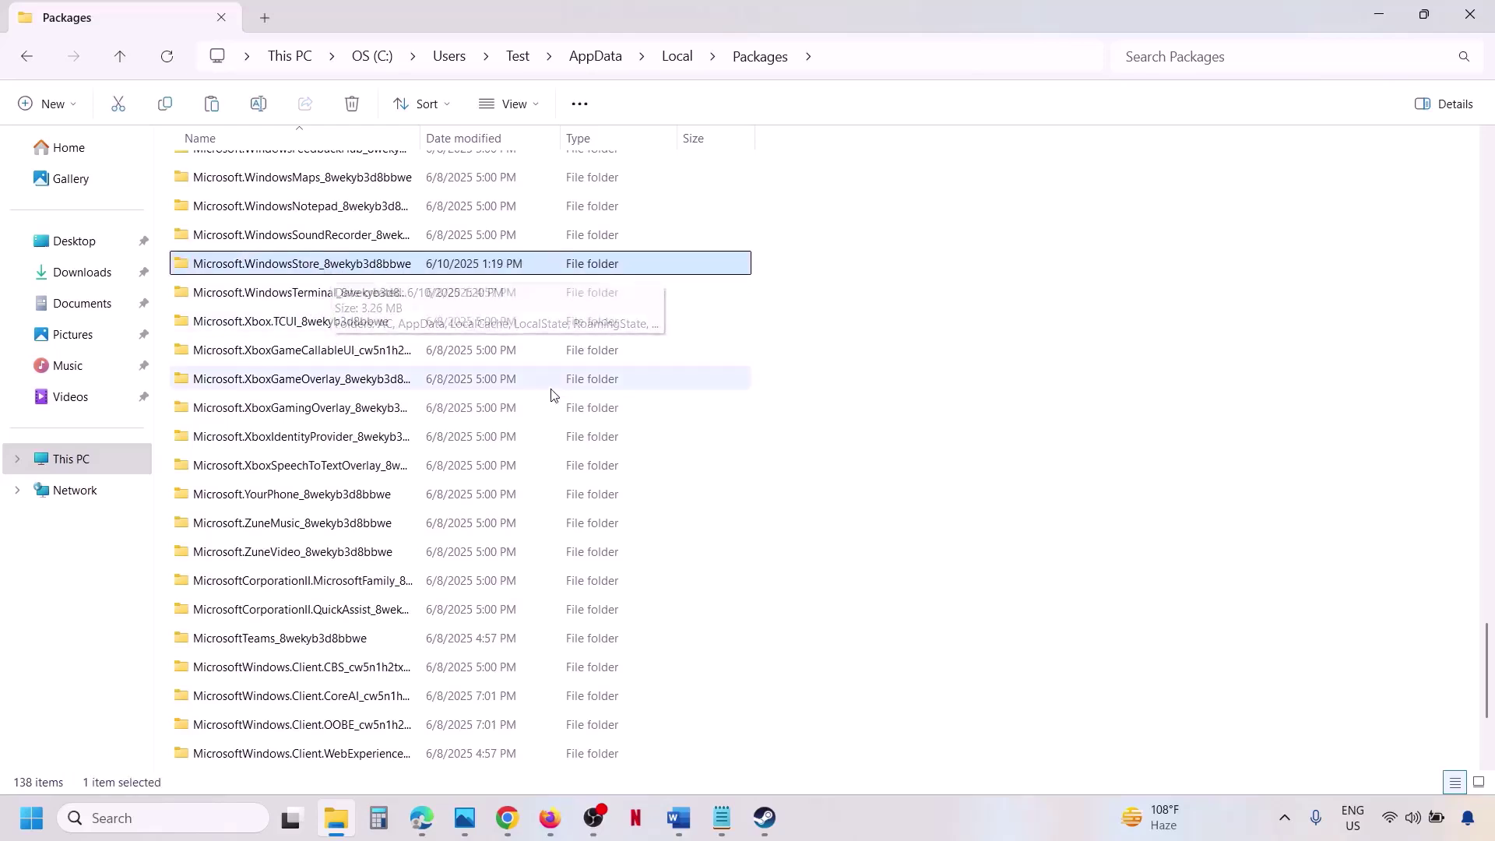
{"action": "left_click", "coordinate": [676, 813]}
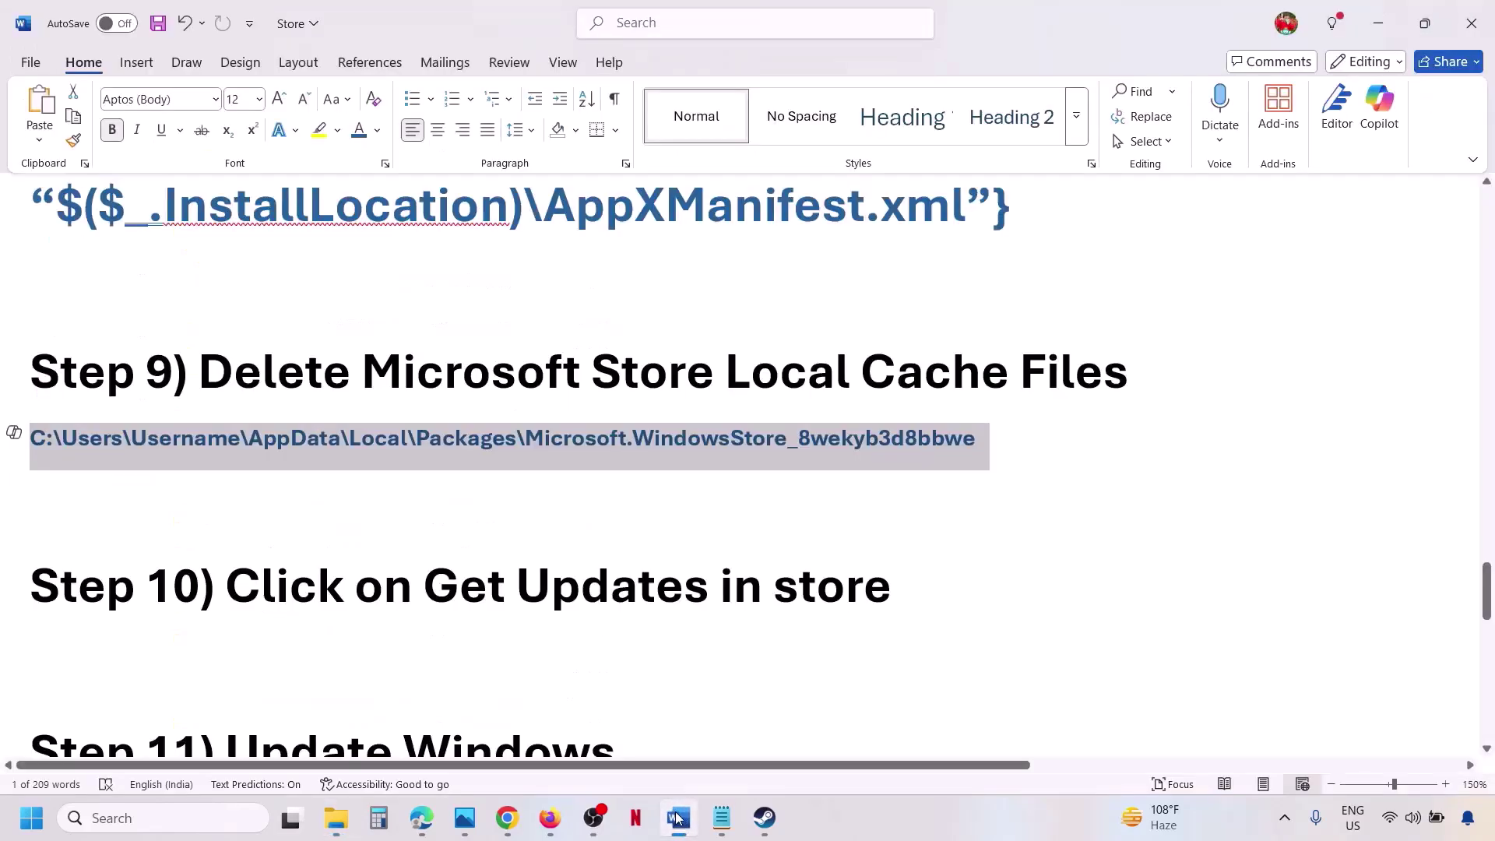
{"action": "left_click", "coordinate": [1380, 29]}
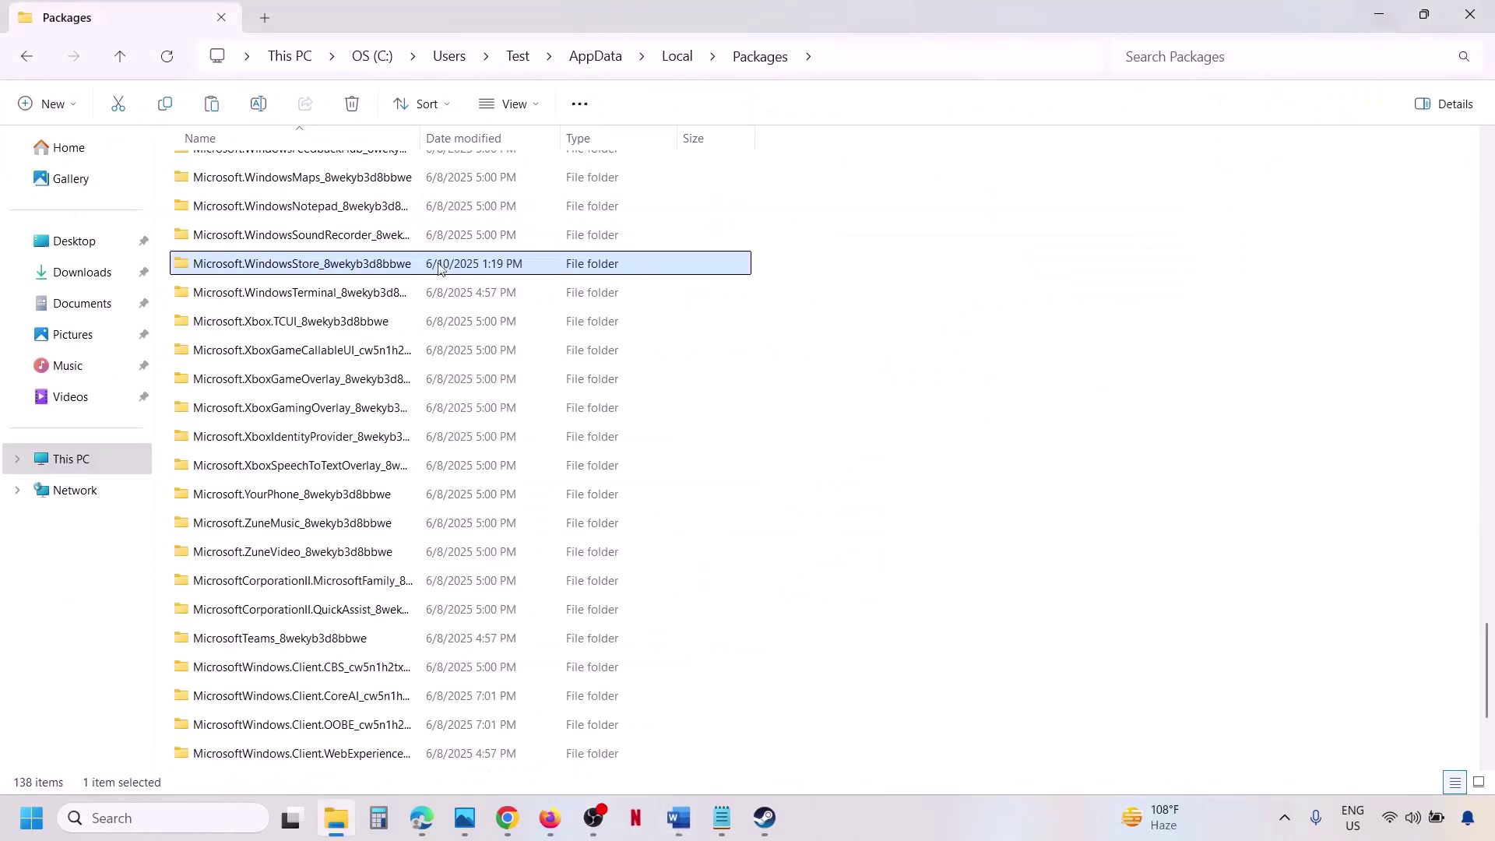
Delete the LocalCache folder inside Microsoft.WindowsStore_8wekyb3d8bbwe.
{"action": "double_click", "coordinate": [376, 267]}
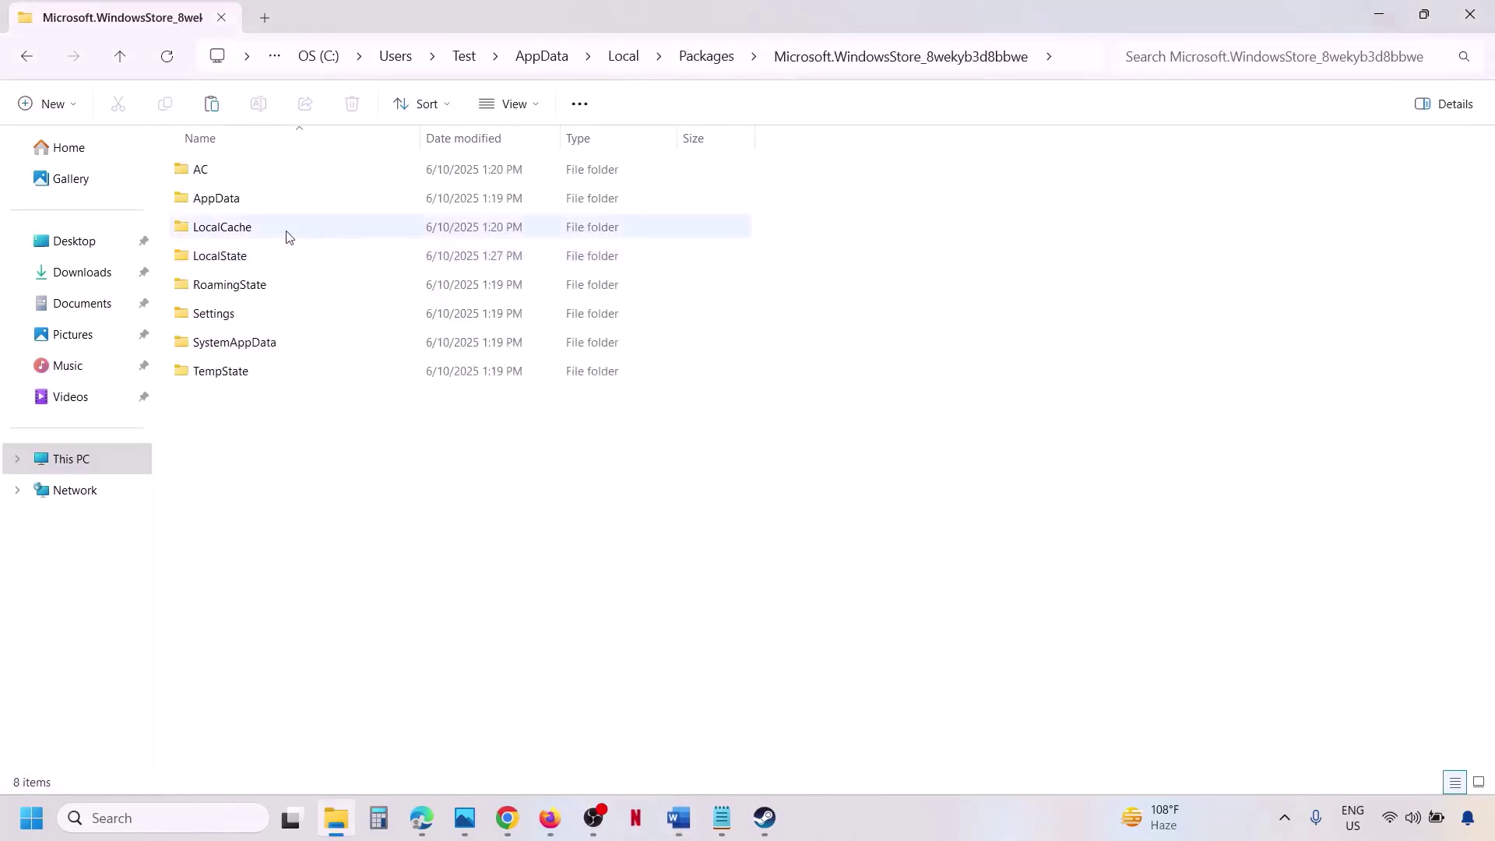
{"action": "left_click", "coordinate": [222, 229]}
{"action": "right_click", "coordinate": [222, 230]}
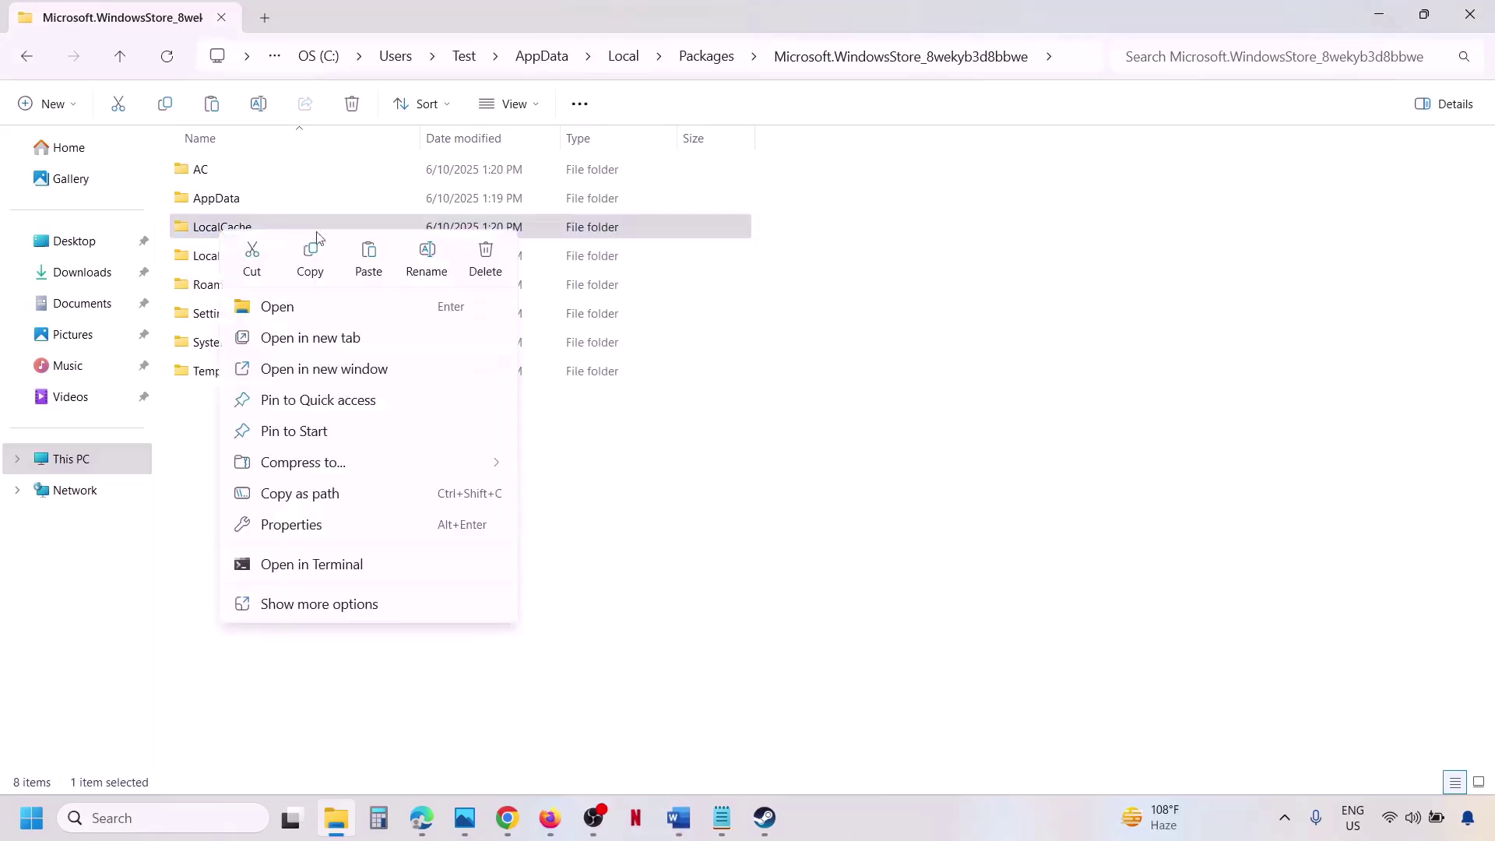
{"action": "left_click", "coordinate": [485, 256]}
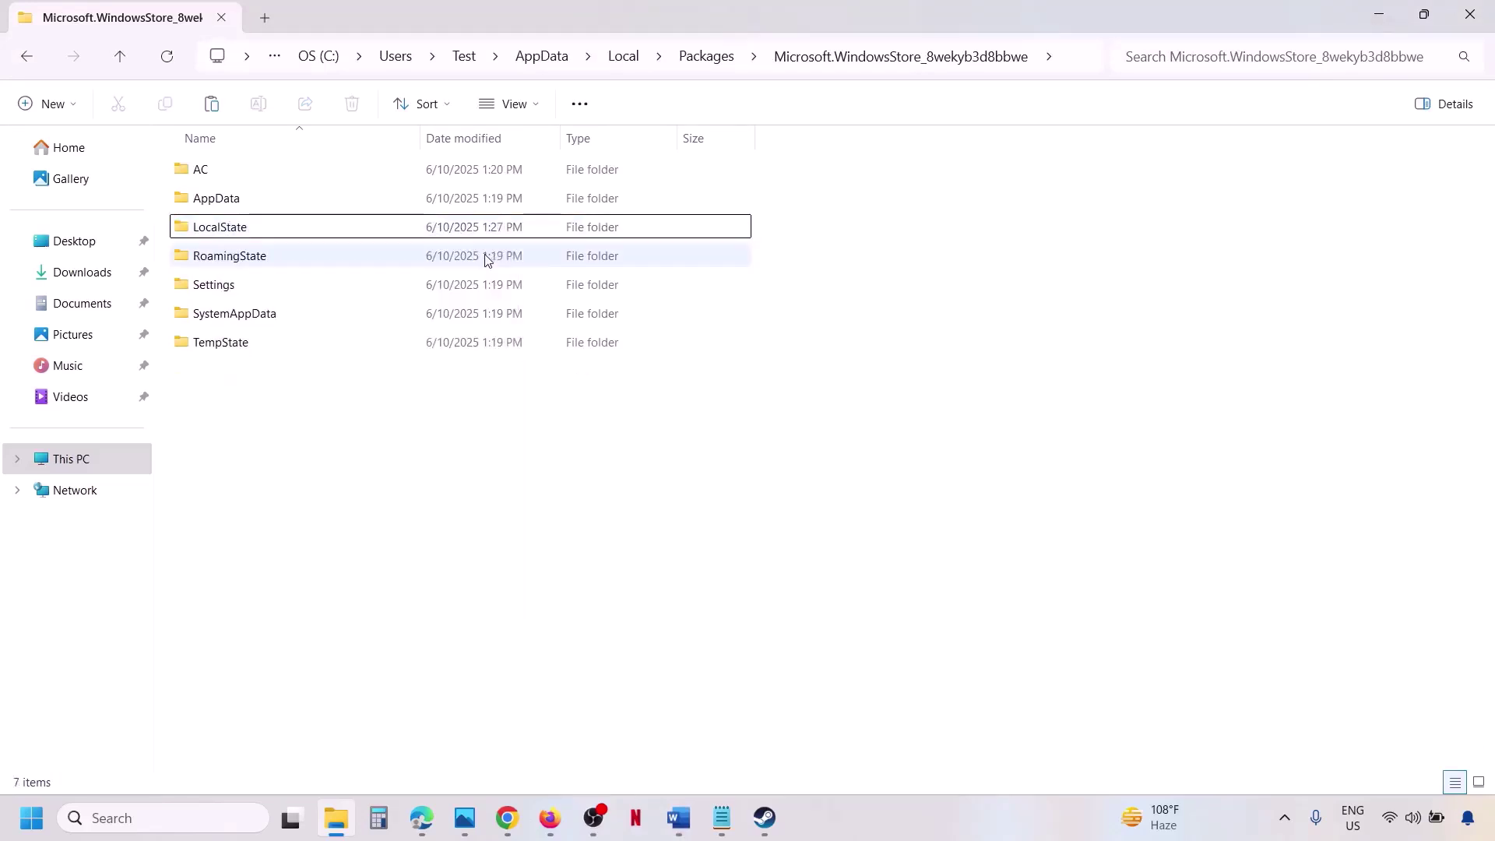
Highlight the Step 10 instruction about getting updates in the Word guide.
{"action": "left_click", "coordinate": [678, 816]}
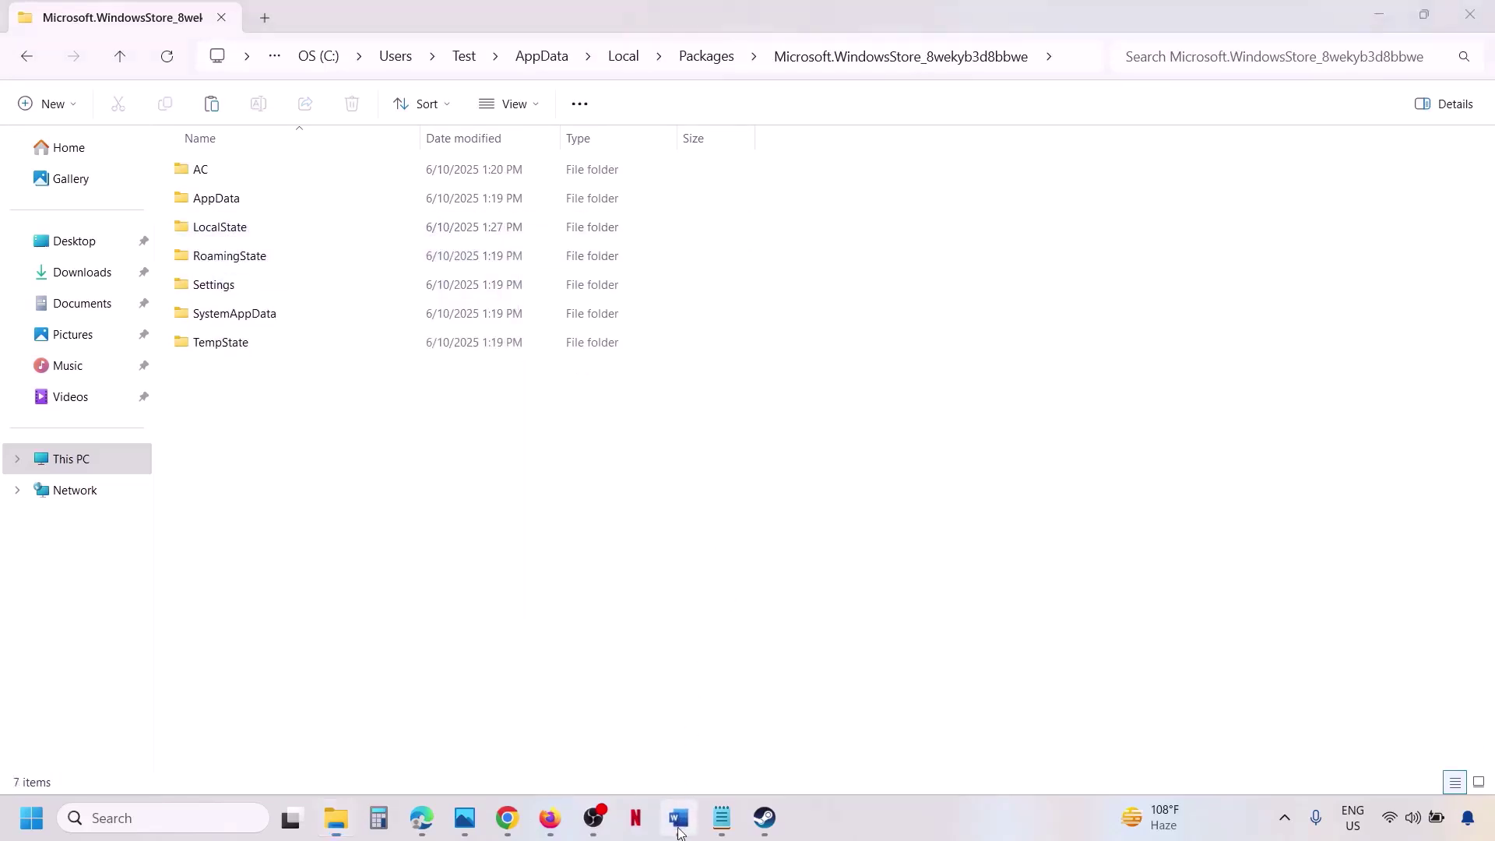
{"action": "scroll", "coordinate": [526, 567], "scroll_direction": "down", "scroll_amount": 1}
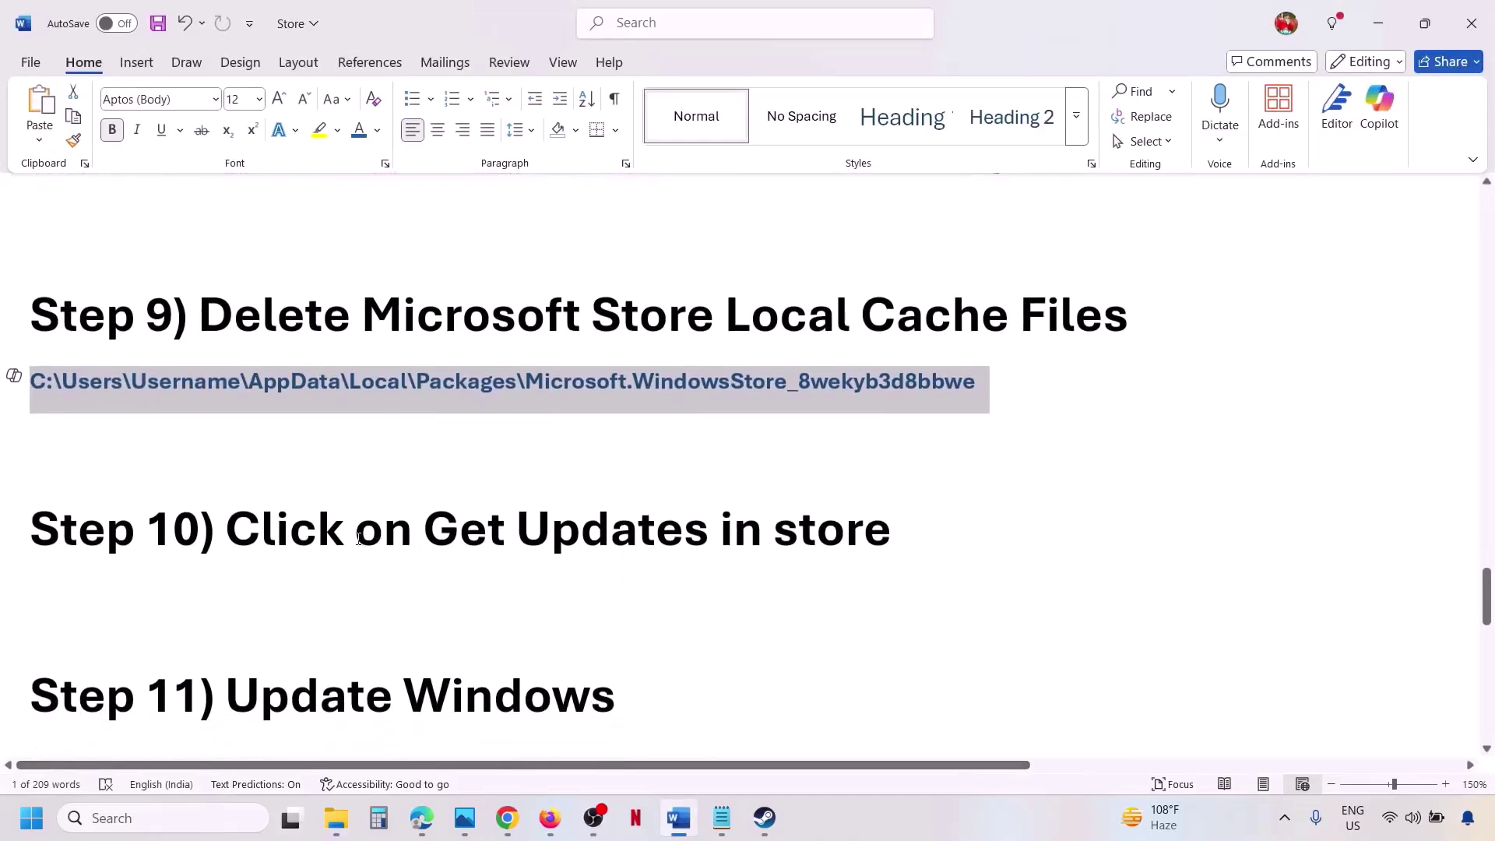
{"action": "left_click_drag", "start_coordinate": [358, 537], "coordinate": [890, 541]}
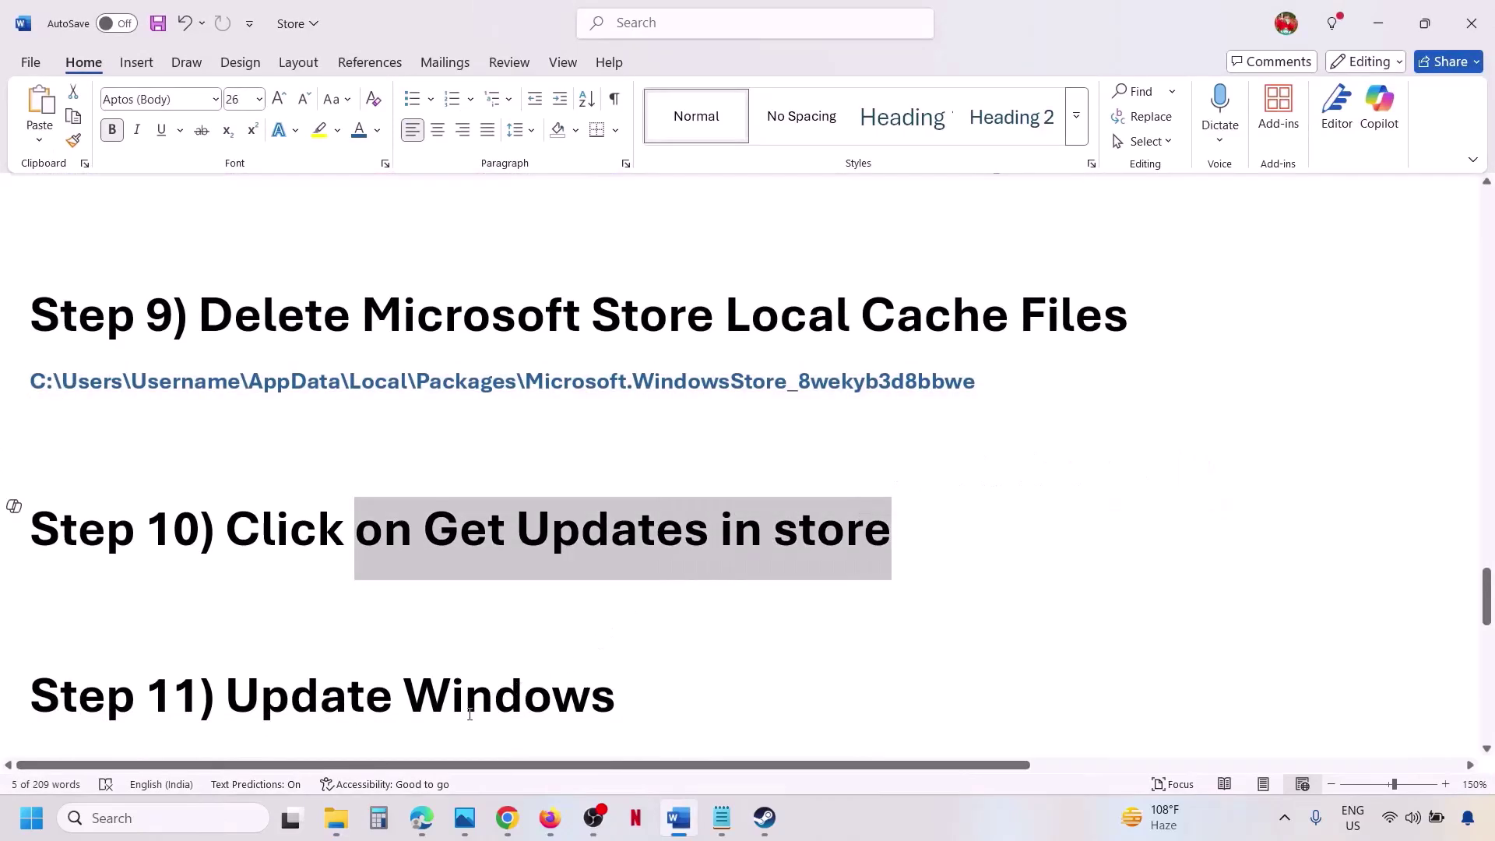
{"action": "left_click", "coordinate": [207, 819]}
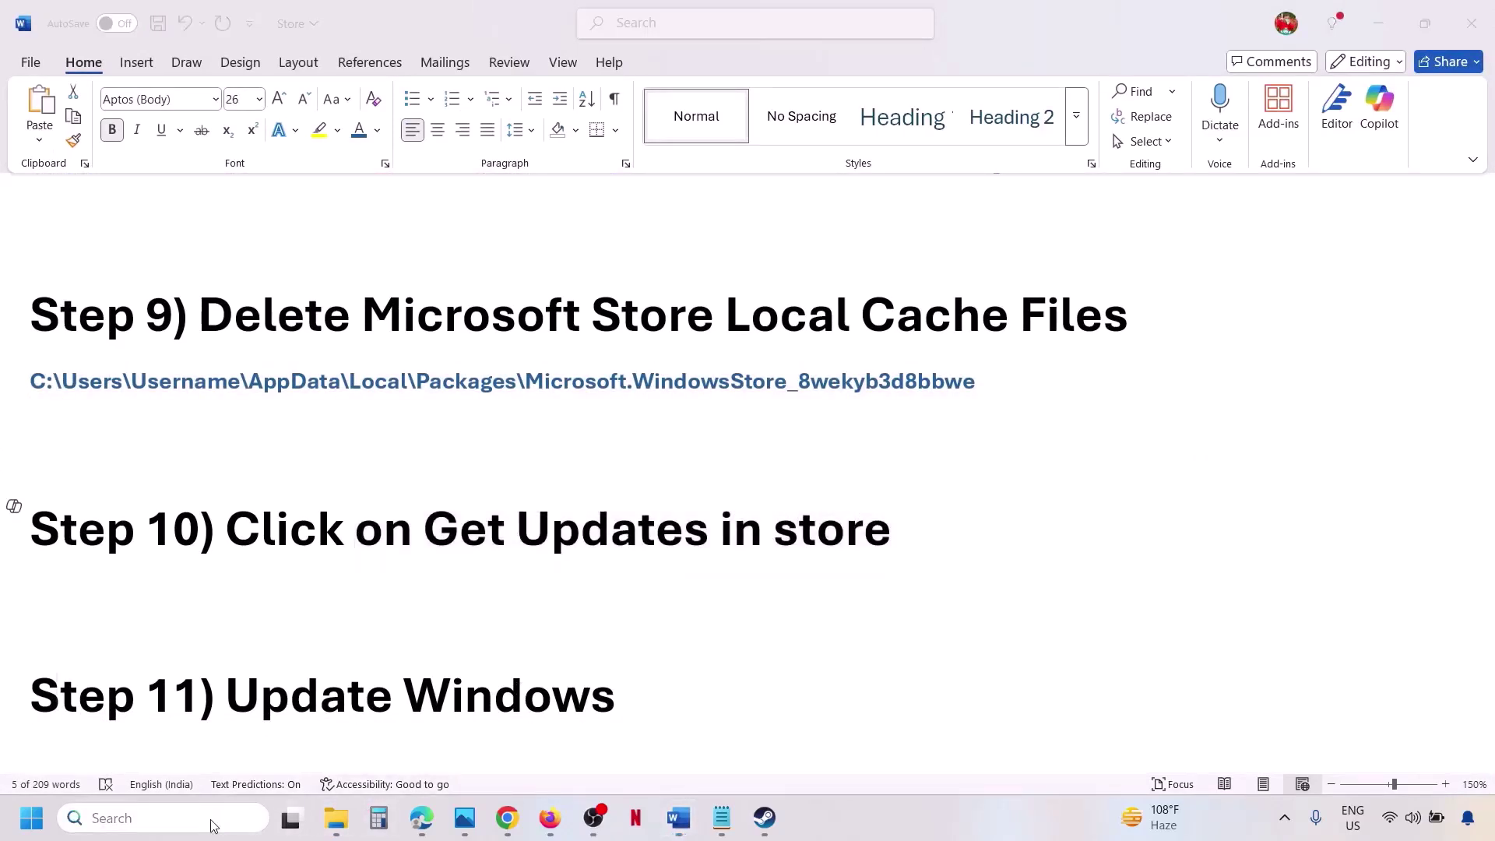
Launch Microsoft Store by searching 'microsoft st' in Windows Search.
{"action": "type", "text": "torr"}
{"action": "key", "text": "BackSpace"}
{"action": "key", "text": "BackSpace"}
{"action": "key", "text": "BackSpace"}
{"action": "key", "text": "BackSpace"}
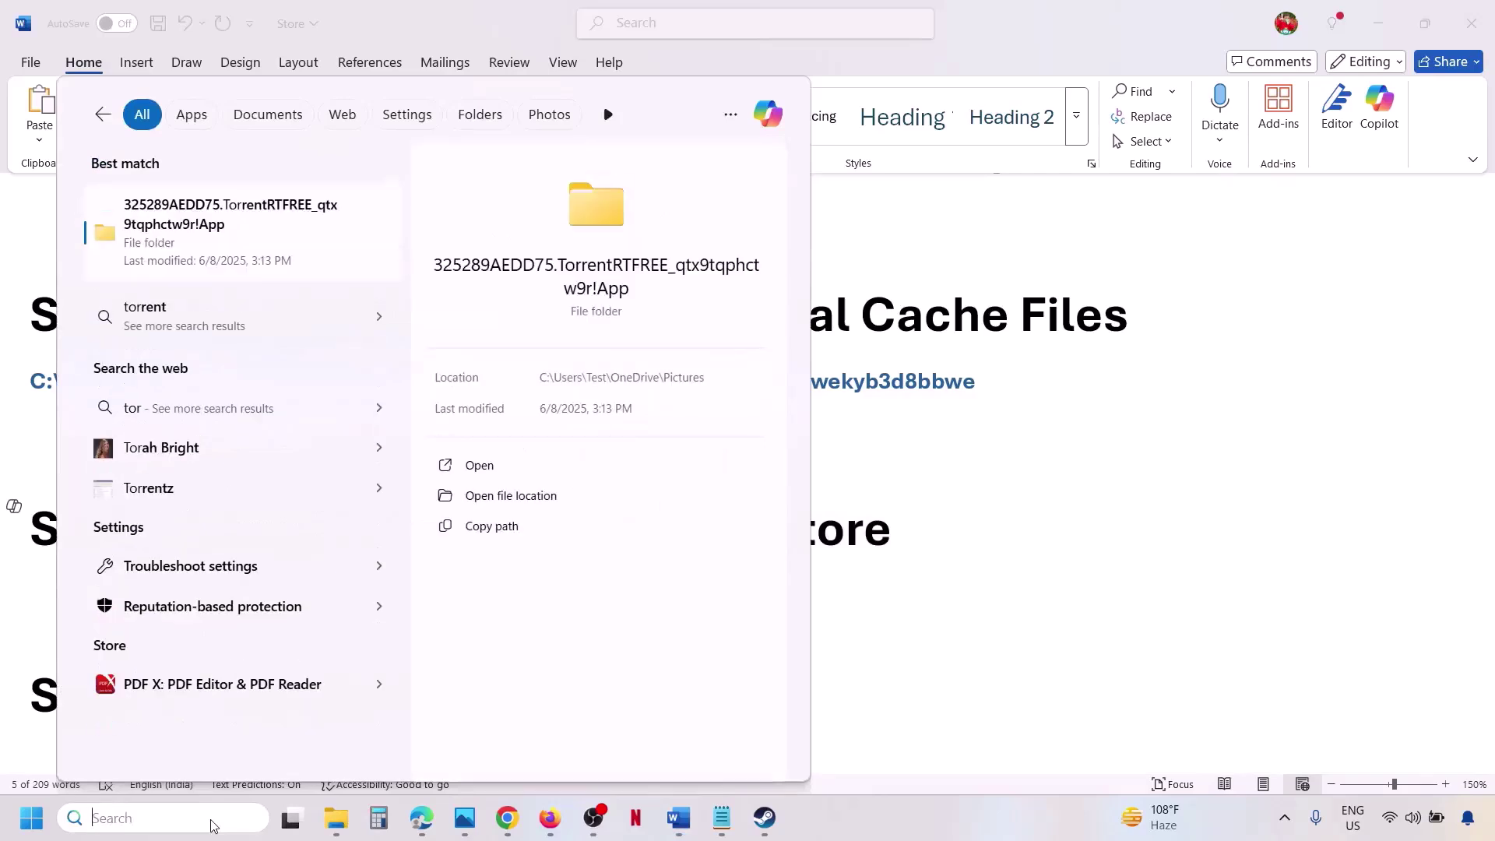
{"action": "type", "text": "micro"}
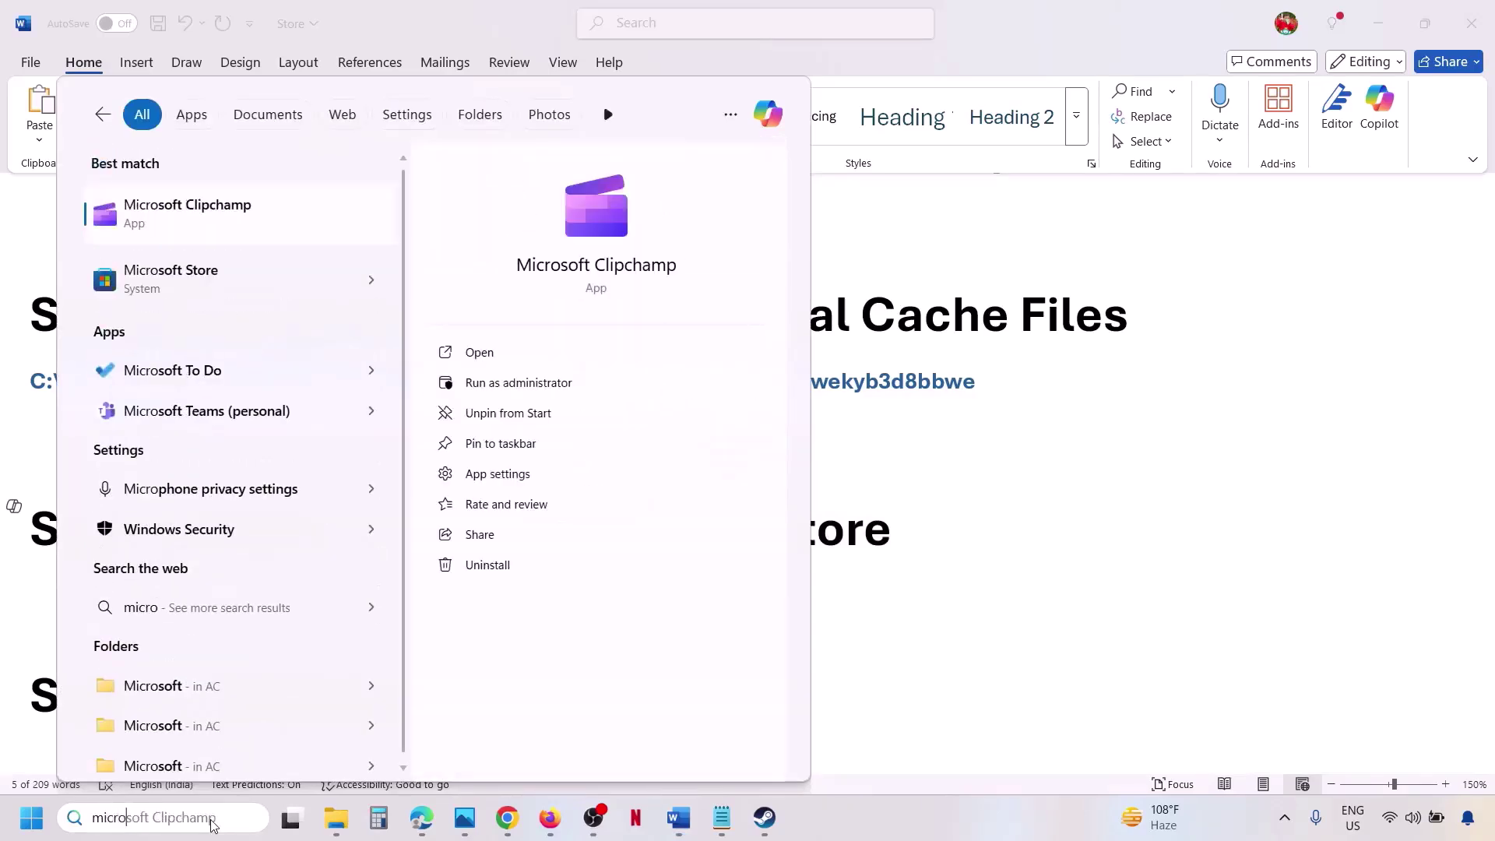
{"action": "type", "text": "soft st"}
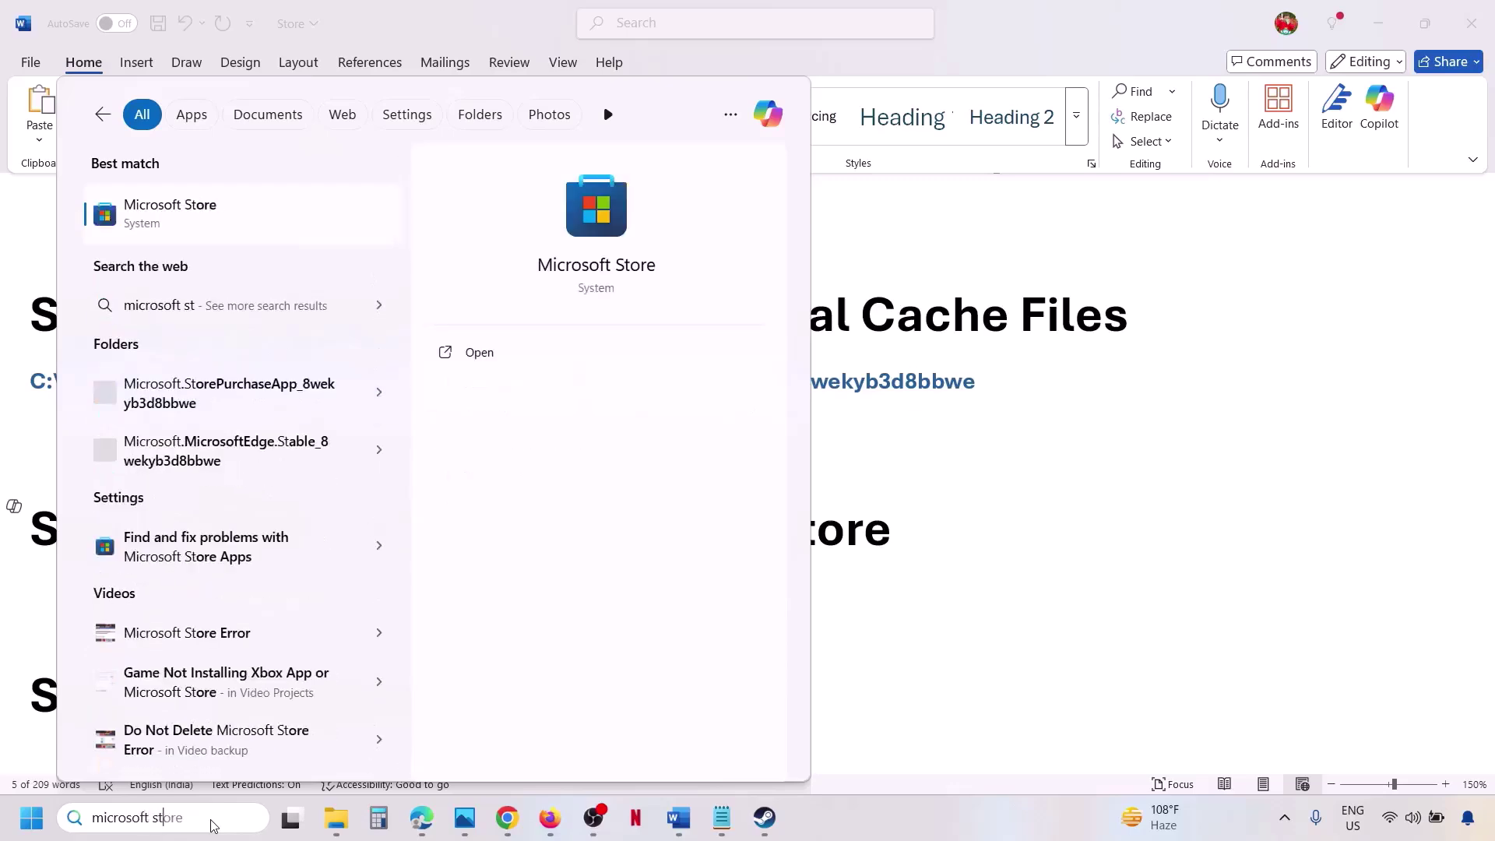
{"action": "key", "text": "Return"}
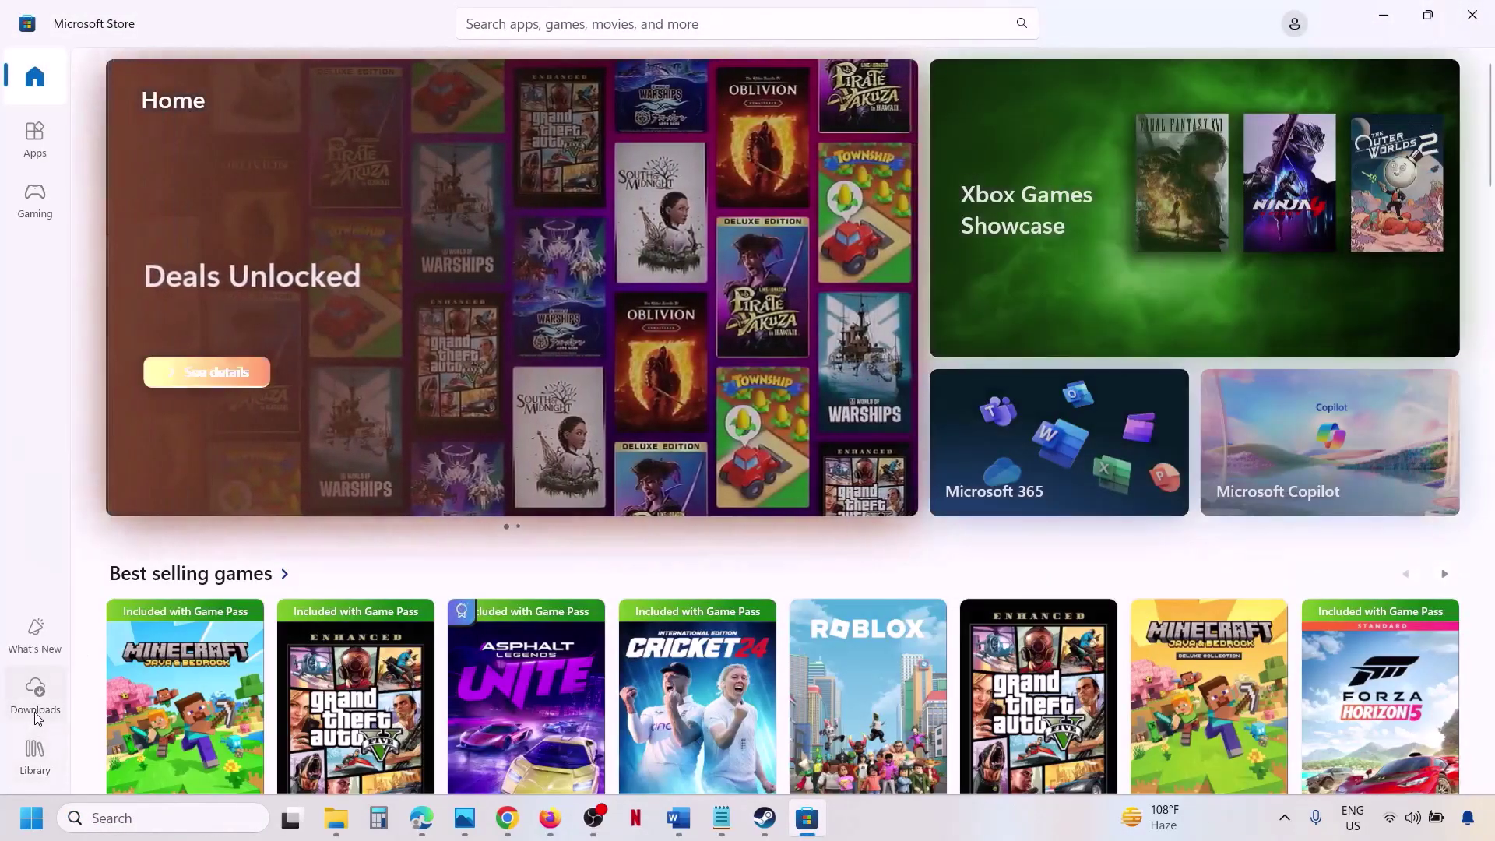
Run Check for updates on the Store's Downloads page, then return to the Word guide.
{"action": "left_click", "coordinate": [37, 714]}
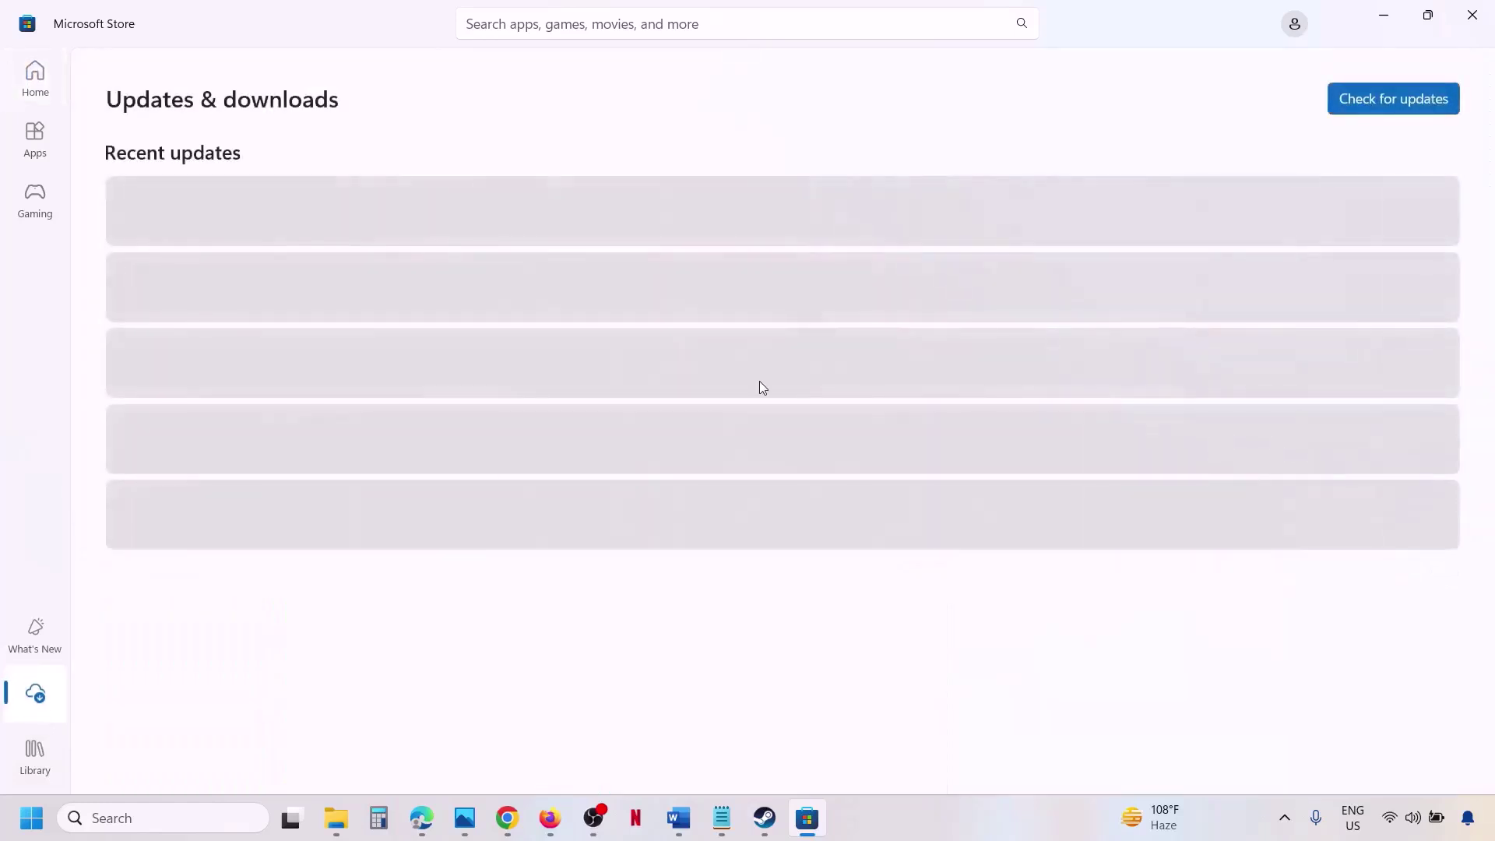
{"action": "left_click", "coordinate": [1389, 100]}
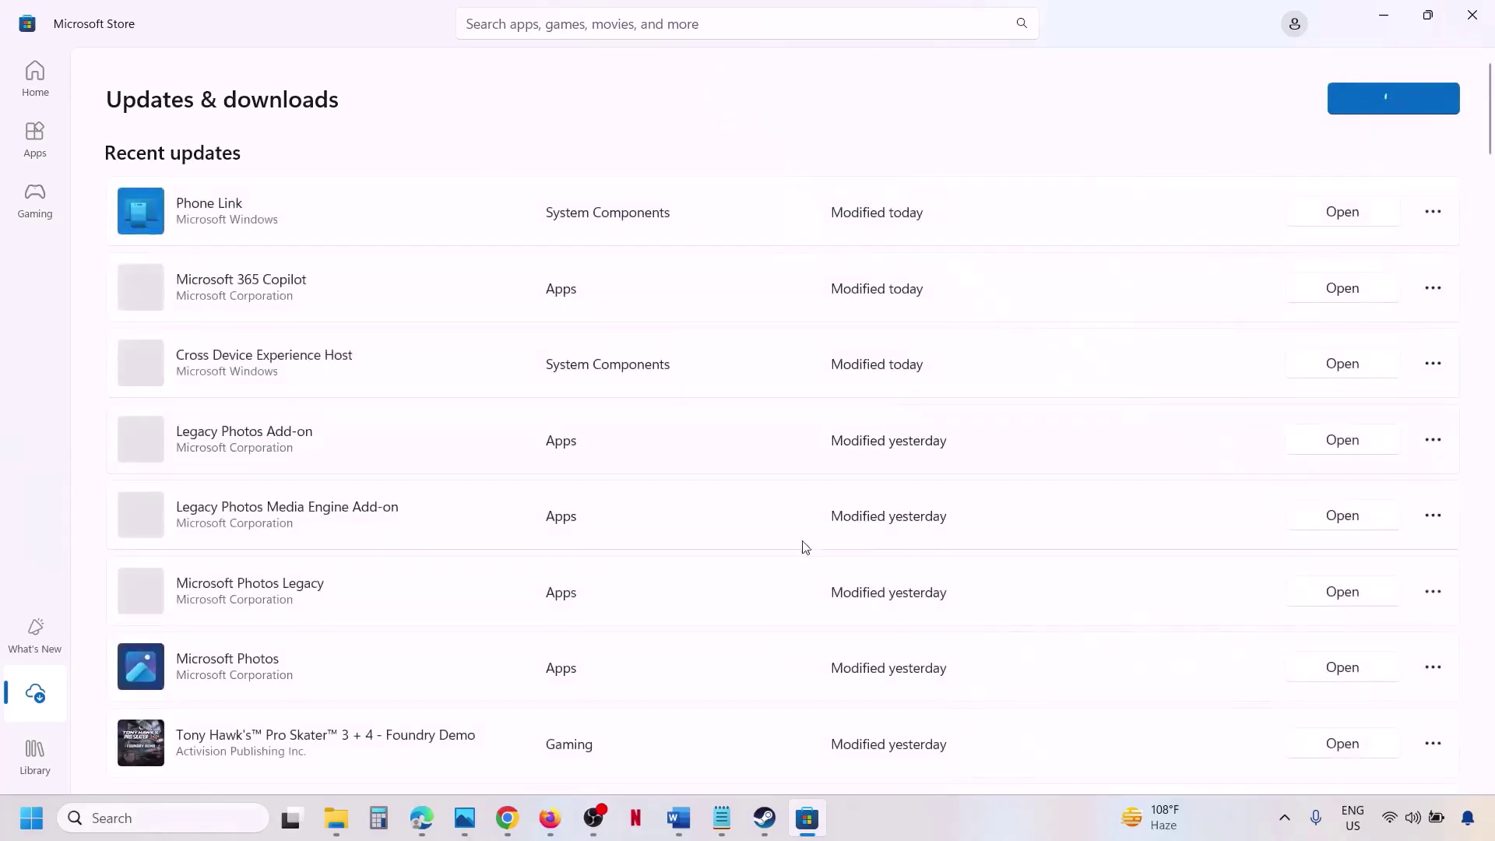
{"action": "left_click", "coordinate": [678, 817]}
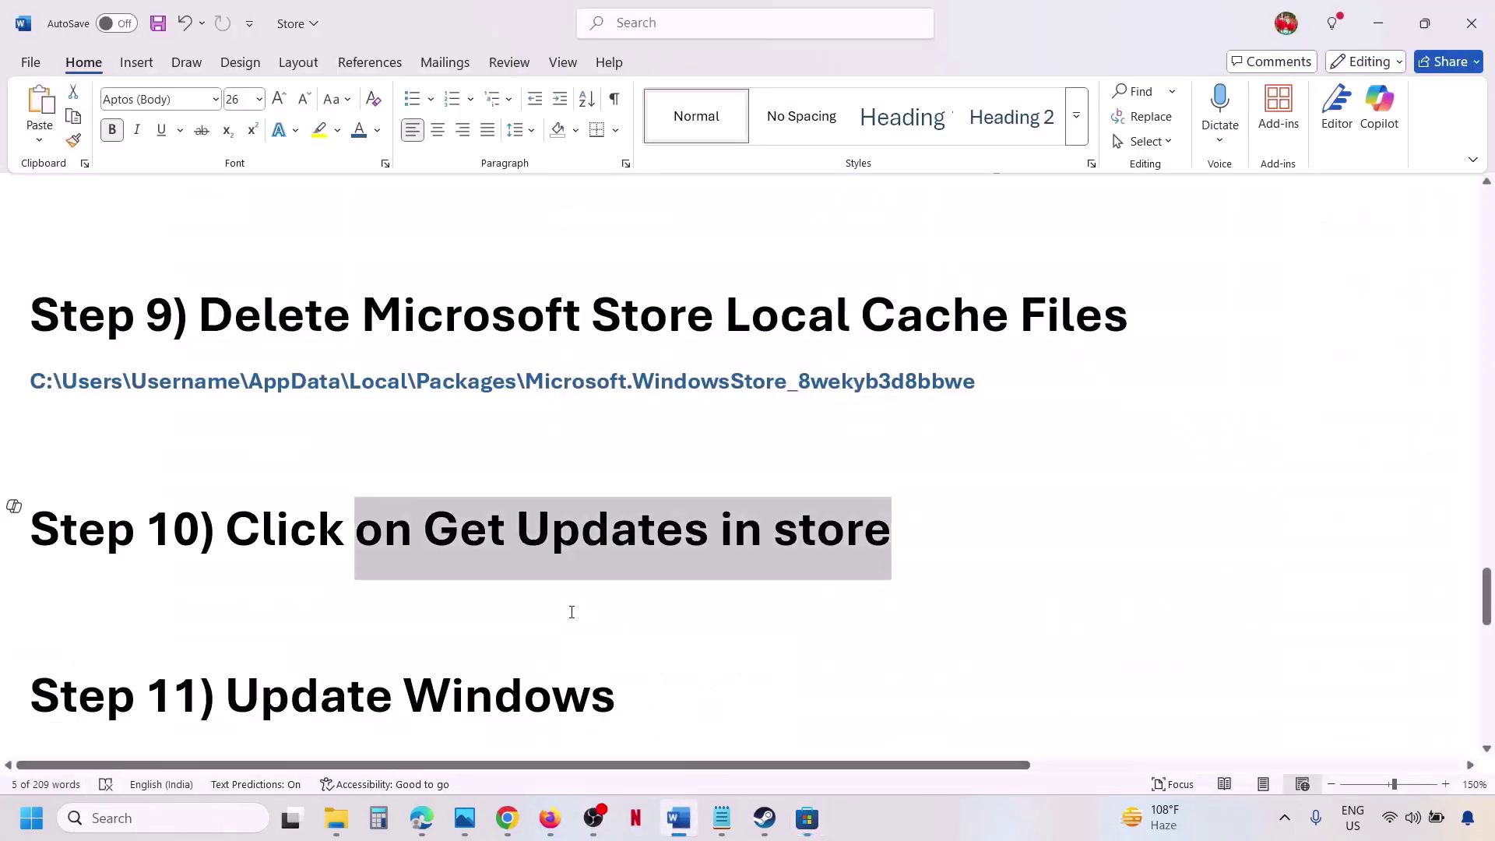
Highlight Step 10 and the Step 11 Update Windows heading, then open Settings with Win+I.
{"action": "scroll", "coordinate": [571, 612], "scroll_direction": "down", "scroll_amount": 1}
{"action": "left_click_drag", "start_coordinate": [241, 463], "coordinate": [887, 467]}
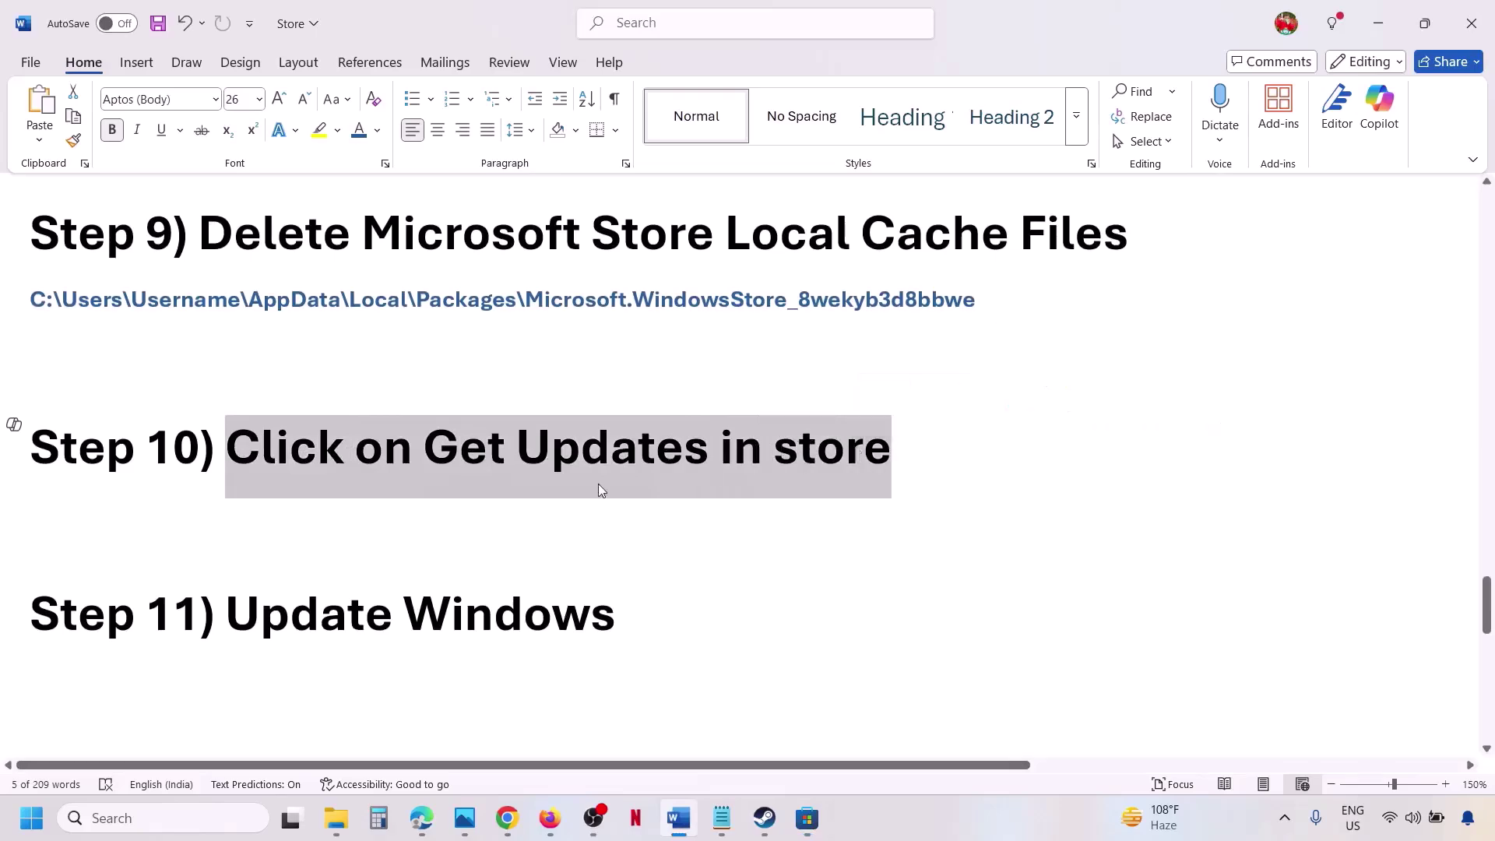
{"action": "left_click_drag", "start_coordinate": [266, 612], "coordinate": [574, 611]}
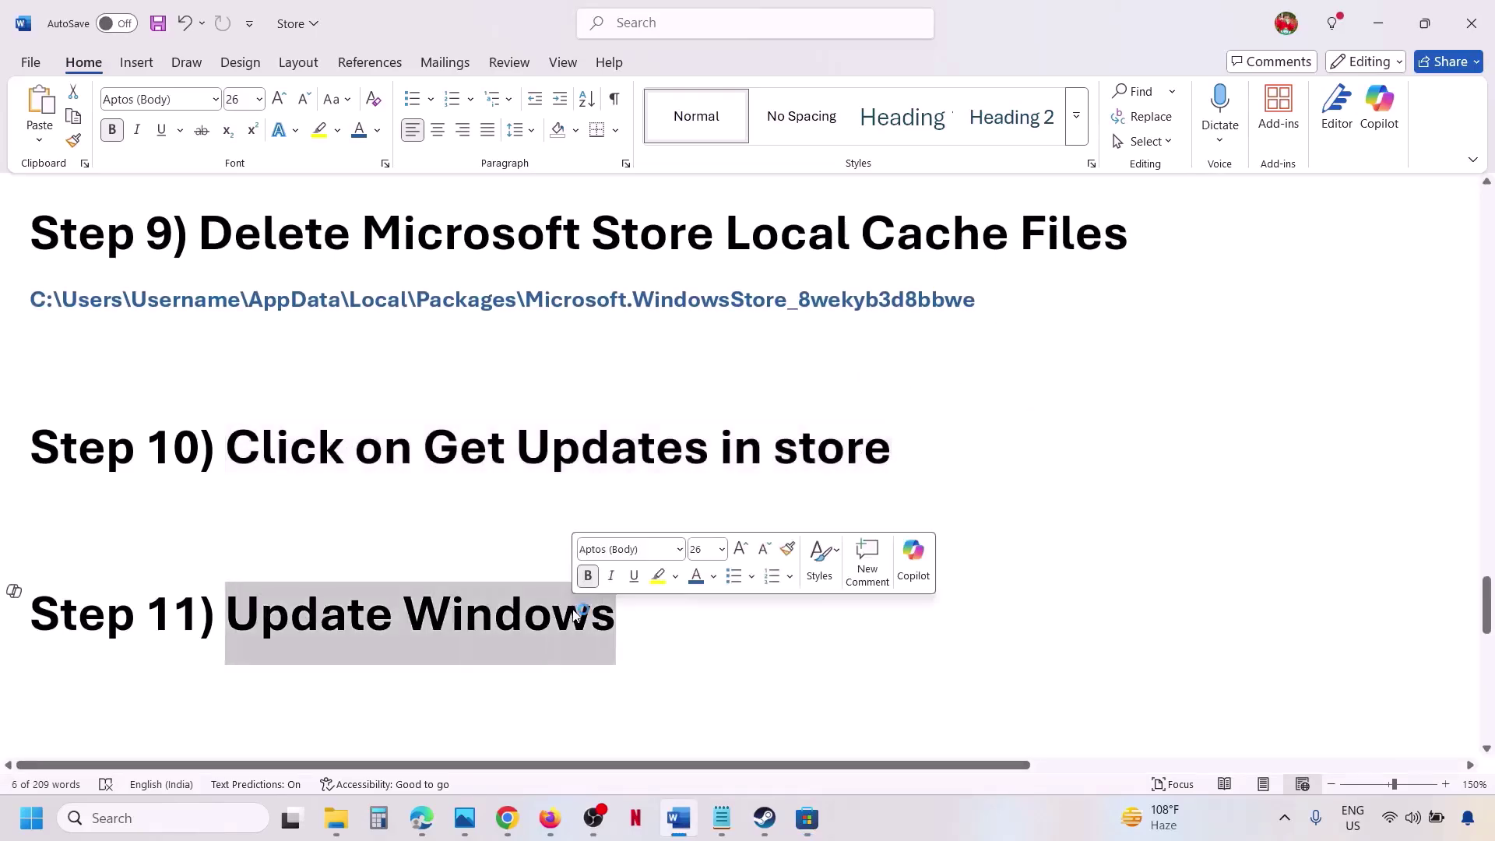
{"action": "key", "text": "super+i"}
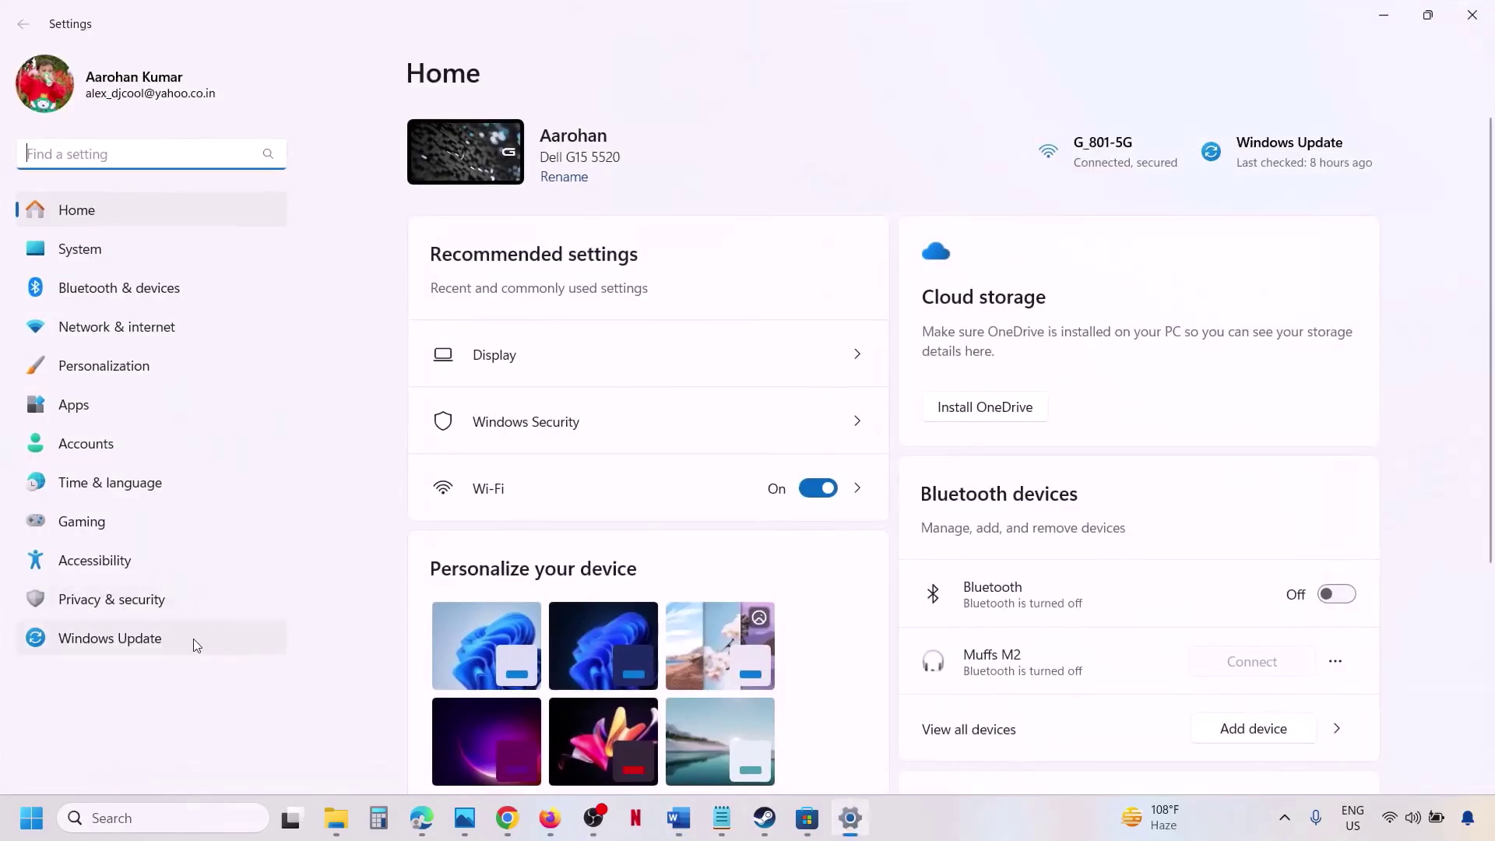
Start a Windows Update check, then scroll the Word guide to Step 12.
{"action": "left_click", "coordinate": [190, 638]}
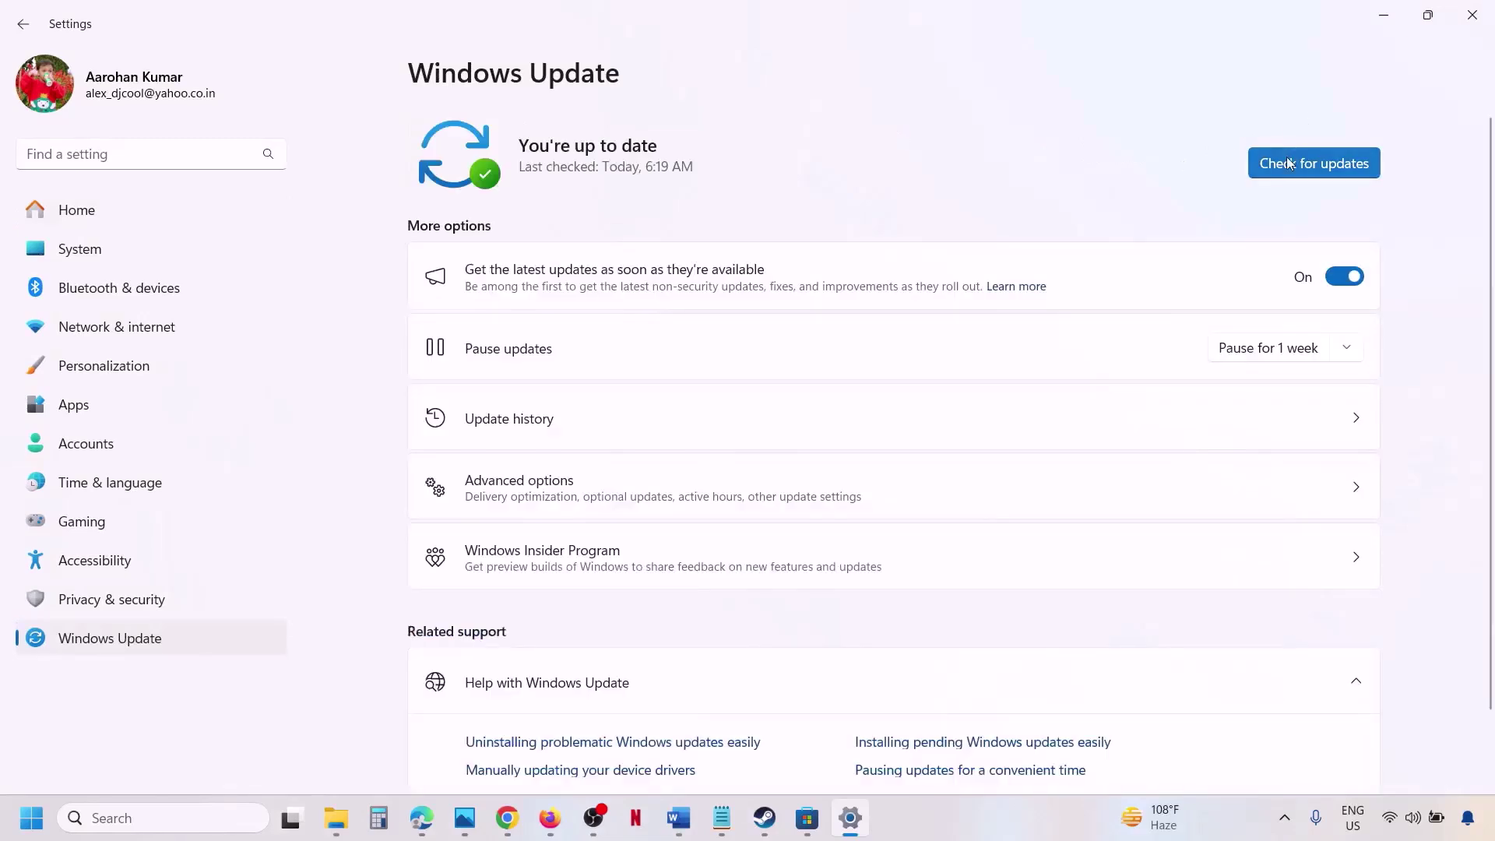
{"action": "left_click", "coordinate": [1286, 164]}
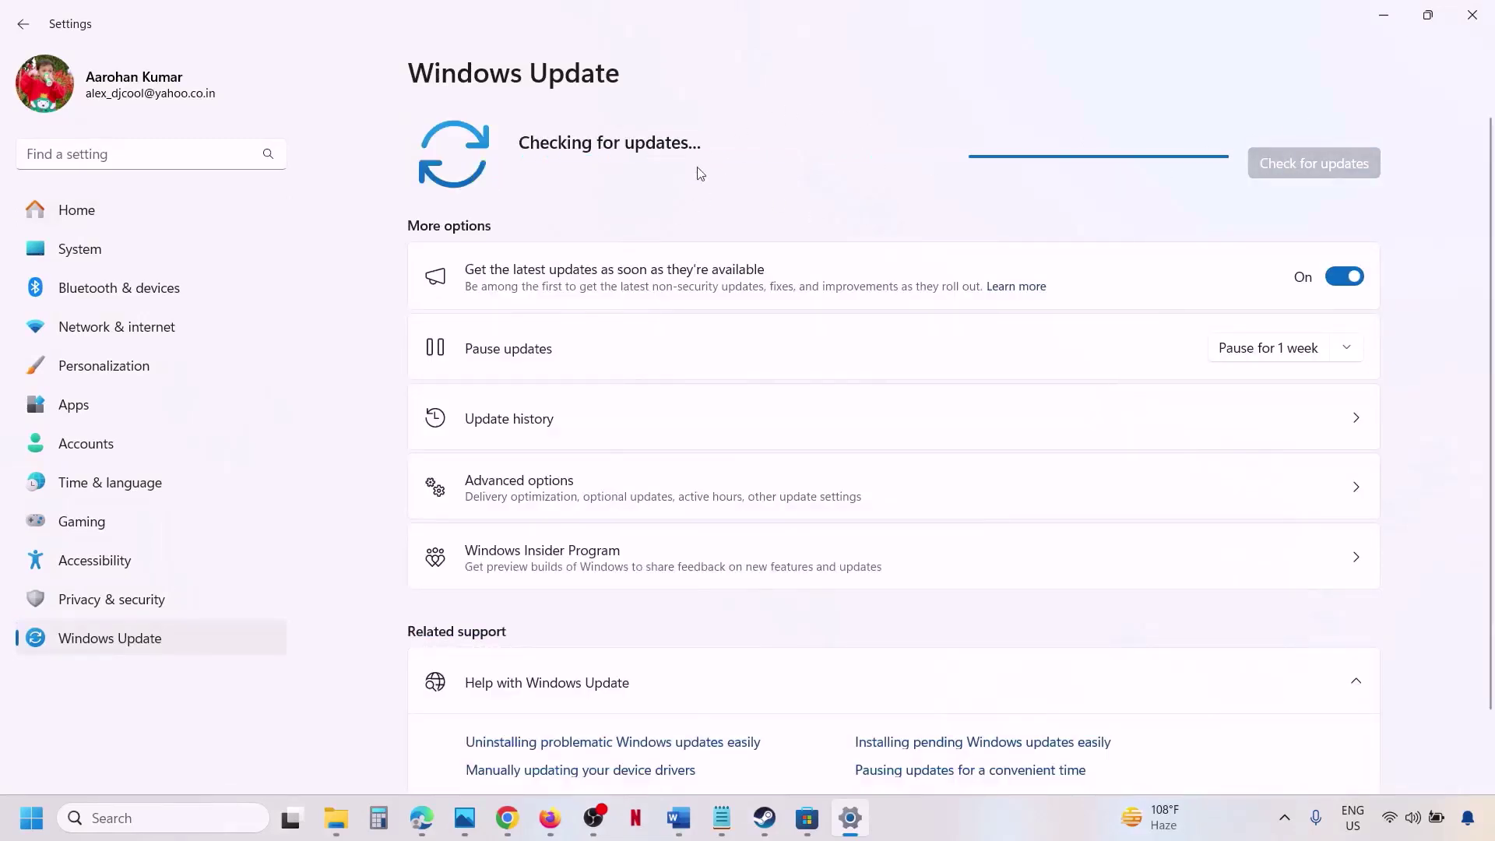
{"action": "left_click", "coordinate": [678, 817]}
{"action": "scroll", "coordinate": [557, 647], "scroll_direction": "down", "scroll_amount": 5}
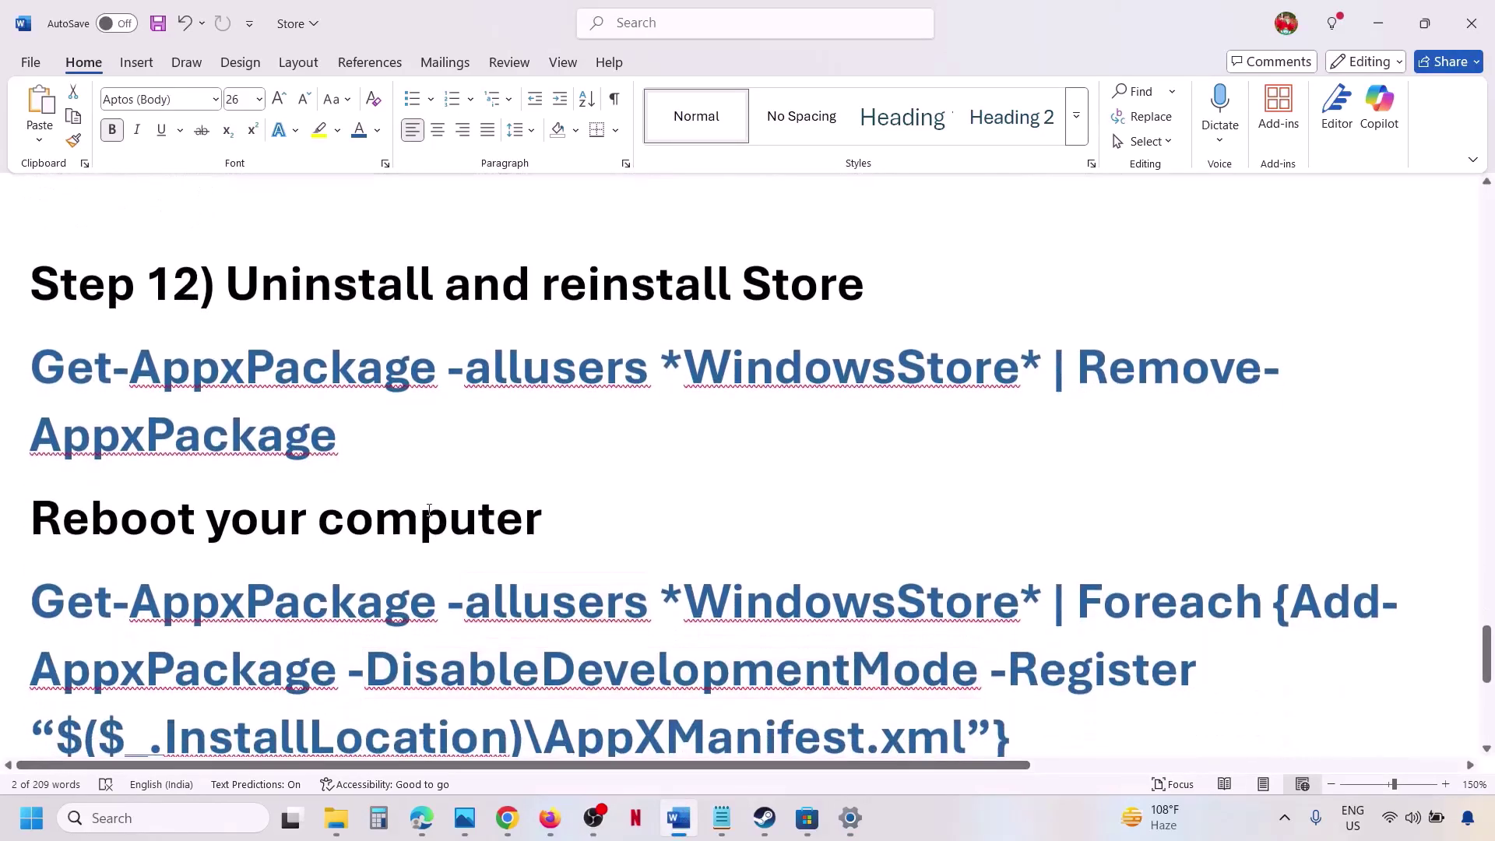
Copy the Remove-AppxPackage WindowsStore command and paste it into an administrator PowerShell.
{"action": "left_click_drag", "start_coordinate": [340, 442], "coordinate": [57, 375]}
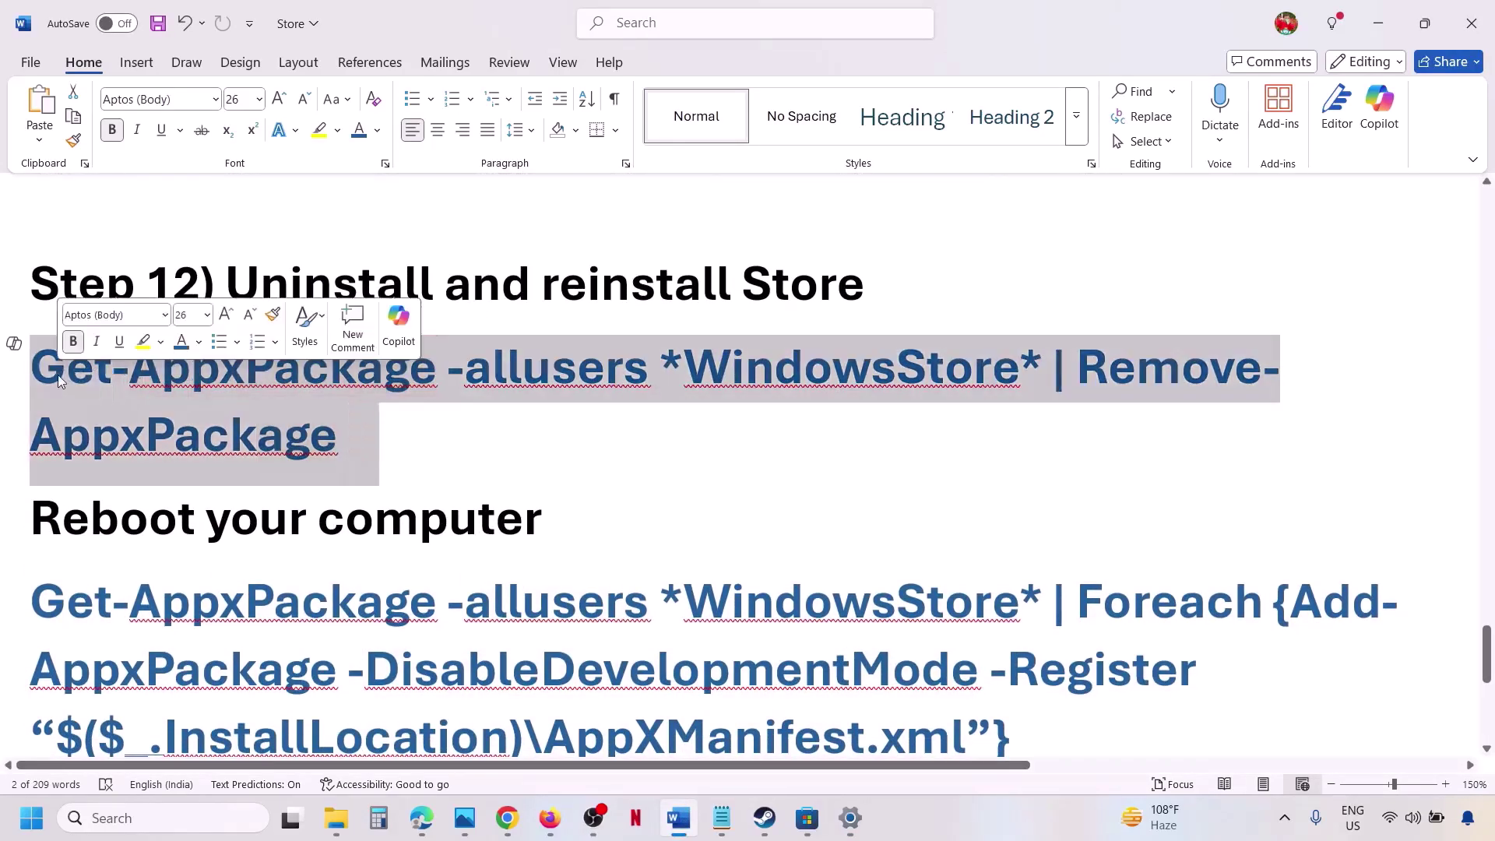
{"action": "right_click", "coordinate": [58, 375]}
{"action": "left_click", "coordinate": [140, 484]}
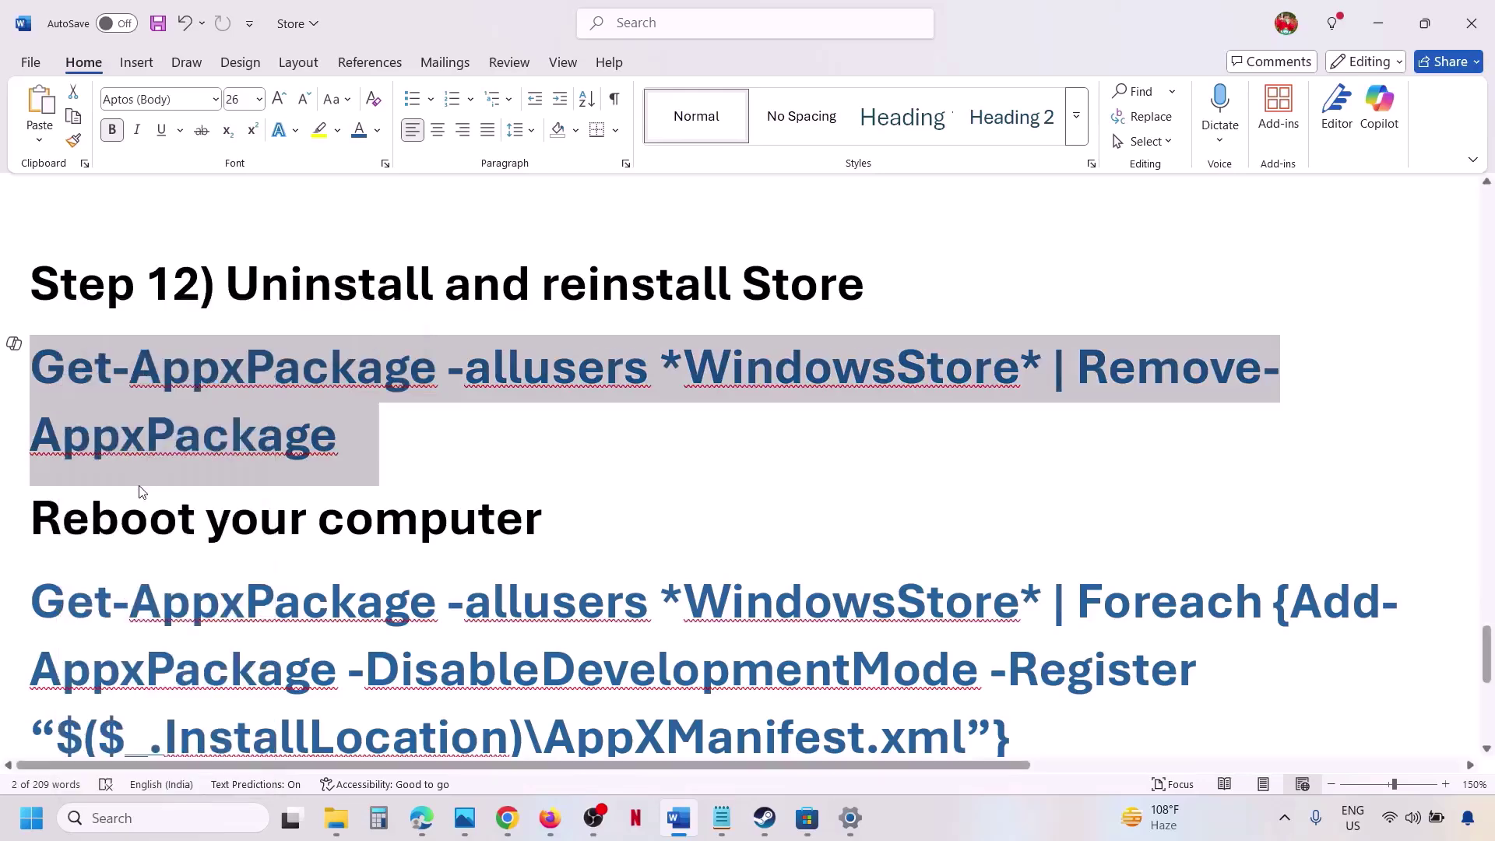
{"action": "left_click", "coordinate": [120, 831]}
{"action": "type", "text": "powershell"}
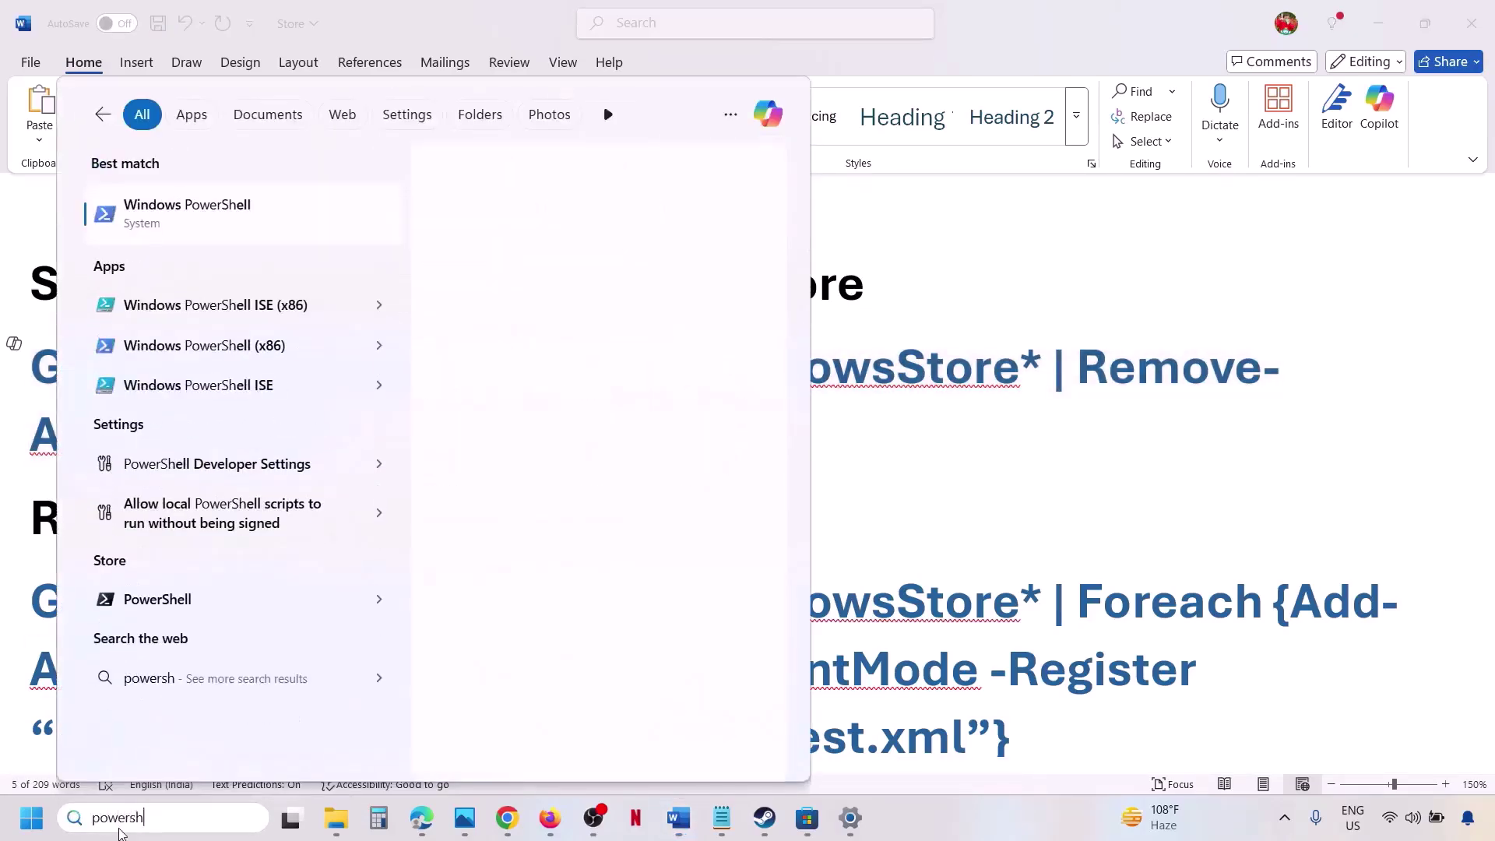
{"action": "right_click", "coordinate": [269, 232]}
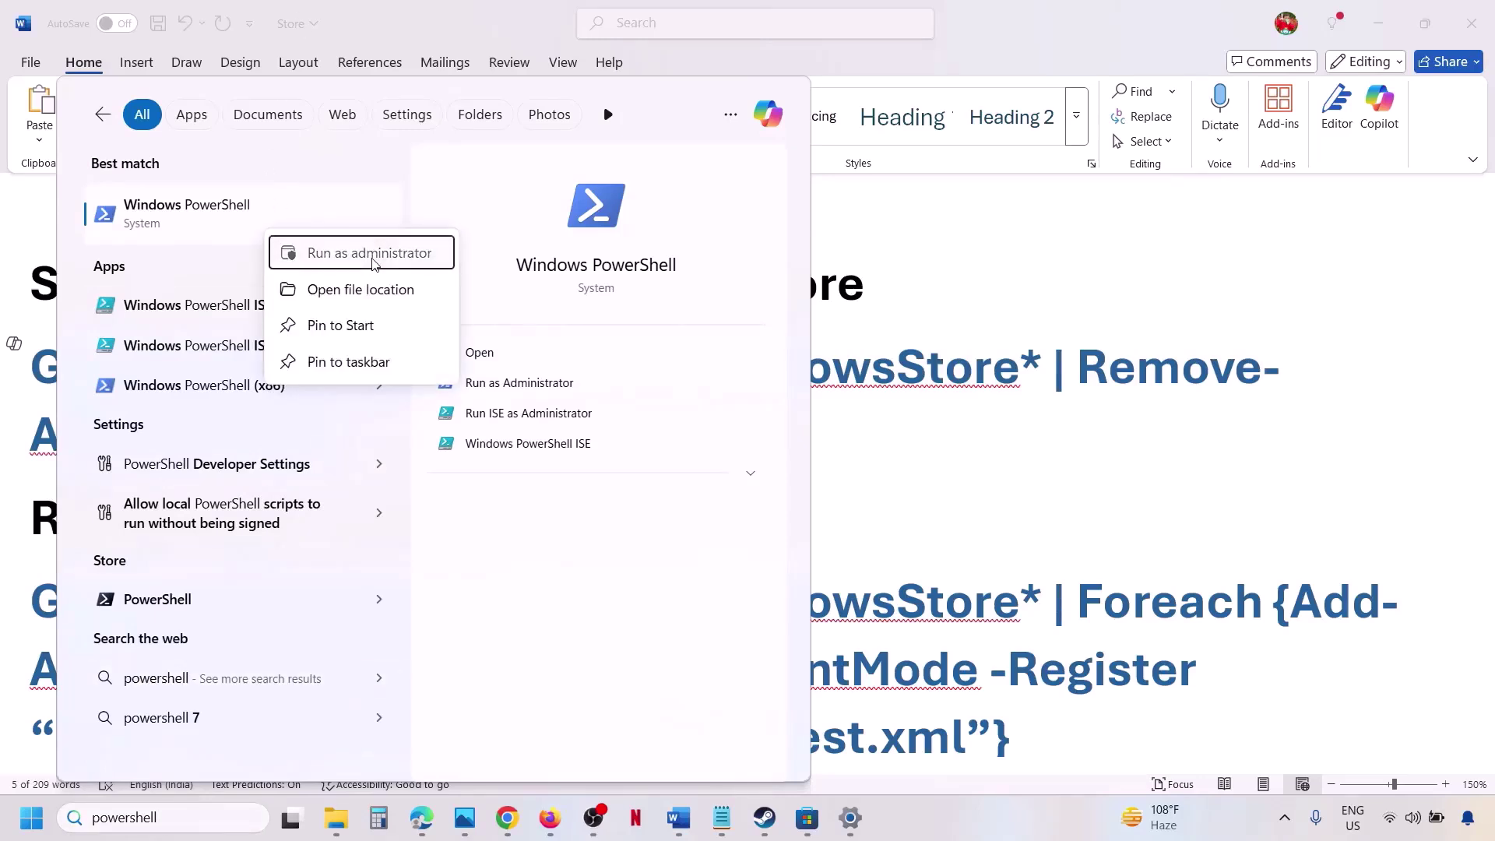
{"action": "left_click", "coordinate": [372, 257]}
{"action": "left_click", "coordinate": [624, 570]}
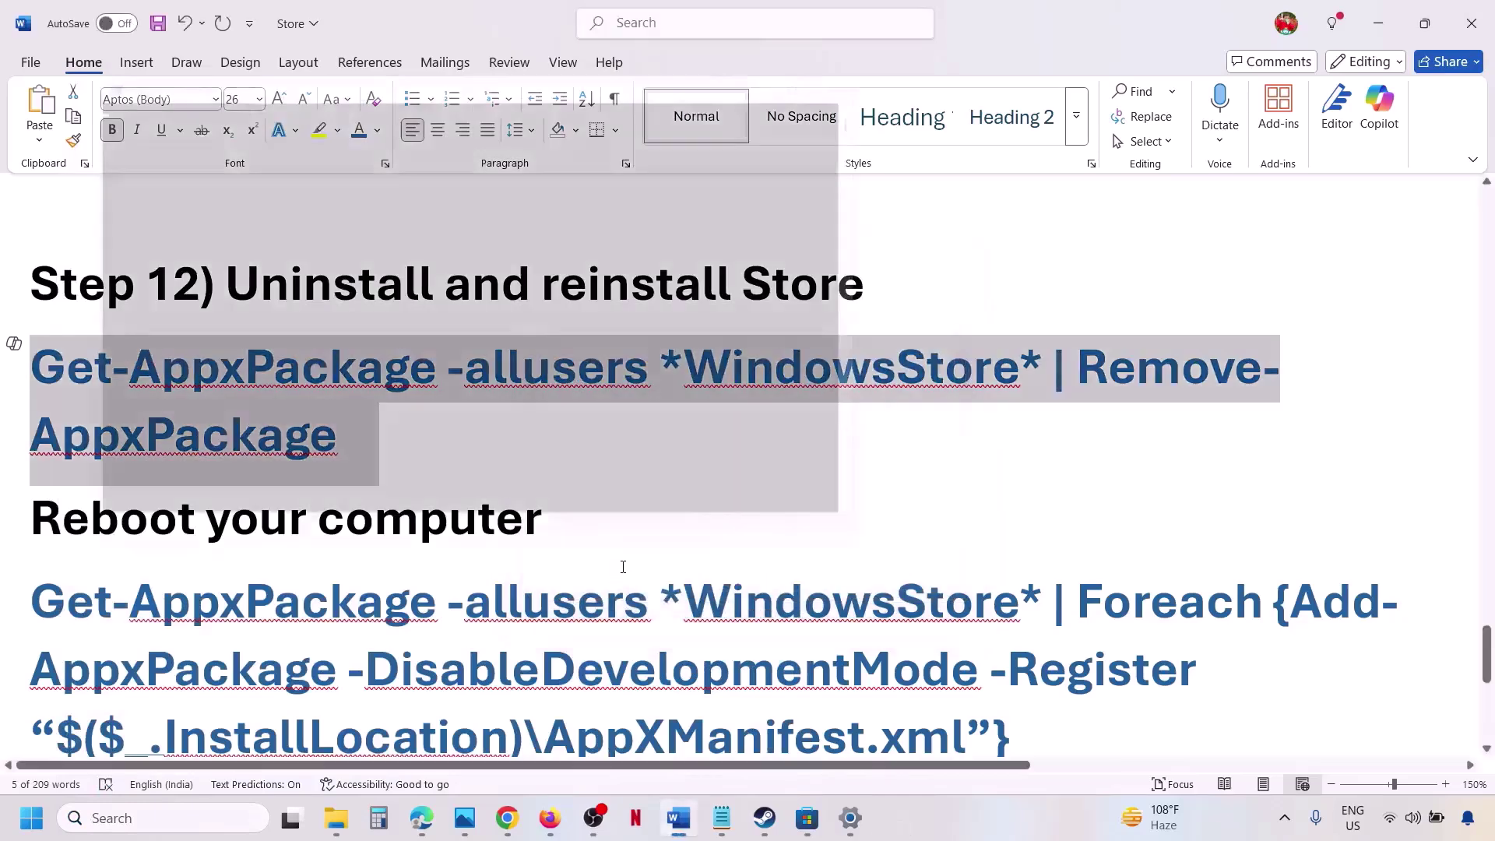
{"action": "key", "text": "ctrl+v"}
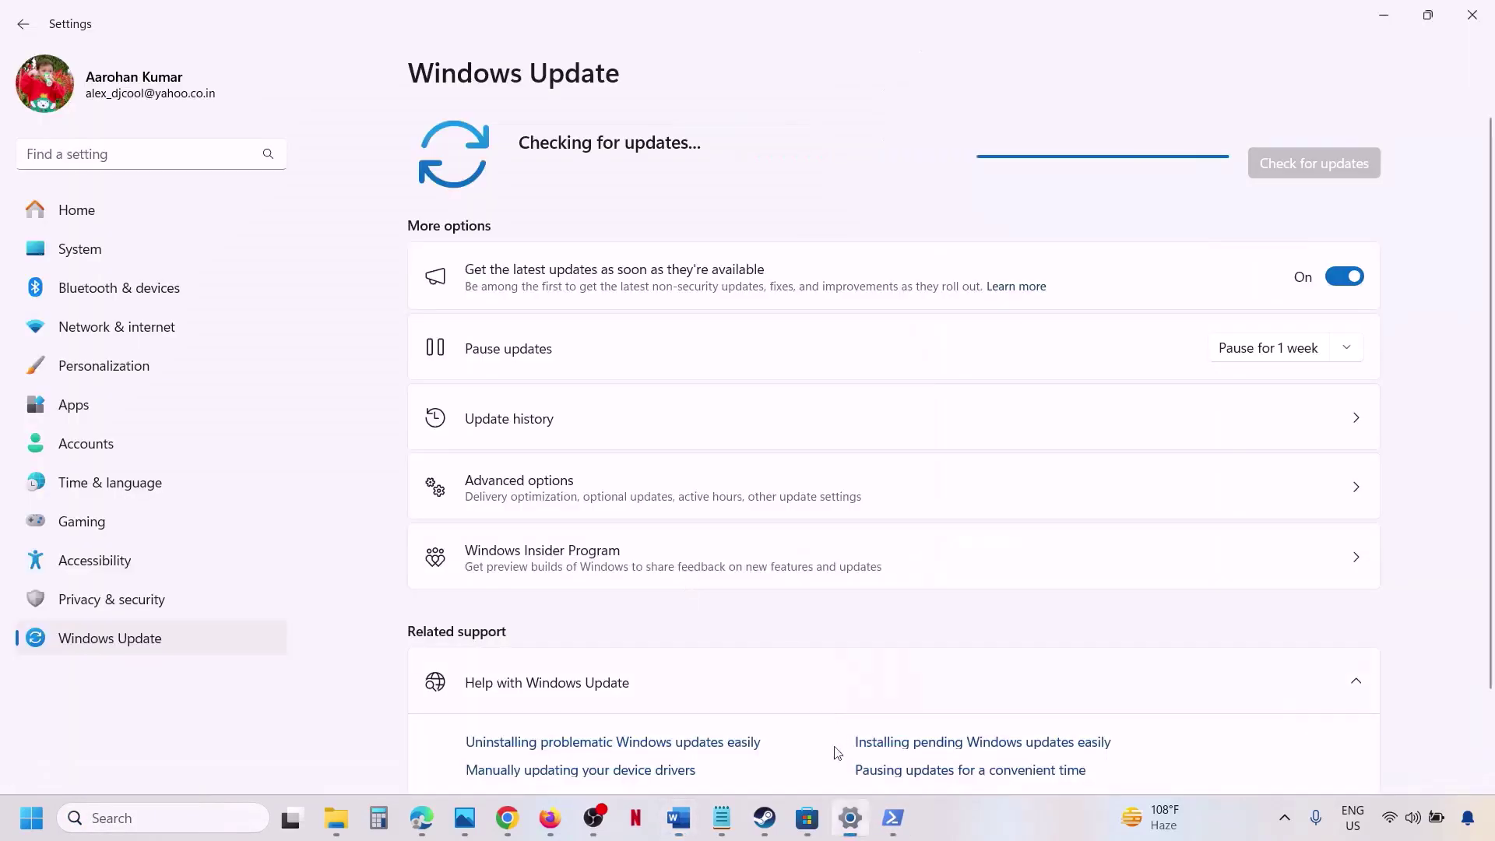
Undo the duplicate paste in Word, reselect the uninstall command and paste it at the PowerShell prompt.
{"action": "left_click", "coordinate": [698, 831]}
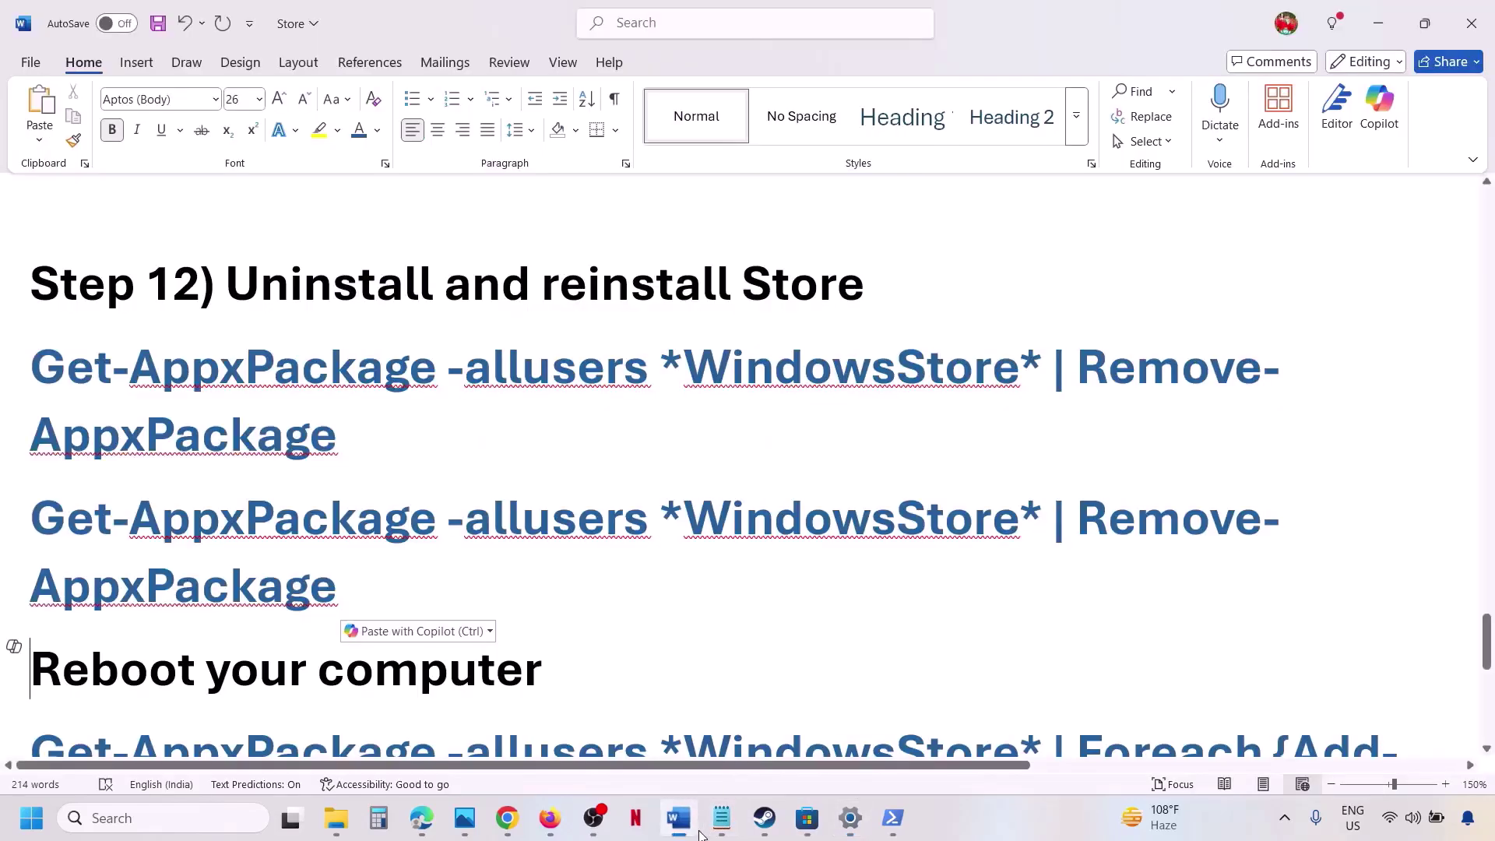
{"action": "key", "text": "ctrl+z"}
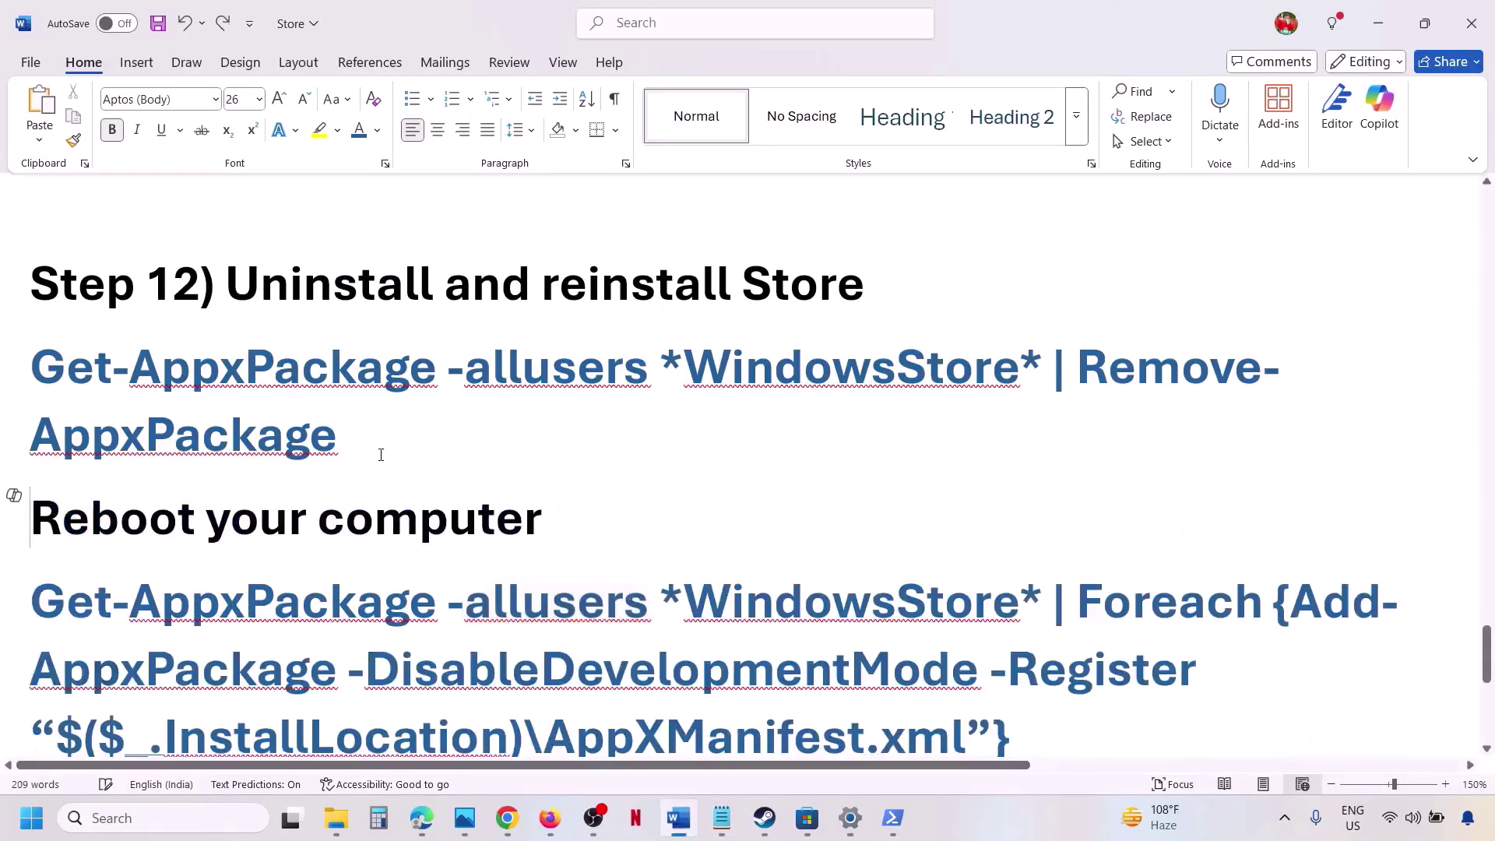
{"action": "left_click_drag", "start_coordinate": [348, 437], "coordinate": [52, 381]}
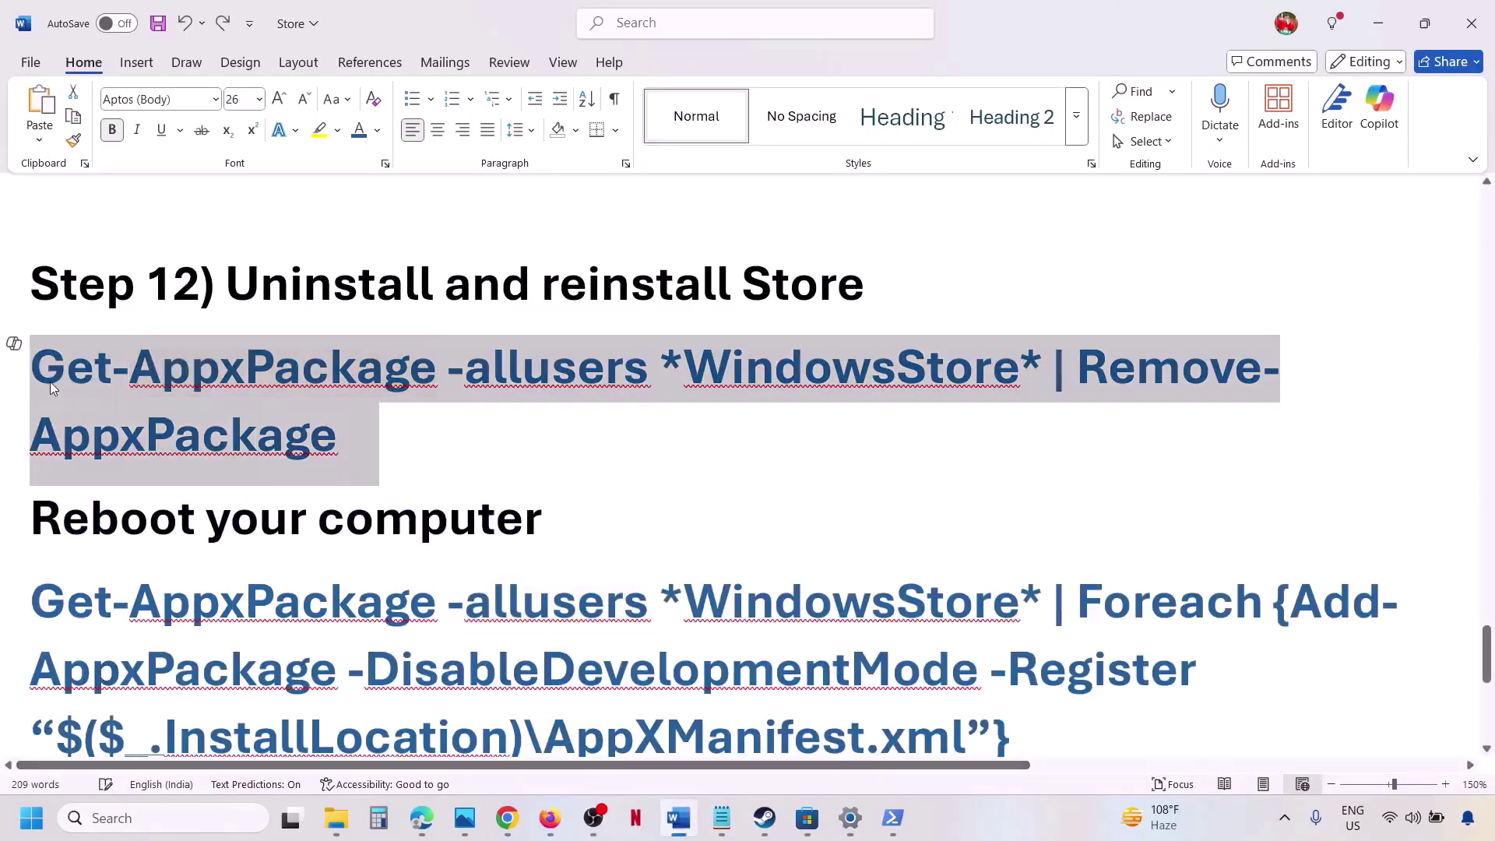
{"action": "left_click", "coordinate": [893, 819]}
{"action": "key", "text": "ctrl+v"}
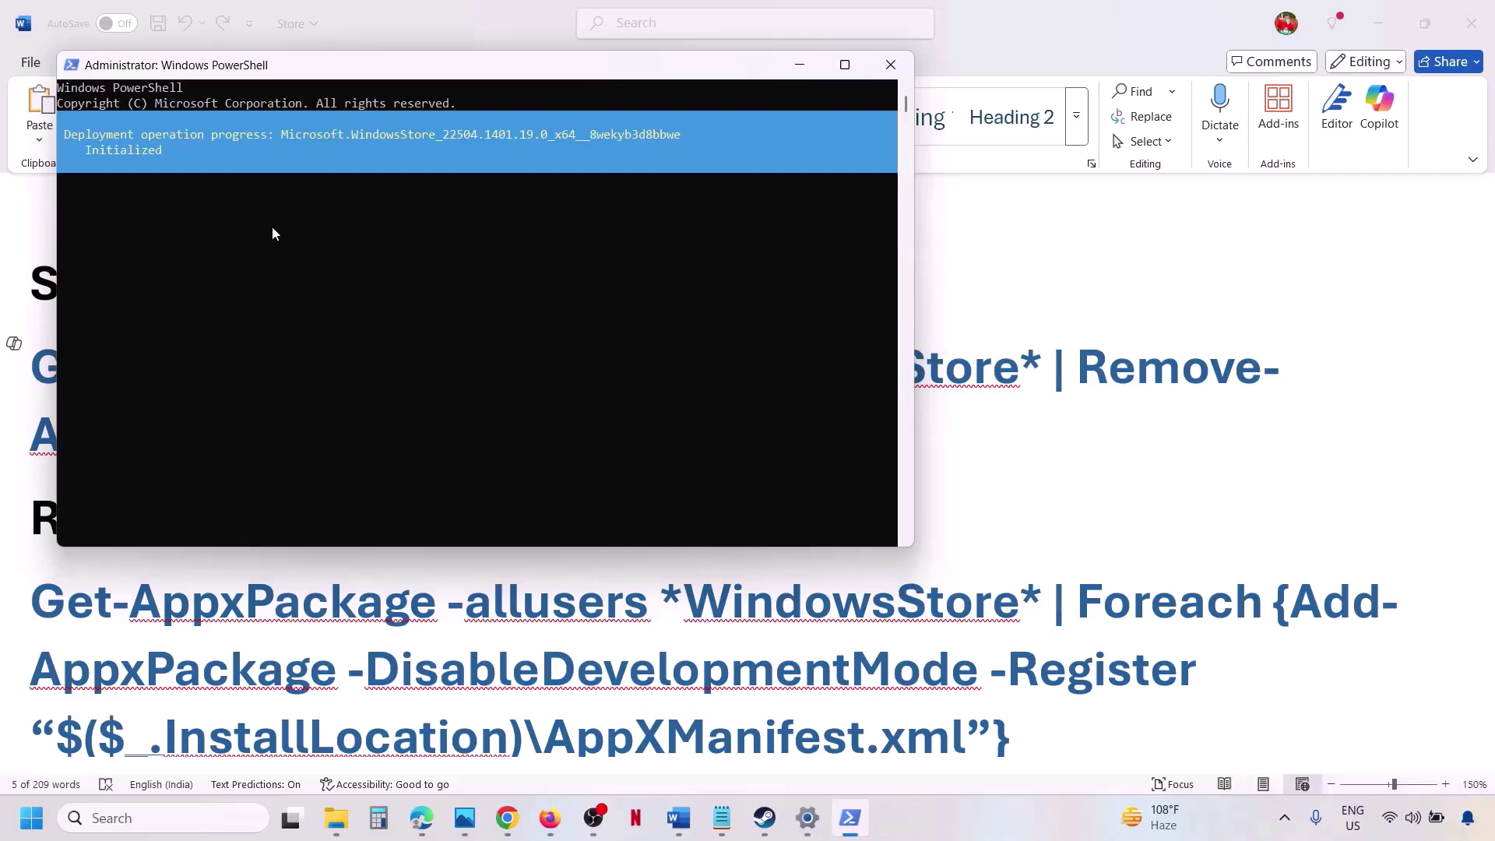
{"action": "key", "text": "alt+Tab"}
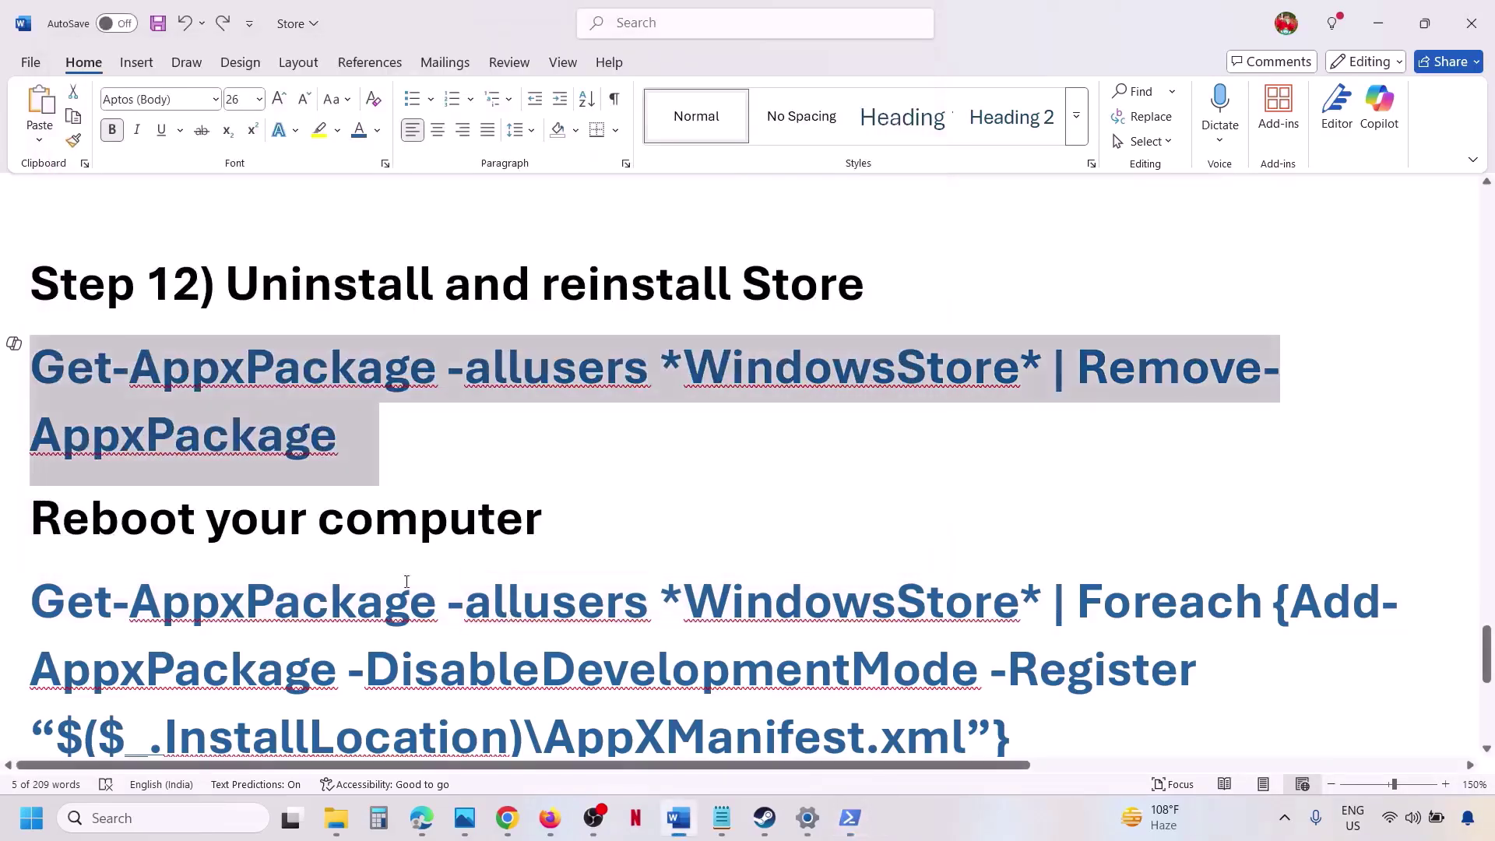
Select the Step 12 Add-AppxPackage Store command and run it in an administrator PowerShell.
{"action": "triple_click", "coordinate": [179, 532]}
{"action": "left_click_drag", "start_coordinate": [1040, 733], "coordinate": [285, 600]}
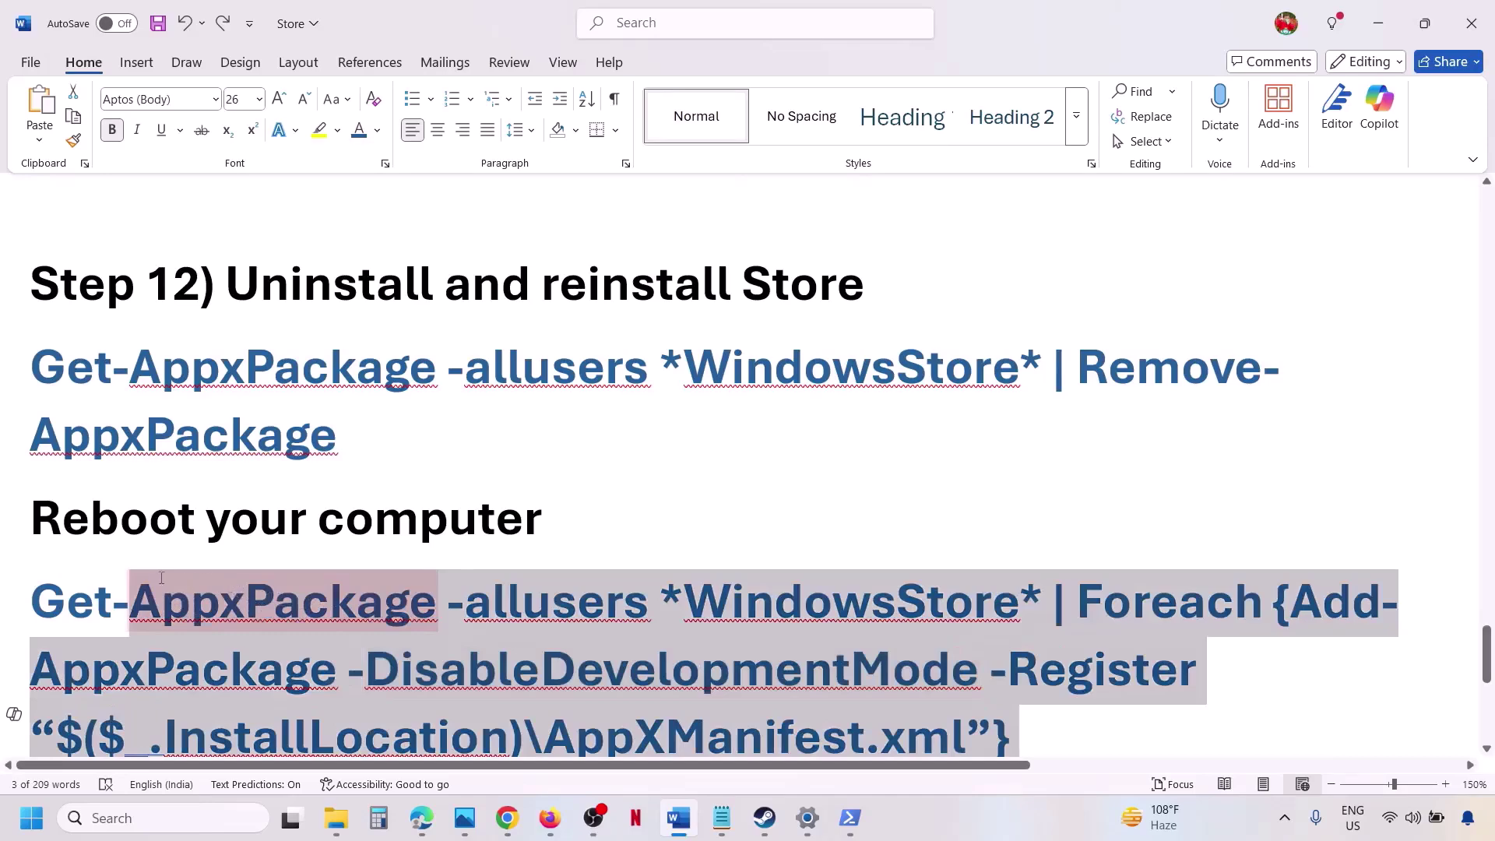
{"action": "left_click_drag", "start_coordinate": [162, 577], "coordinate": [72, 577]}
{"action": "key", "text": "super+c"}
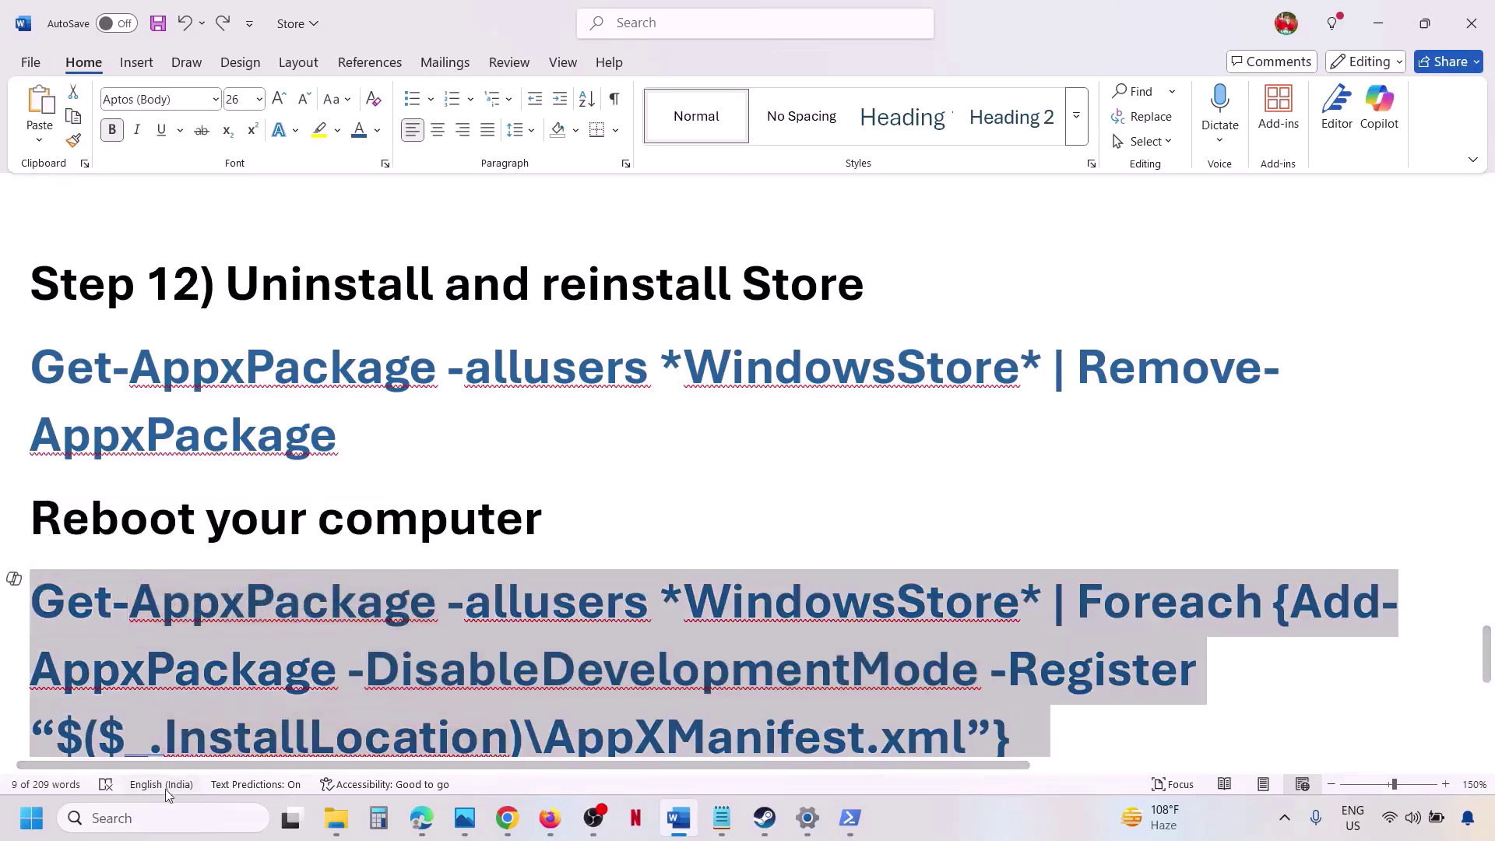
{"action": "left_click", "coordinate": [141, 814]}
{"action": "type", "text": "powershell"}
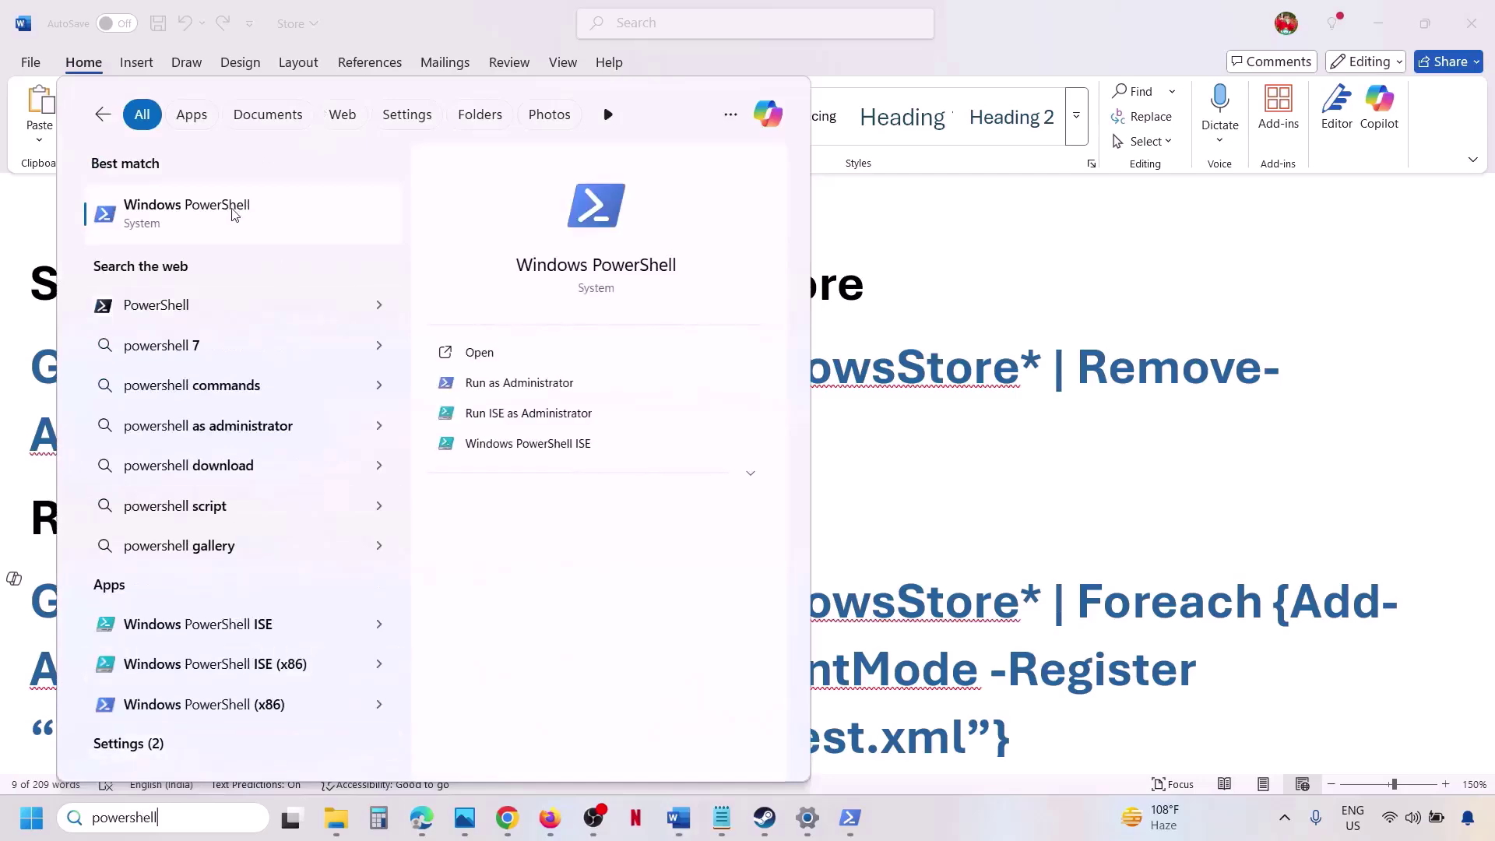
{"action": "right_click", "coordinate": [231, 218]}
{"action": "left_click", "coordinate": [378, 248]}
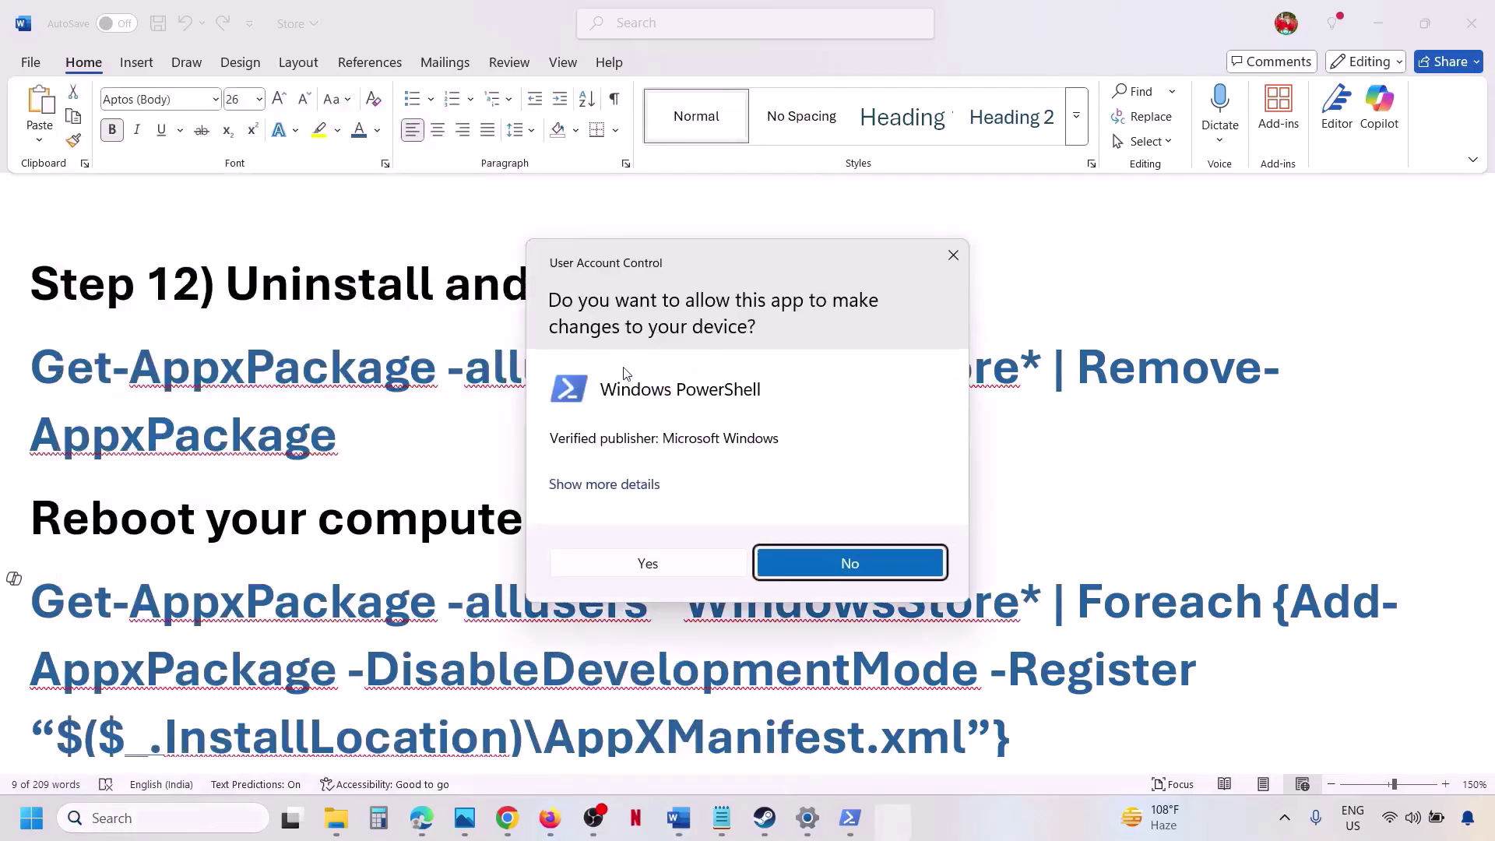
{"action": "left_click", "coordinate": [604, 574]}
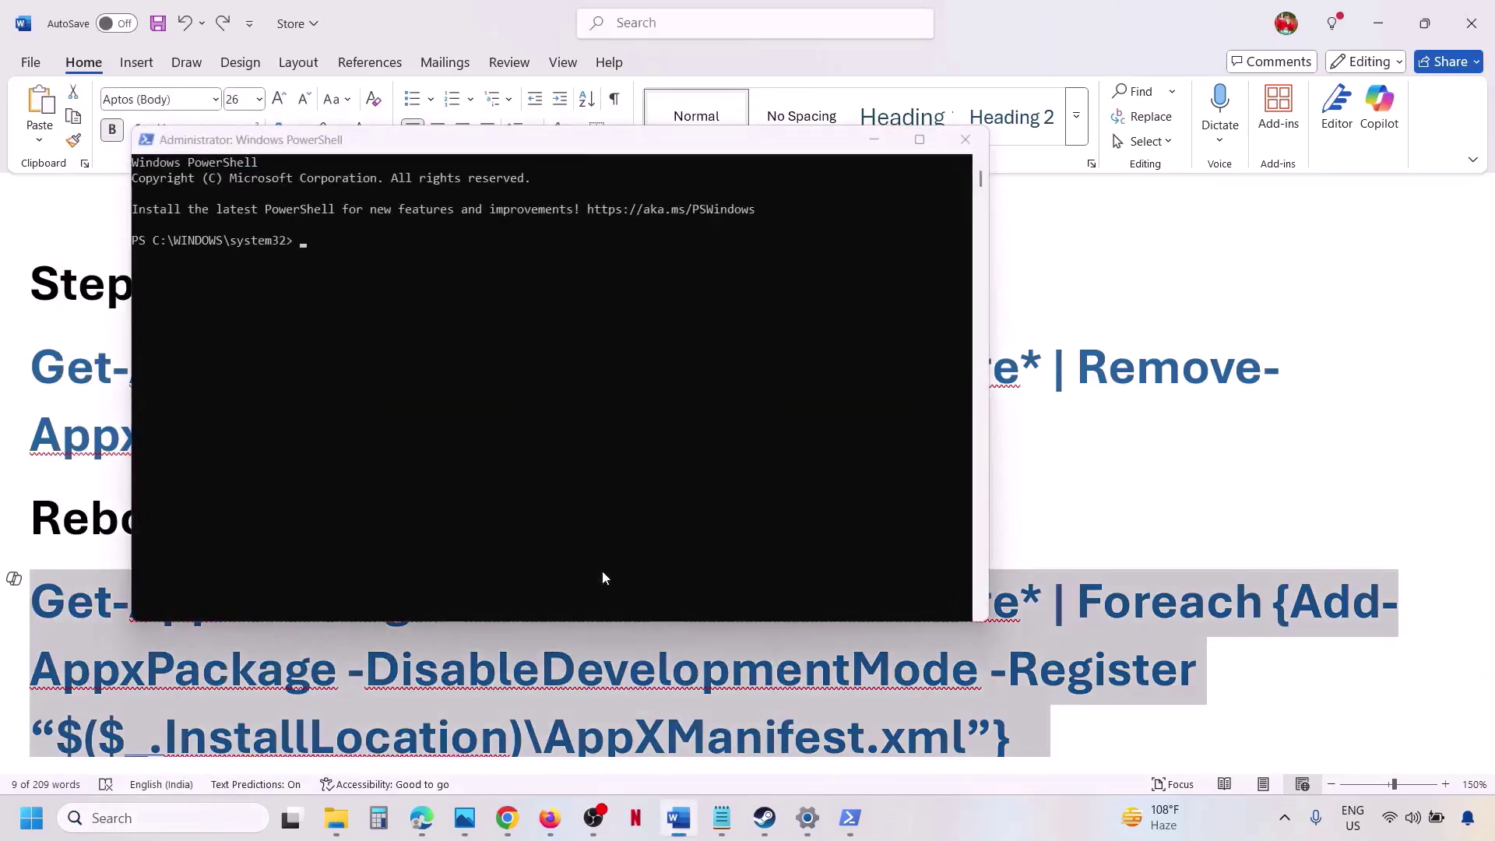
{"action": "left_click", "coordinate": [416, 375]}
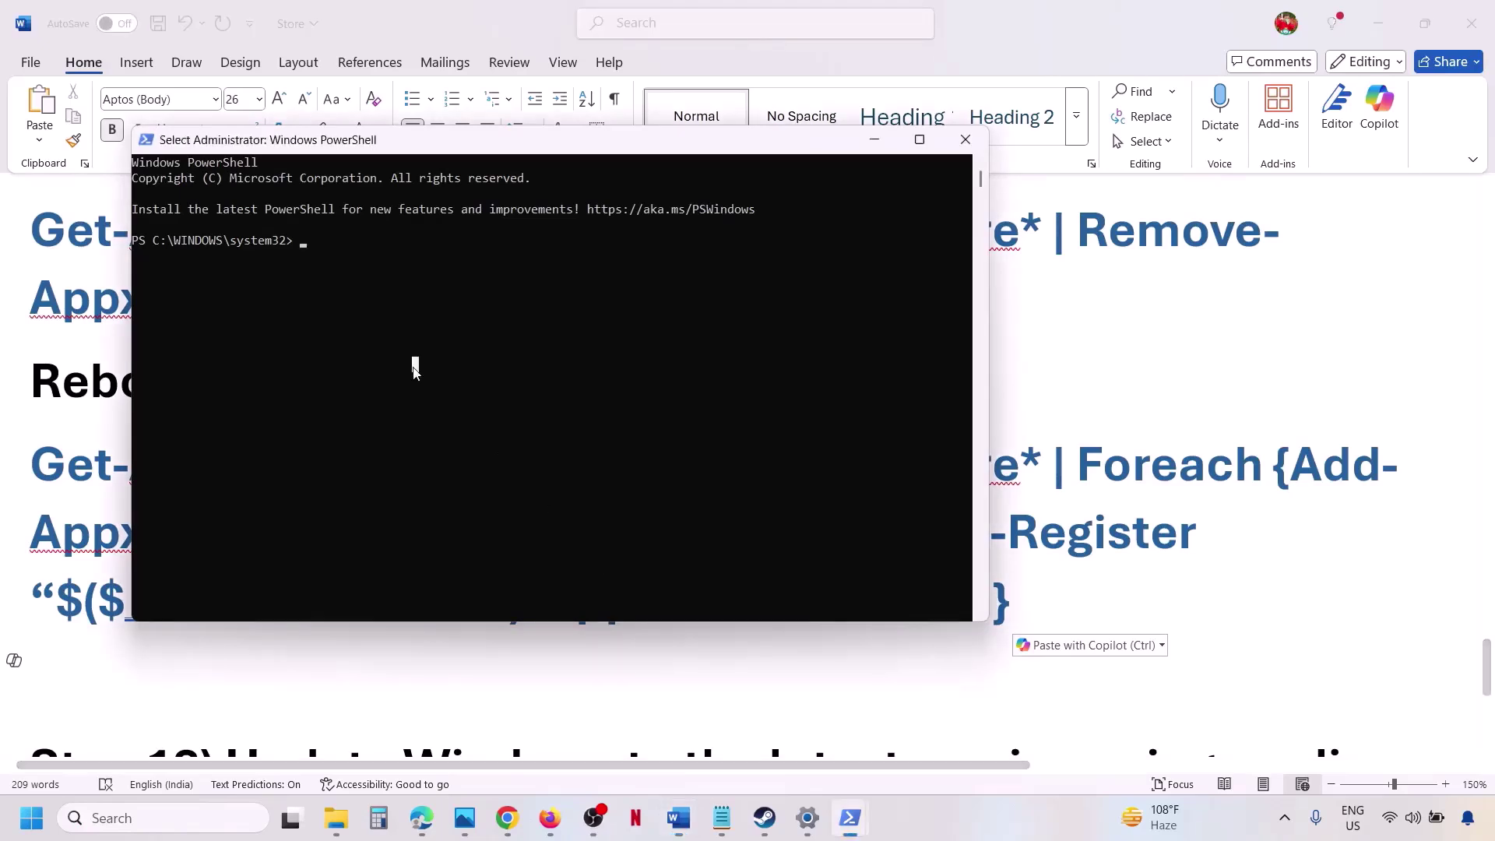
{"action": "right_click", "coordinate": [413, 374]}
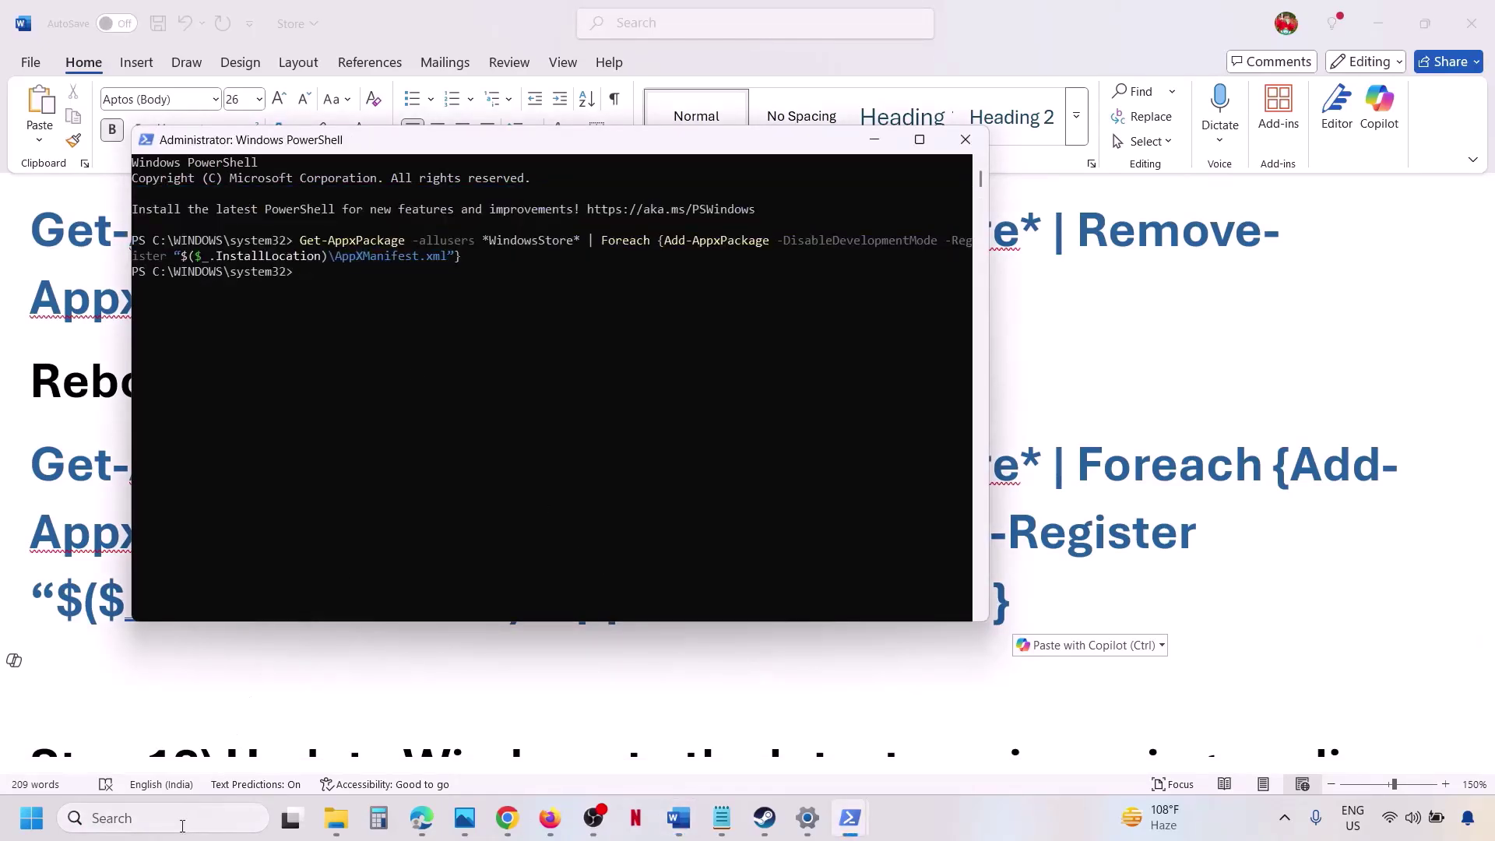
Open Microsoft Store by searching 'store' to confirm it launches.
{"action": "left_click", "coordinate": [178, 817]}
{"action": "type", "text": "store"}
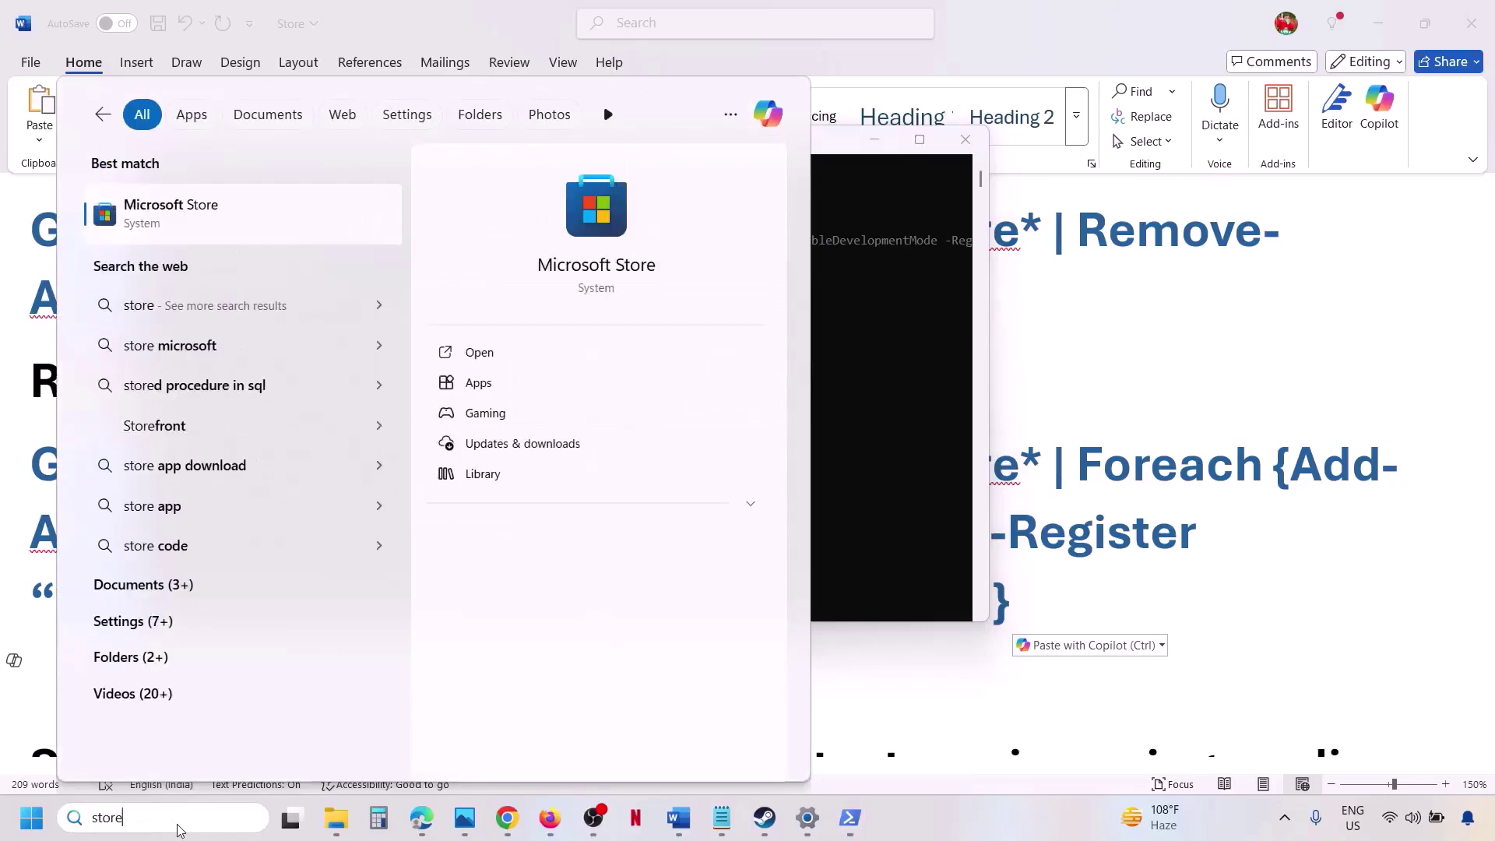
{"action": "key", "text": "Return"}
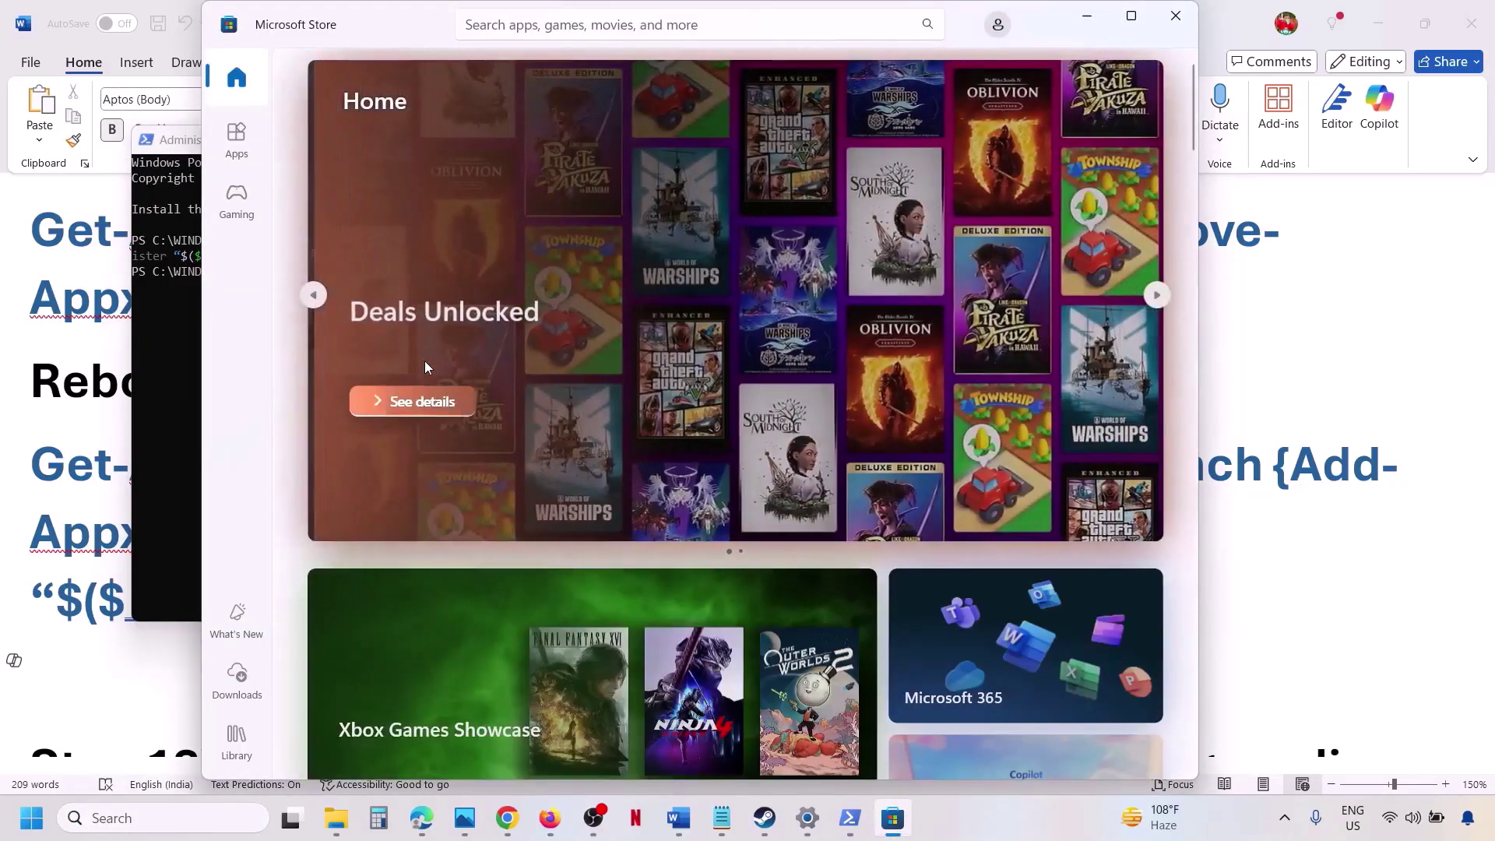
In Word, go to Step 13 and select its heading and the windows10 and windows11 download link lines.
{"action": "left_click", "coordinate": [109, 518]}
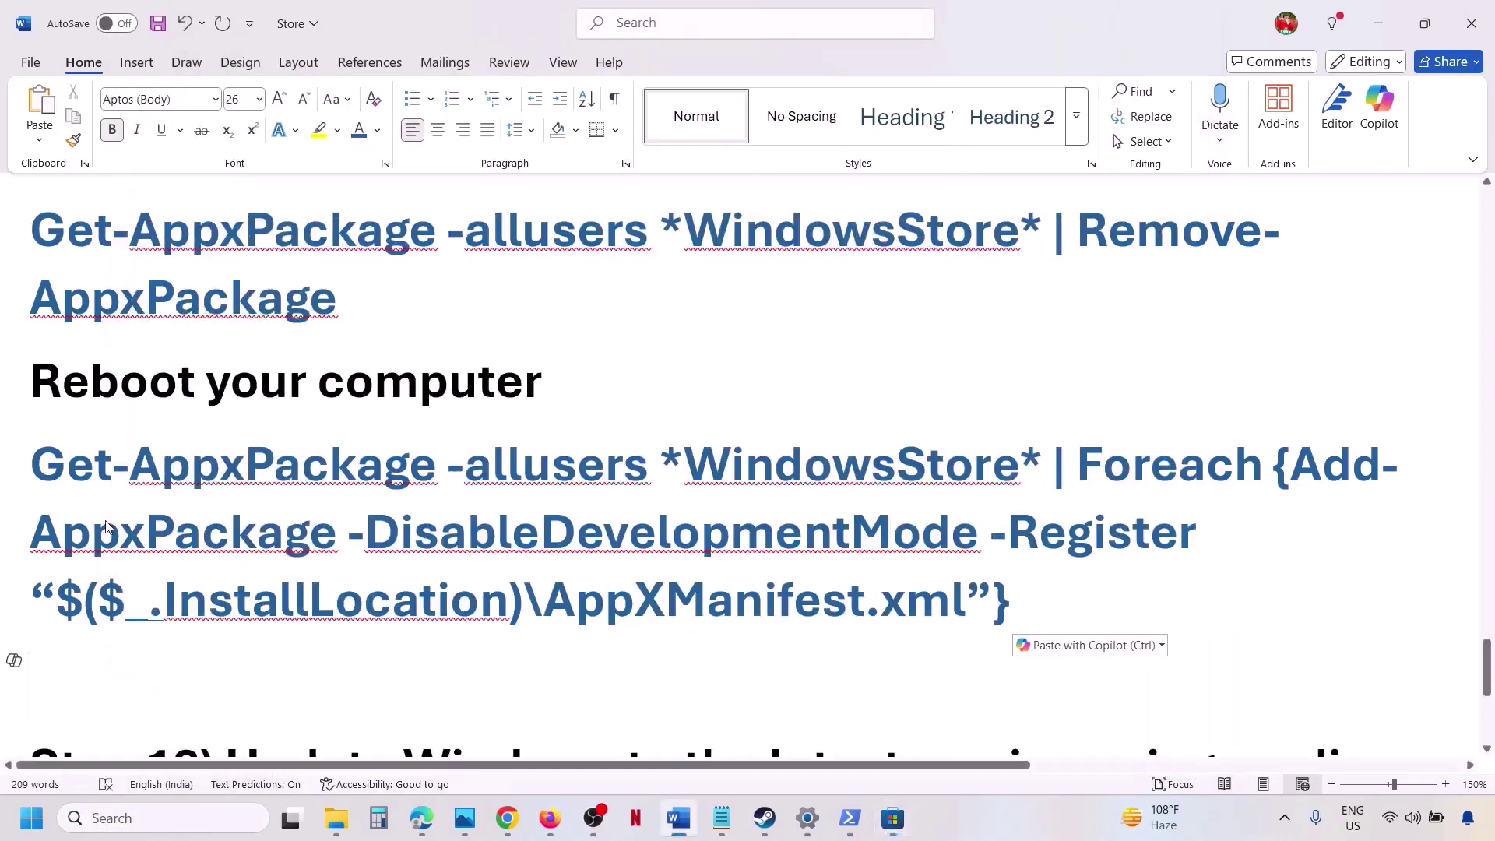
{"action": "scroll", "coordinate": [107, 520], "scroll_direction": "down", "scroll_amount": 2}
{"action": "scroll", "coordinate": [107, 520], "scroll_direction": "down", "scroll_amount": 2}
{"action": "key", "text": "ctrl+v"}
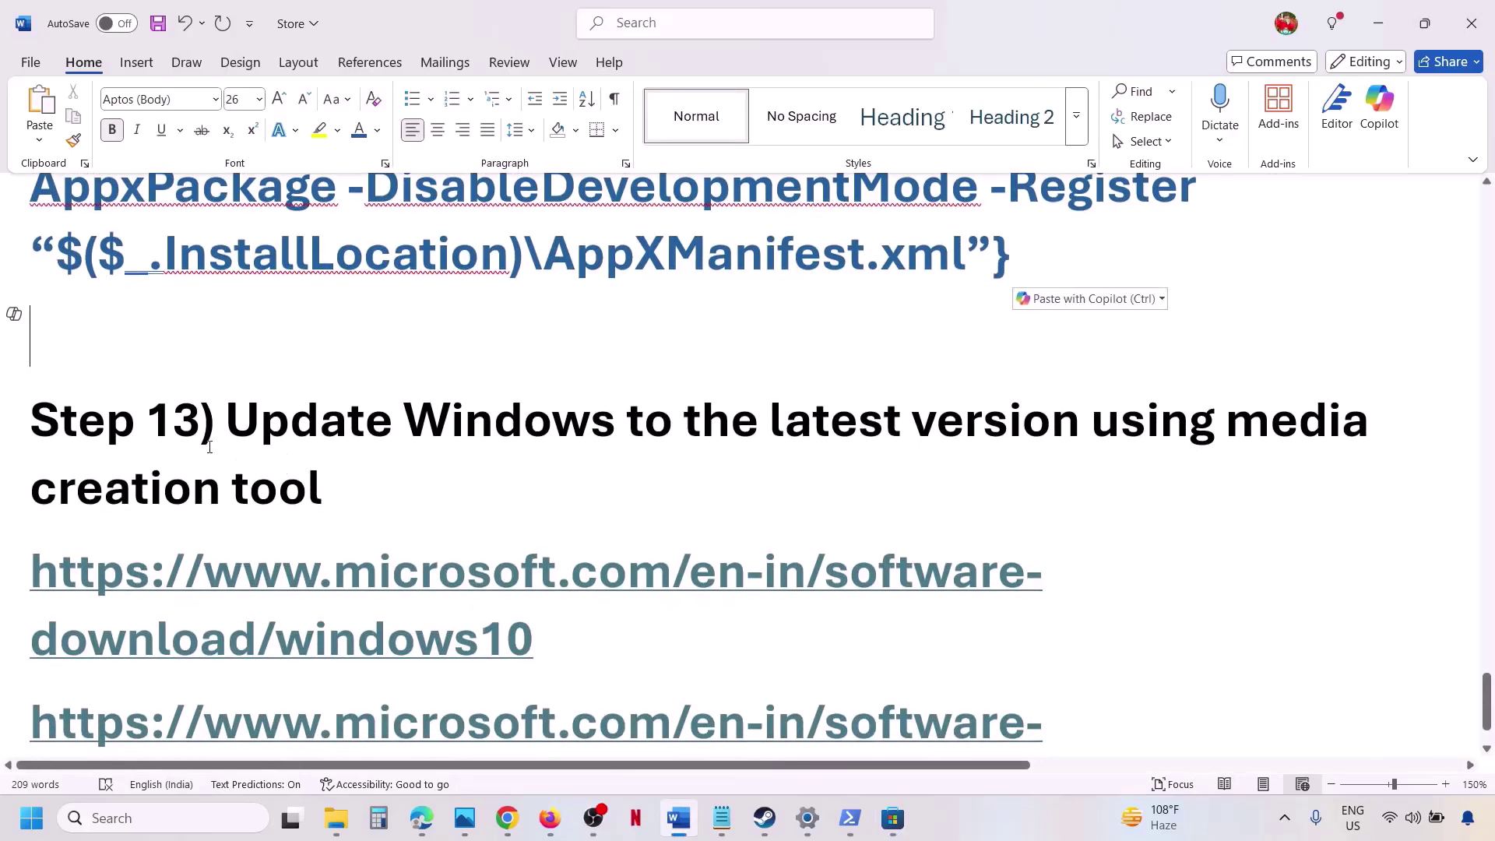
{"action": "left_click_drag", "start_coordinate": [224, 438], "coordinate": [349, 482]}
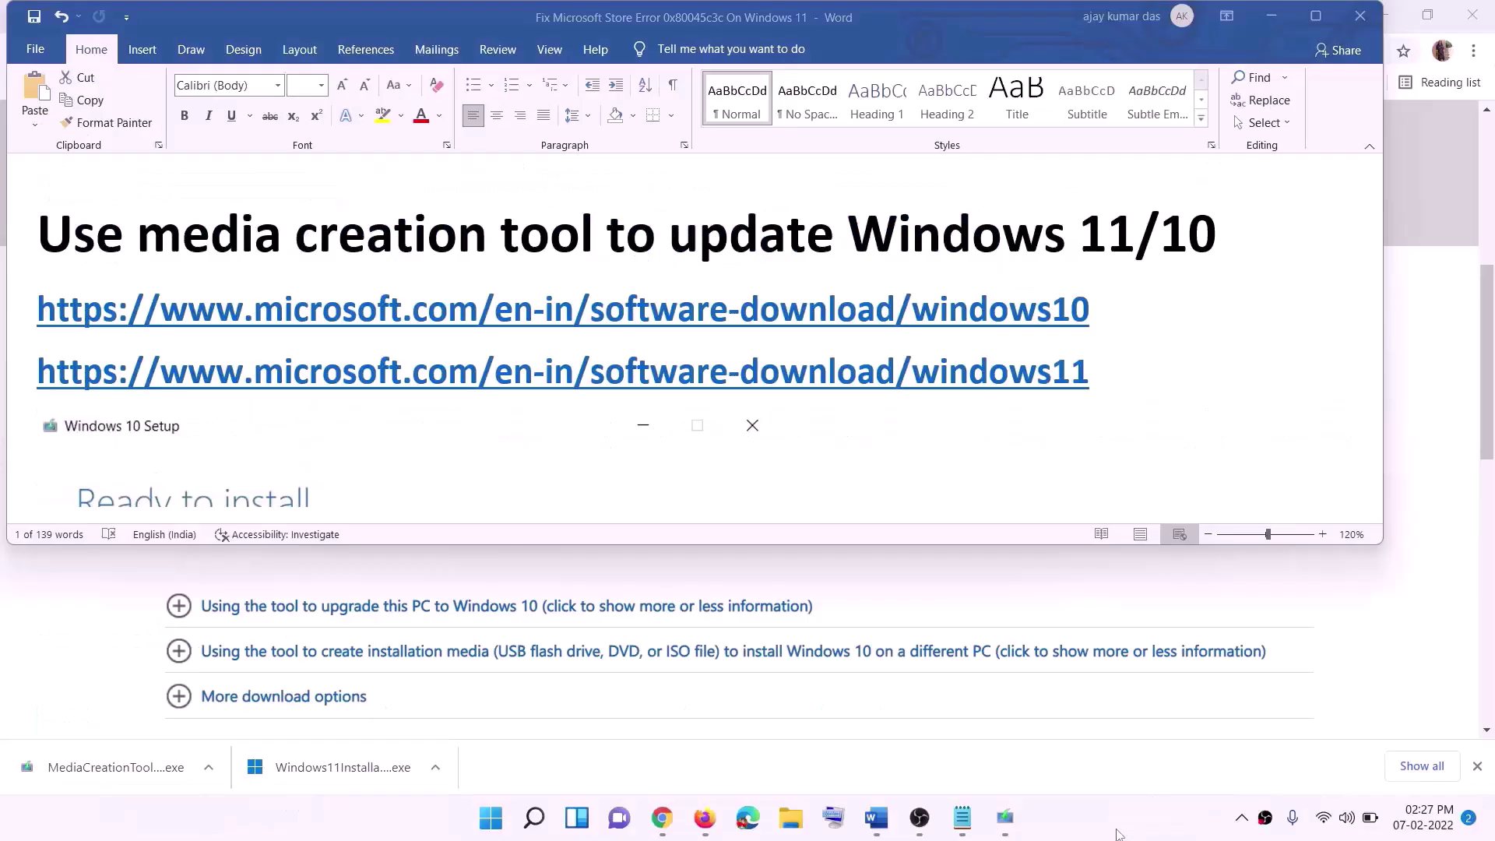
{"action": "left_click_drag", "start_coordinate": [1072, 409], "coordinate": [1110, 308]}
{"action": "triple_click", "coordinate": [1110, 308]}
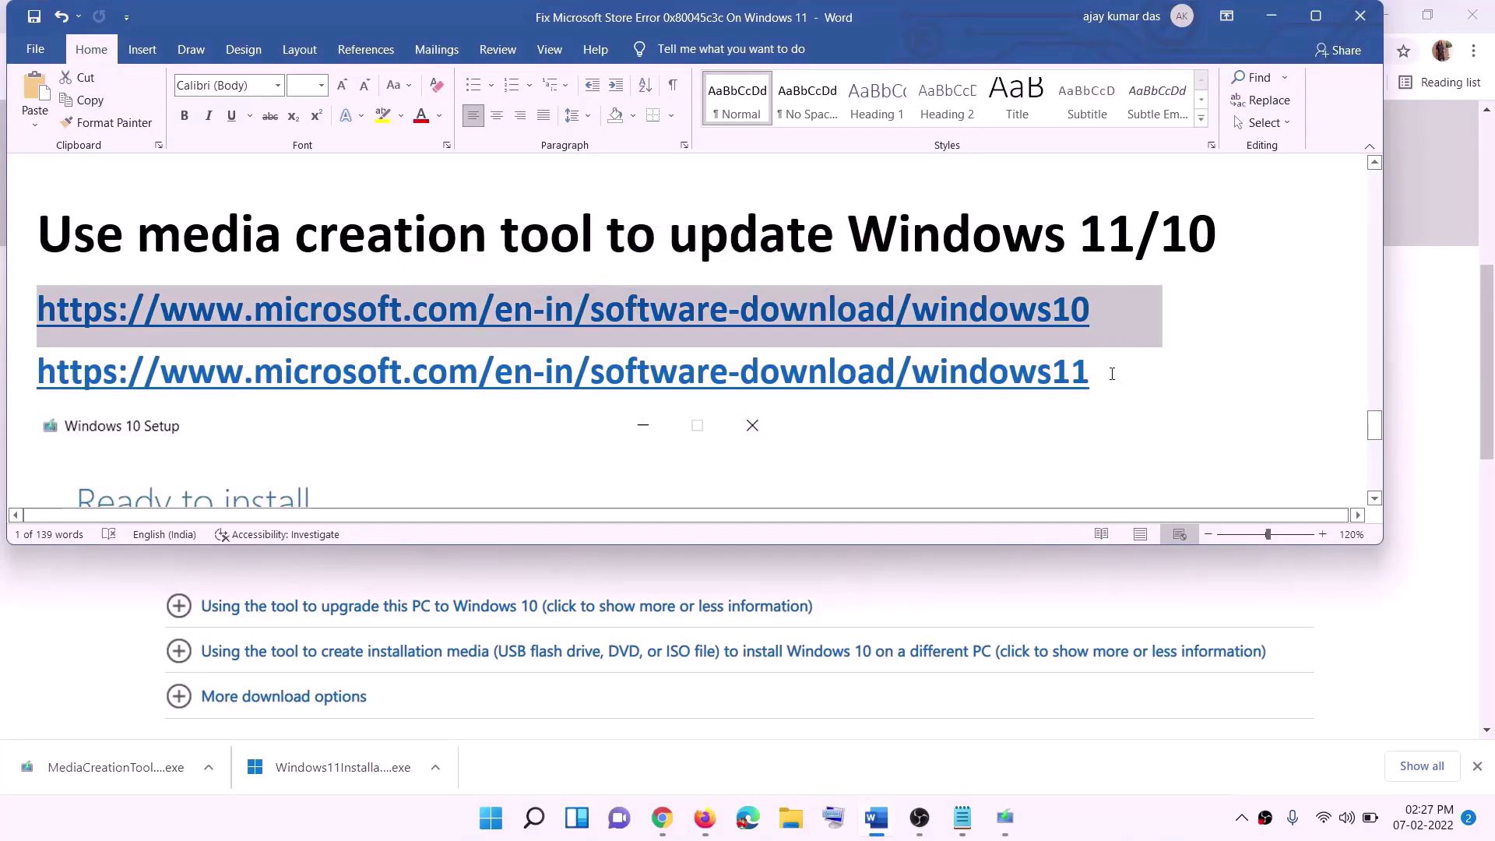
{"action": "triple_click", "coordinate": [234, 369]}
Minimise Word and scroll Chrome's Download Windows 10 page to Create Windows 10 installation media.
{"action": "left_click", "coordinate": [1271, 15]}
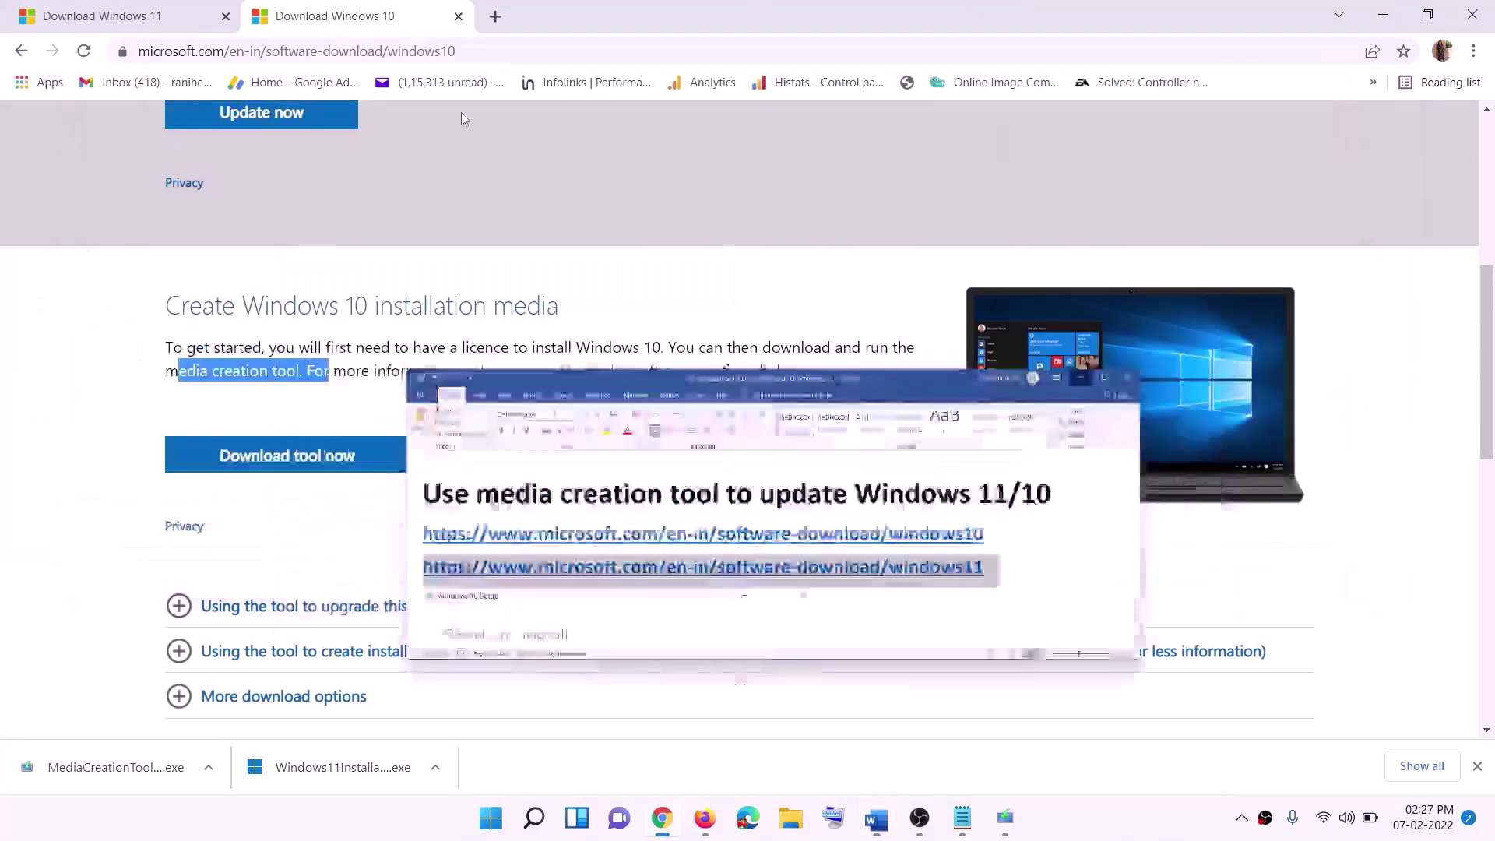
{"action": "scroll", "coordinate": [636, 401], "scroll_direction": "up", "scroll_amount": 6}
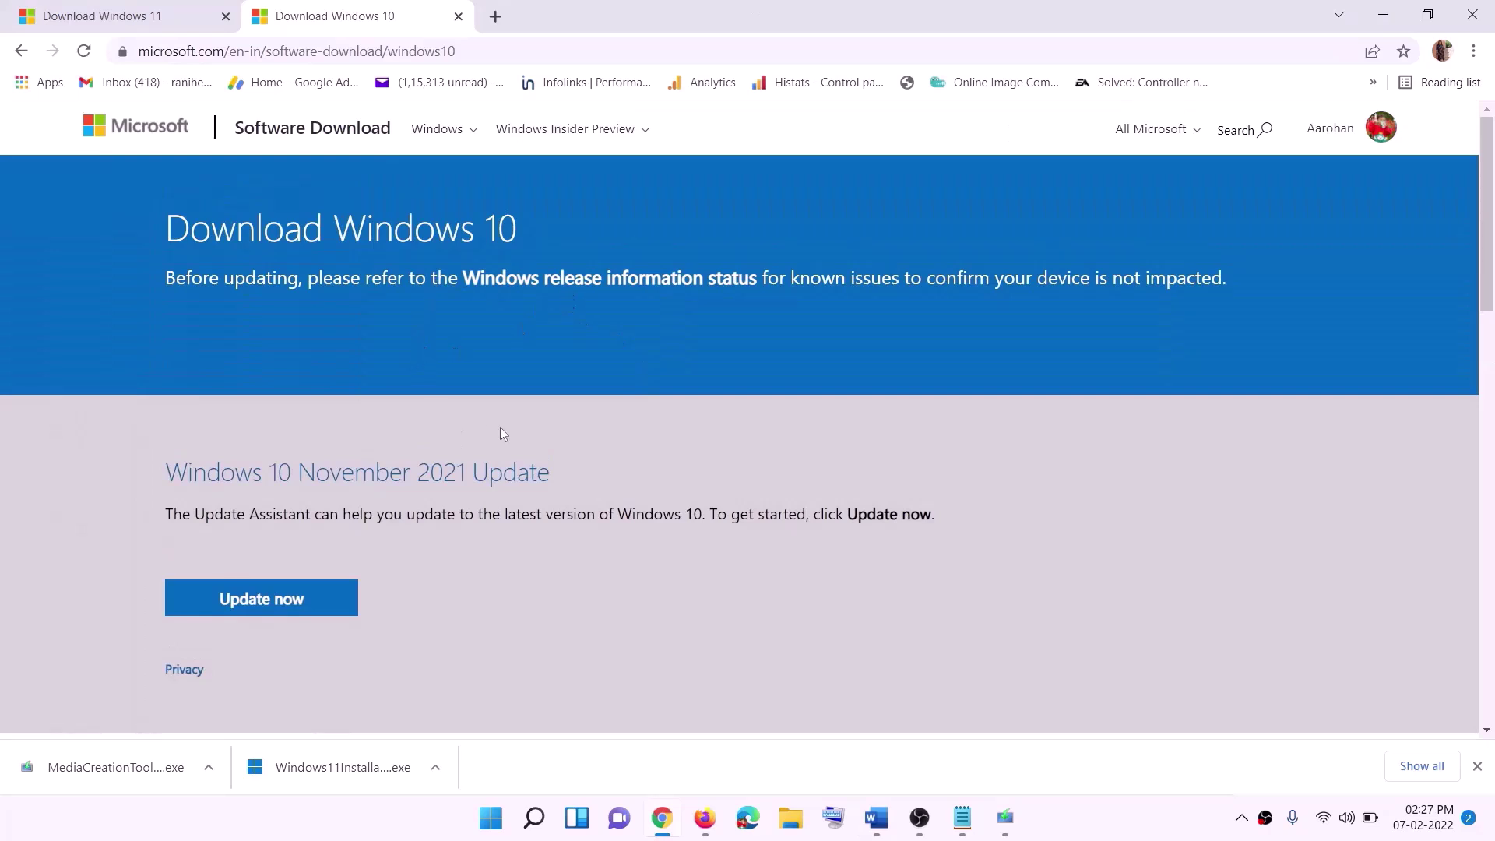
{"action": "scroll", "coordinate": [501, 433], "scroll_direction": "down", "scroll_amount": 5}
{"action": "left_click_drag", "start_coordinate": [178, 470], "coordinate": [334, 469]}
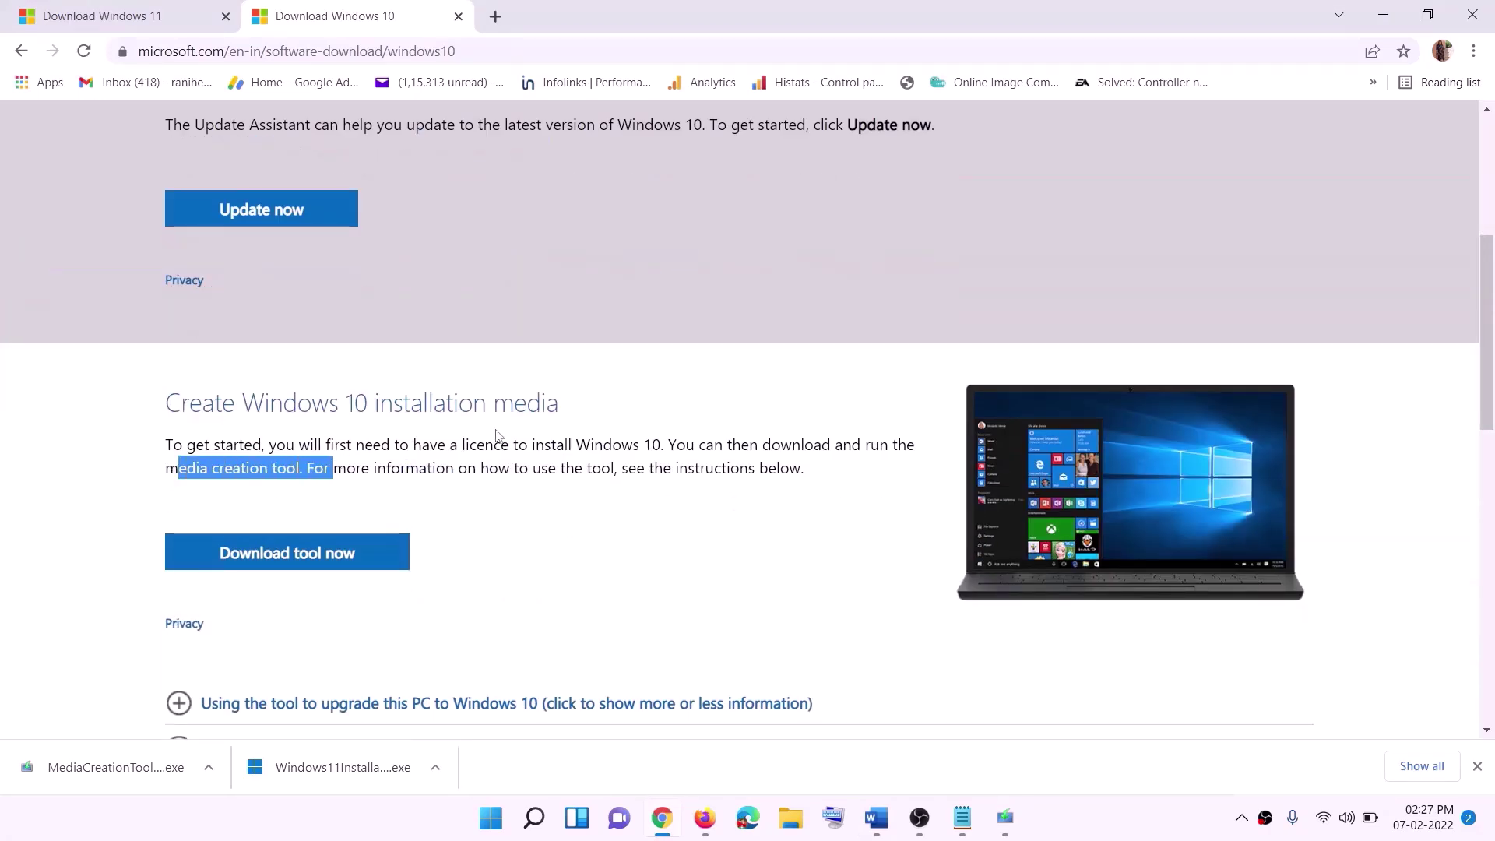
{"action": "scroll", "coordinate": [496, 433], "scroll_direction": "down", "scroll_amount": 2}
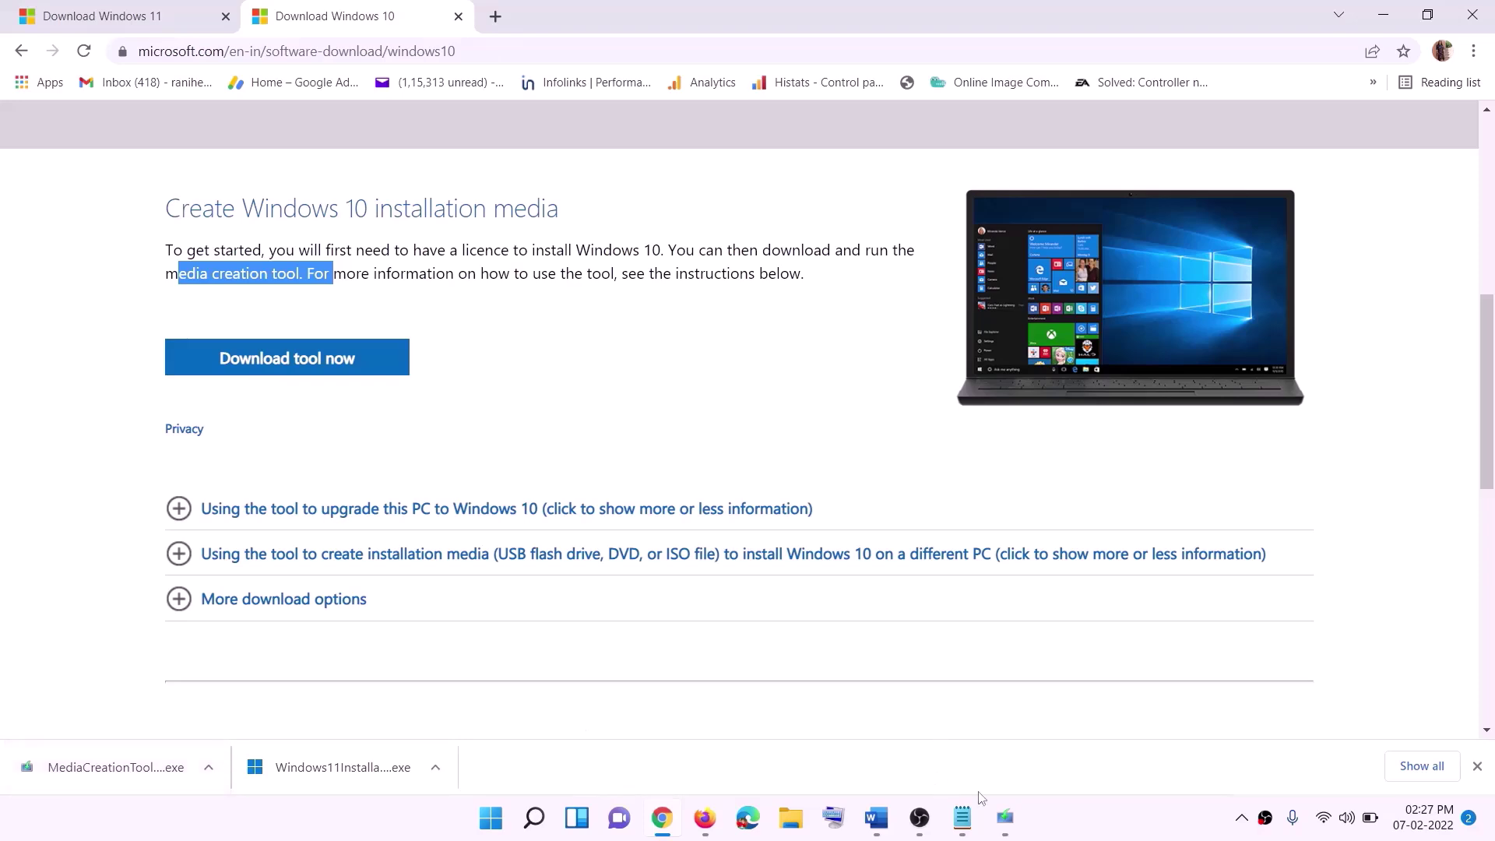
{"action": "left_click", "coordinate": [1016, 827]}
In Windows 10 Setup, accept the licence terms and continue with Upgrade this PC now.
{"action": "left_click", "coordinate": [966, 642]}
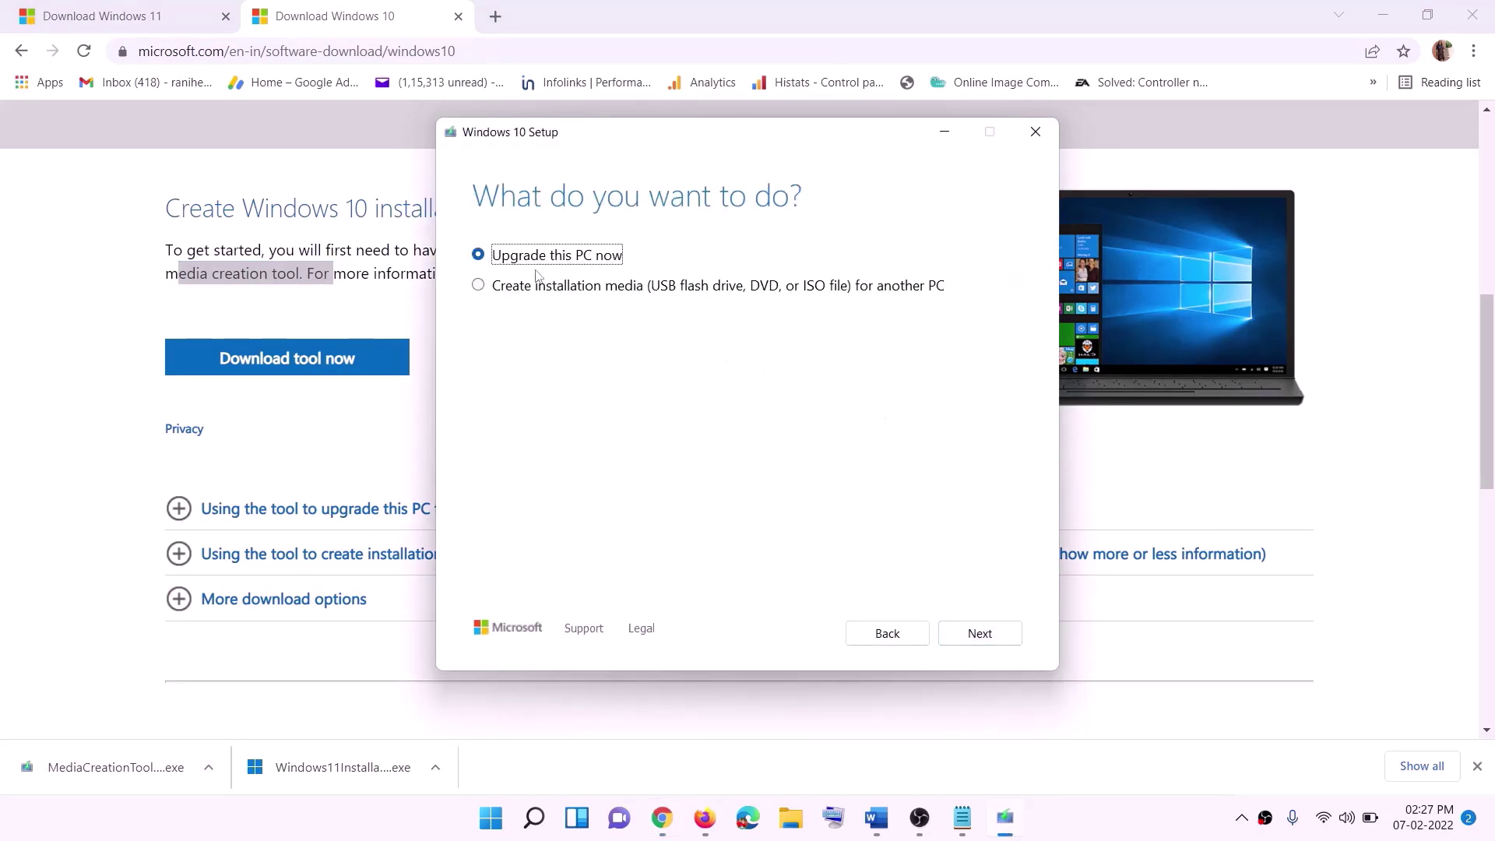
{"action": "left_click", "coordinate": [978, 640]}
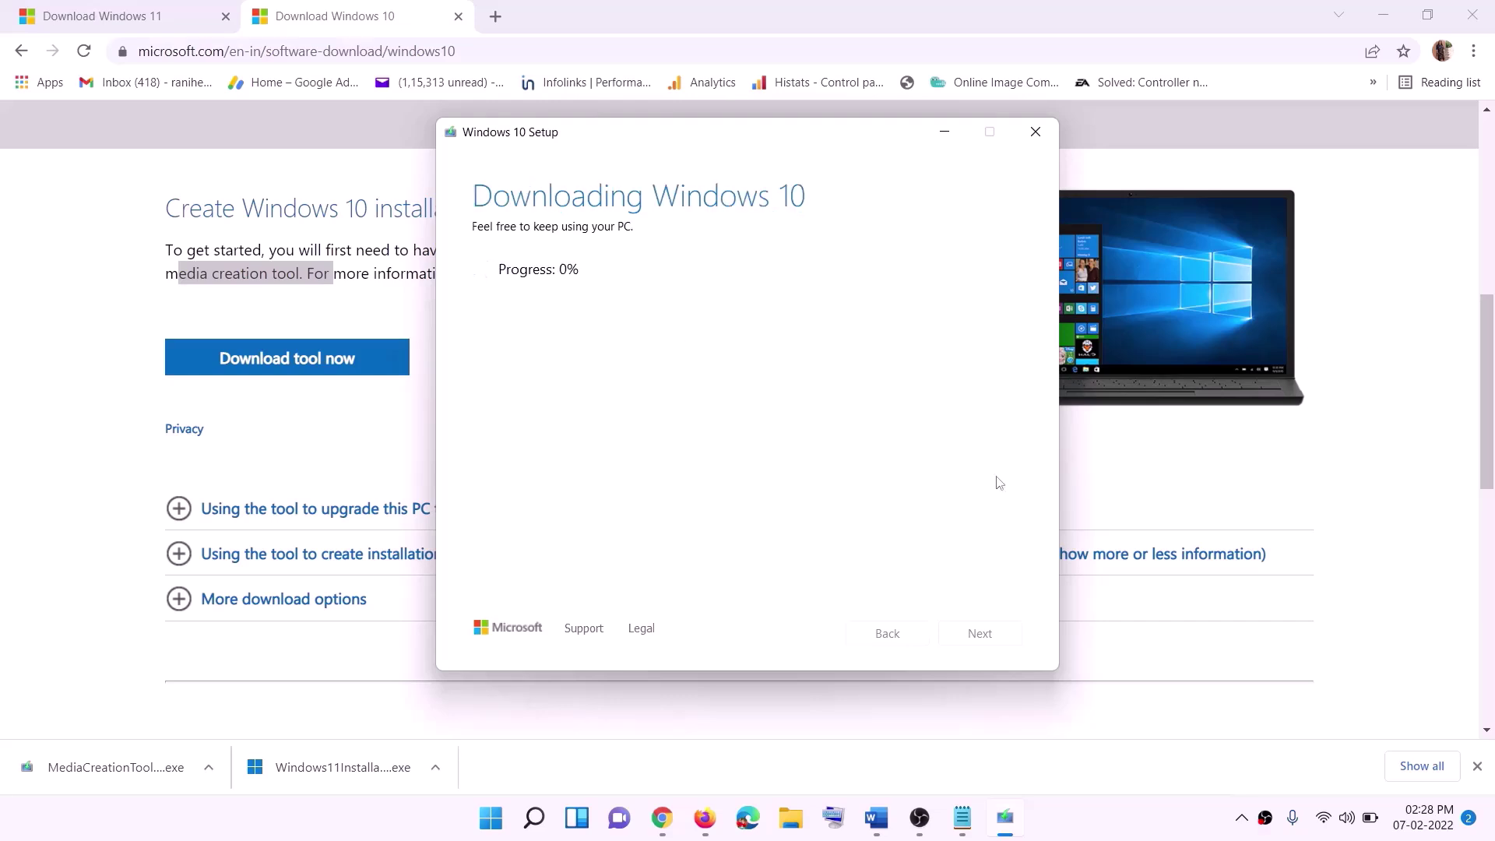
{"action": "left_click", "coordinate": [1105, 833]}
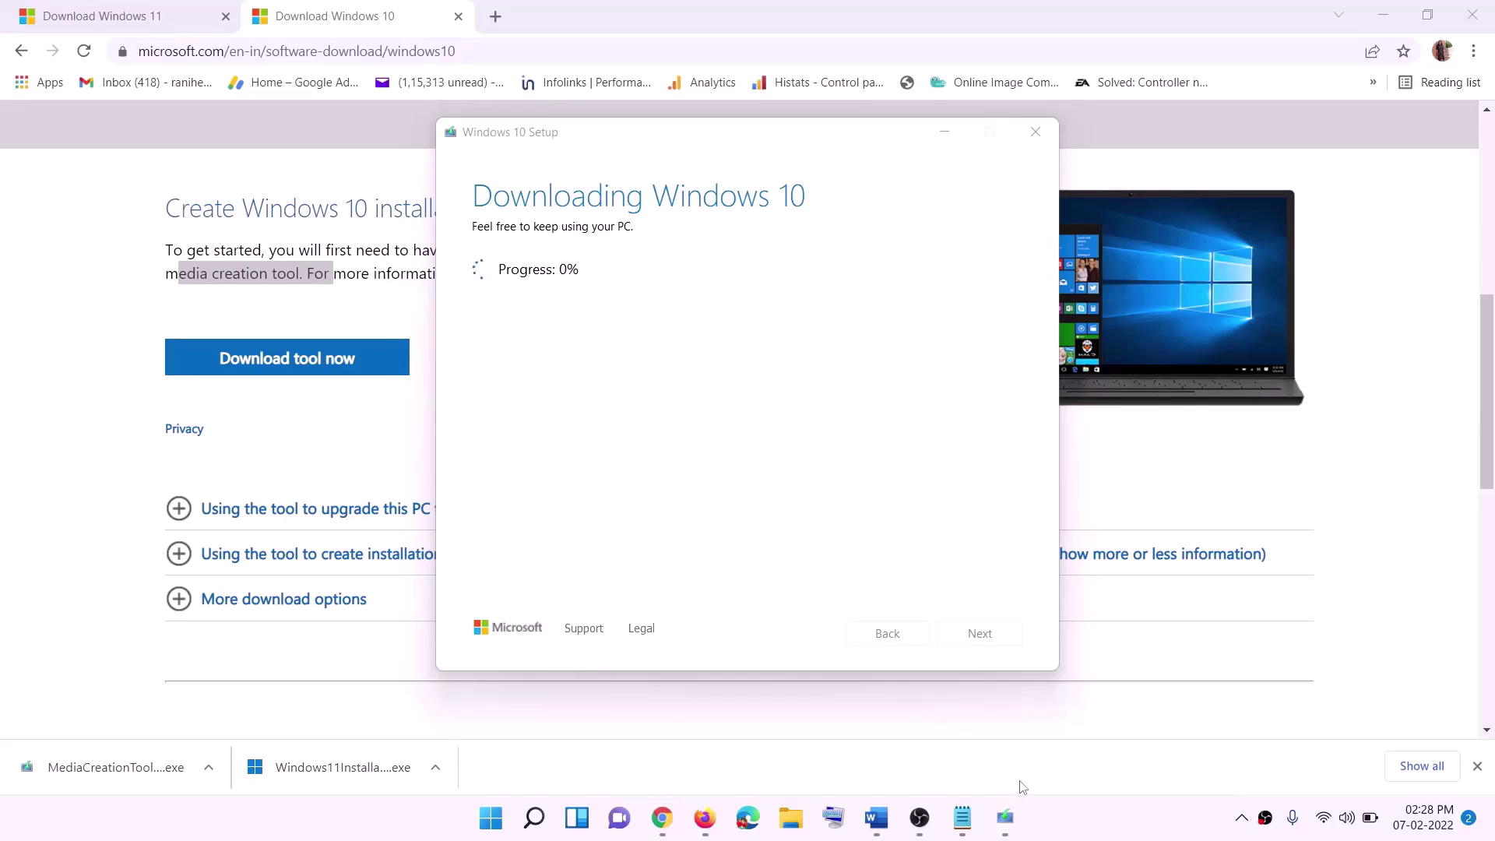
Maximise the Word document and review the Ready to install screenshot.
{"action": "left_click", "coordinate": [876, 817]}
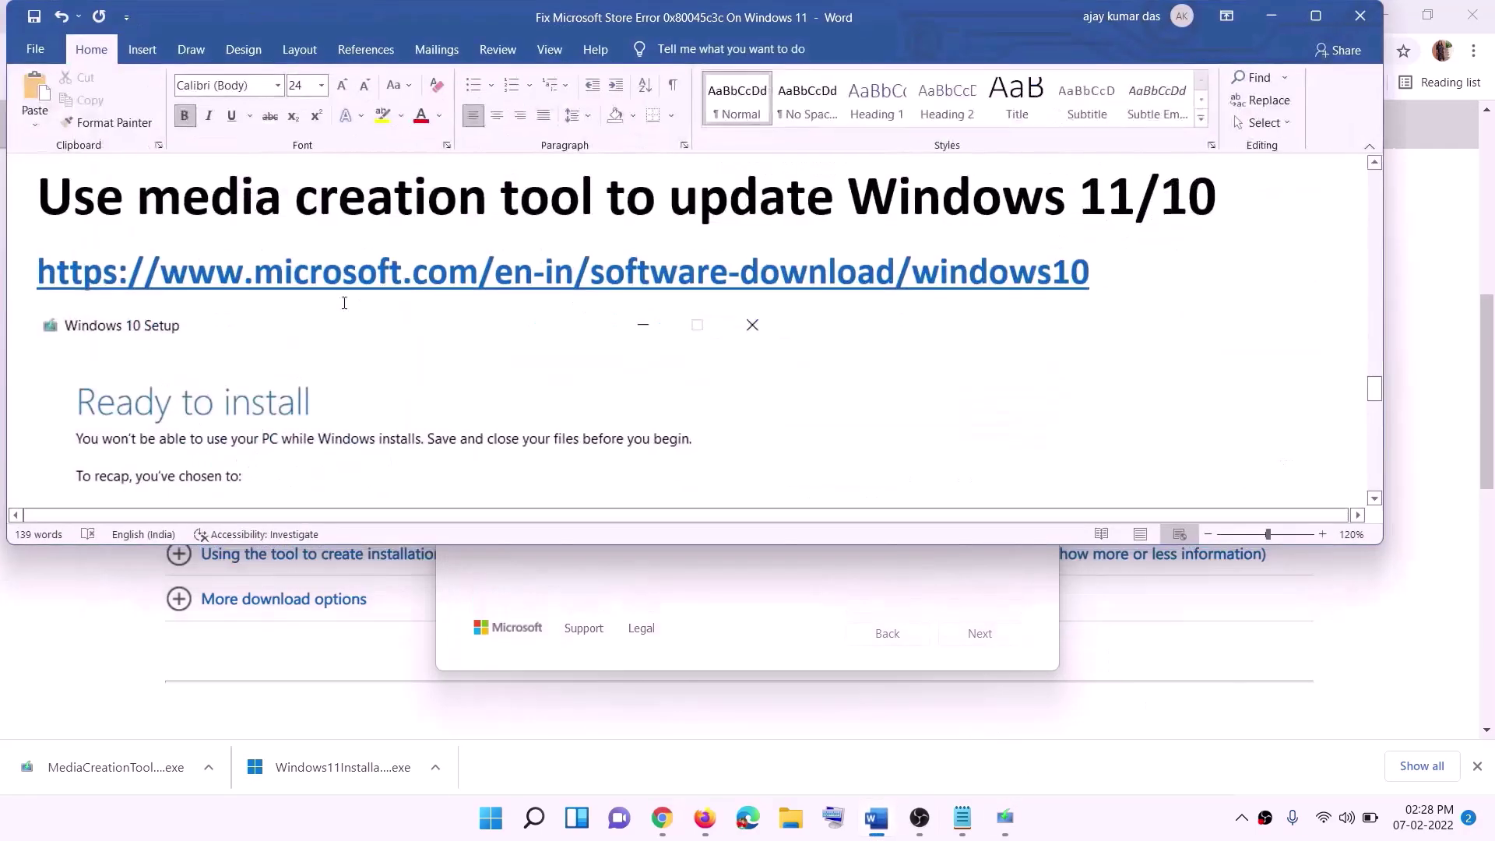
{"action": "scroll", "coordinate": [122, 372], "scroll_direction": "down", "scroll_amount": 2}
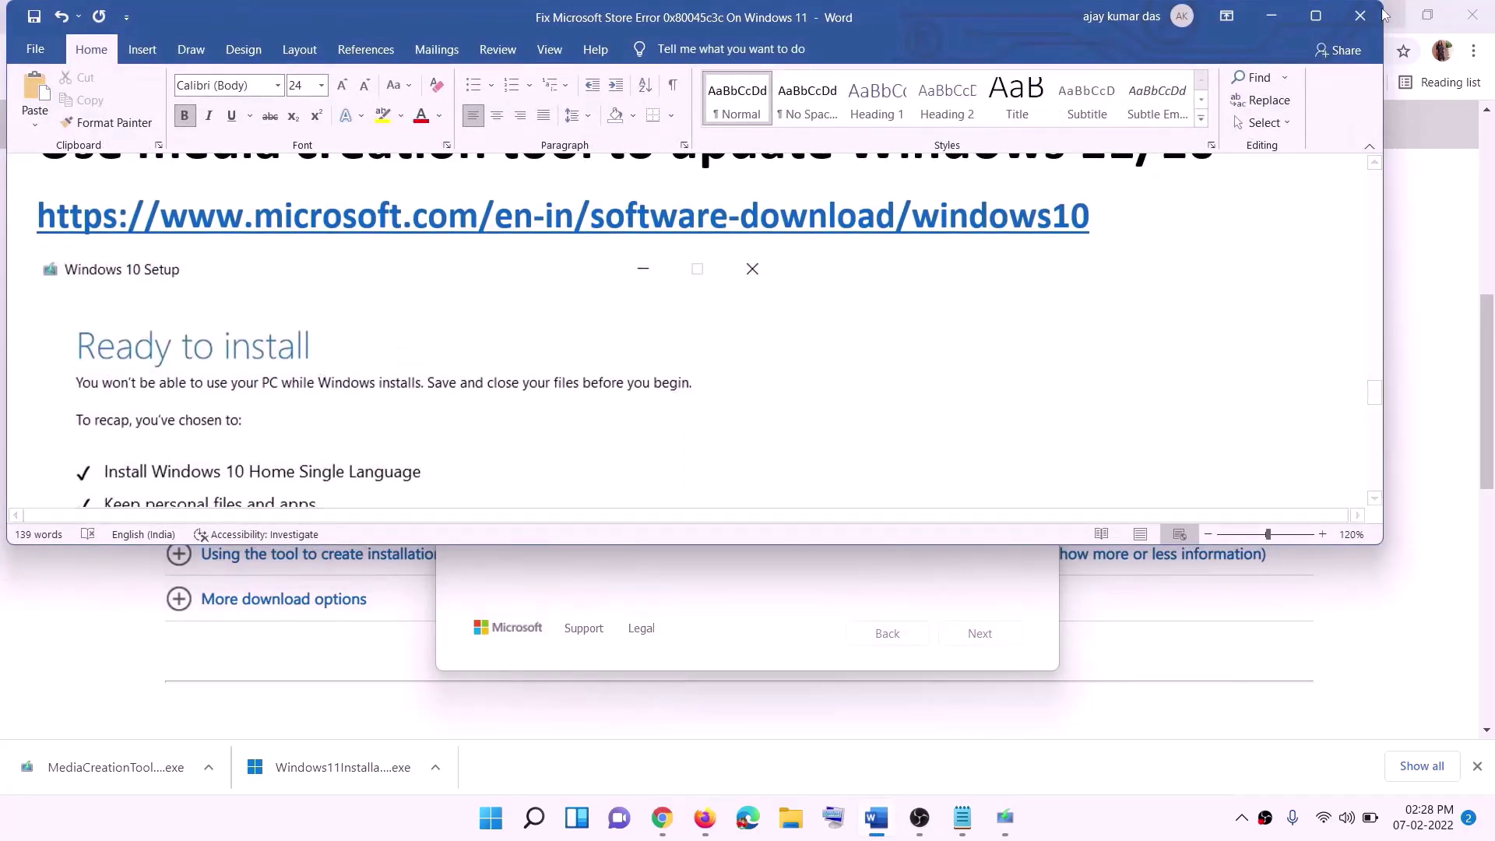
{"action": "left_click", "coordinate": [1320, 21]}
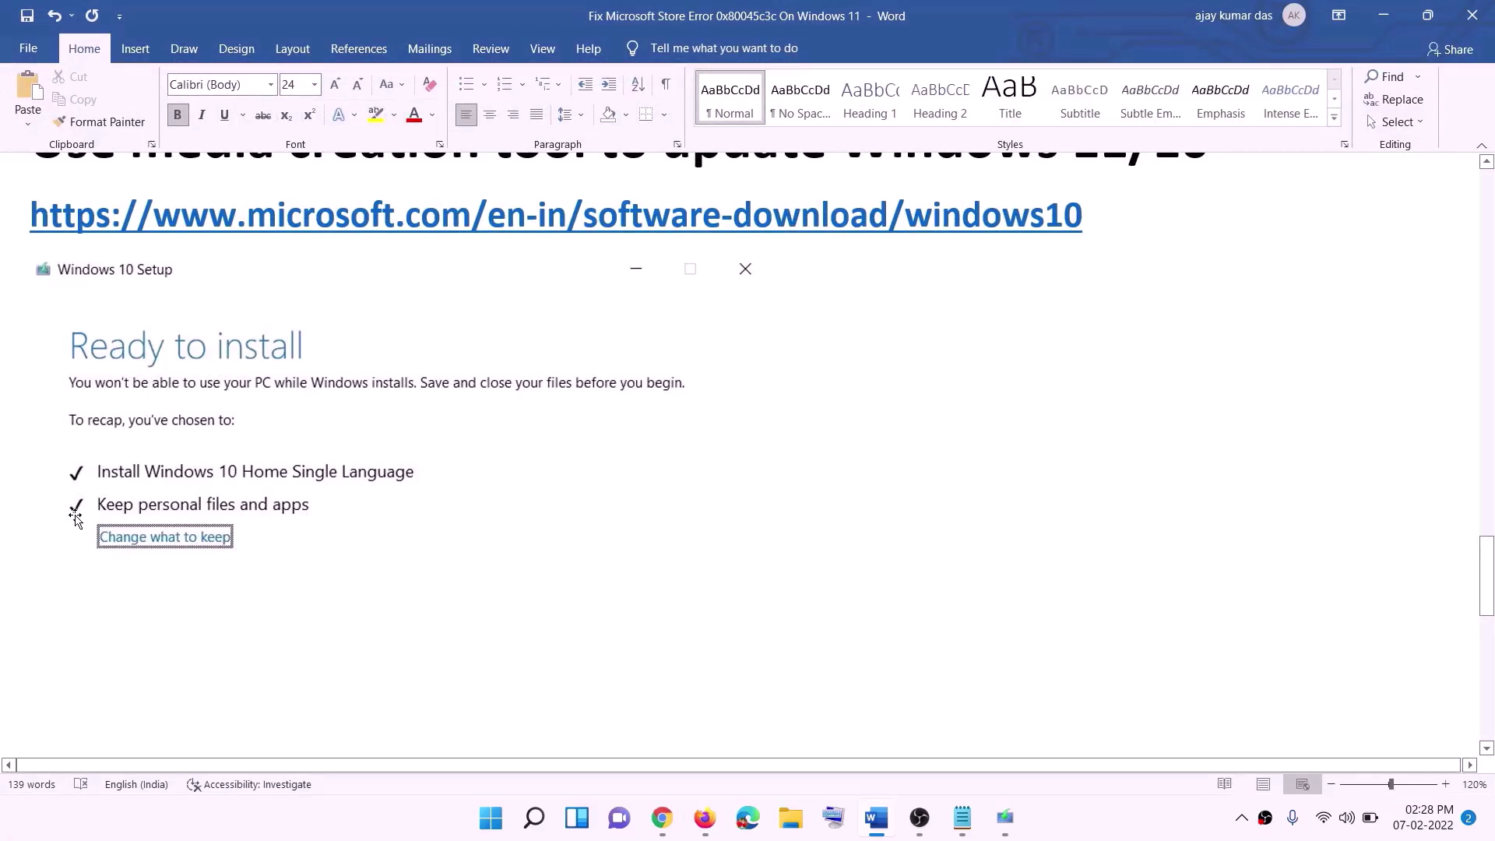
{"action": "scroll", "coordinate": [767, 544], "scroll_direction": "down", "scroll_amount": 3}
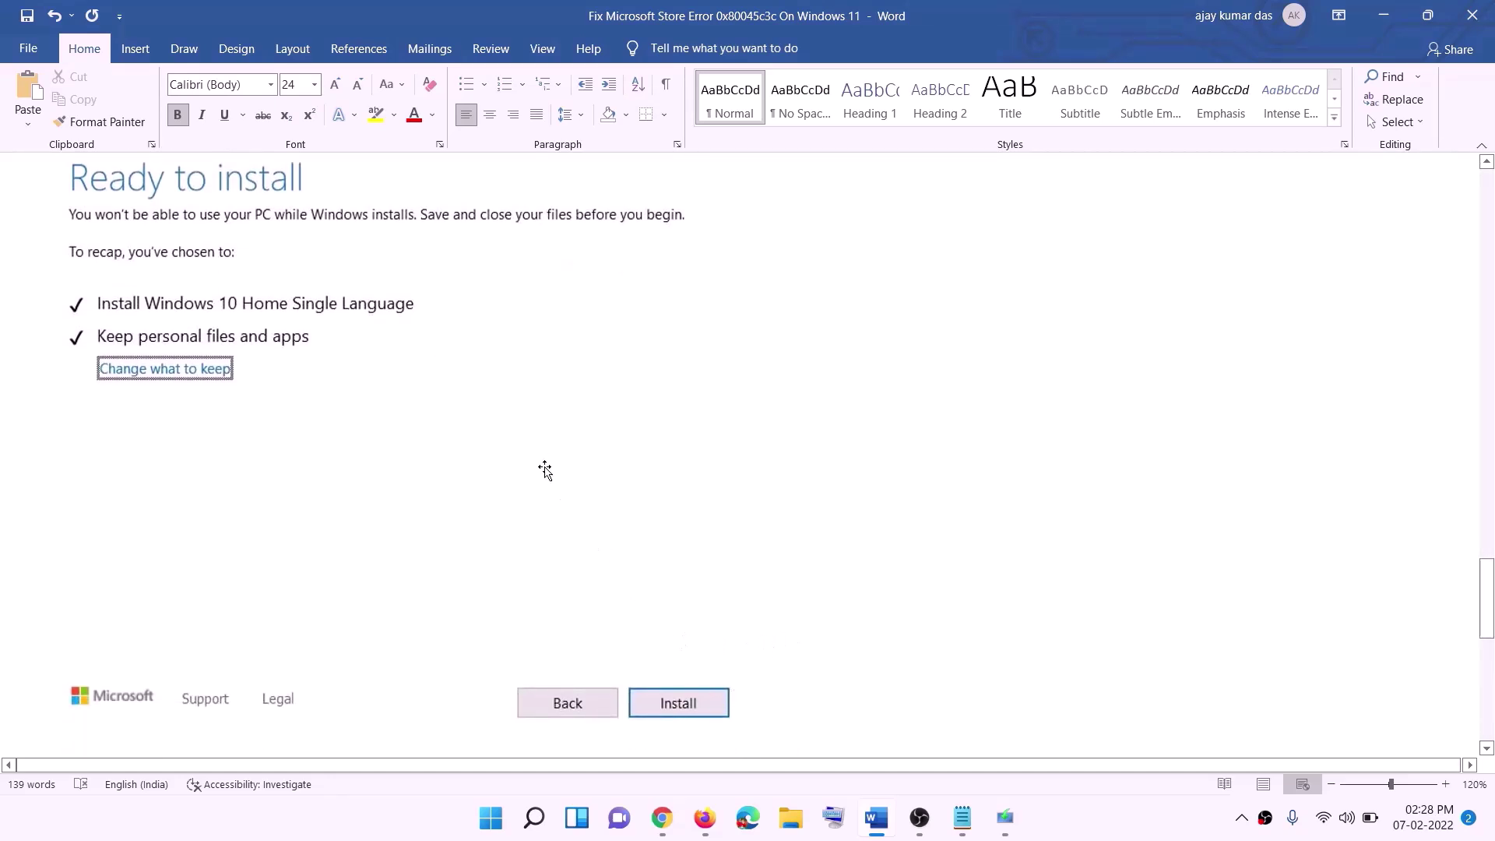
{"action": "scroll", "coordinate": [611, 484], "scroll_direction": "up", "scroll_amount": 1}
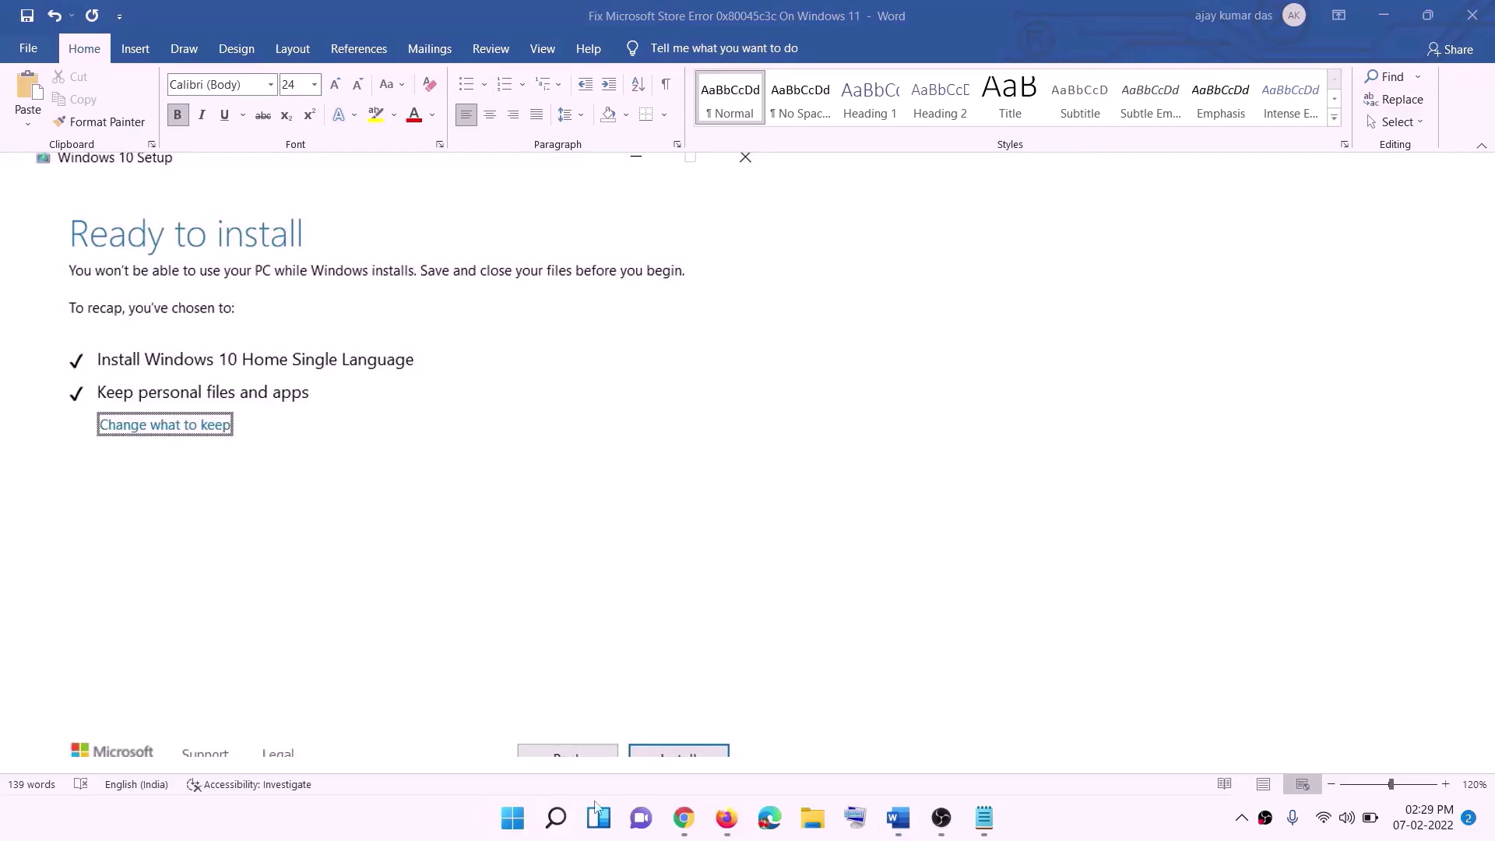
{"action": "left_click", "coordinate": [685, 818]}
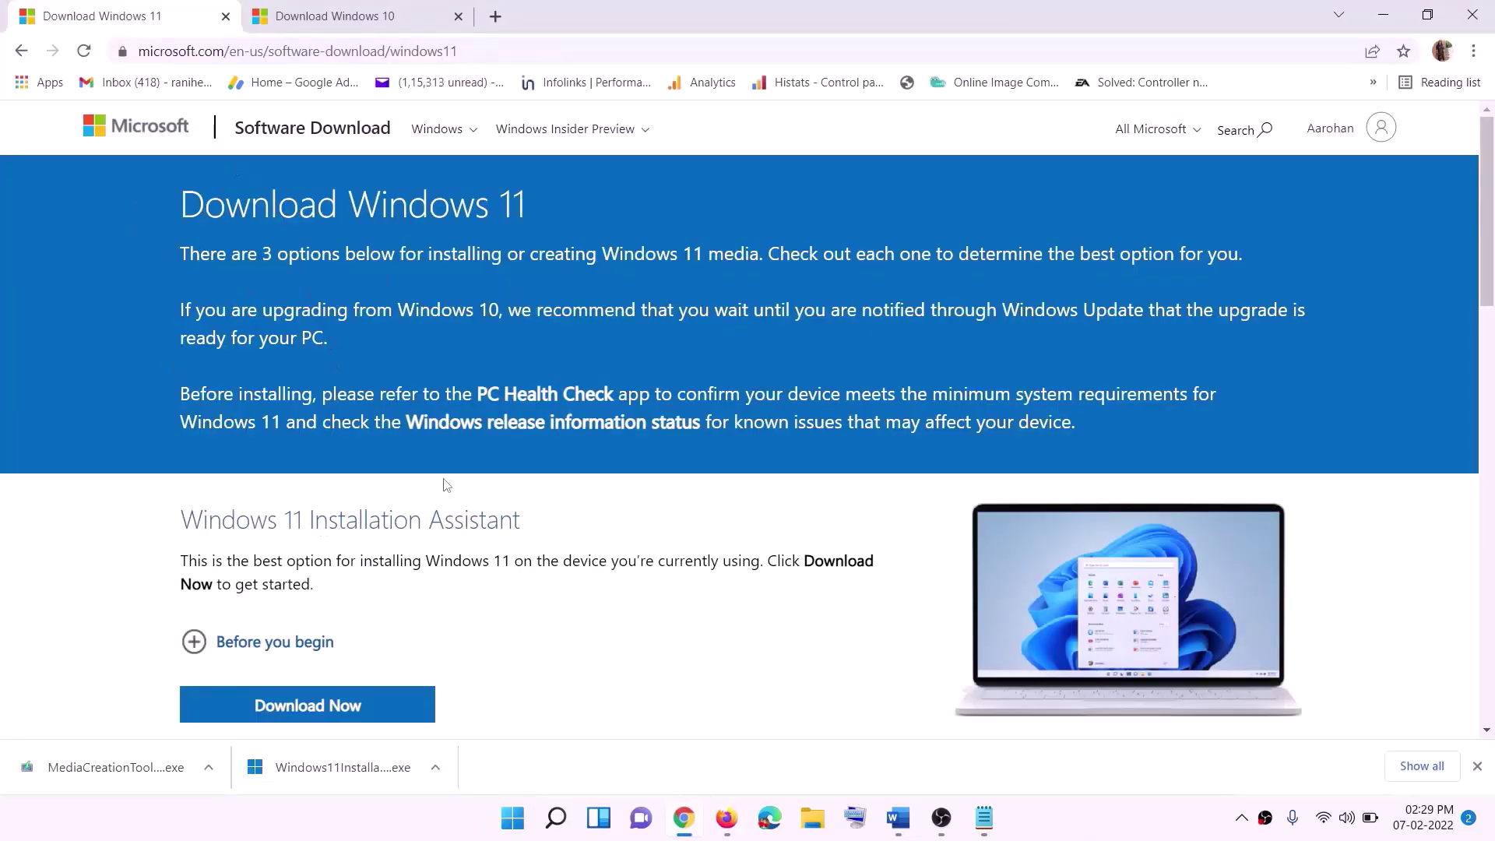
Choose Download Now under Create Windows 11 Installation Media to get the media creation tool.
{"action": "scroll", "coordinate": [481, 518], "scroll_direction": "down", "scroll_amount": 5}
{"action": "left_click_drag", "start_coordinate": [280, 461], "coordinate": [432, 462]}
{"action": "left_click", "coordinate": [296, 592]}
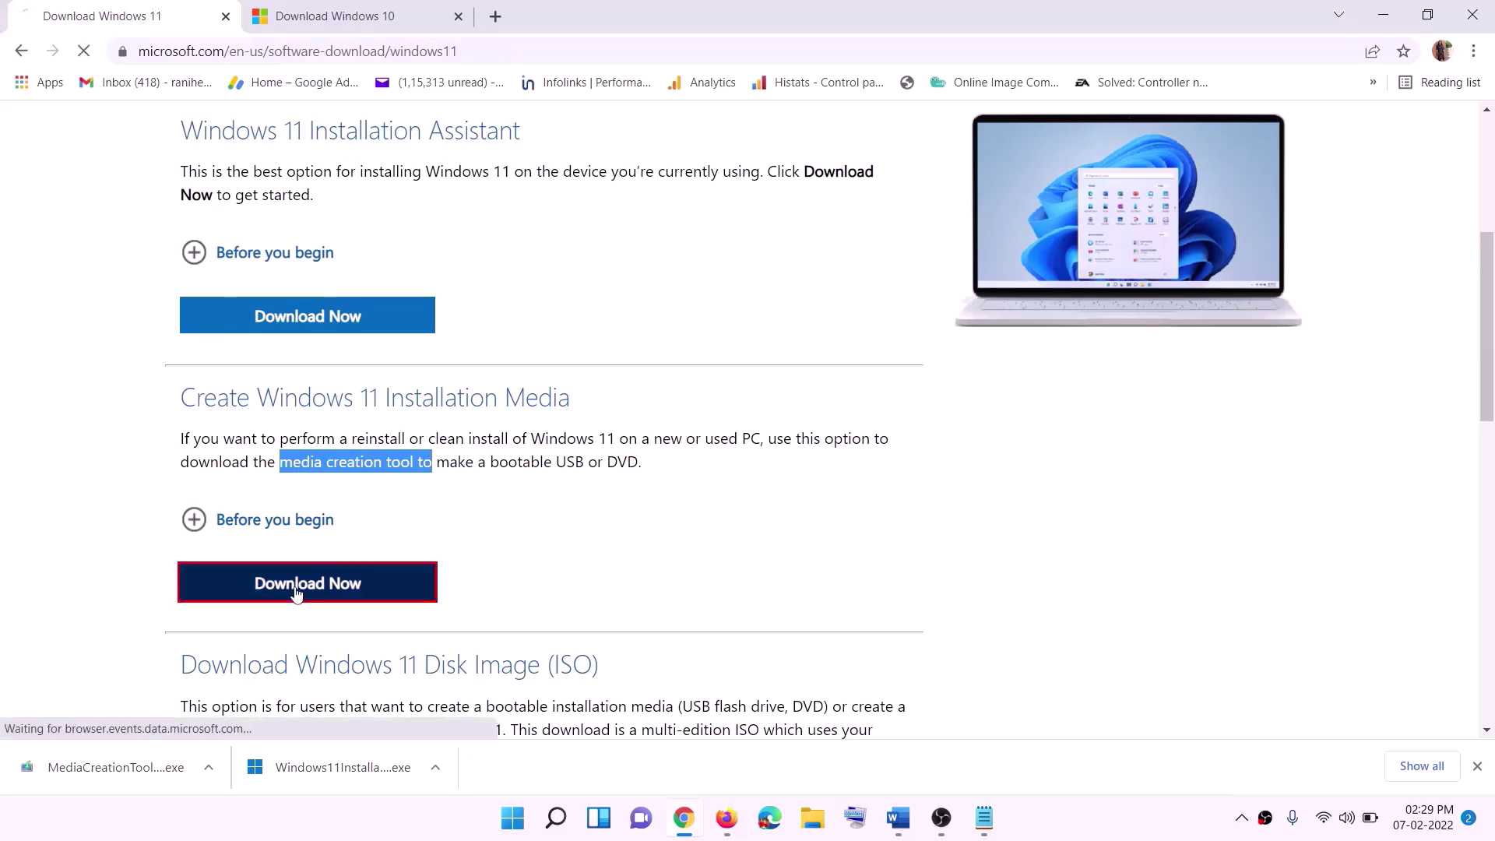